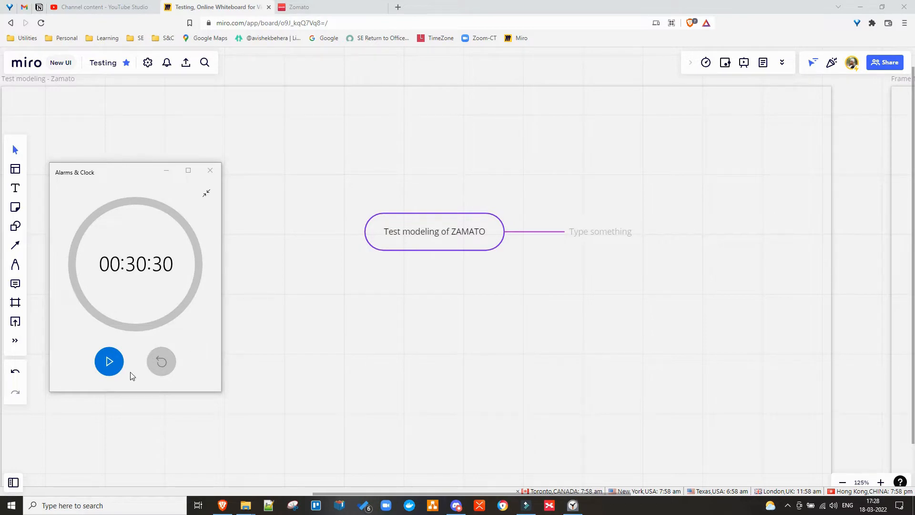
Start the 00:30:30 countdown timer and bring up the Zomato homepage in the browser.
left_click(109, 362)
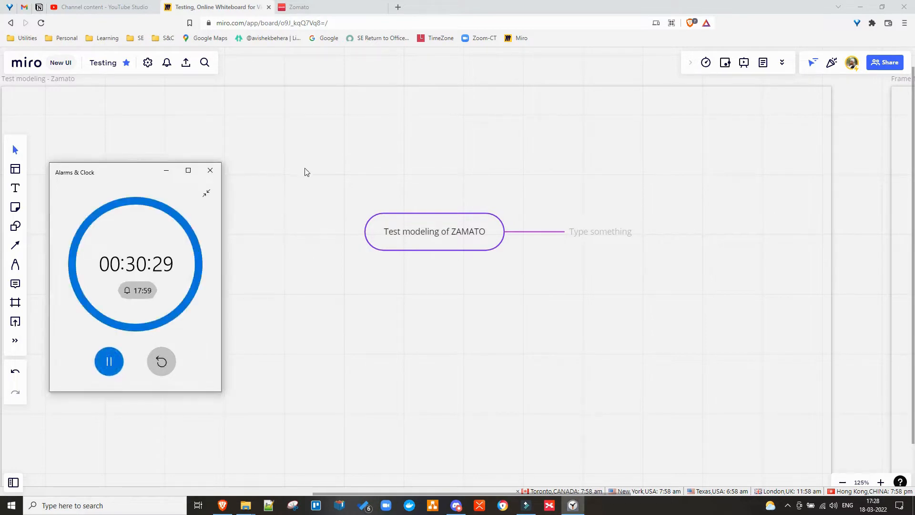
left_click(305, 7)
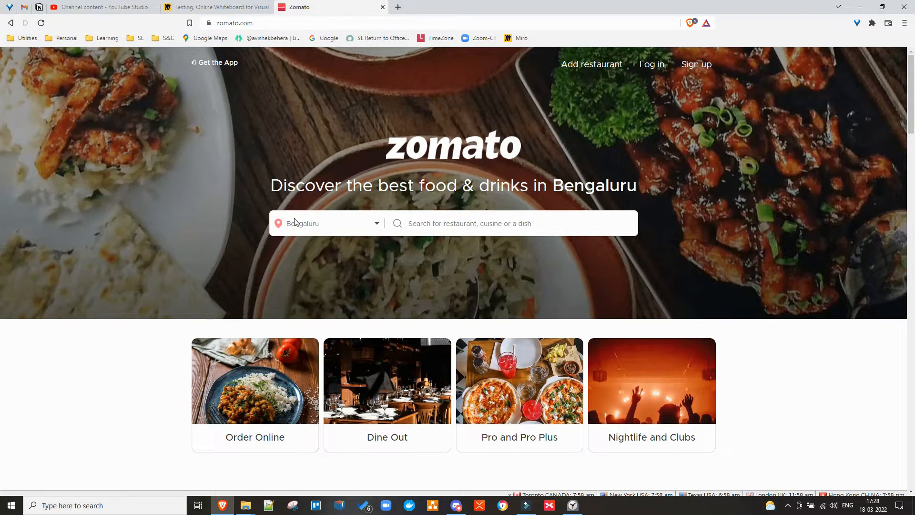
Select the zomato.com address on the Zomato homepage, then return to the Miro board.
left_click(211, 22)
left_click_drag(211, 22, 54, 24)
key("ctrl+c")
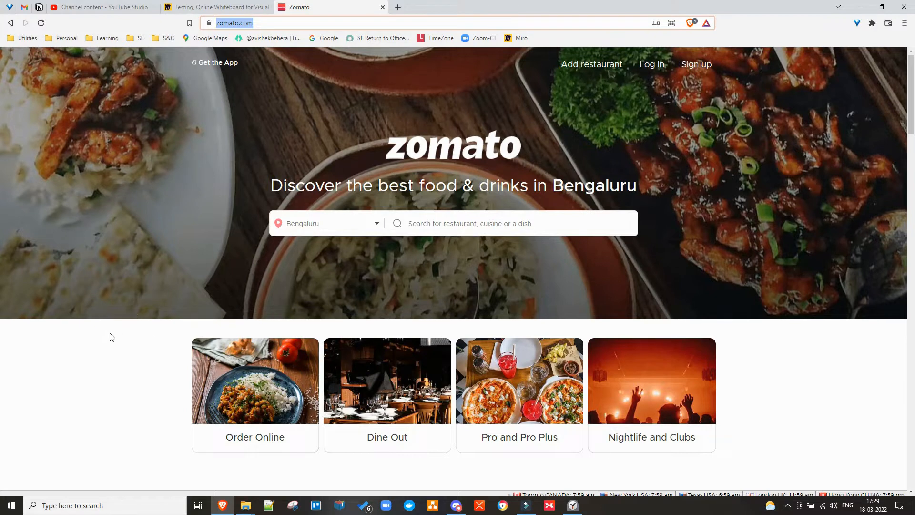
left_click(200, 7)
left_click(455, 231)
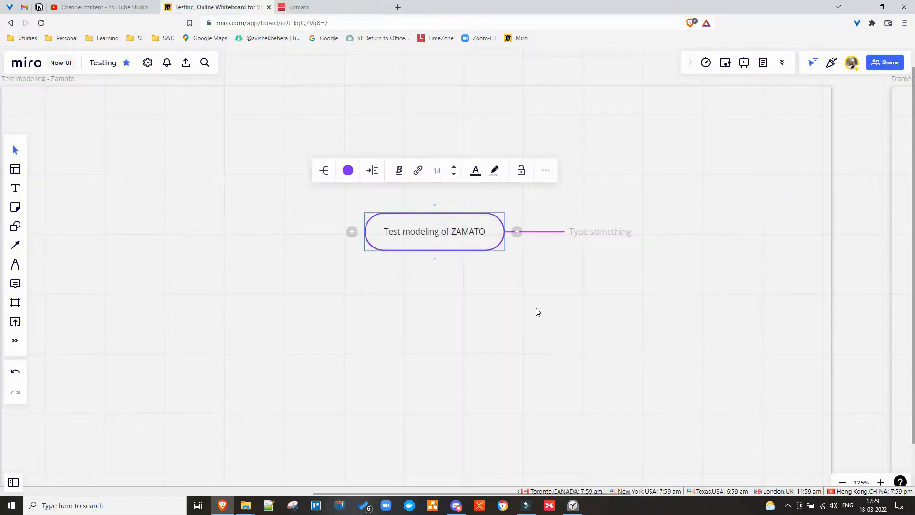
left_click(589, 232)
type("app")
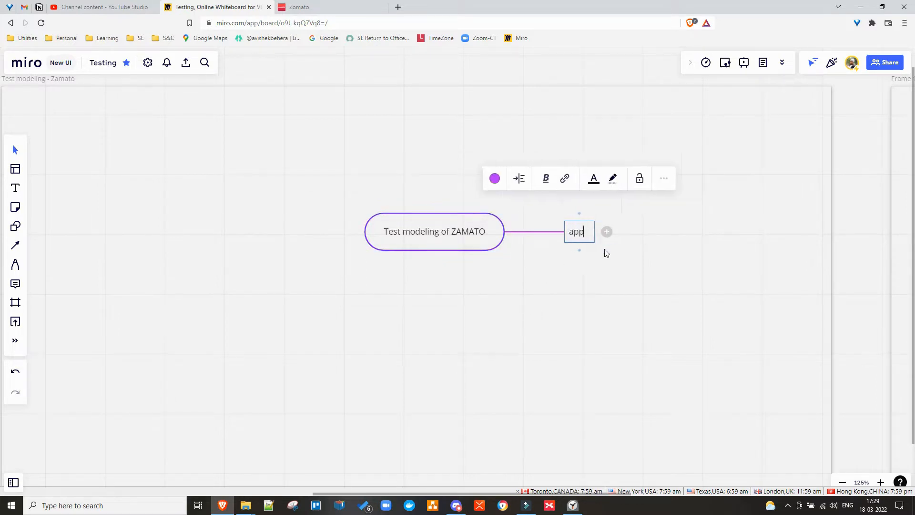
type(" url")
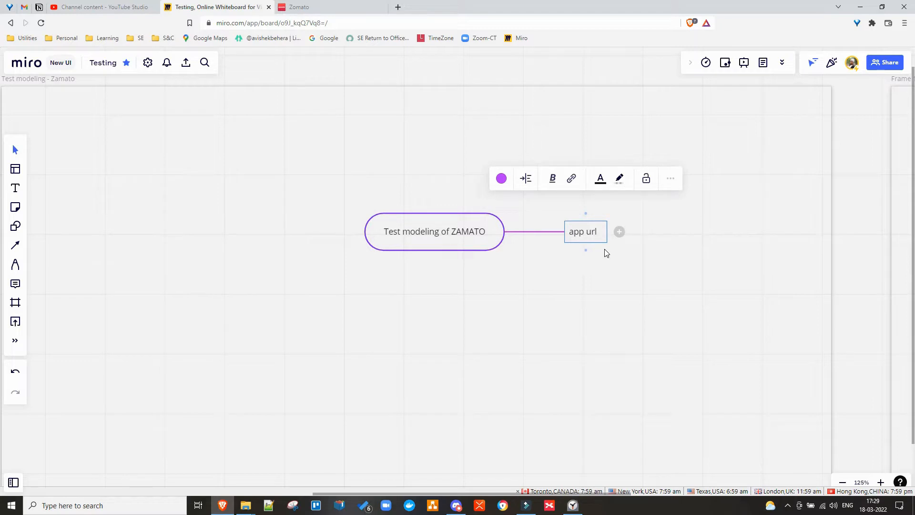
type(":")
key("ctrl+v")
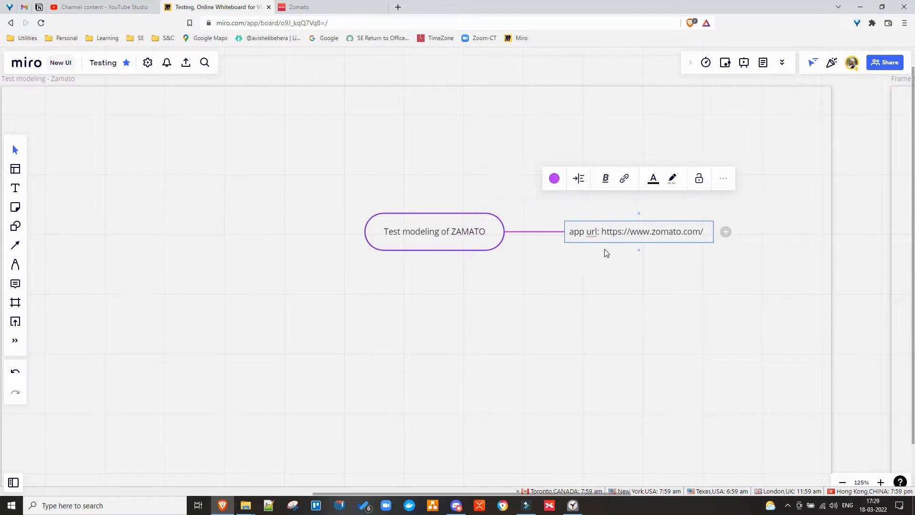
key("Return")
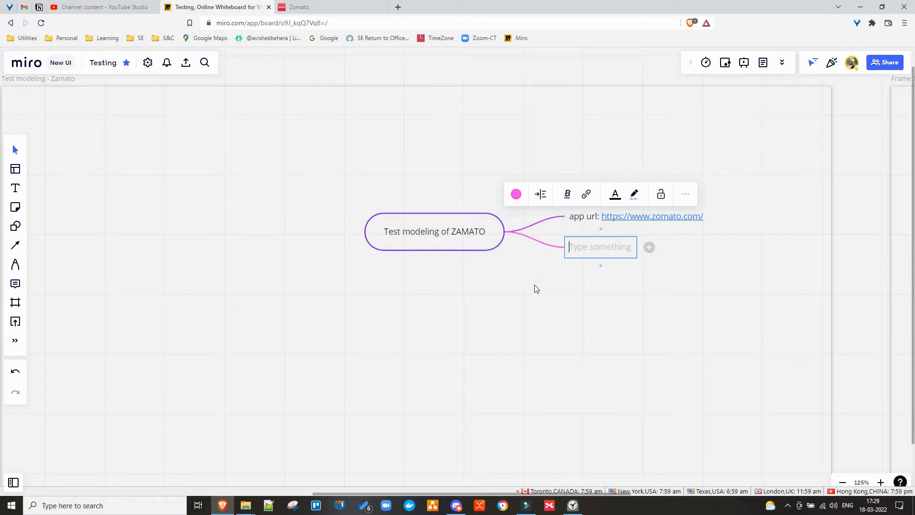
Add an 'Interface' branch followed by two empty sibling branches.
type("Int")
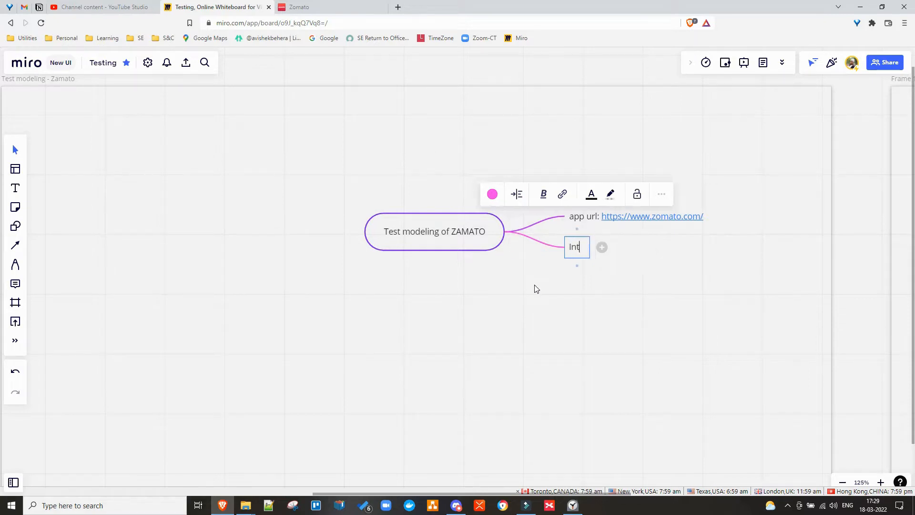
type("erface")
key("Return")
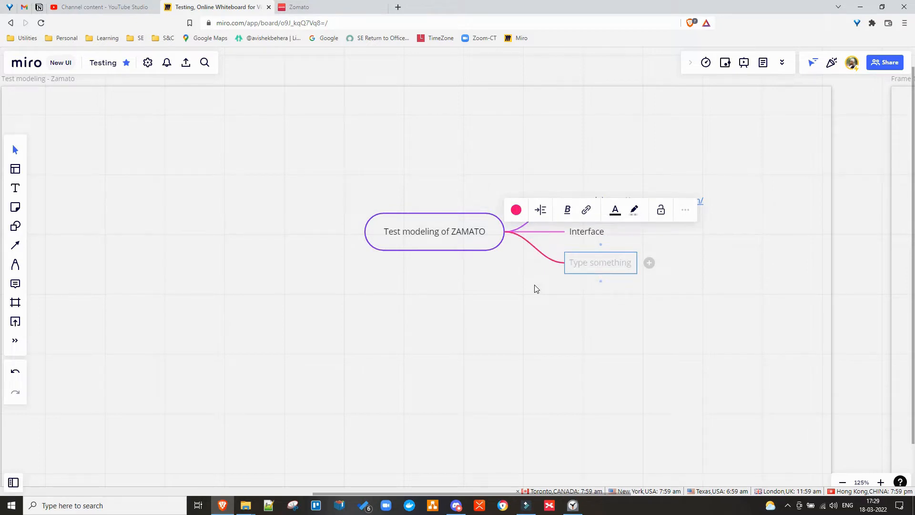
key("Escape")
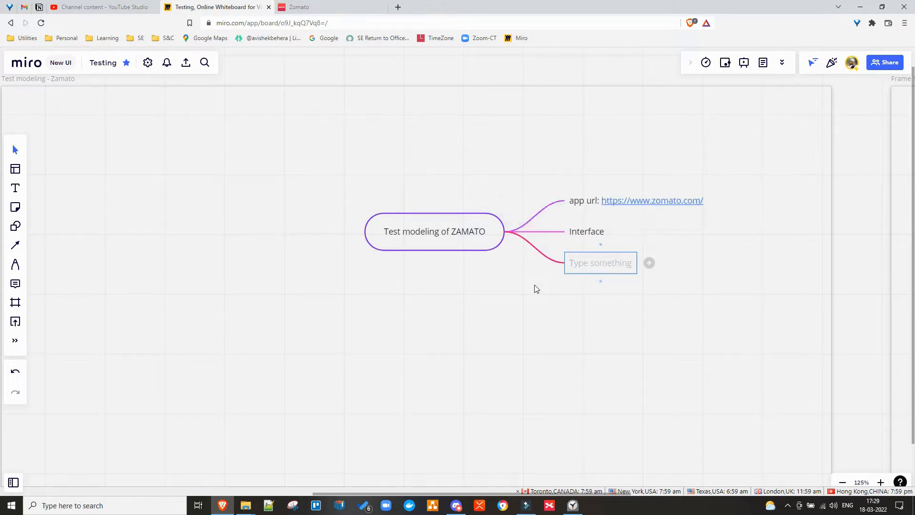
key("Up")
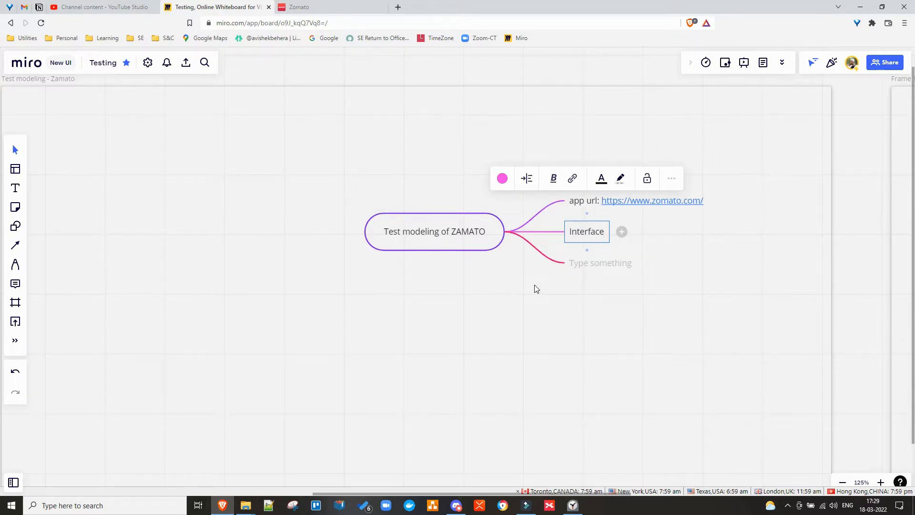
key("Return")
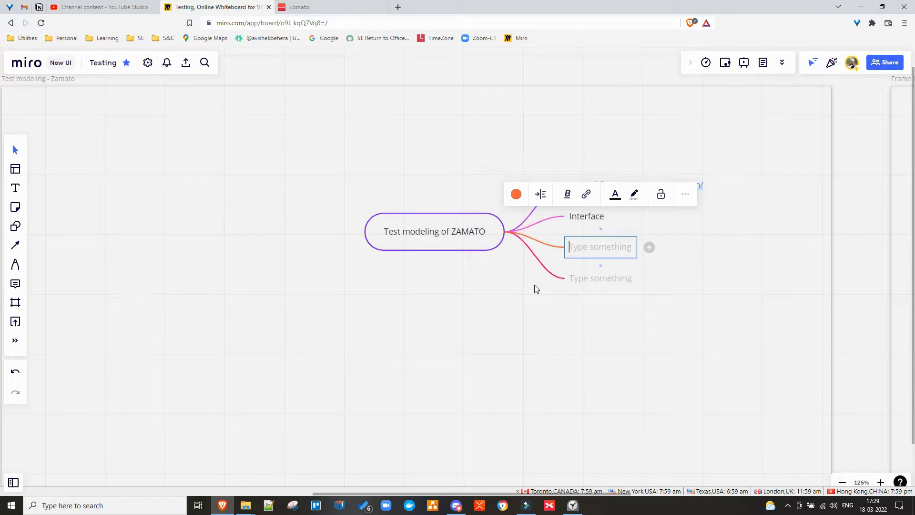
Add a WEB child under Interface and delete the leftover empty child branch.
left_click(501, 299)
left_click(585, 224)
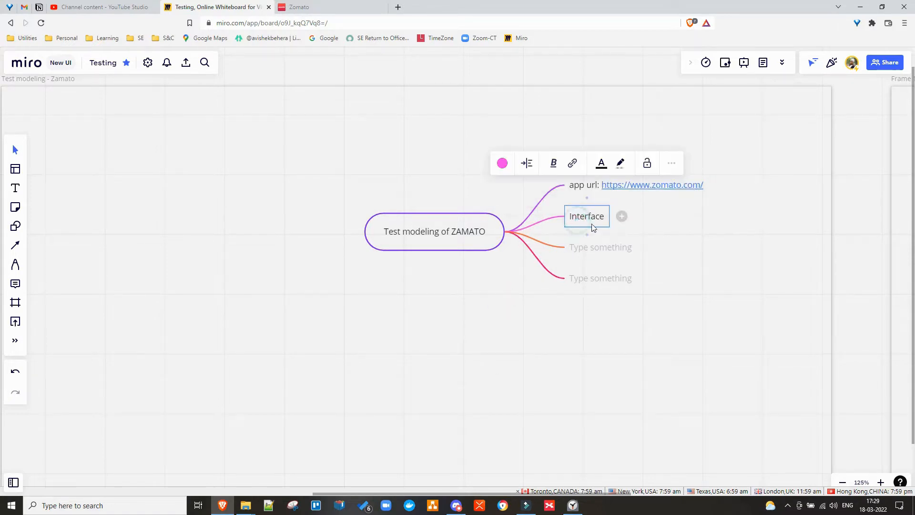
left_click(622, 216)
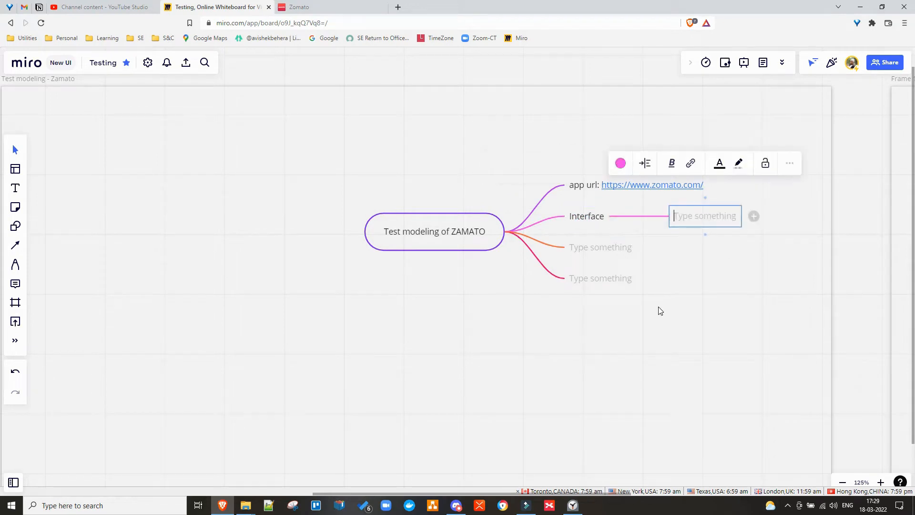
type("WEB")
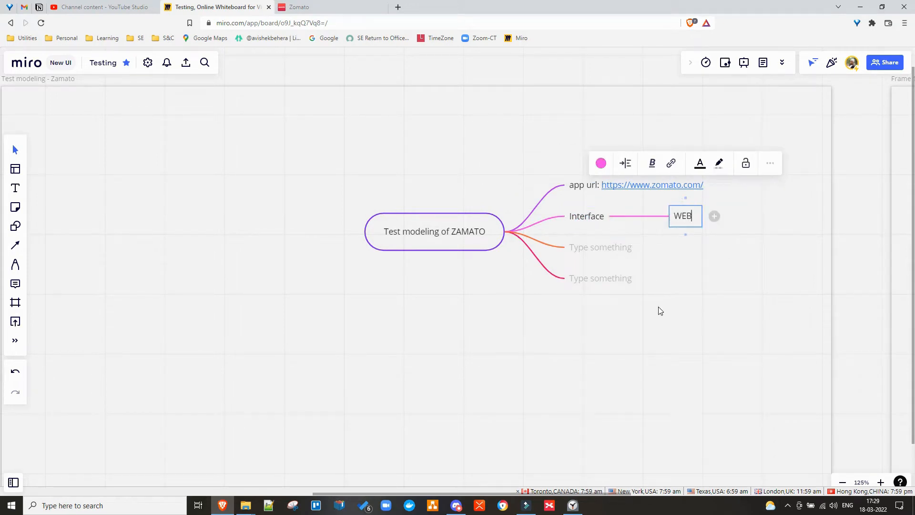
key("Return")
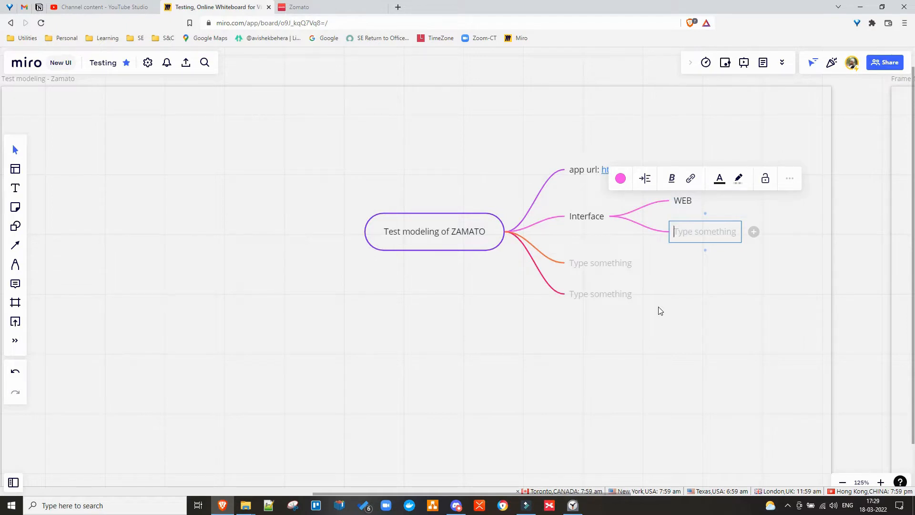
key("Escape")
key("Escape")
key("Down")
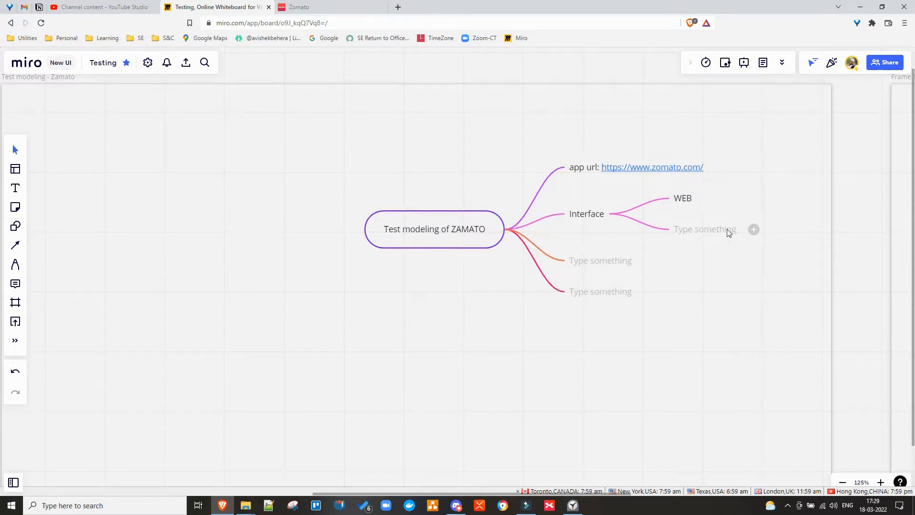
left_click(716, 237)
left_click(790, 176)
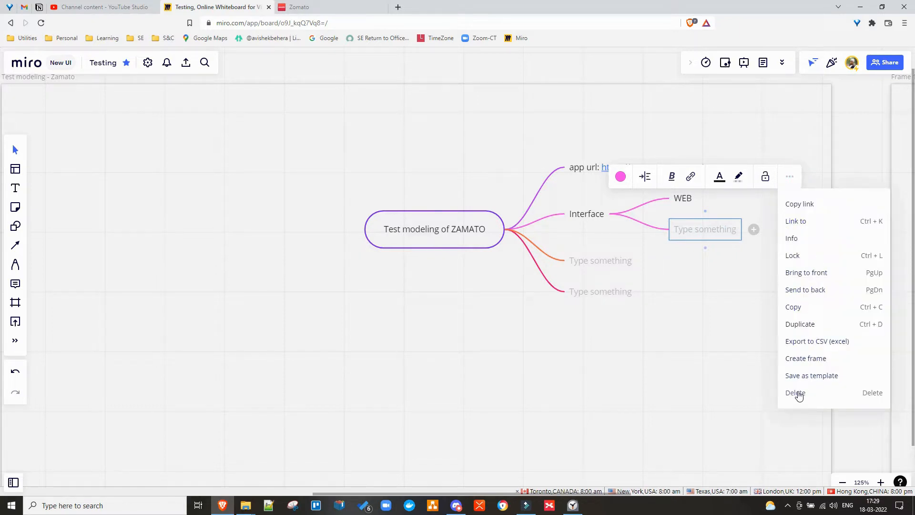
left_click(796, 392)
Add 'Browser: BRAVE (chromium)' under WEB, shift the map left, then view the Zomato homepage.
left_click(688, 202)
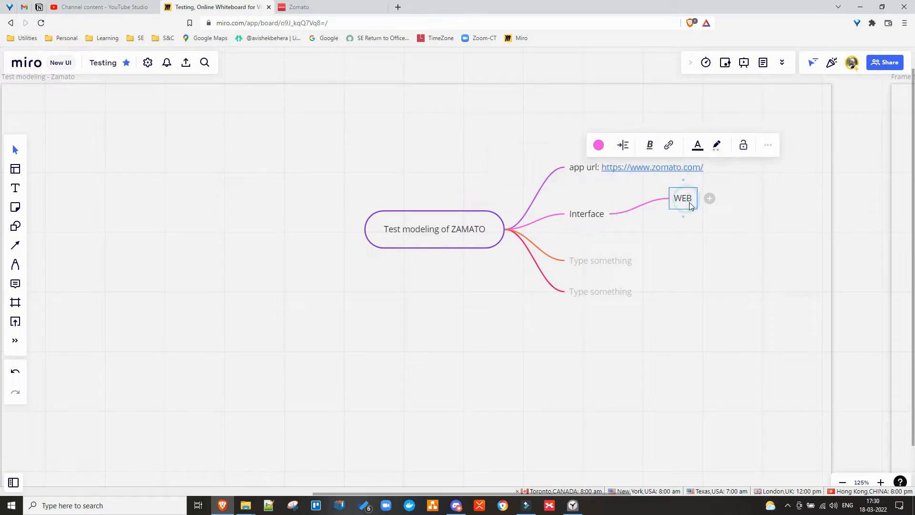
left_click(710, 199)
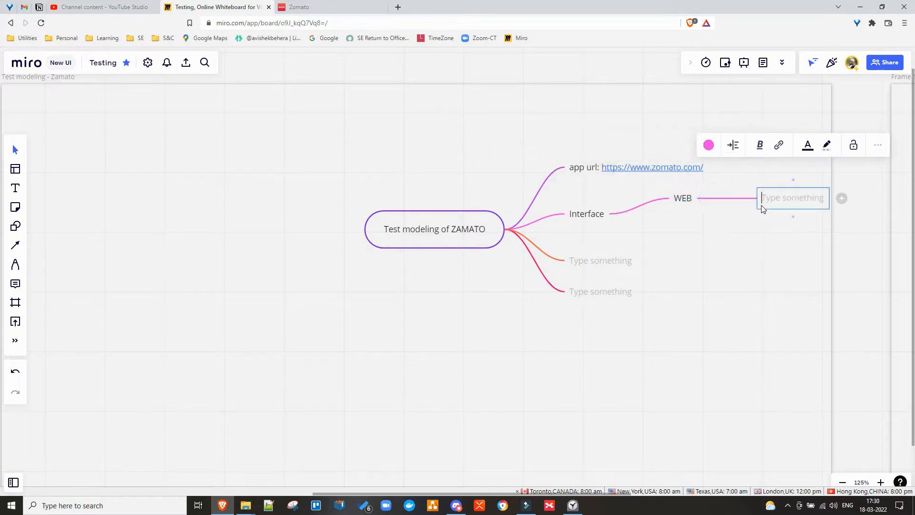
type("Brow")
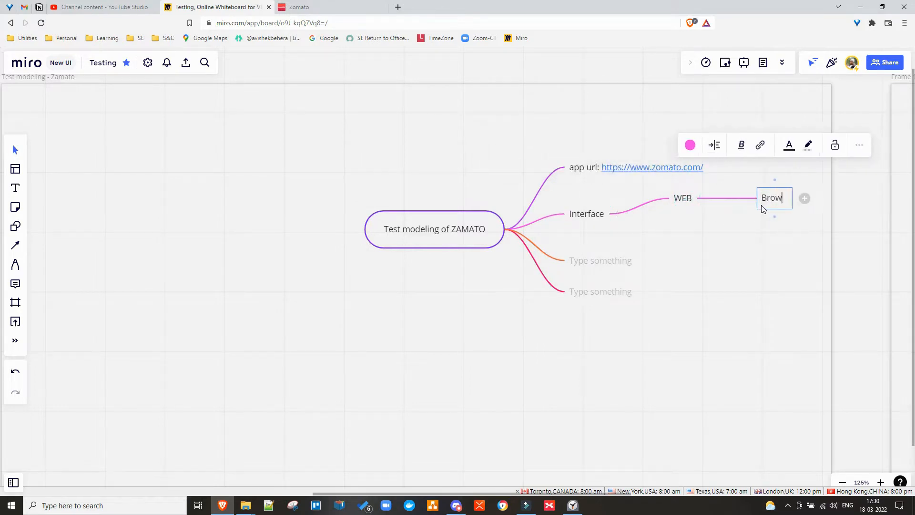
type("ser: ")
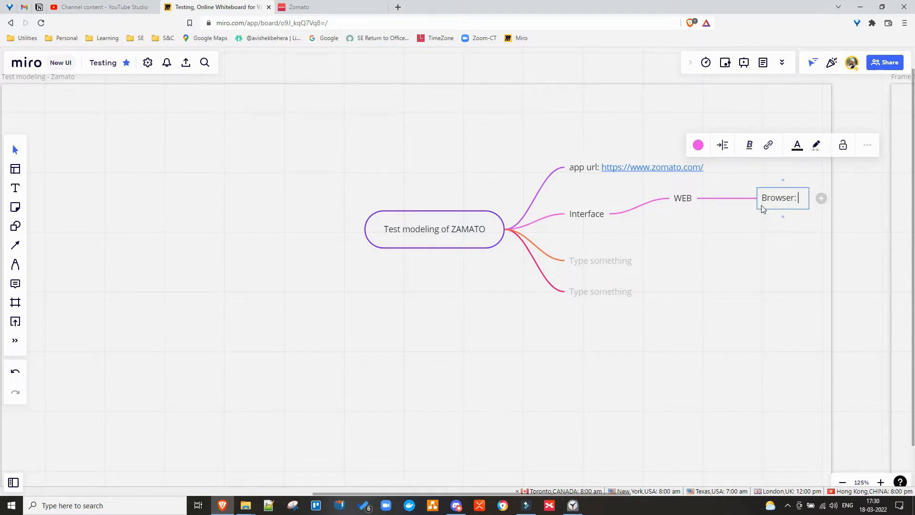
type("BRAVE")
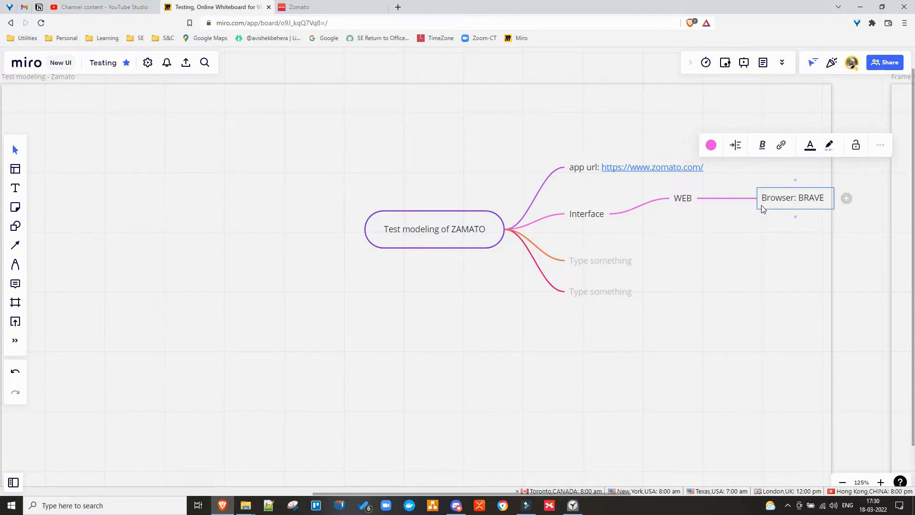
type(" (chro")
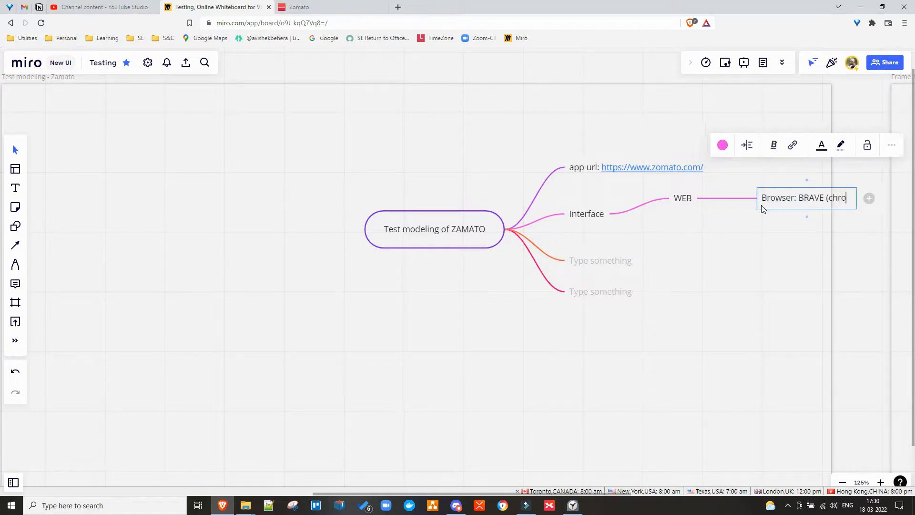
type("mium)")
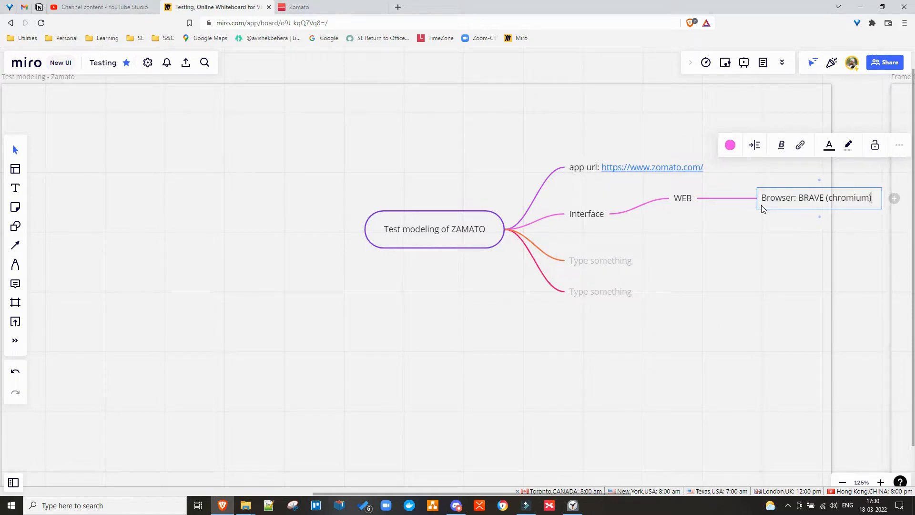
key("Return")
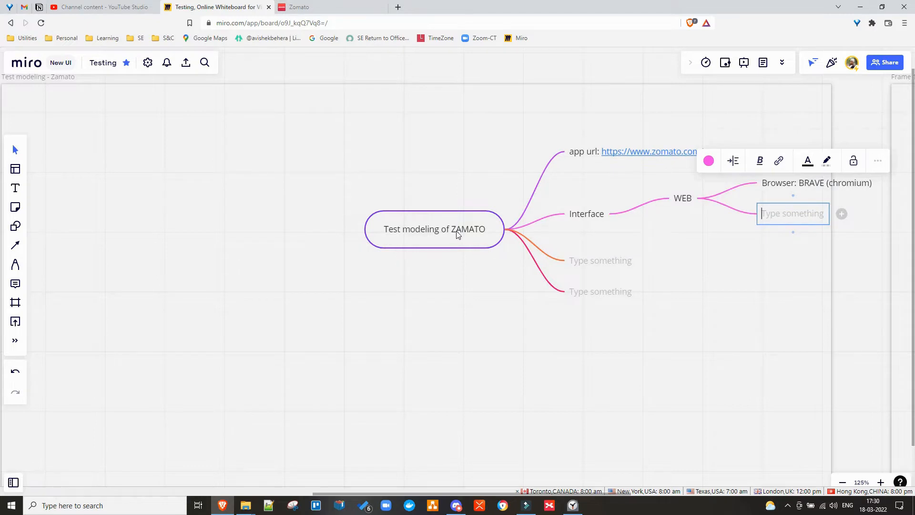
left_click_drag(456, 237, 302, 273)
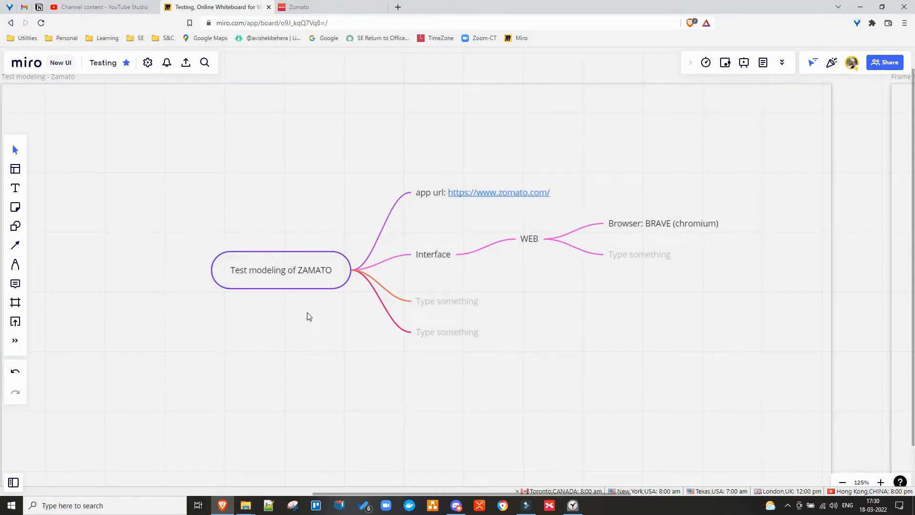
scroll(309, 317, "down", 1)
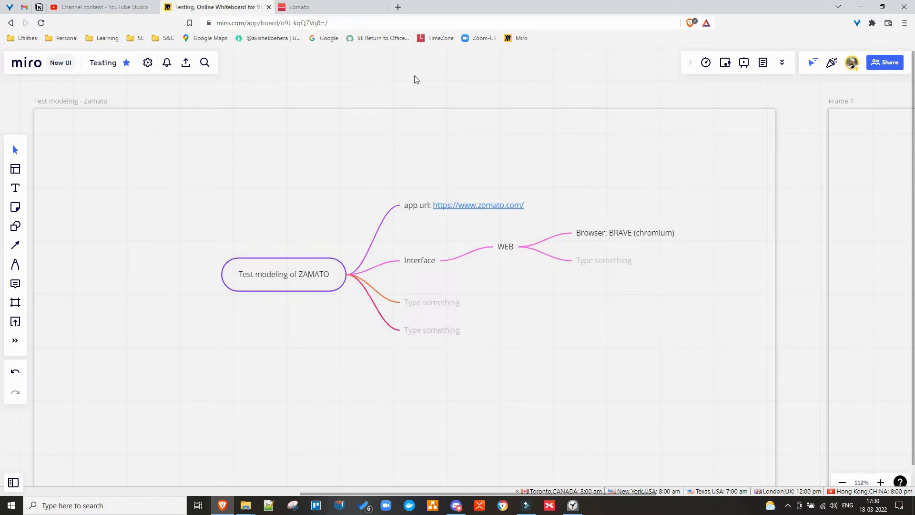
left_click(321, 8)
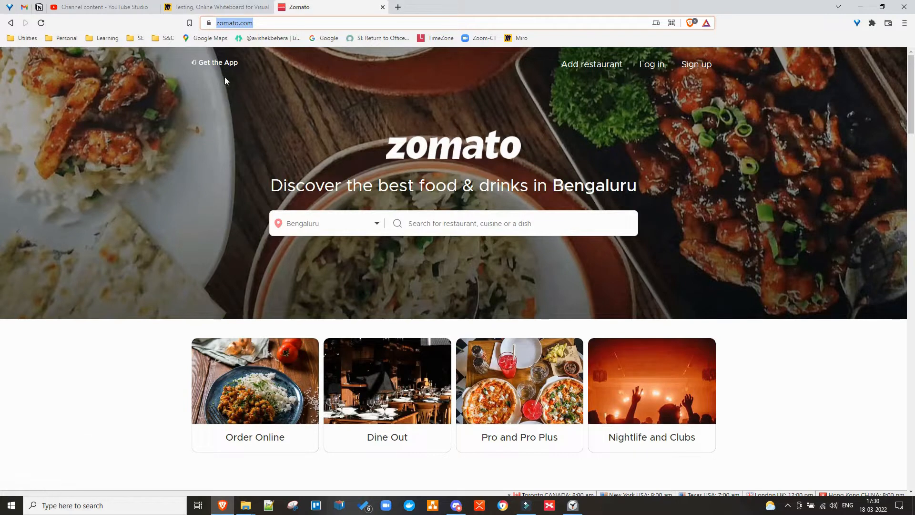
Inspect the Get the App link in DevTools, revealing /mobile, and copy its link address.
right_click(222, 65)
left_click(241, 243)
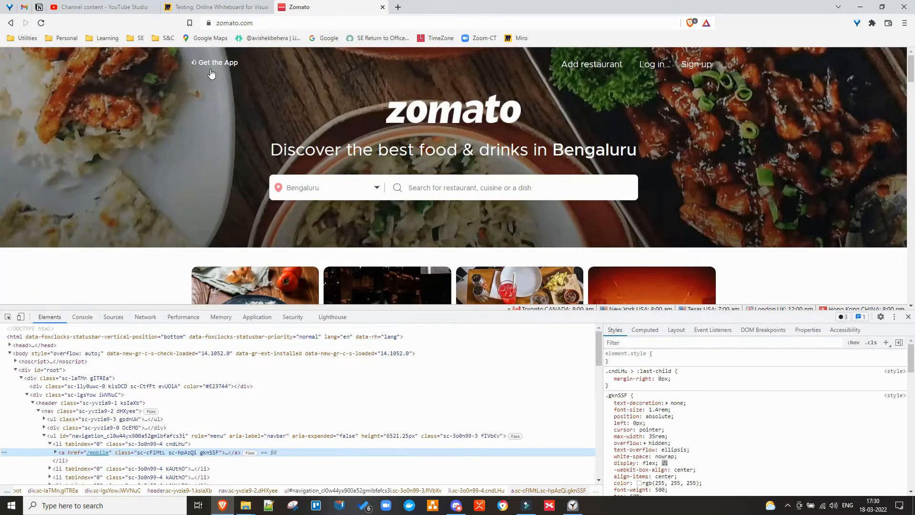
right_click(211, 63)
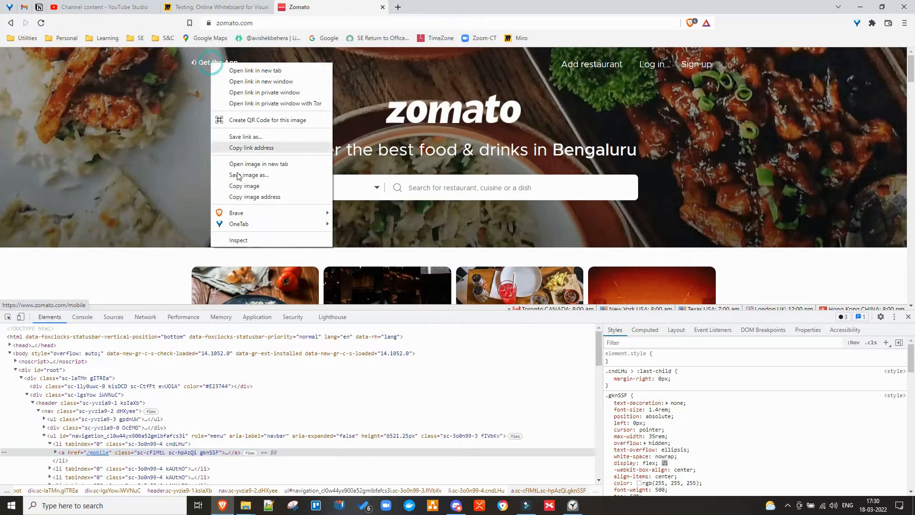
left_click(241, 240)
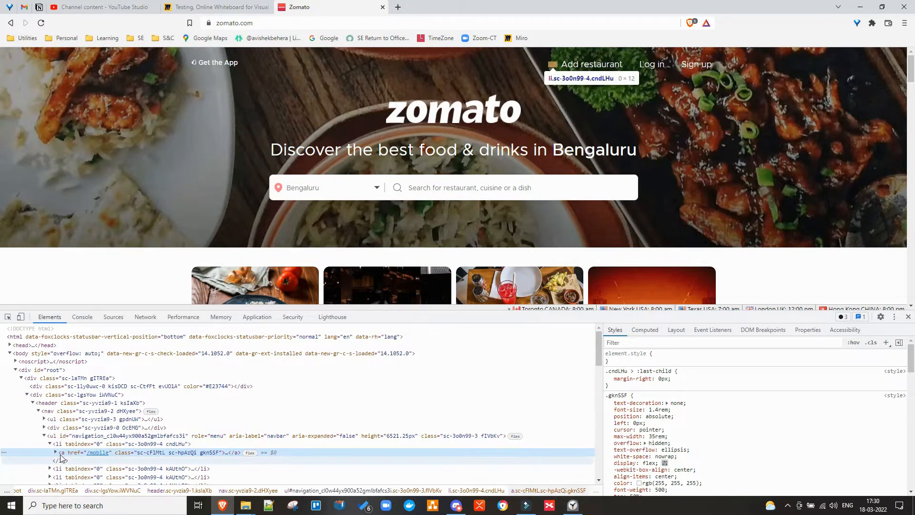
left_click(56, 453)
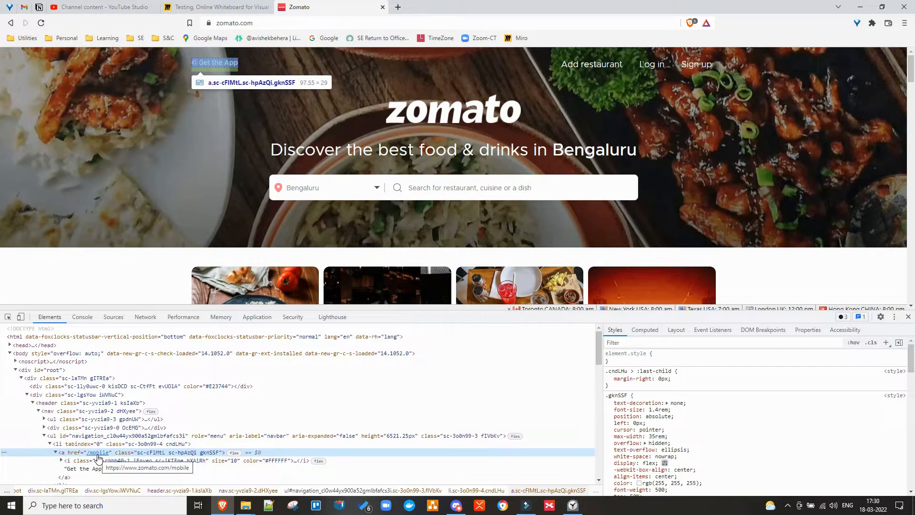
right_click(218, 65)
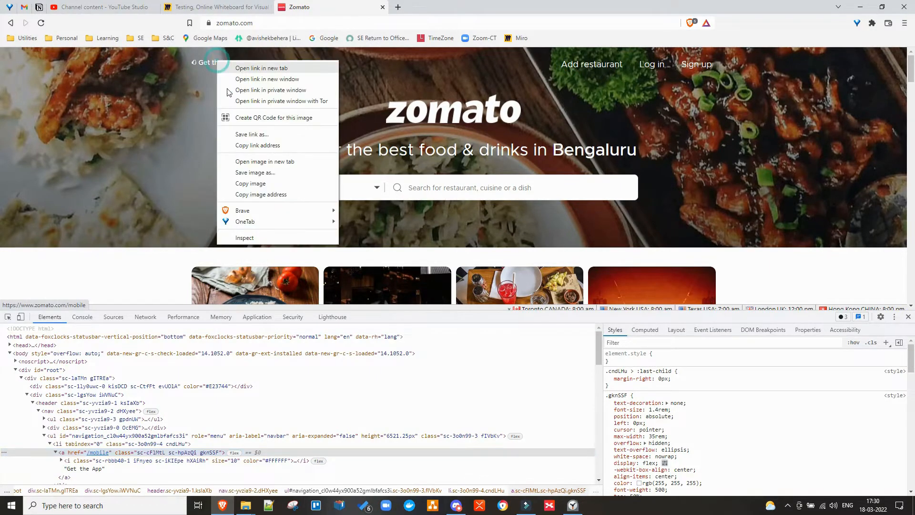
left_click(262, 146)
Load zomato.com/mobile in a new tab, then go back through the Zomato tab to Miro.
left_click(399, 7)
key("ctrl+v")
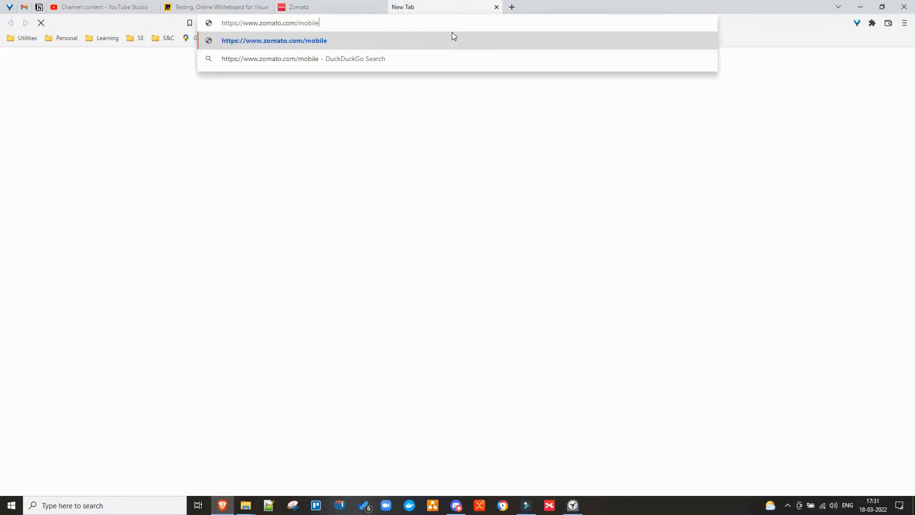
key("Return")
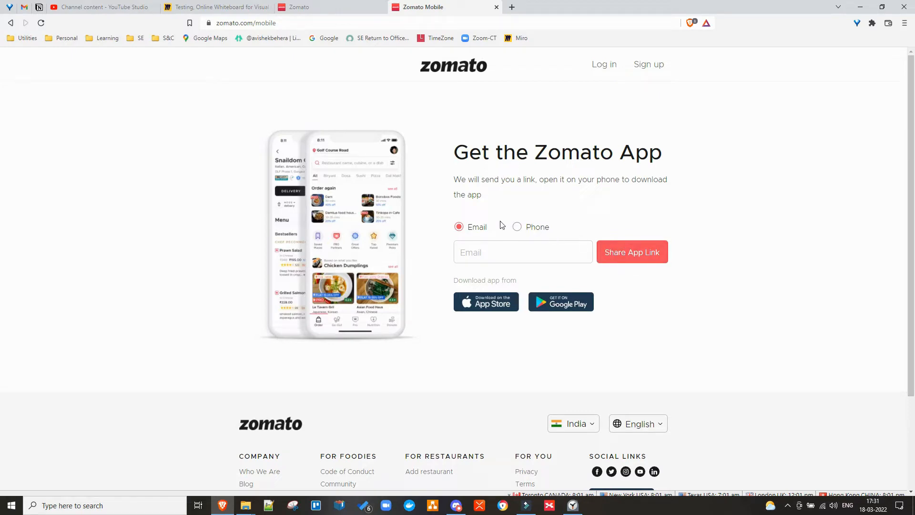
left_click(293, 8)
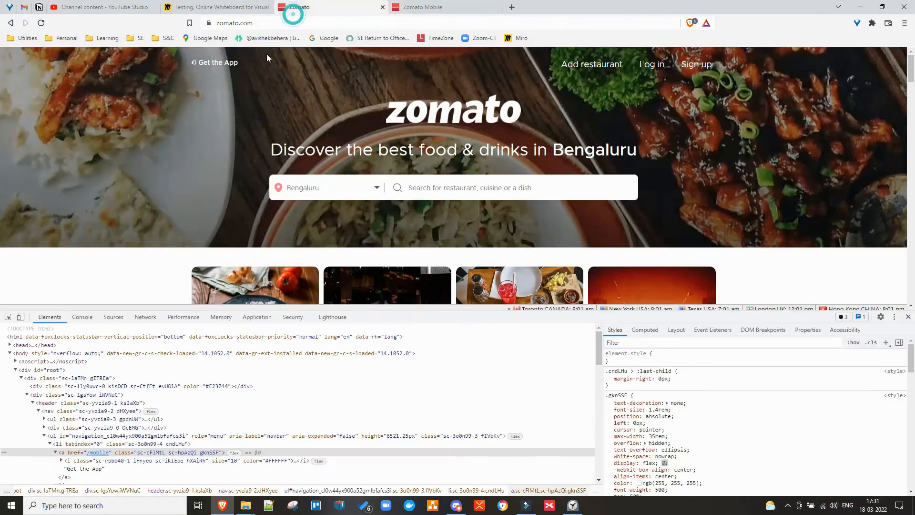
left_click(263, 25)
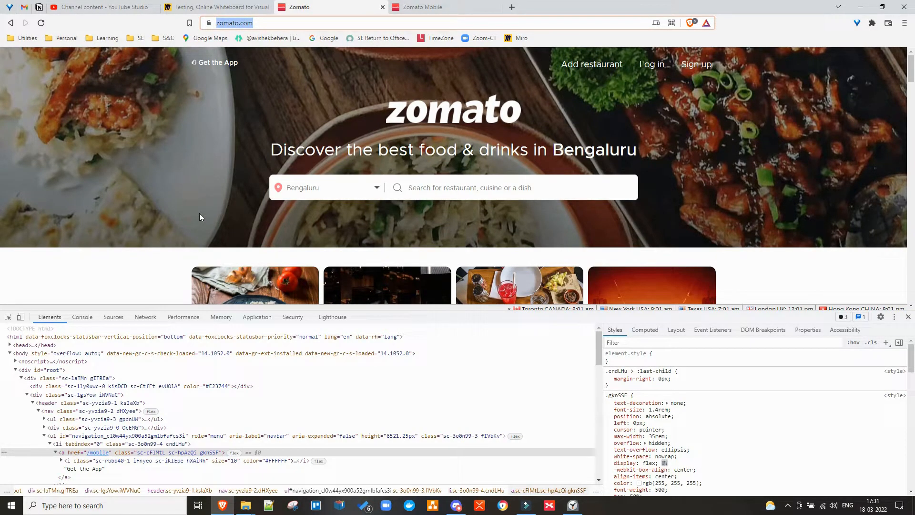
left_click(198, 7)
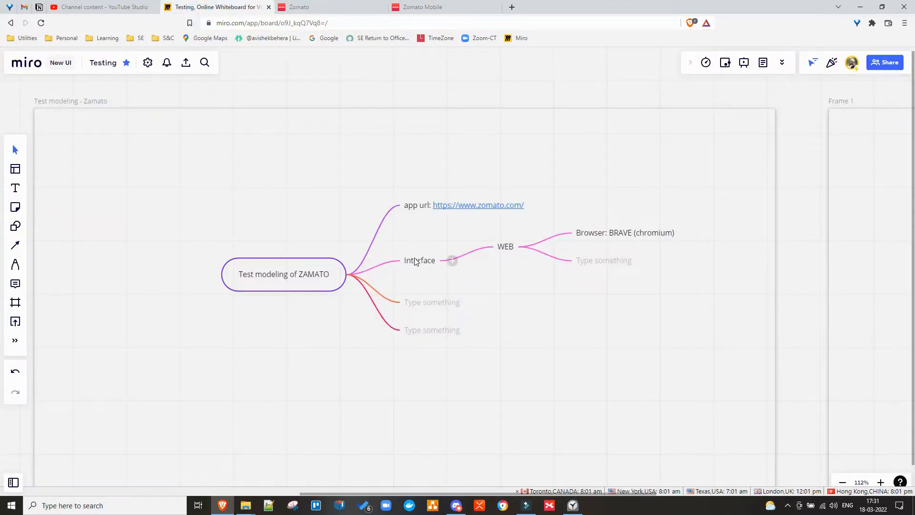
Name the empty branch 'Menu Bar' and start a child node under it.
double_click(410, 304)
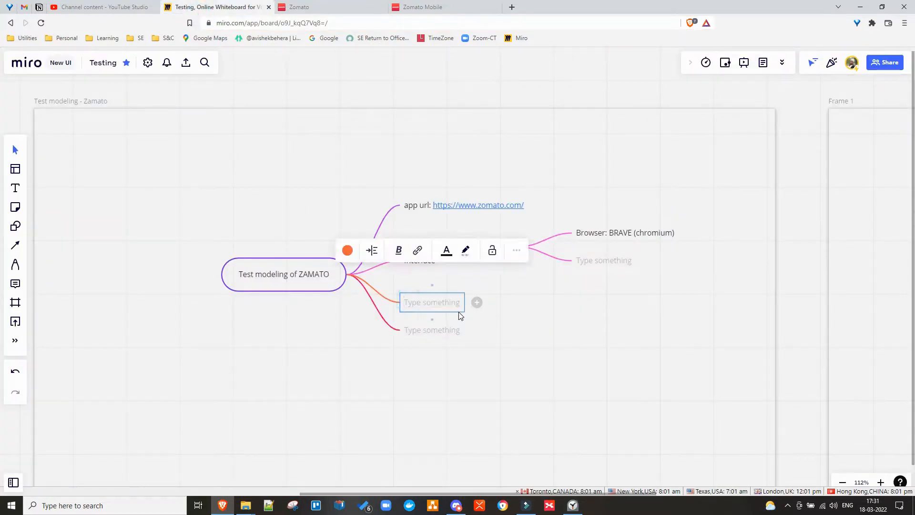
type("Menu Bar")
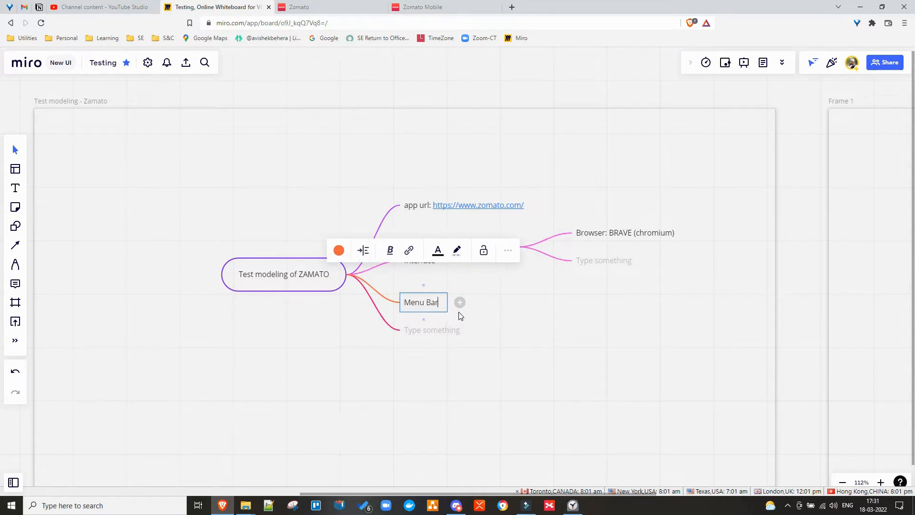
key("Return")
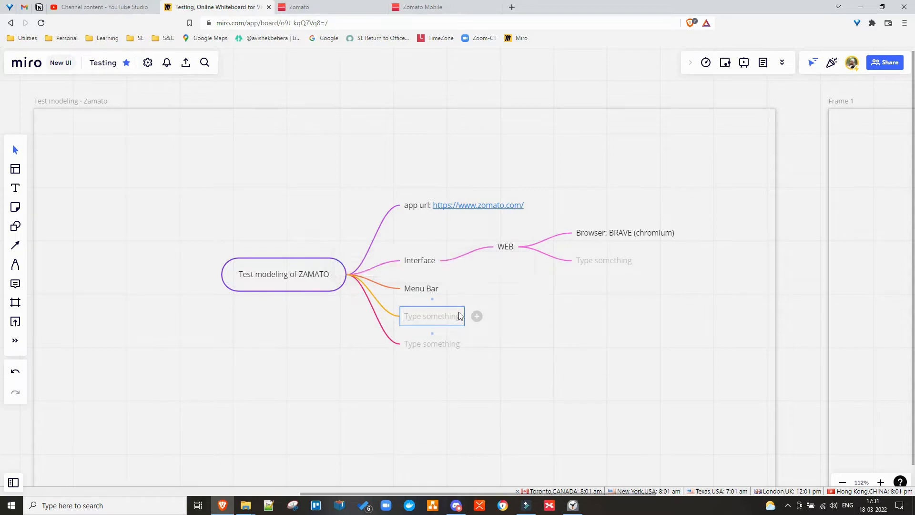
left_click(429, 291)
left_click(456, 290)
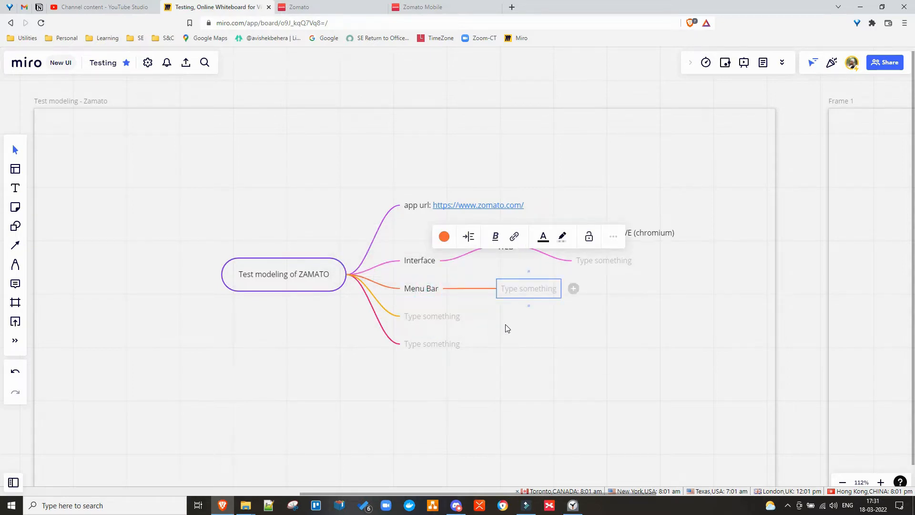
Copy the 'Get the App' text from the DevTools Elements tree and return to Miro.
left_click(334, 7)
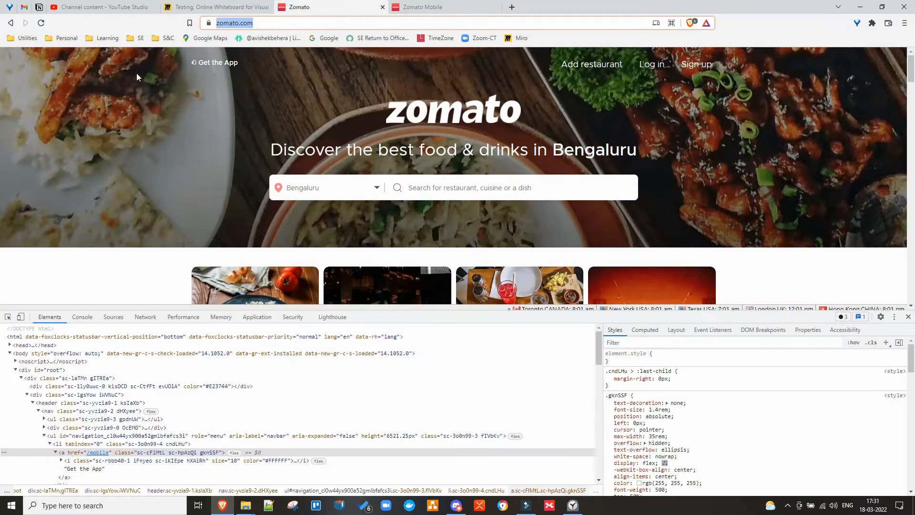
double_click(74, 469)
key("ctrl+c")
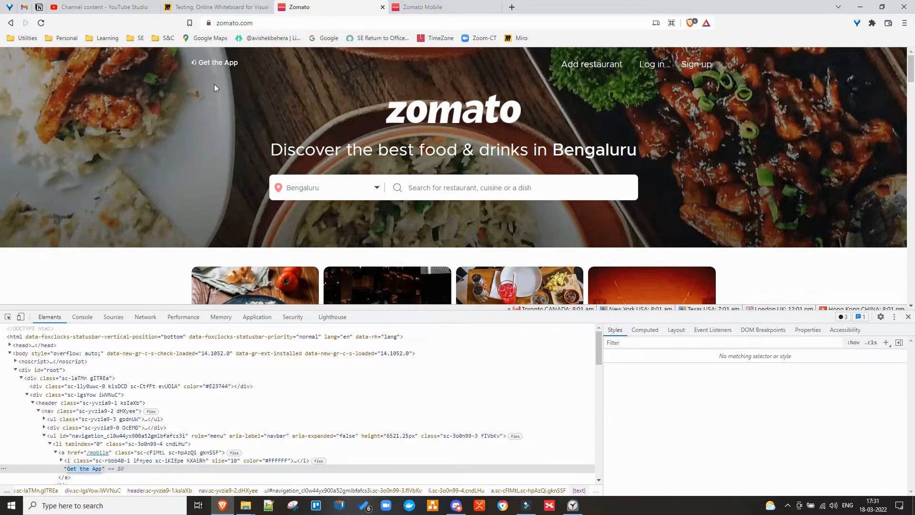
left_click(213, 8)
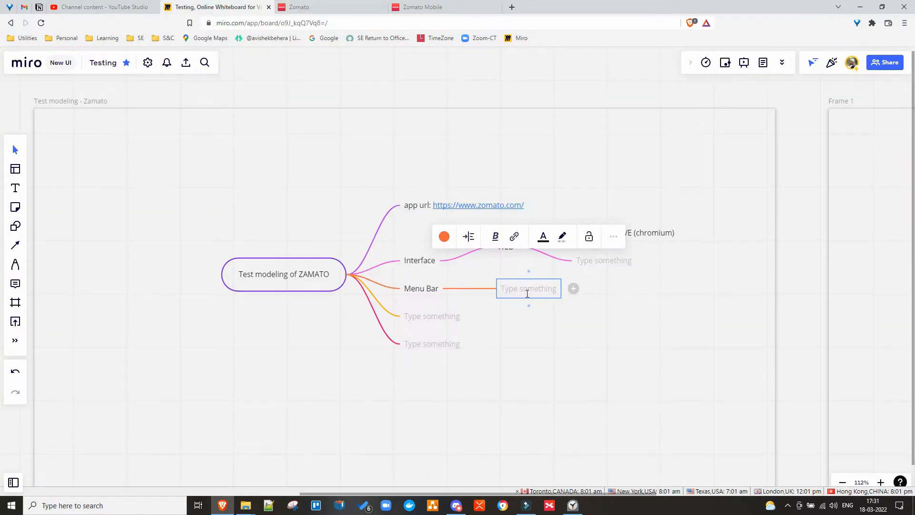
key("ctrl+v")
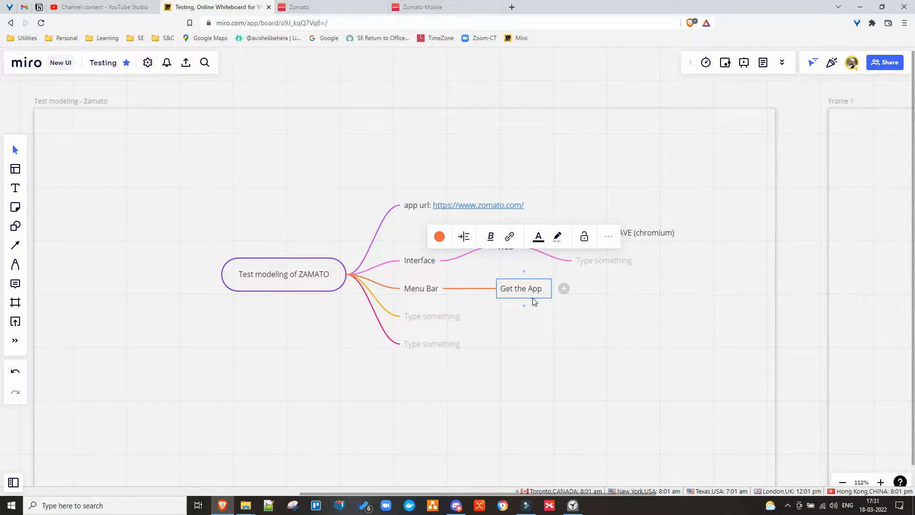
type("link")
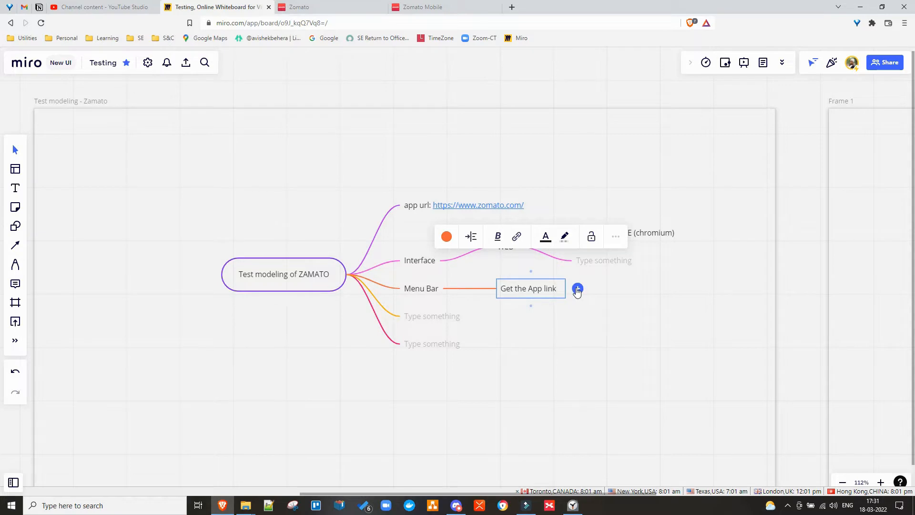
left_click(578, 289)
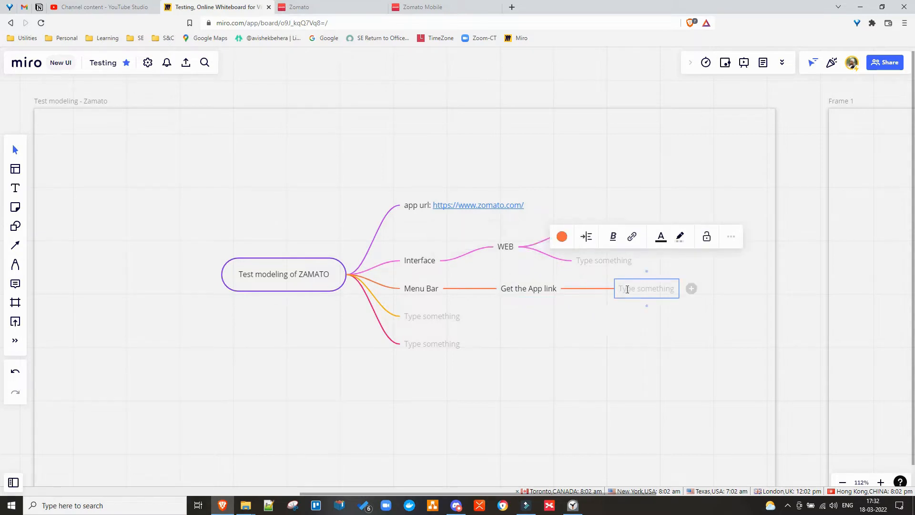
key("ctrl+grave")
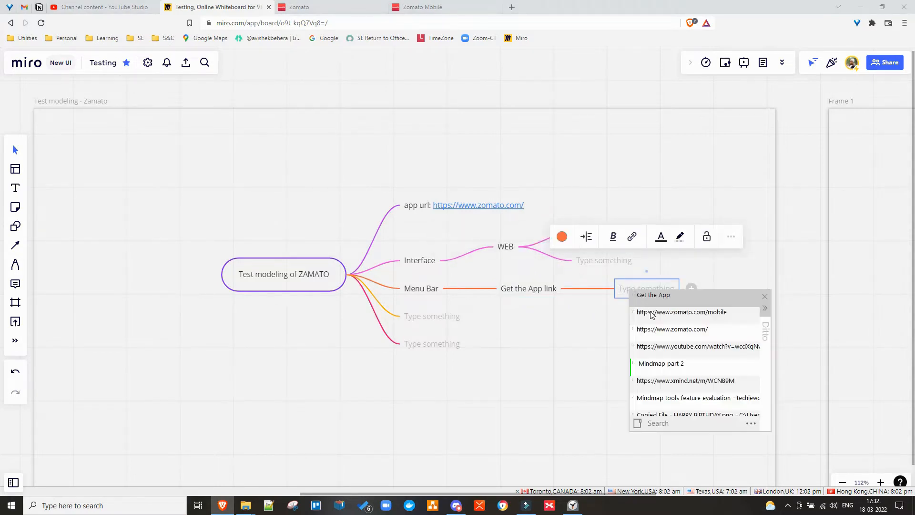
double_click(651, 313)
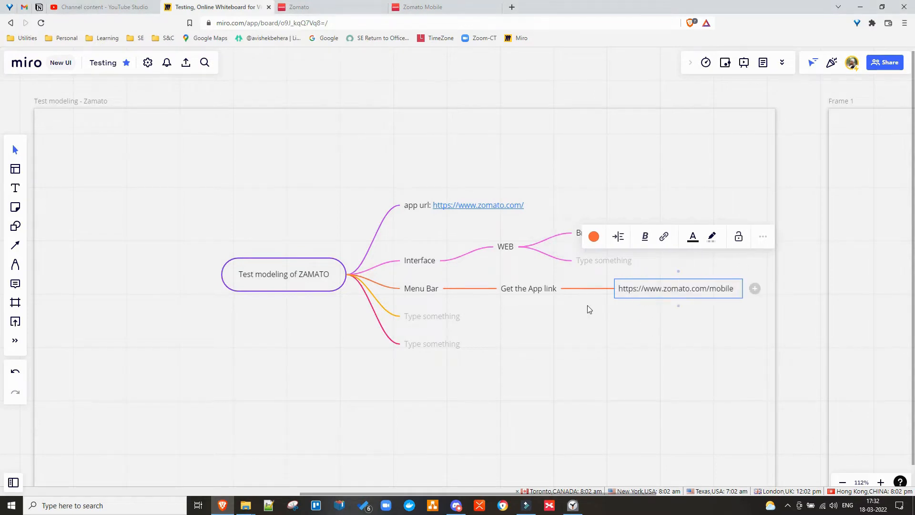
key("Return")
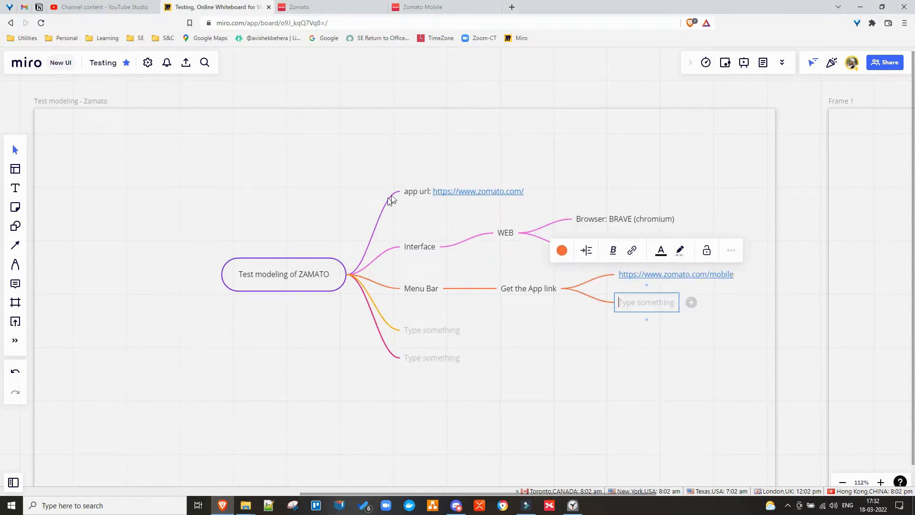
left_click(413, 8)
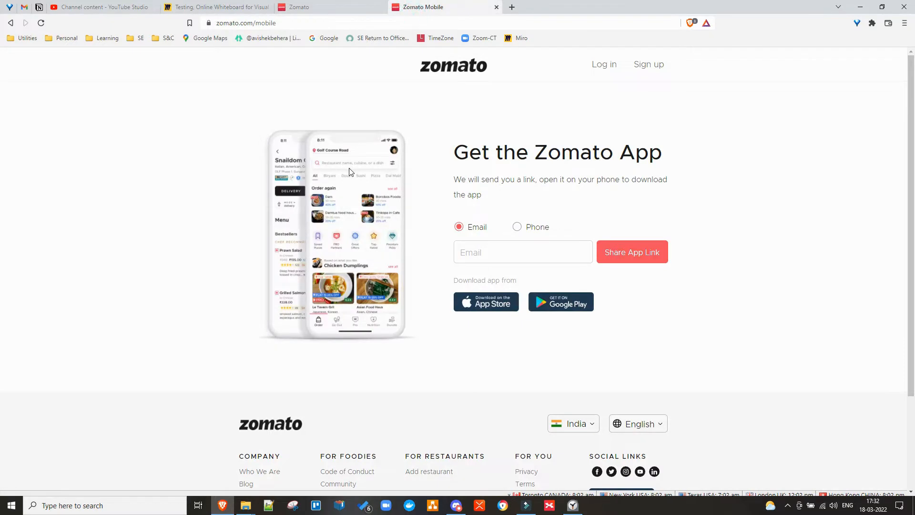
Close the mobile tab, check the Add restaurant partner page's address, and go back home.
key("ctrl+w")
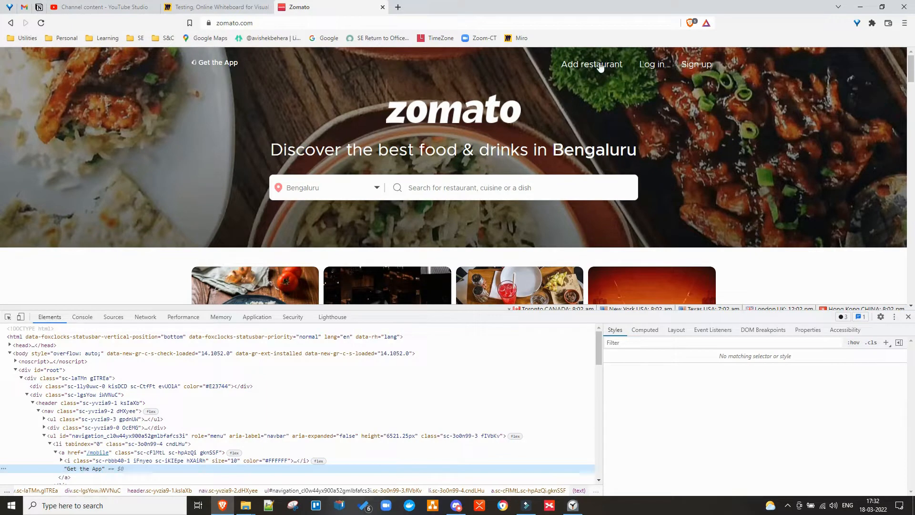
right_click(600, 63)
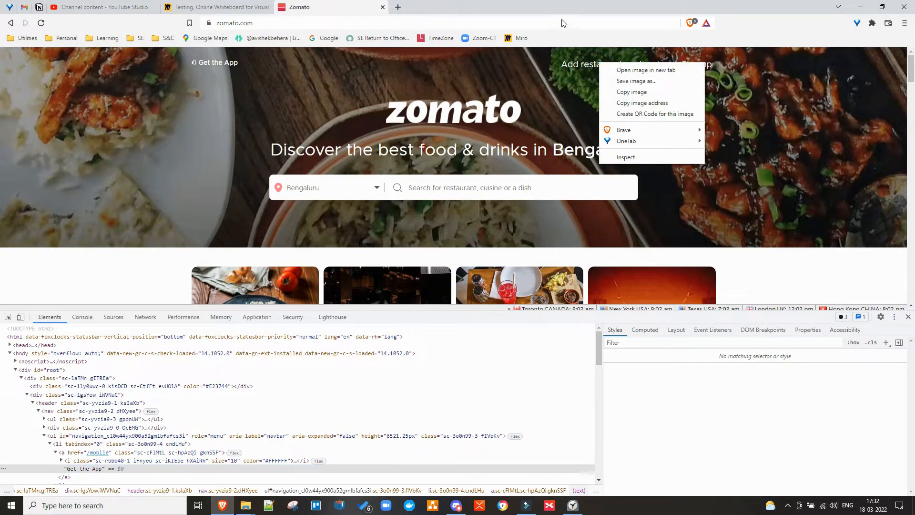
left_click(348, 10)
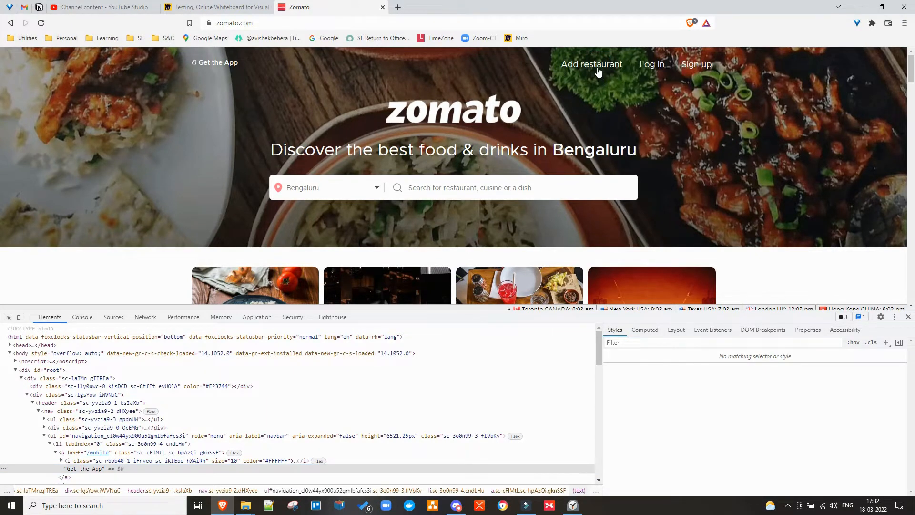
left_click(597, 67)
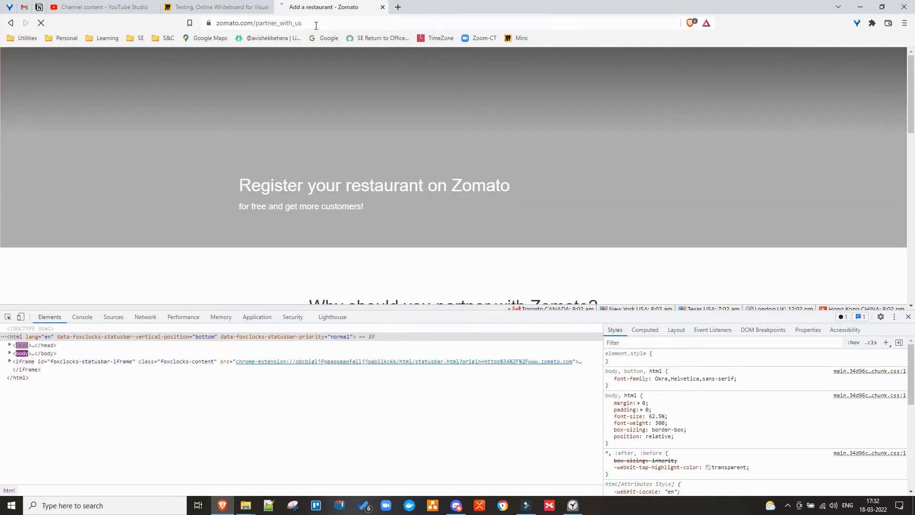
left_click(319, 23)
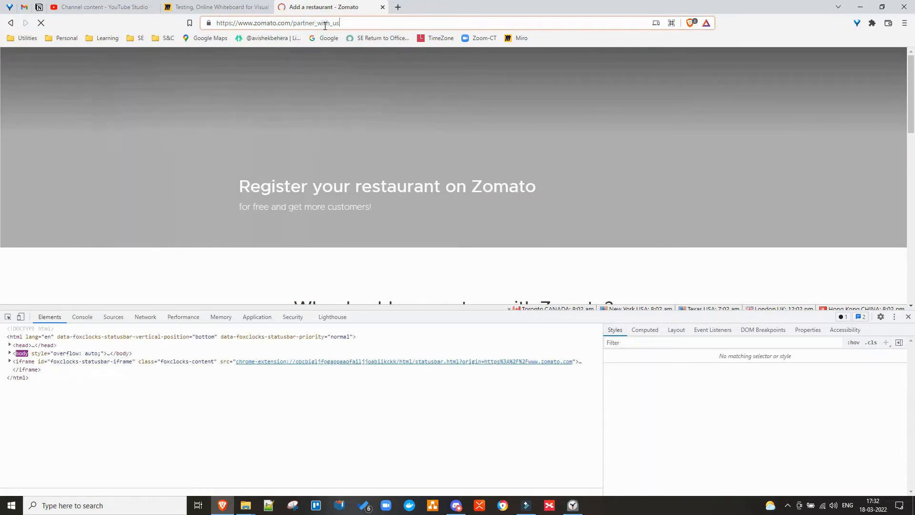
key("ctrl+a")
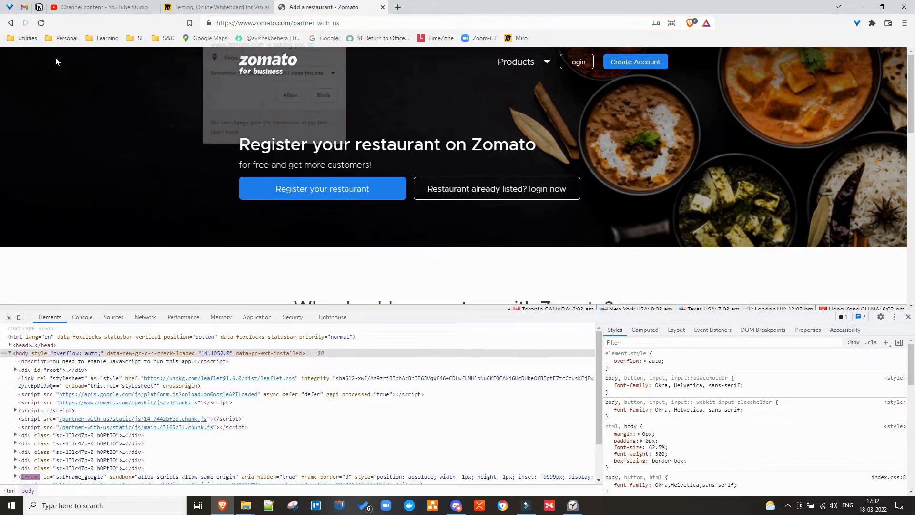
left_click(325, 95)
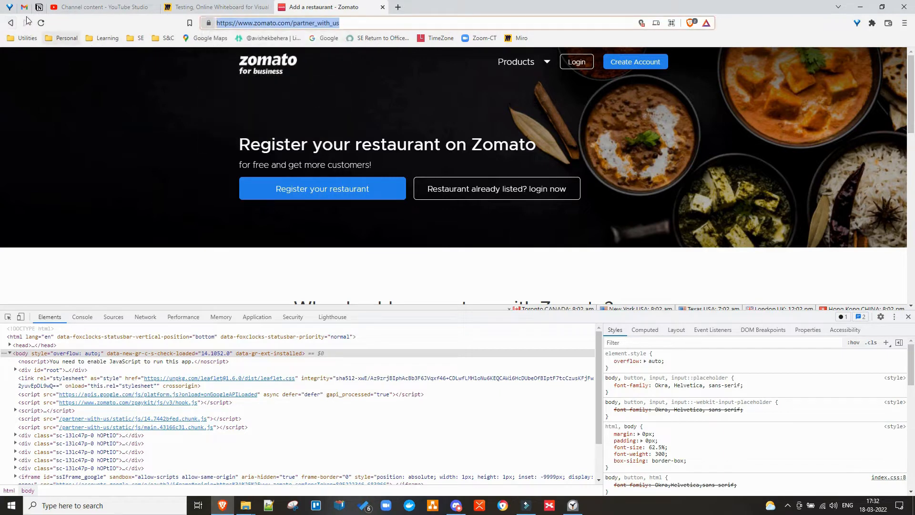
left_click(11, 23)
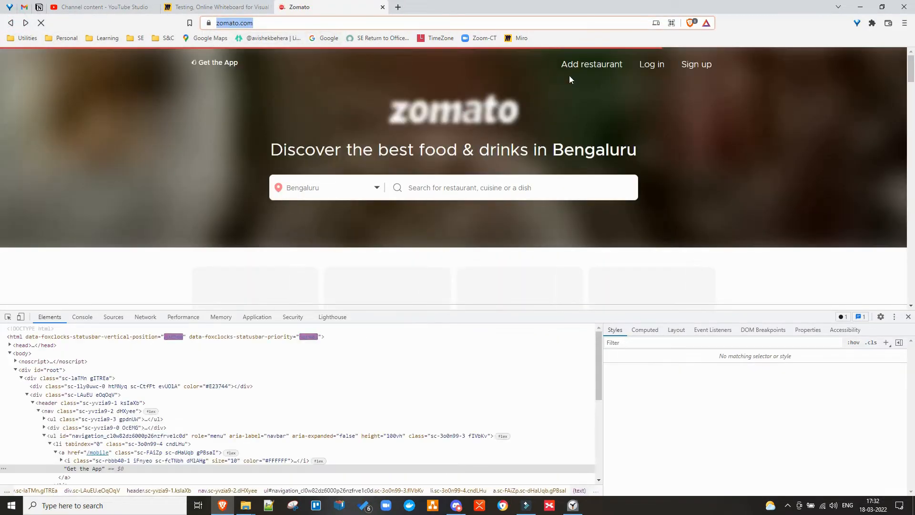
Follow Get the App to zomato.com/mobile, go back, and return to the Miro board.
left_click(210, 64)
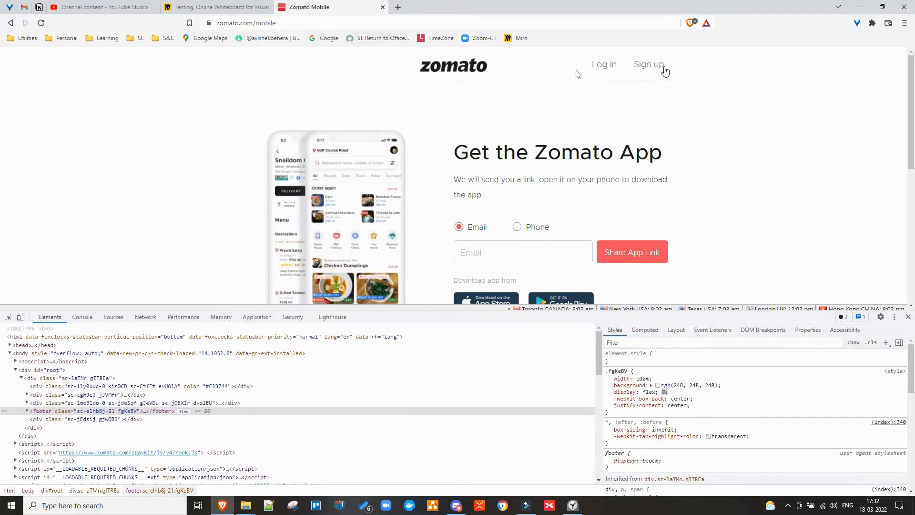
left_click(11, 22)
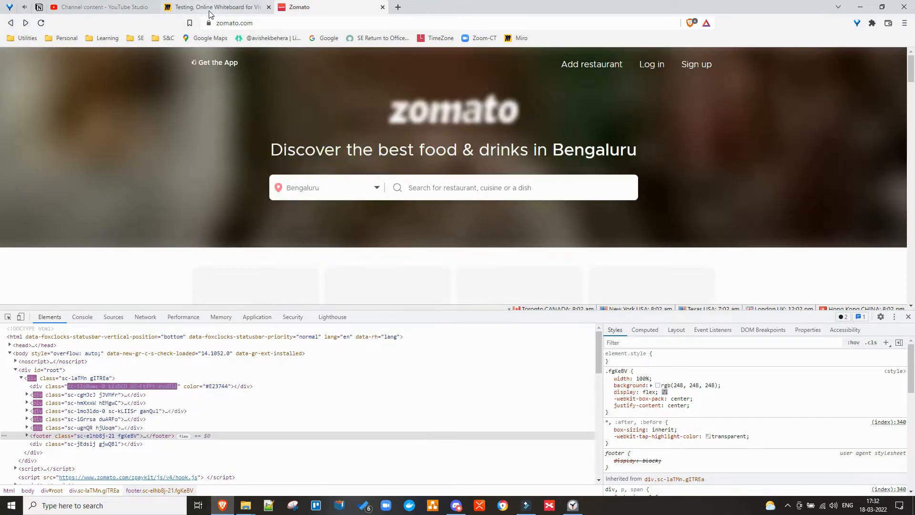
left_click(209, 9)
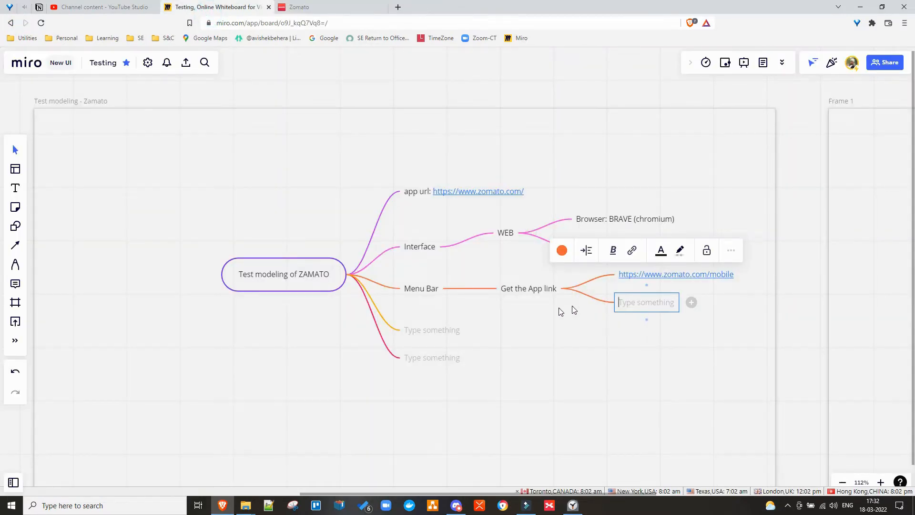
Add a blank child node under Menu Bar, below the Get the App link node.
left_click(527, 289)
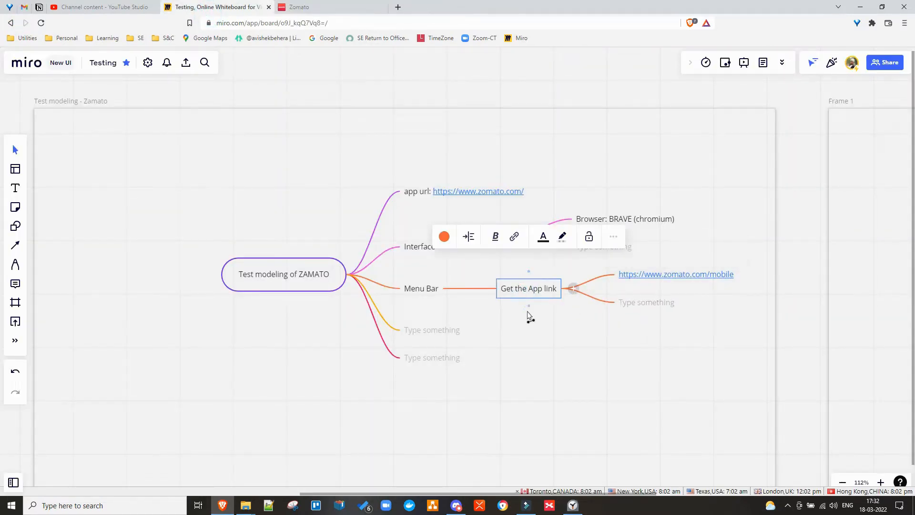
left_click(415, 292)
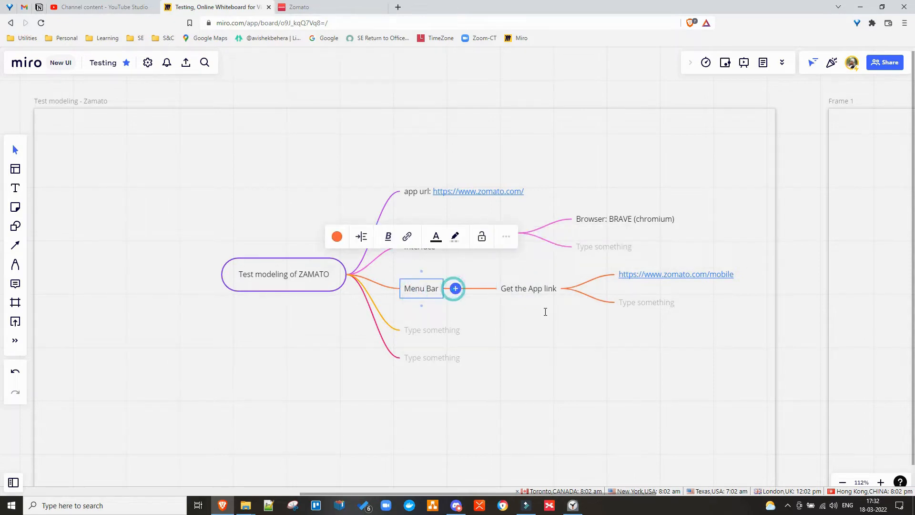
left_click(456, 289)
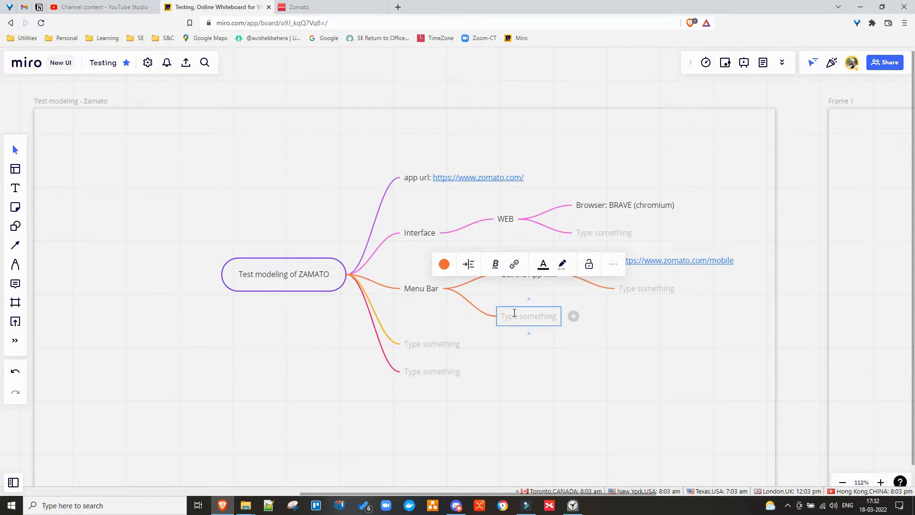
Copy the 'Add restaurant' link text from Zomato's inspected markup into the blank Menu Bar node.
left_click(318, 7)
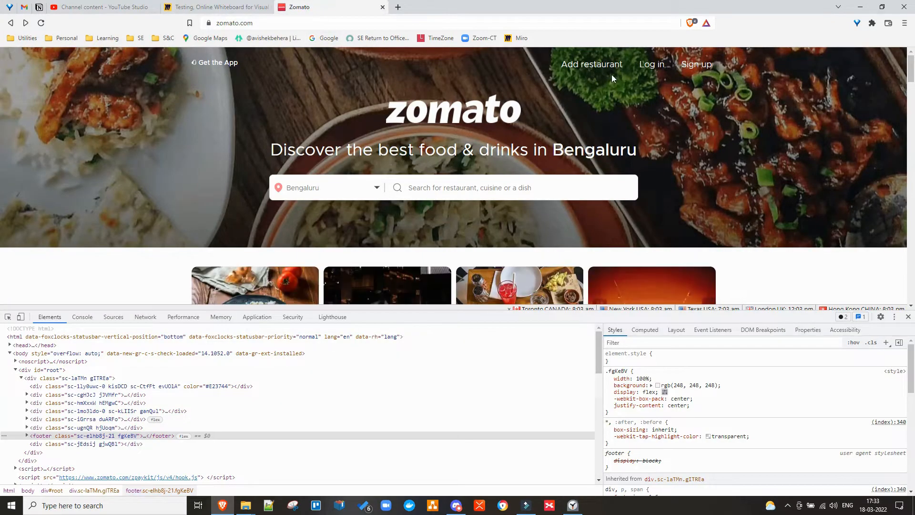
right_click(587, 64)
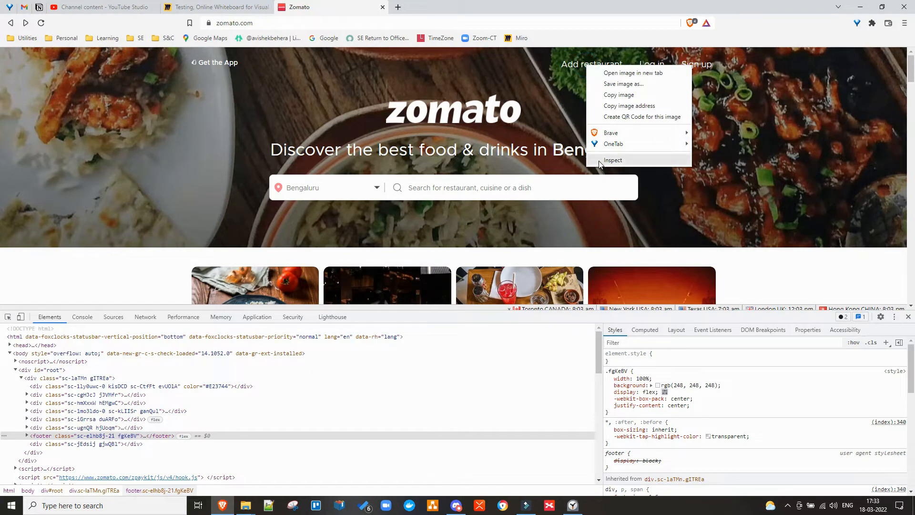
left_click(613, 160)
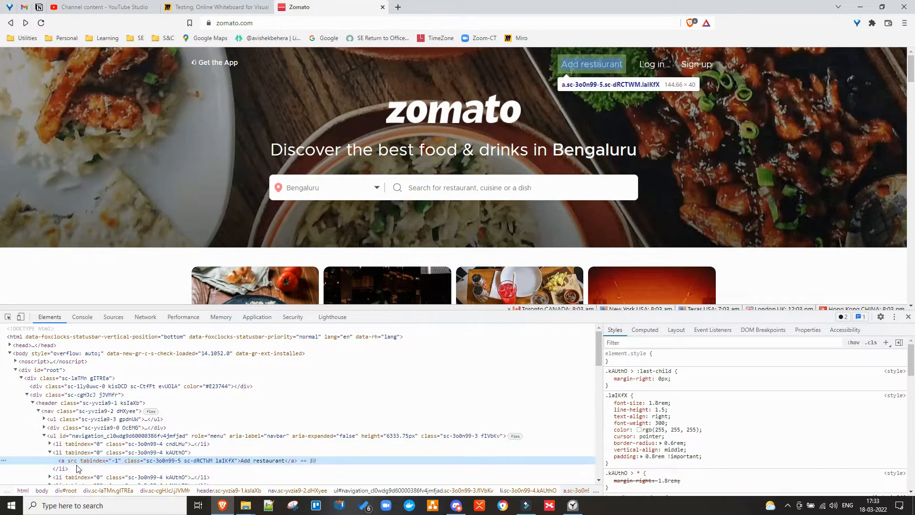
double_click(269, 462)
key("ctrl+c")
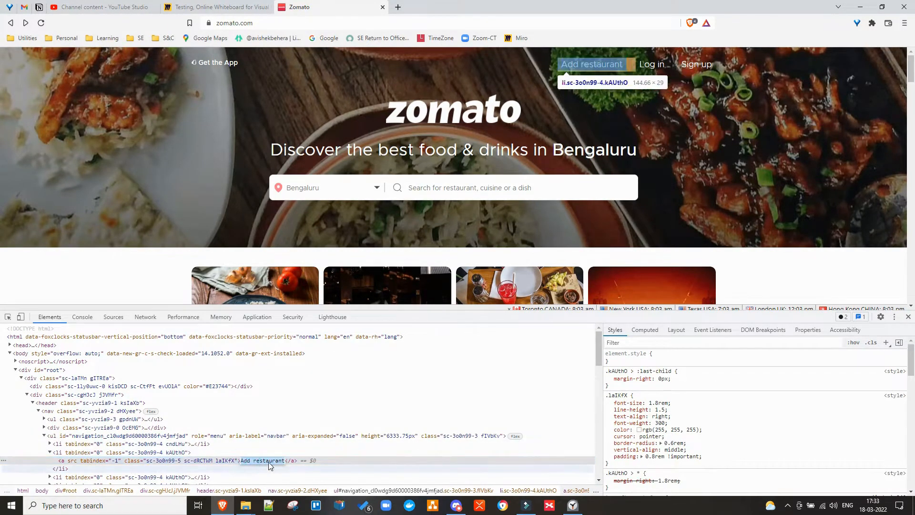
left_click(171, 11)
key("ctrl+v")
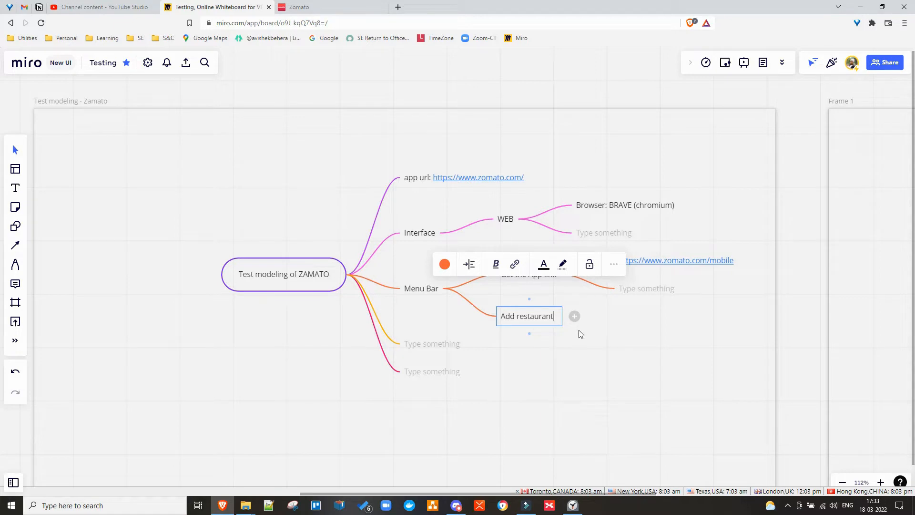
type(":")
key("ctrl+grave")
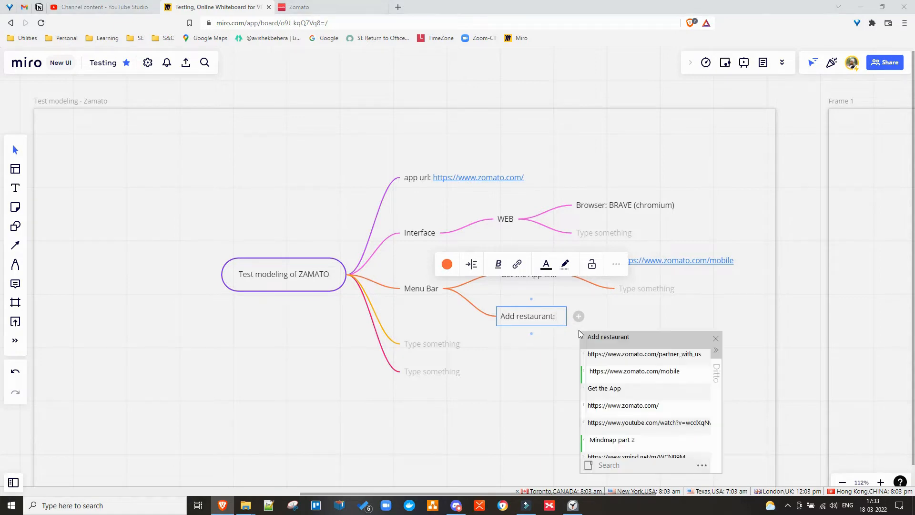
key("Down")
key("Return")
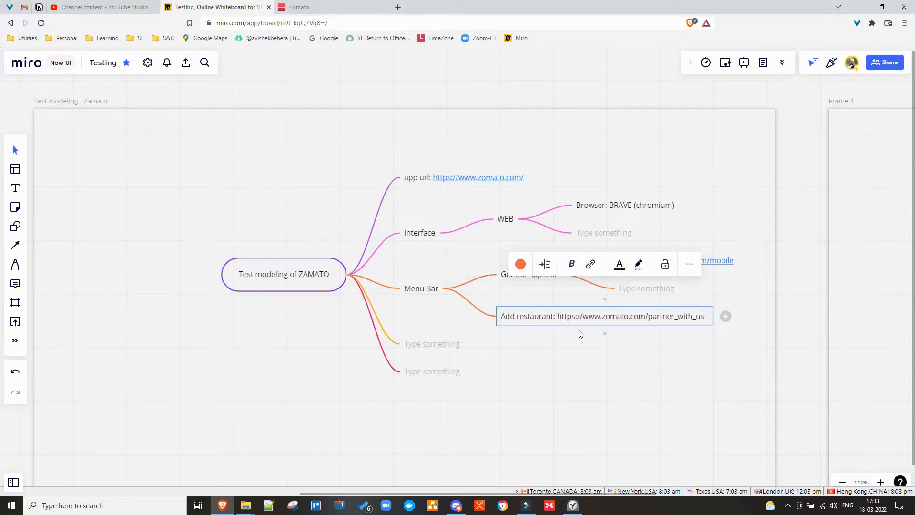
key("Return")
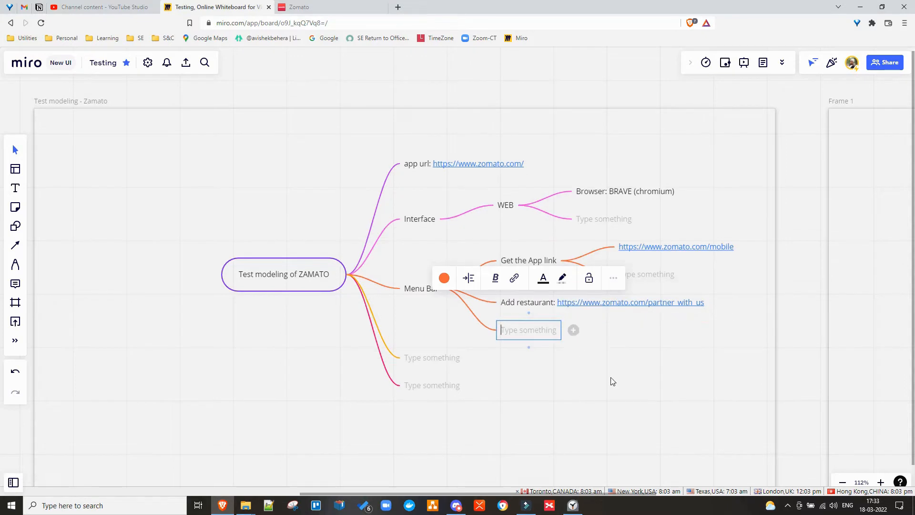
key("Escape")
left_click(676, 246)
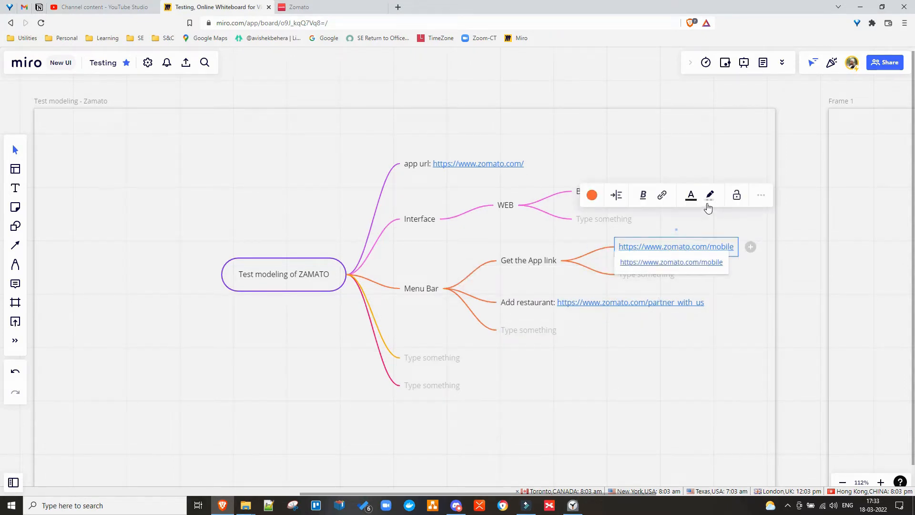
left_click(695, 246)
left_click(696, 246)
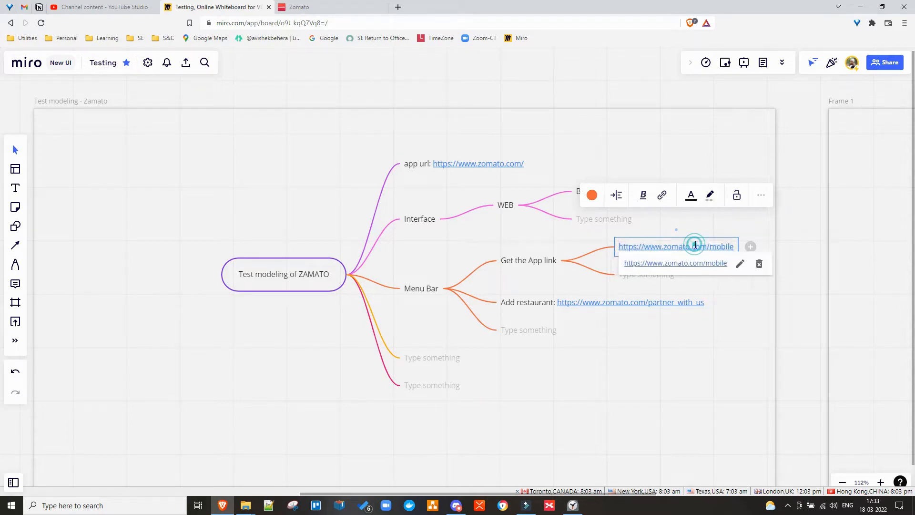
key("ctrl+a")
key("ctrl+c")
key("BackSpace")
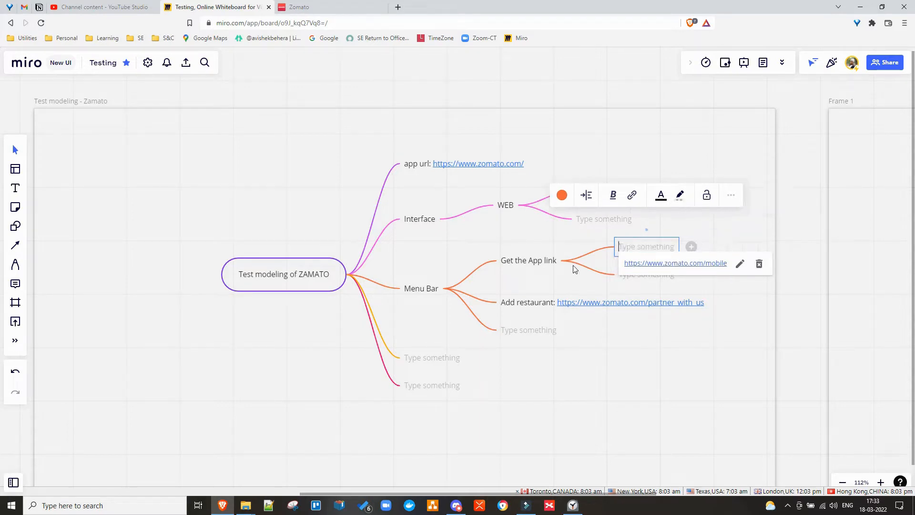
left_click(548, 265)
double_click(550, 262)
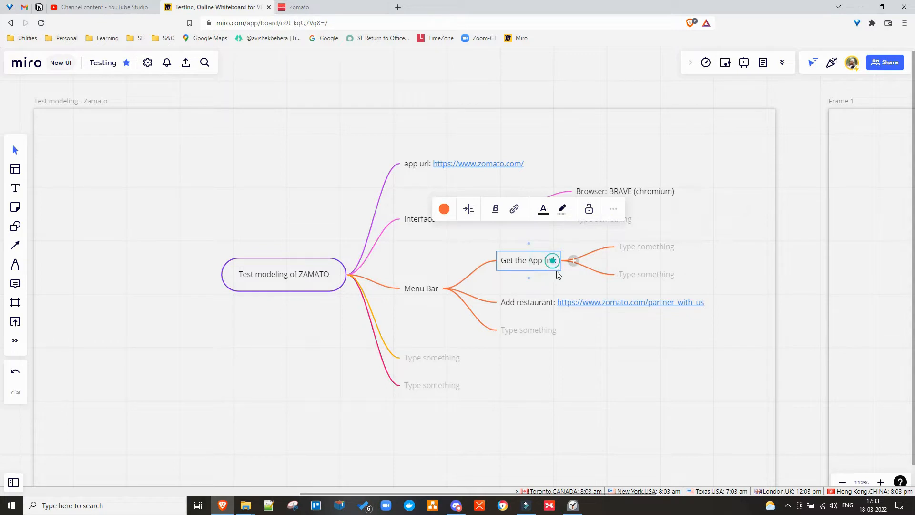
key("Right")
type(":")
key("ctrl+v")
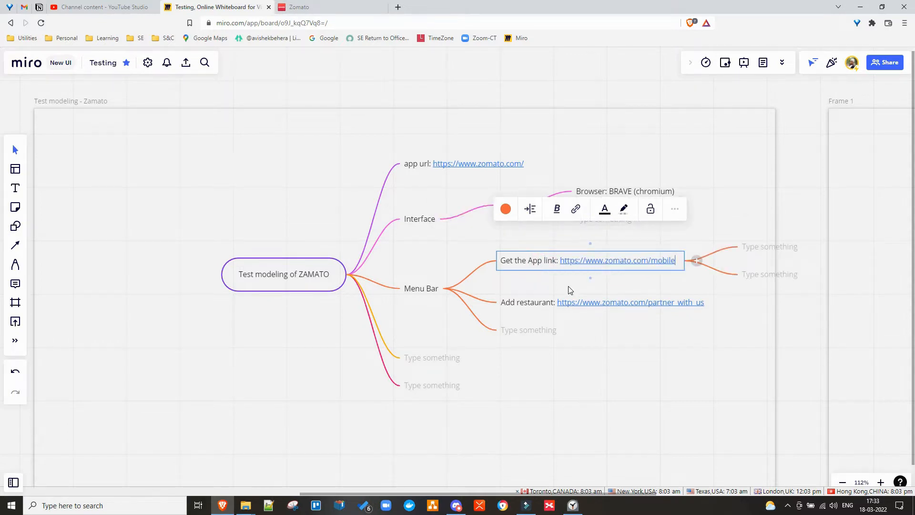
Delete the two empty child nodes under Get the App link.
left_click(755, 279)
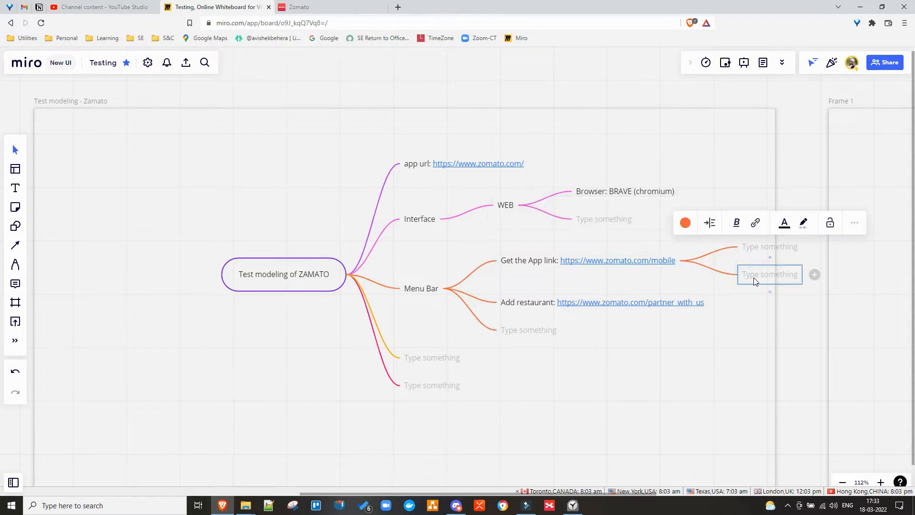
key("Delete")
left_click(754, 247)
key("Delete")
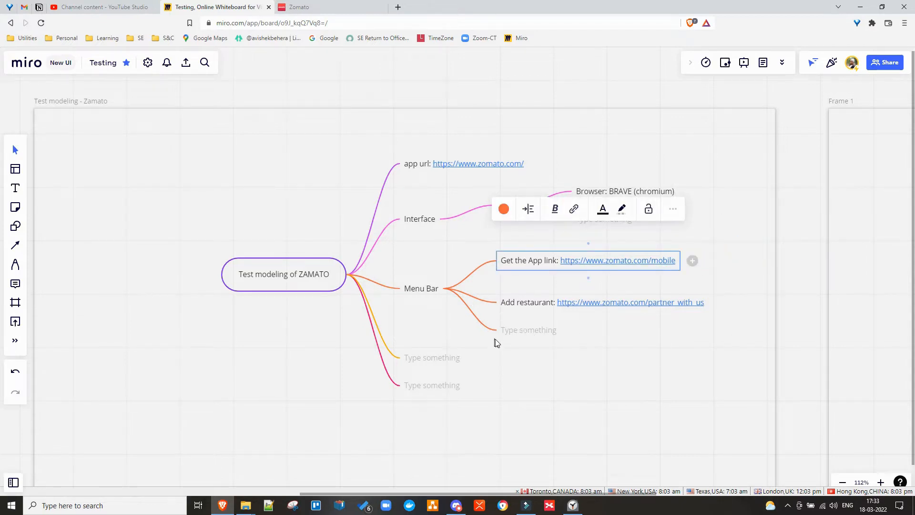
Copy the Log in link text from Zomato's markup and open the Log in pop-up on the page.
left_click(299, 7)
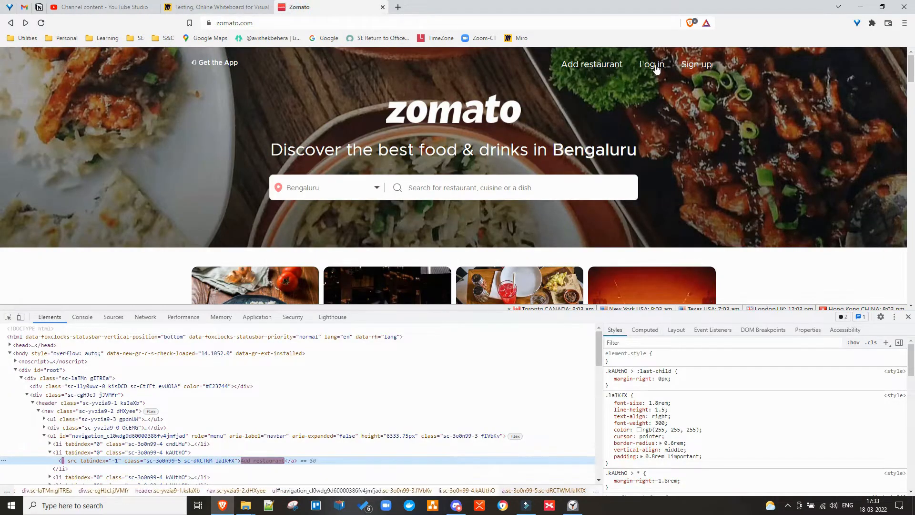
right_click(653, 67)
left_click(677, 162)
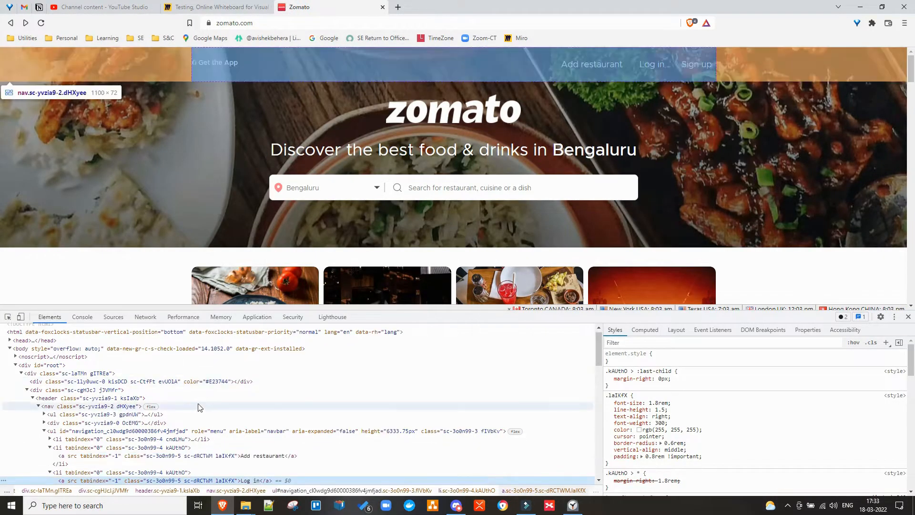
scroll(215, 415, "down", 2)
double_click(251, 433)
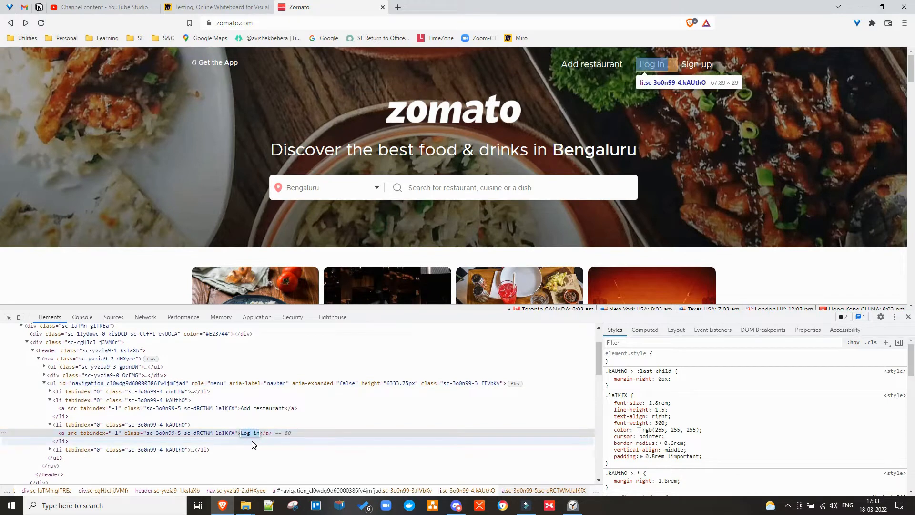
left_click(657, 66)
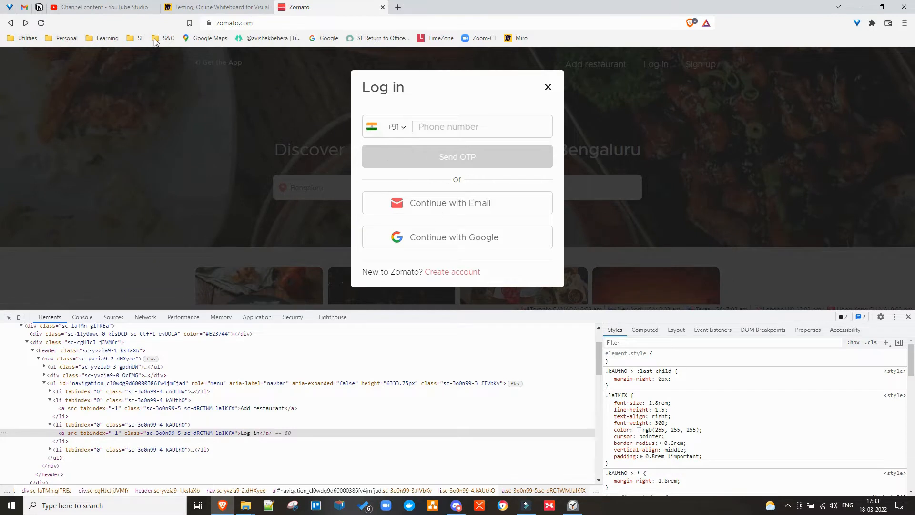
left_click(210, 6)
Name the empty node 'Log in pop up' and rename Add restaurant to 'Add restaurant Link'.
left_click(524, 330)
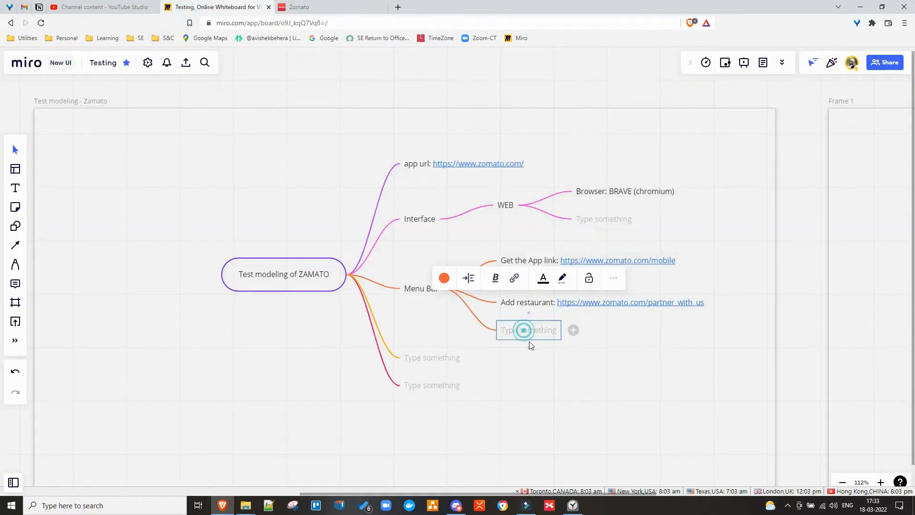
left_click(524, 333)
type("Log in")
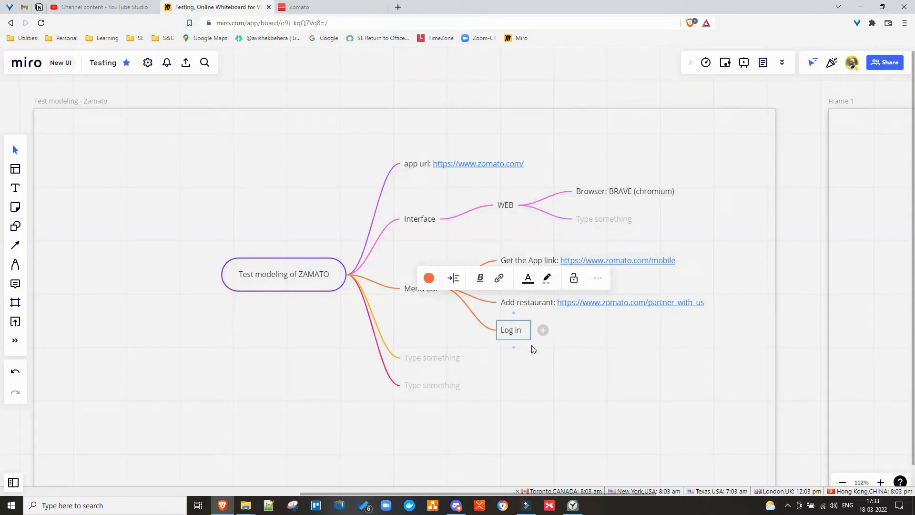
type(" p")
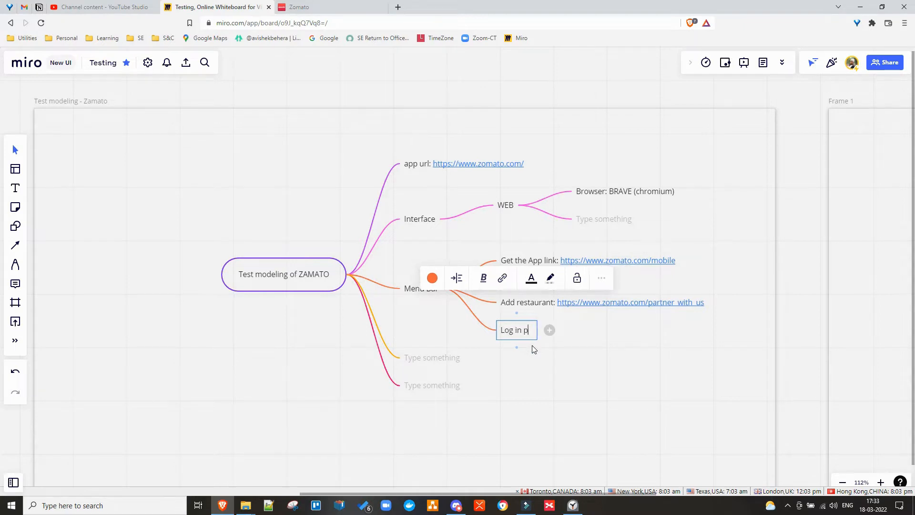
type("op up")
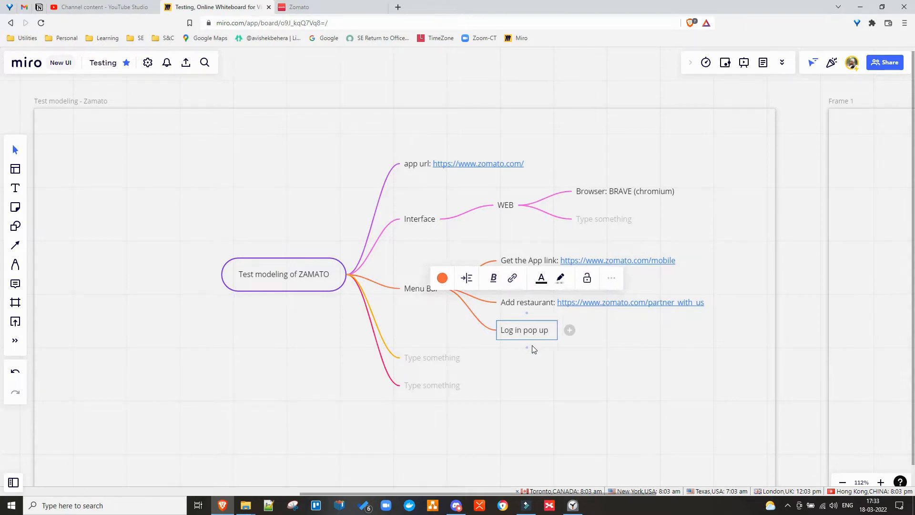
left_click(530, 303)
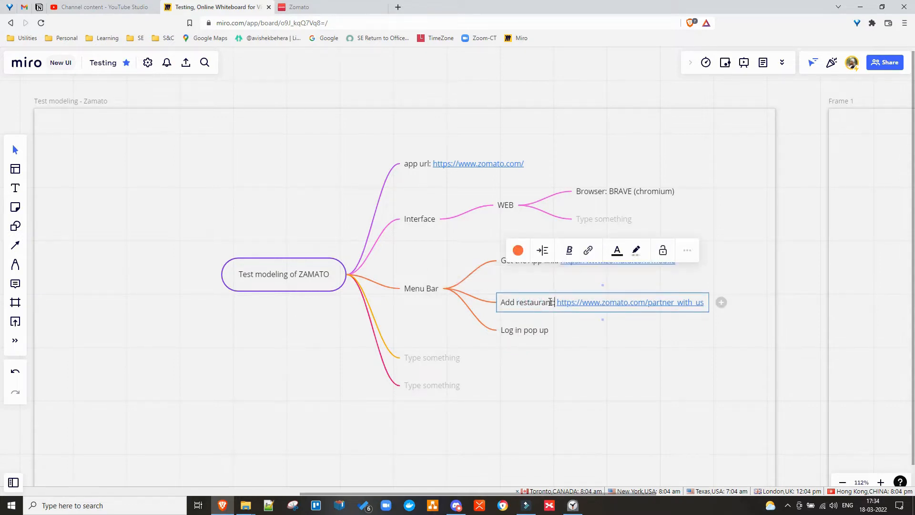
type("Link")
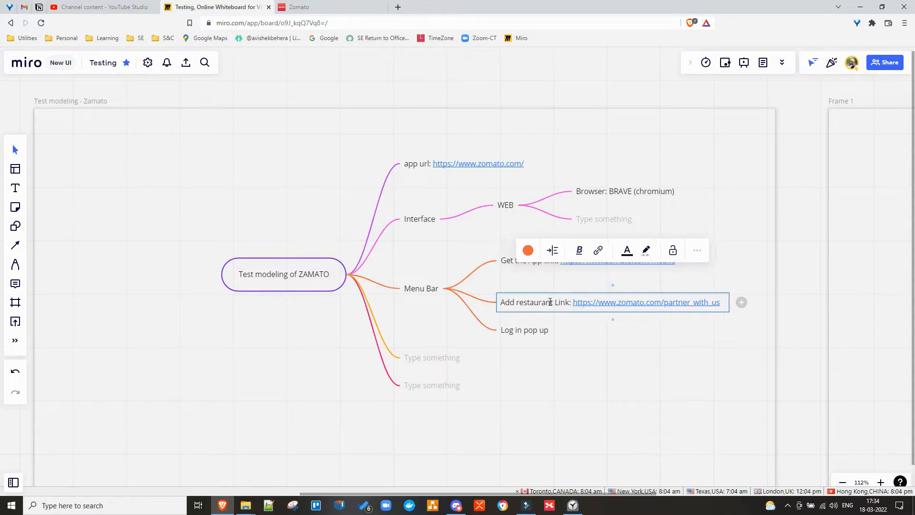
key("Return")
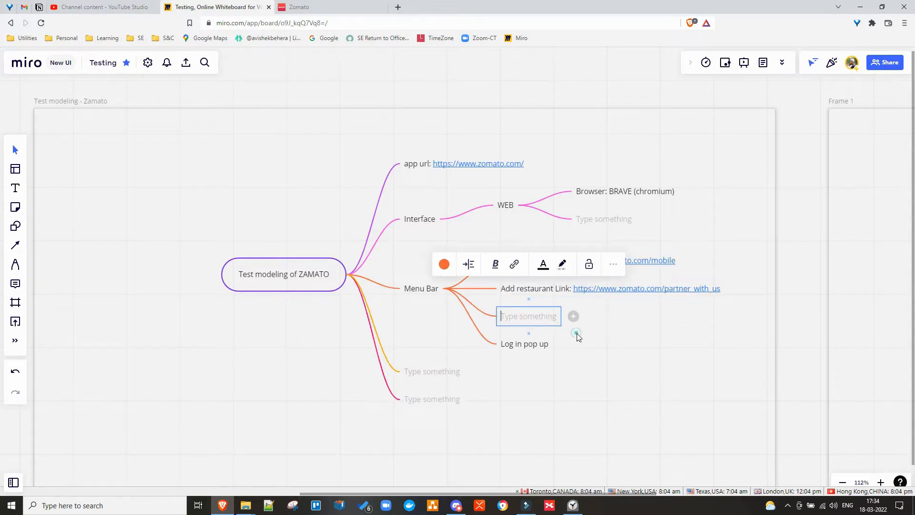
left_click(577, 335)
Select the Log in dialog title on Zomato, then select the Log in pop up node in Miro.
left_click(307, 7)
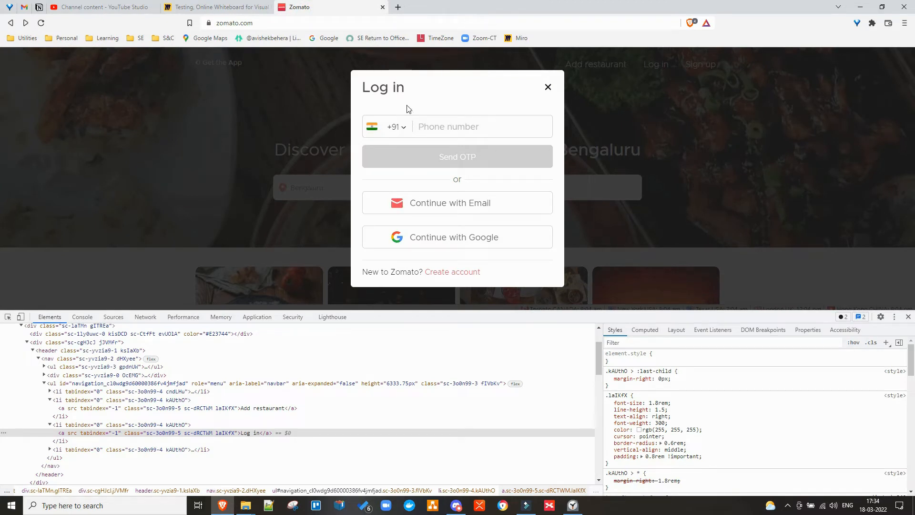
left_click_drag(362, 88, 410, 98)
left_click(229, 7)
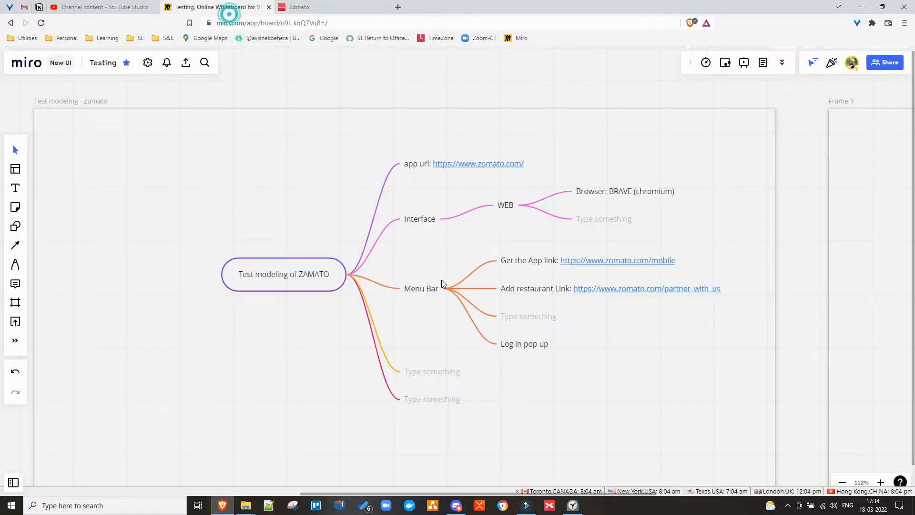
left_click(541, 355)
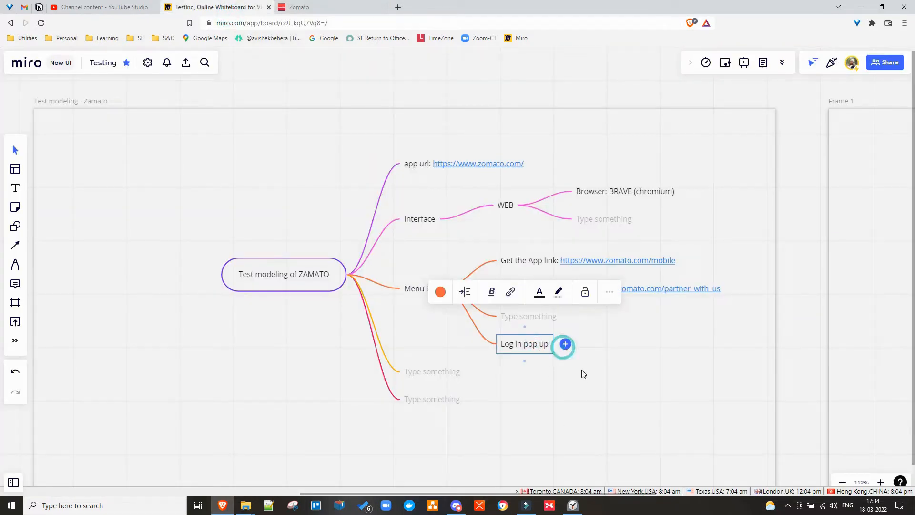
Add a 'Log in Header' child to Log in pop up and check the dialog's phone field.
left_click(565, 344)
type("Log in ")
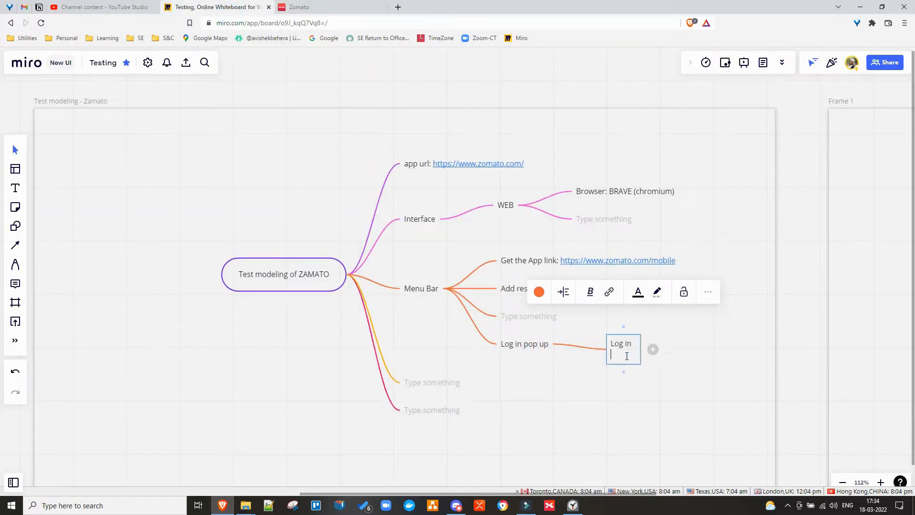
type("Heade")
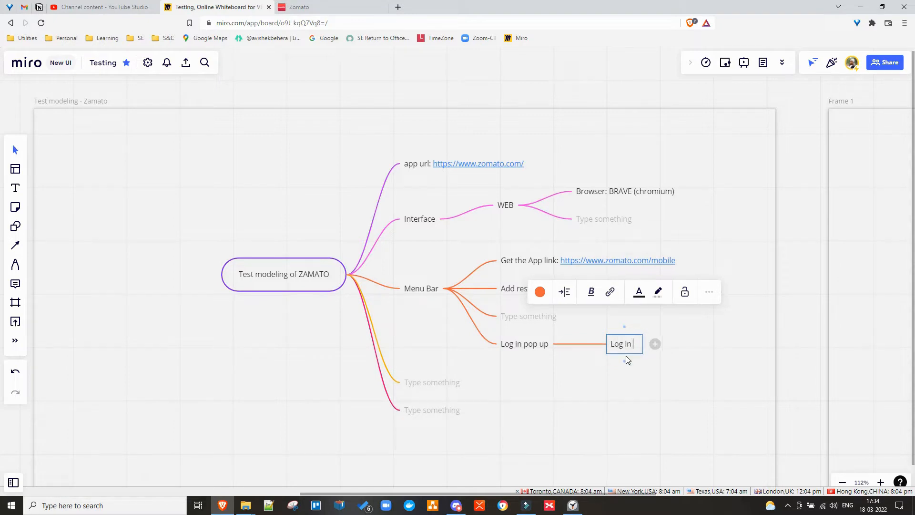
type("r")
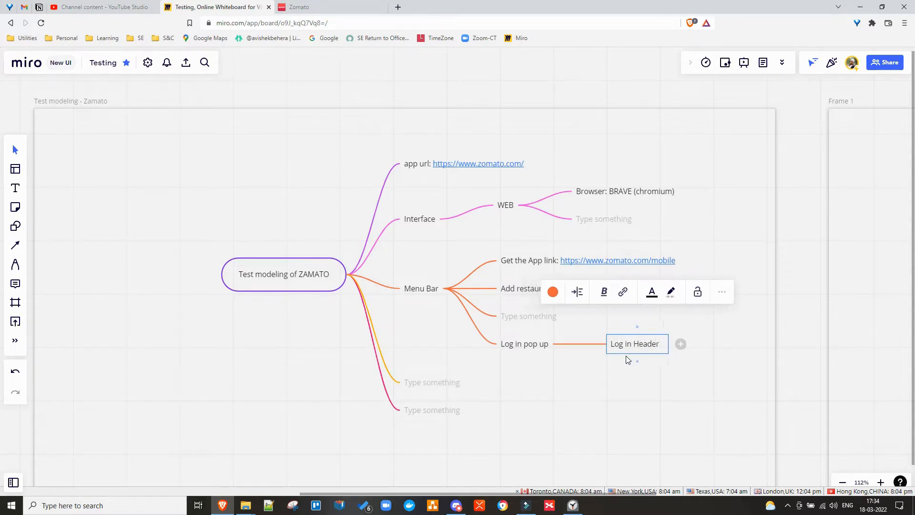
left_click(333, 8)
left_click(448, 125)
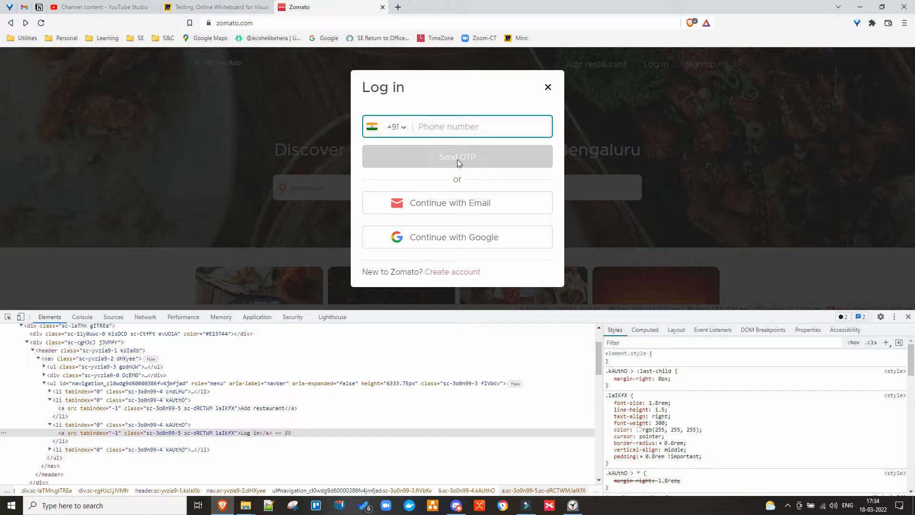
left_click(228, 10)
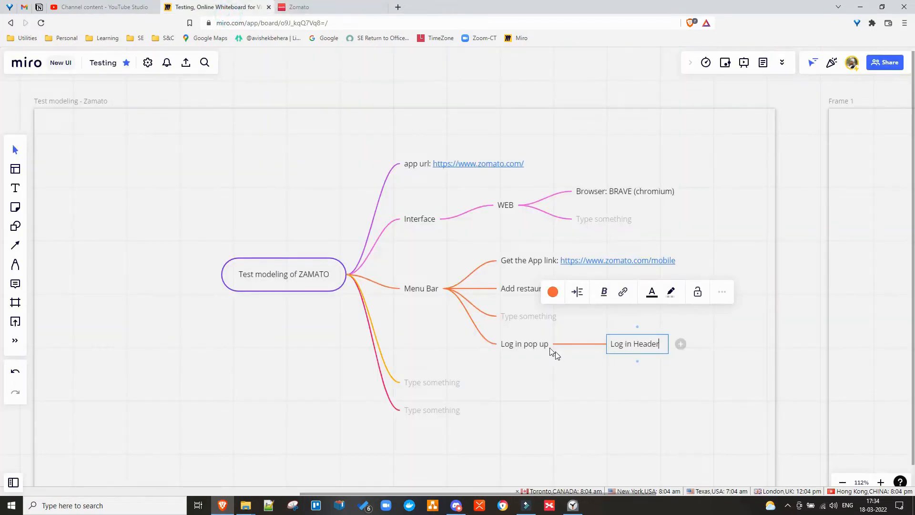
Add 'Phone number input field' and 'Send OTP button' children under Log in pop up.
left_click(567, 345)
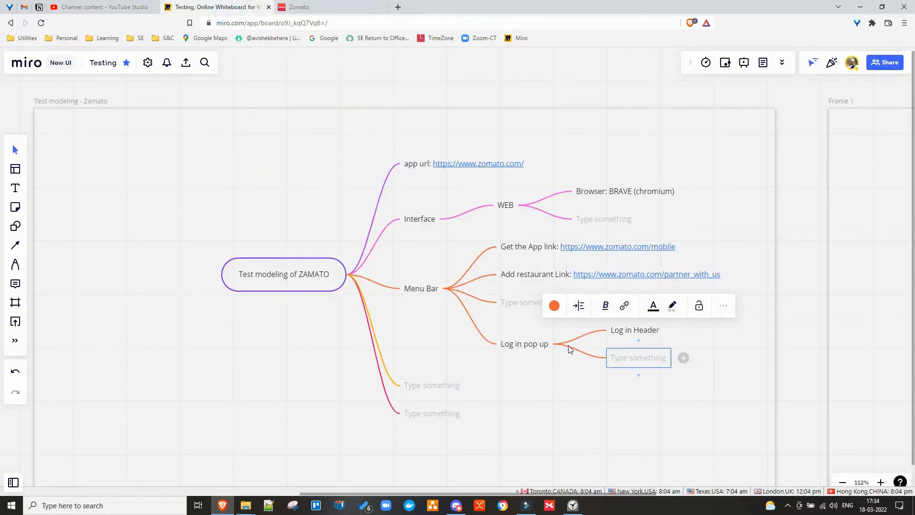
type("Phone ")
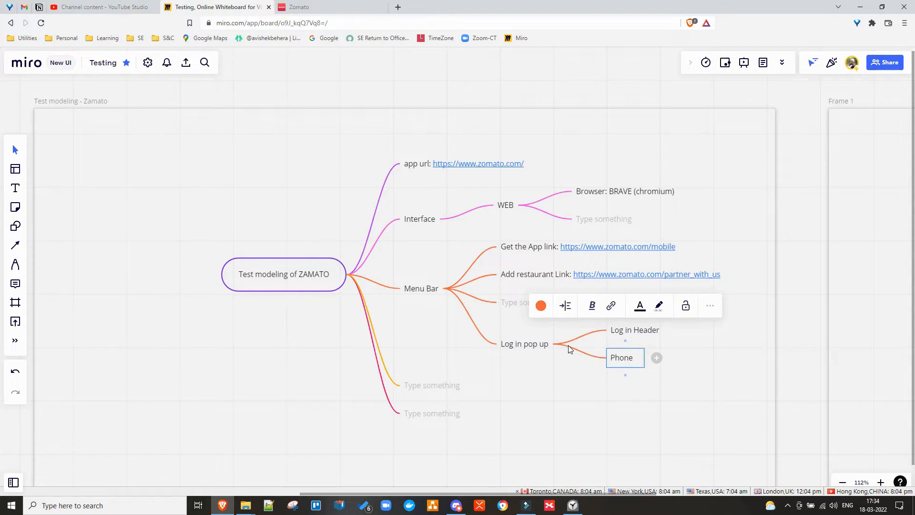
type("number i")
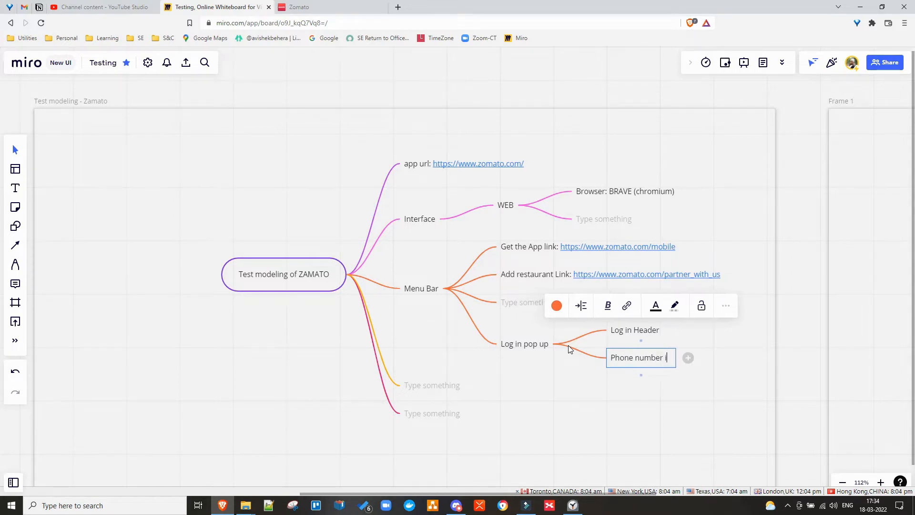
type("nput")
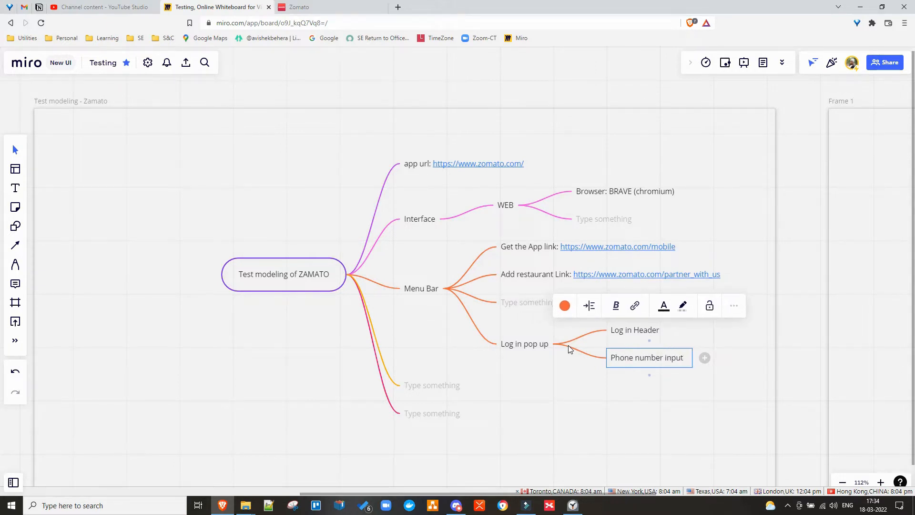
type(" field")
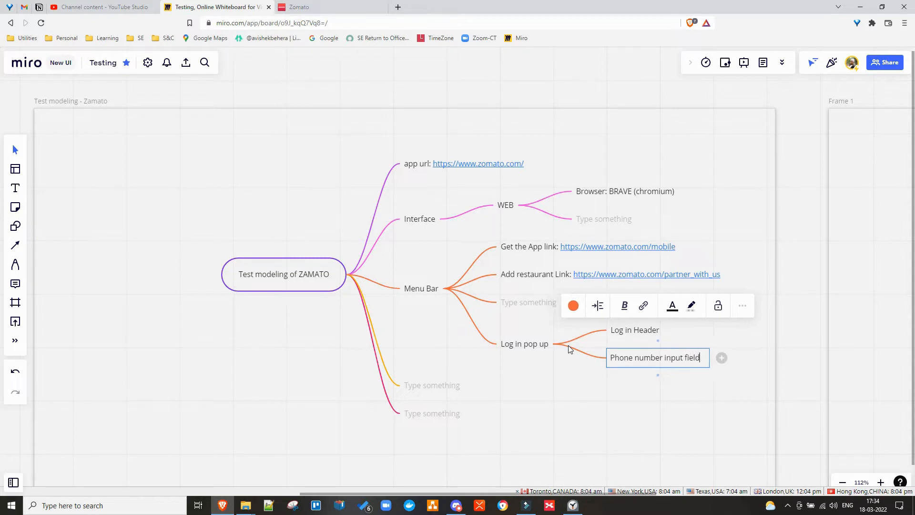
key("Return")
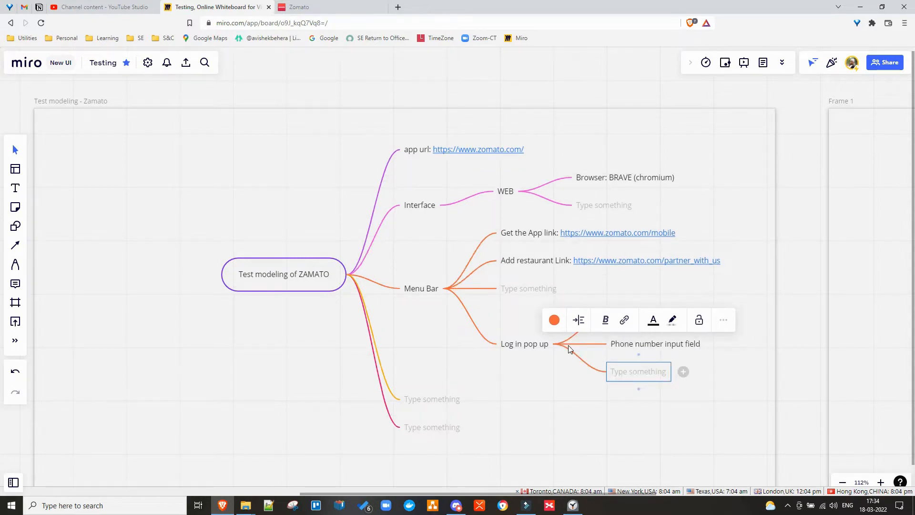
type("Se")
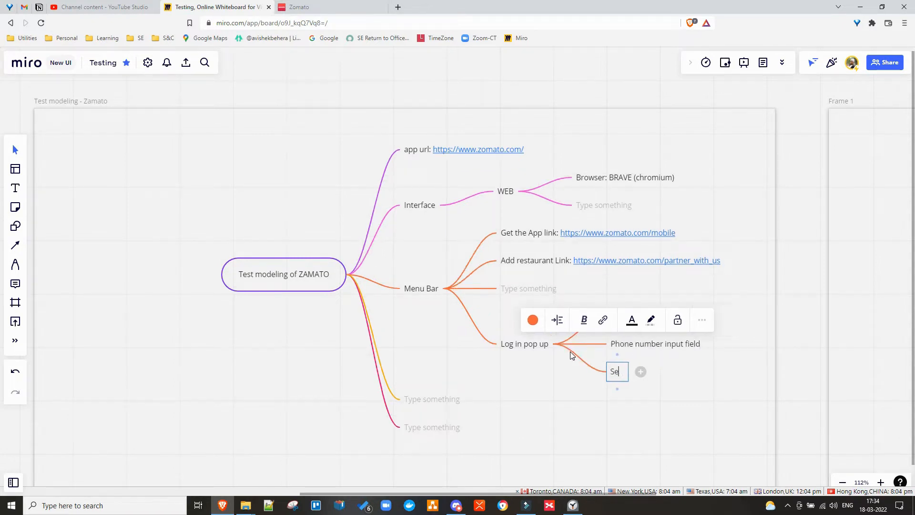
type("nd OTP button")
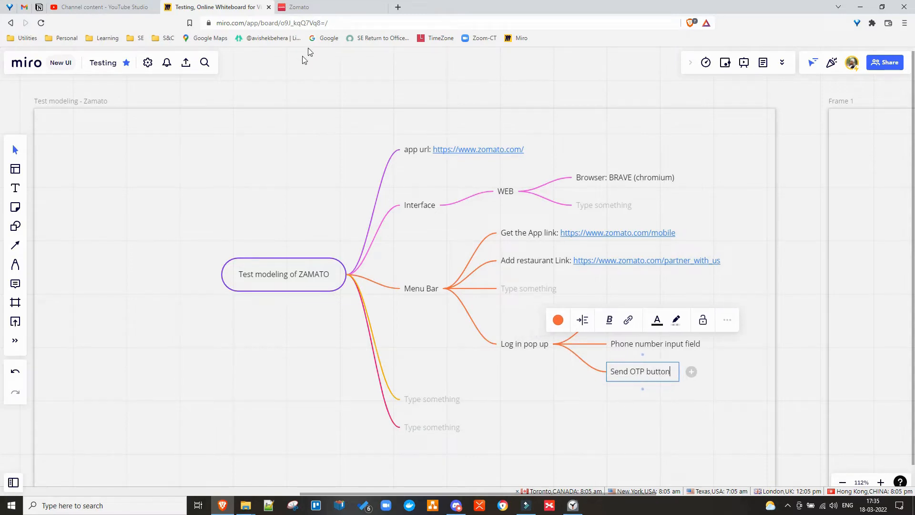
left_click(306, 7)
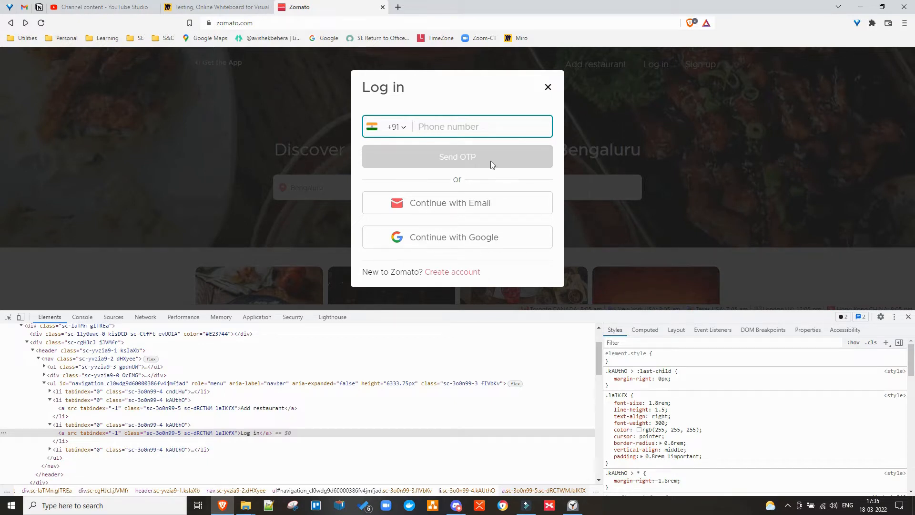
Add 'Continue with Email' and 'Continue with Gmail' nodes below Send OTP button.
left_click(227, 8)
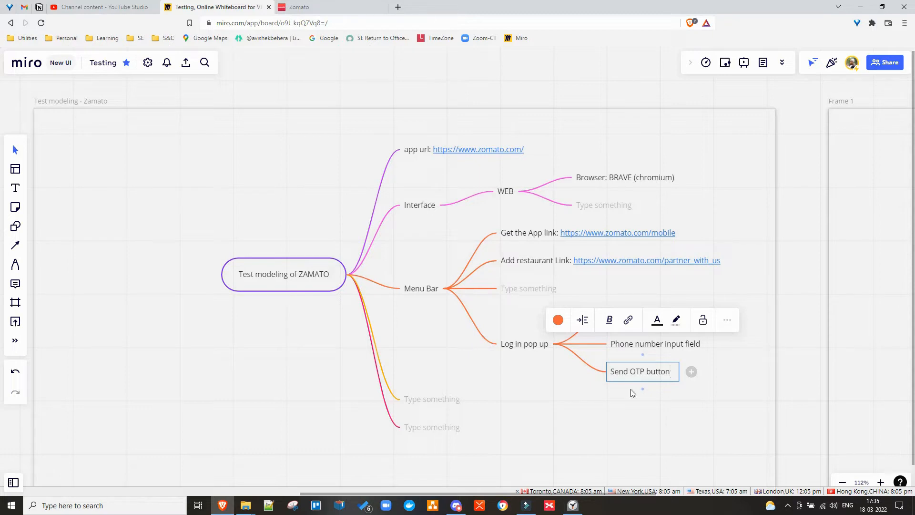
left_click(580, 408)
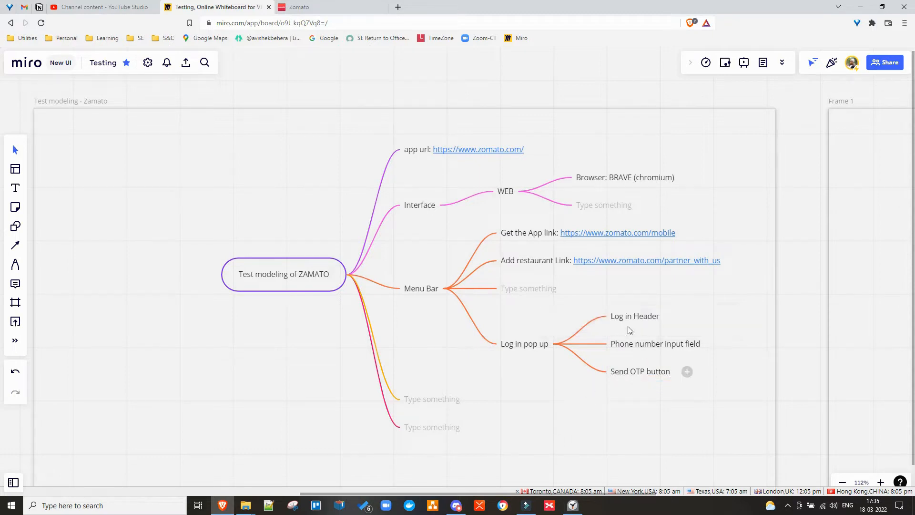
left_click(633, 372)
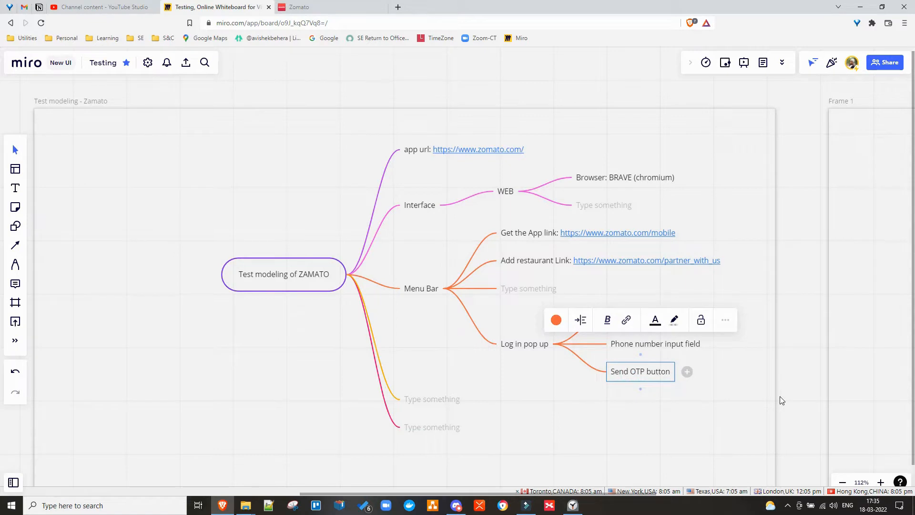
key("Return")
type("Co")
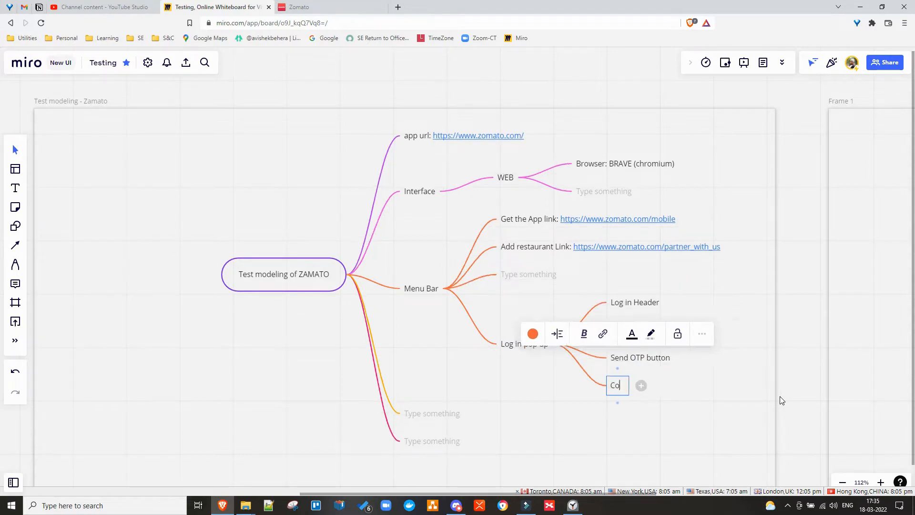
type("ntinue wi")
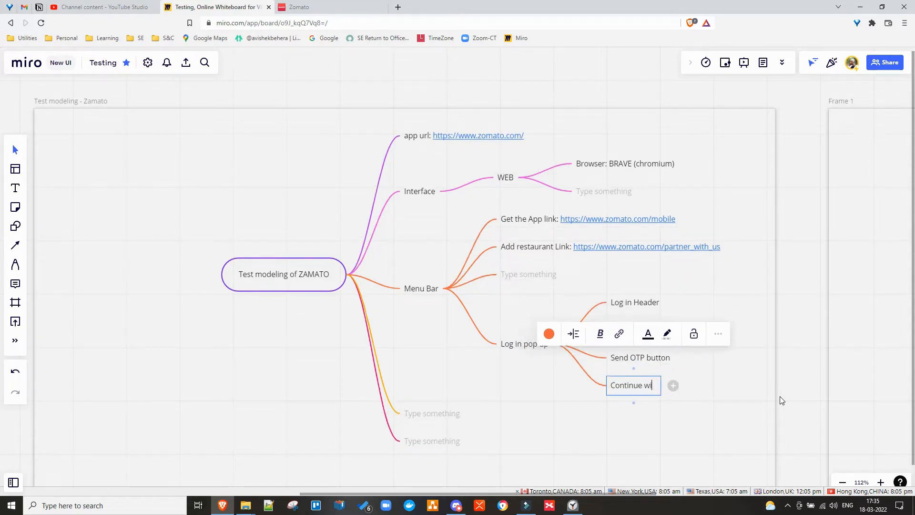
type("th Ema")
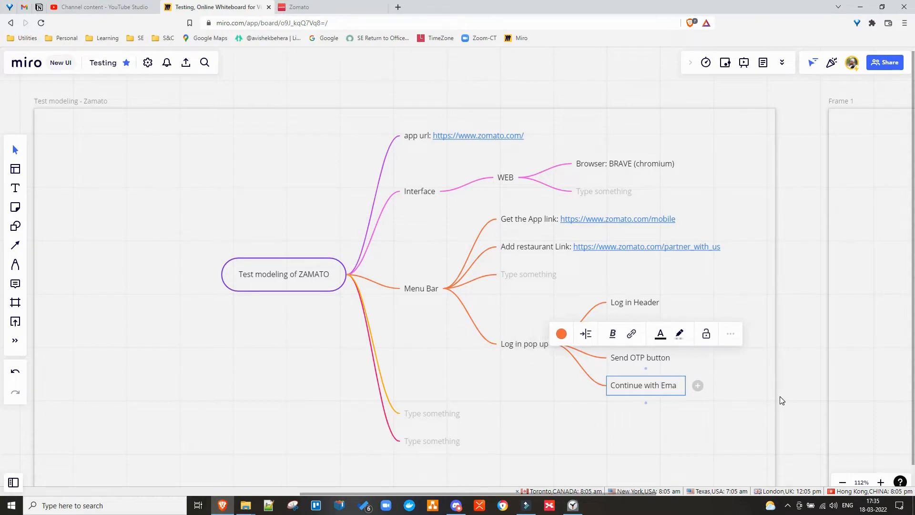
type("il")
key("ctrl+a")
key("ctrl+c")
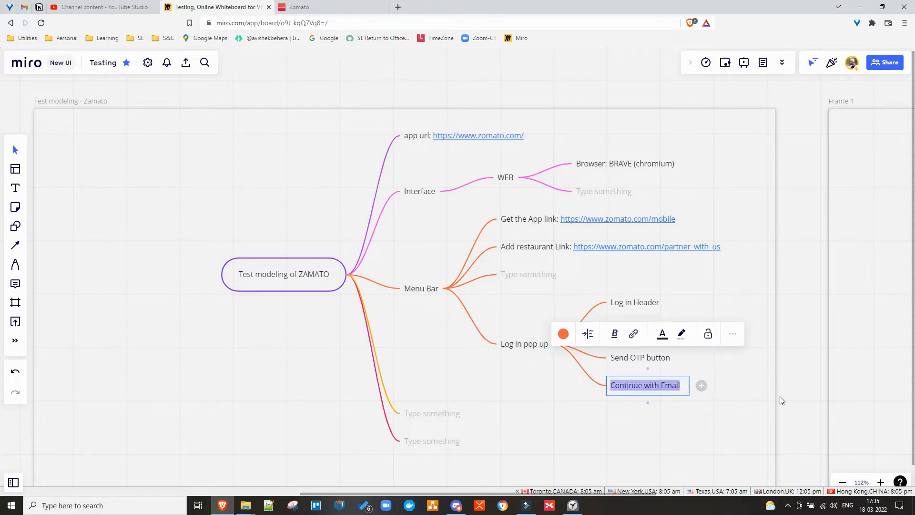
key("Return")
key("ctrl+v")
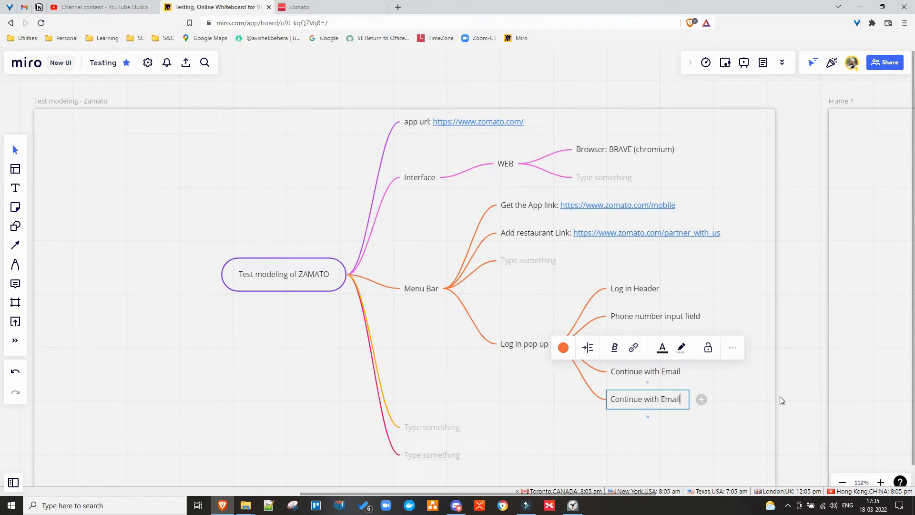
key("BackSpace")
key("BackSpace")
key("BackSpace")
key("BackSpace")
key("BackSpace")
type("Gmail")
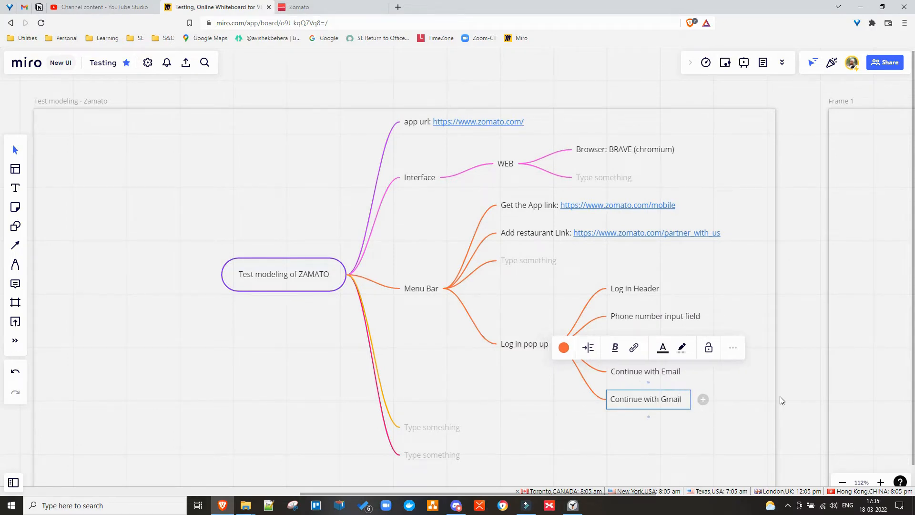
key("Return")
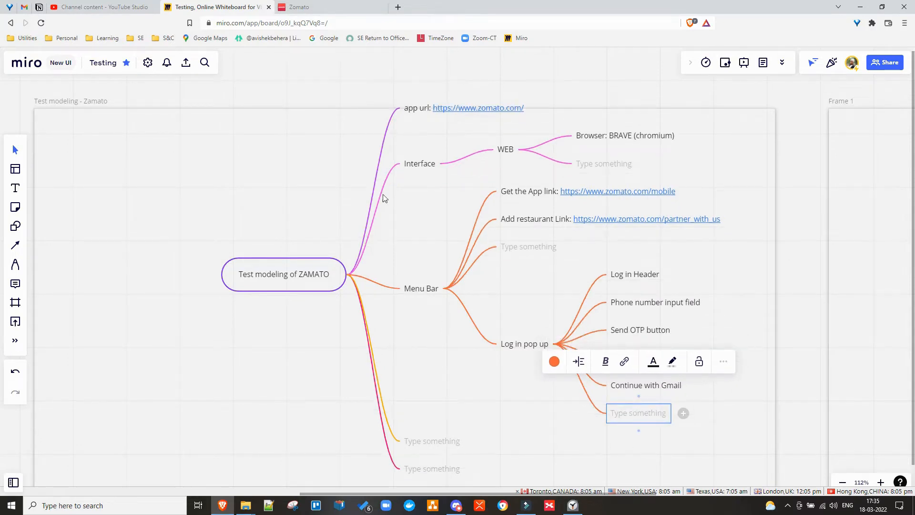
Paste 'New to Zomato? Create account' from the Log in dialog into a node and give it a child.
left_click(319, 11)
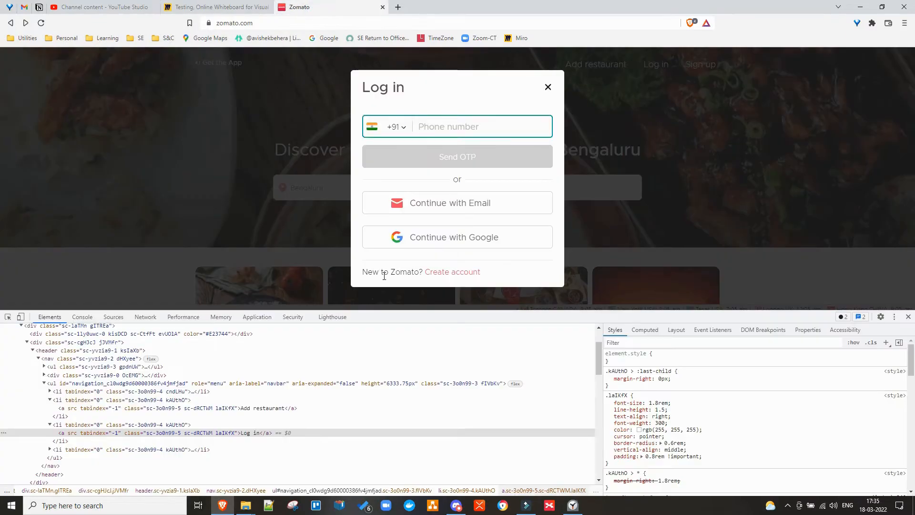
left_click_drag(363, 275, 493, 278)
key("ctrl+c")
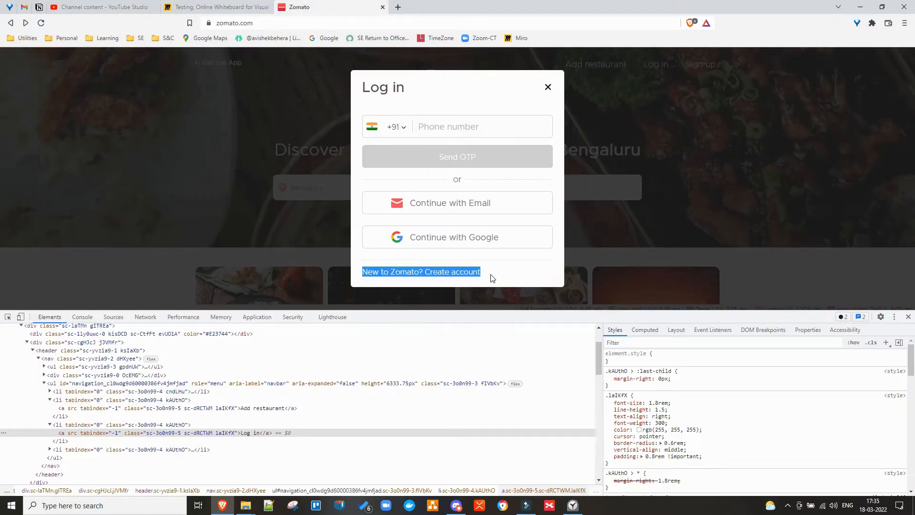
left_click(219, 10)
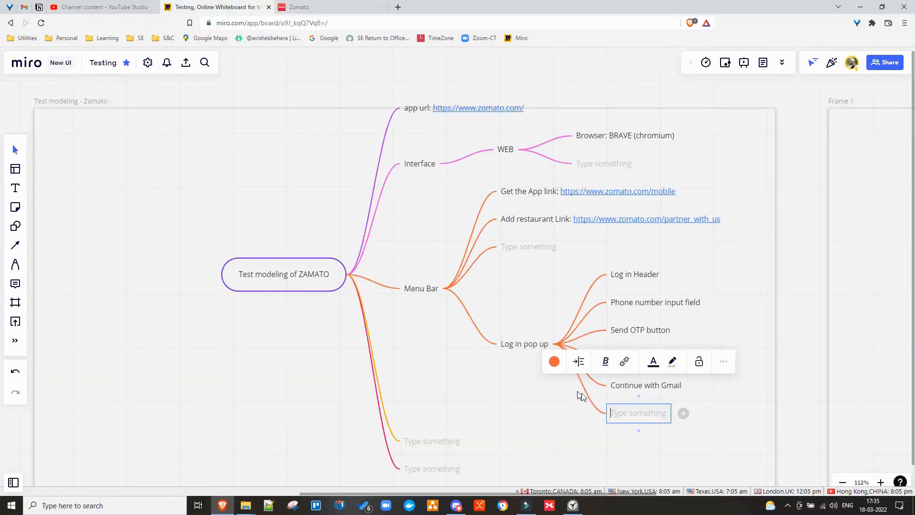
key("ctrl+v")
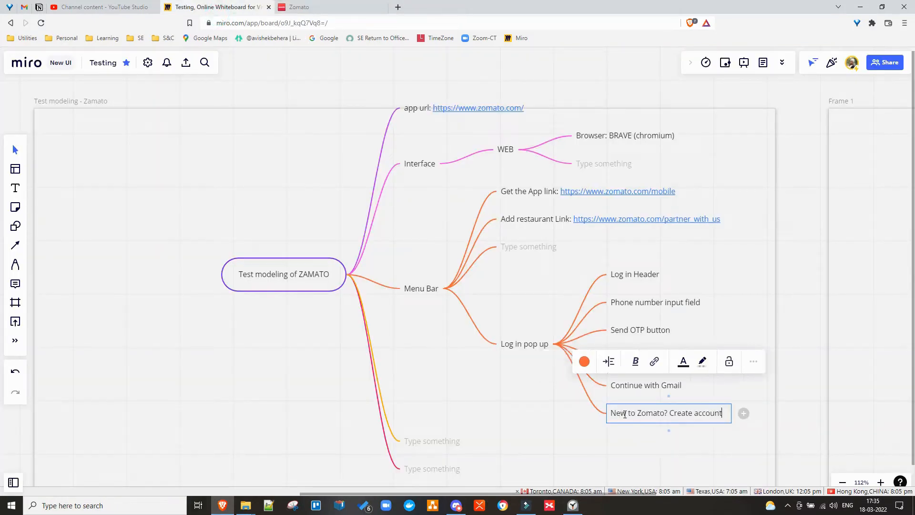
left_click(669, 413)
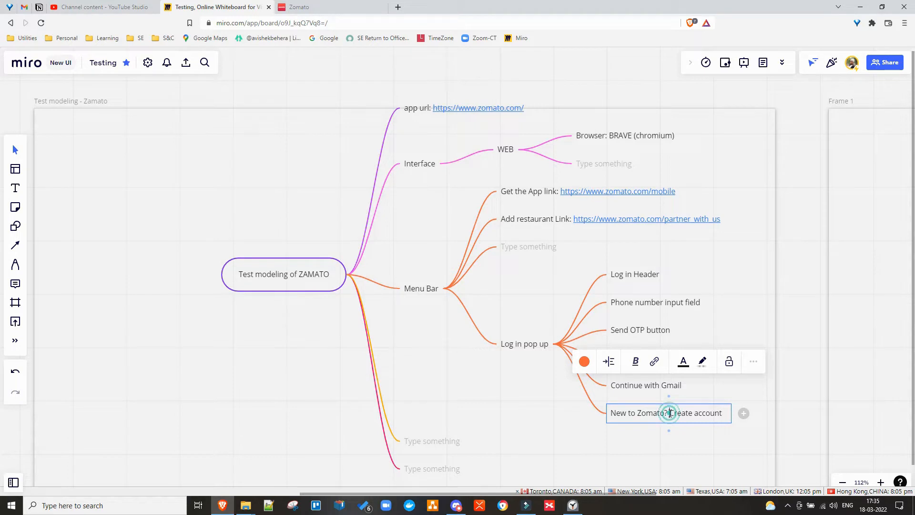
left_click(723, 414, "shift")
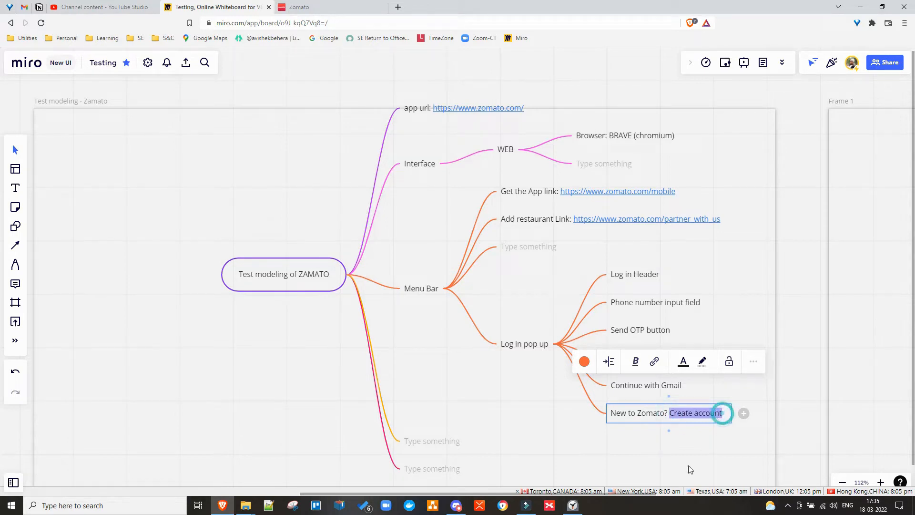
left_click(658, 448)
left_click(707, 420)
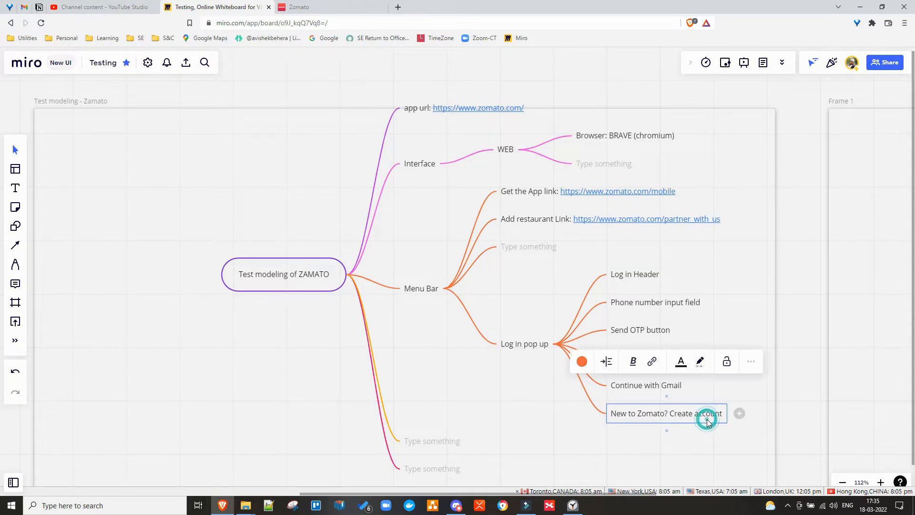
left_click(740, 413)
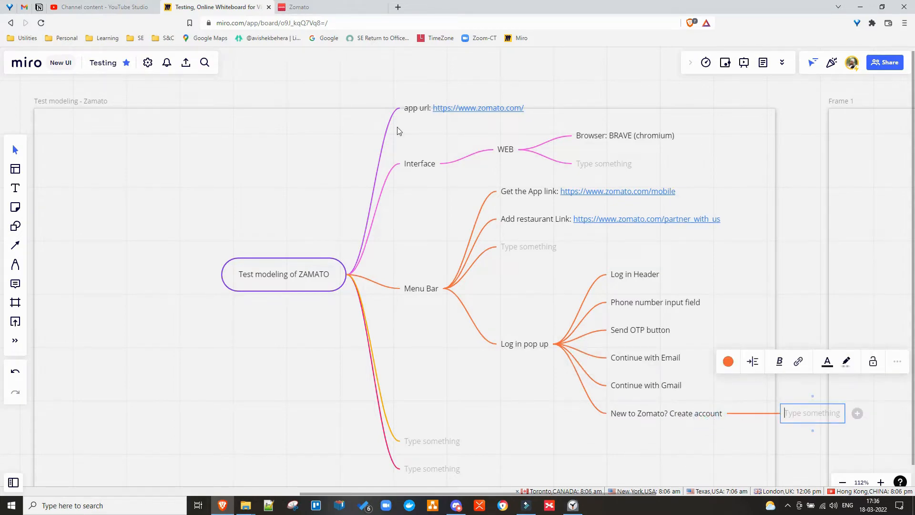
left_click(298, 7)
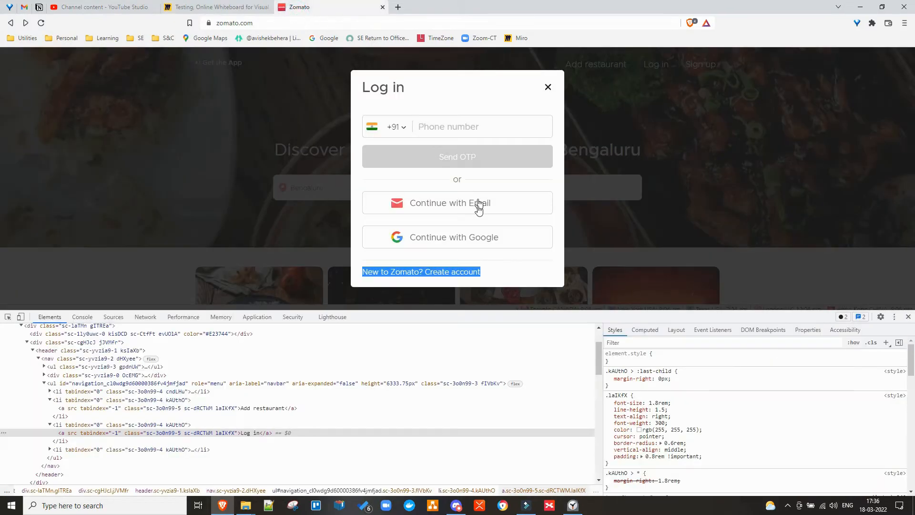
Follow Zomato's Create account link to view the Sign up dialog, then return to Miro.
left_click(449, 276)
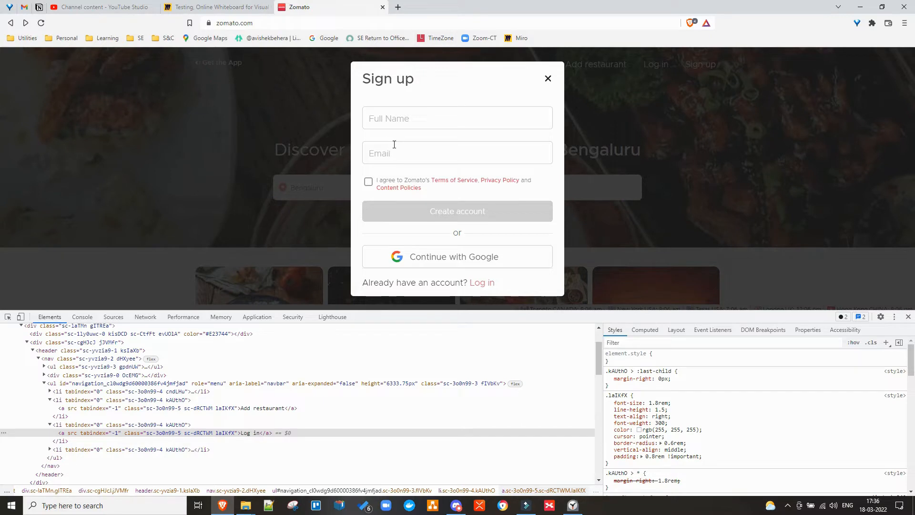
left_click(208, 11)
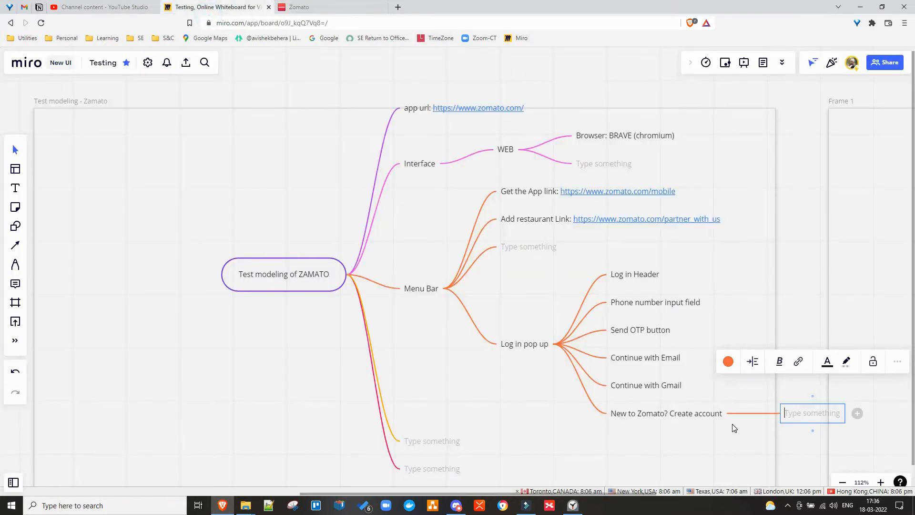
Append '- pop up' to the Create account node and delete its empty child and sibling nodes.
left_click(680, 413)
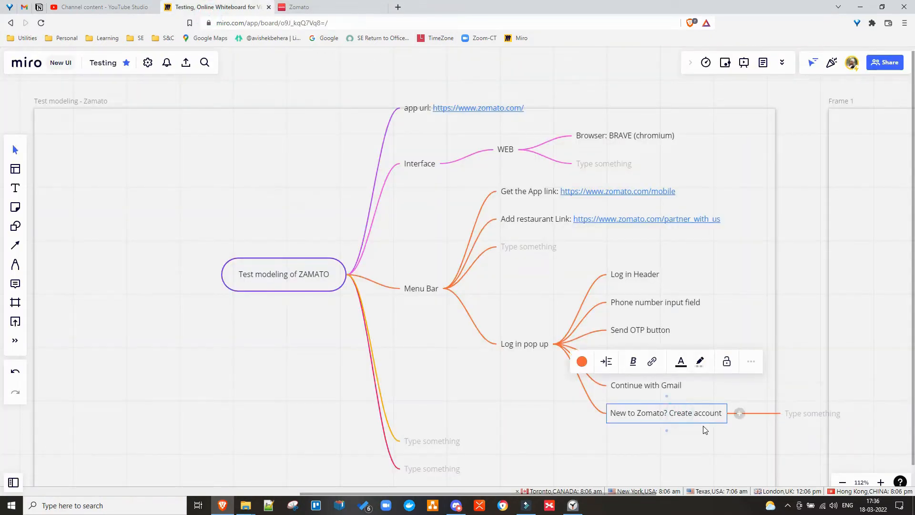
type("- ")
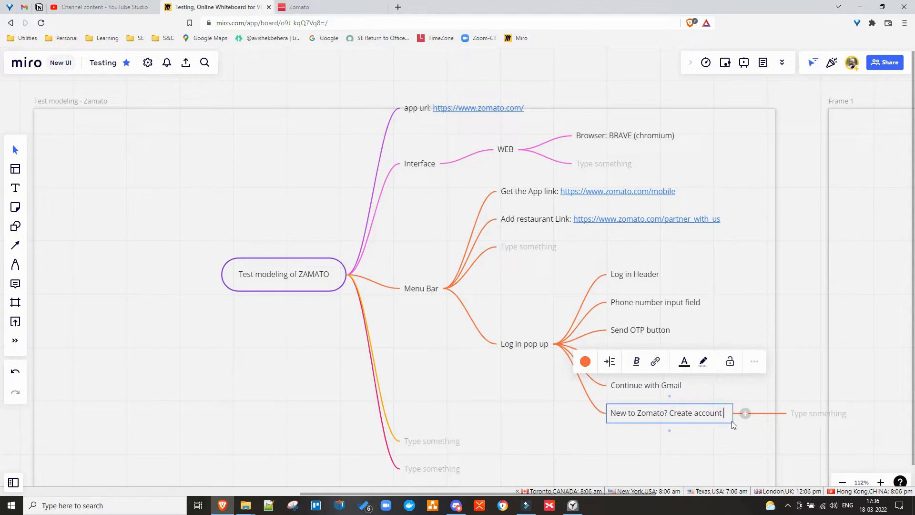
type("pop up")
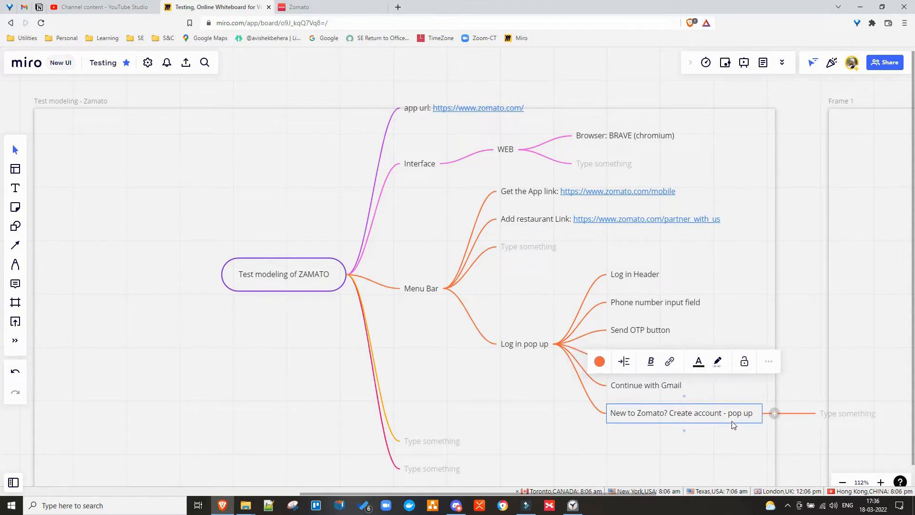
key("Return")
left_click(836, 401)
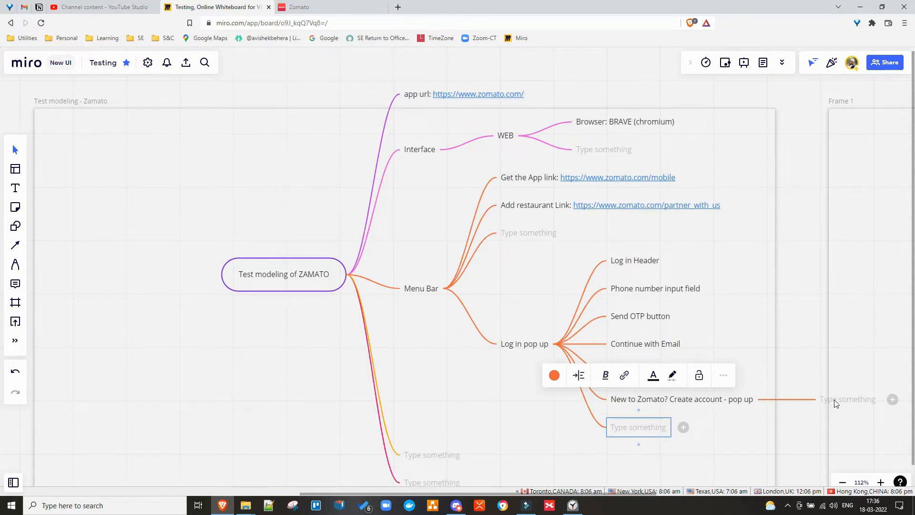
key("BackSpace")
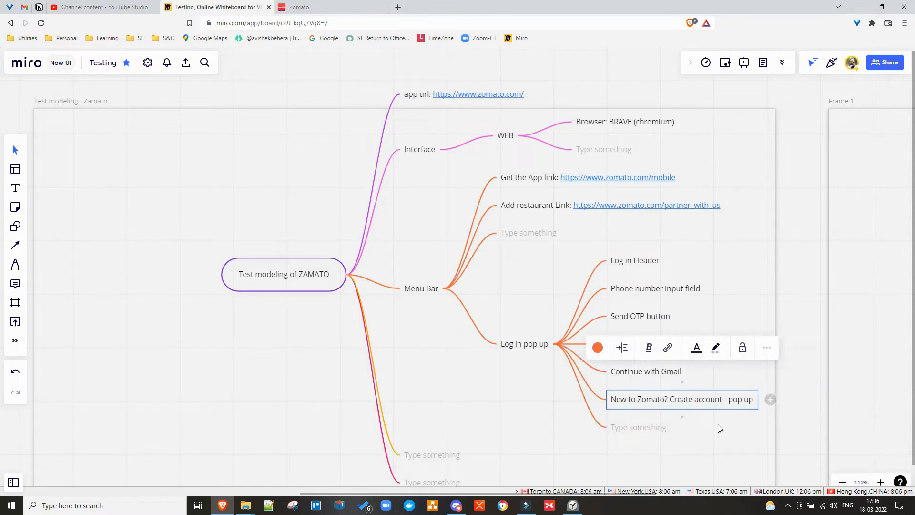
left_click(630, 431)
key("BackSpace")
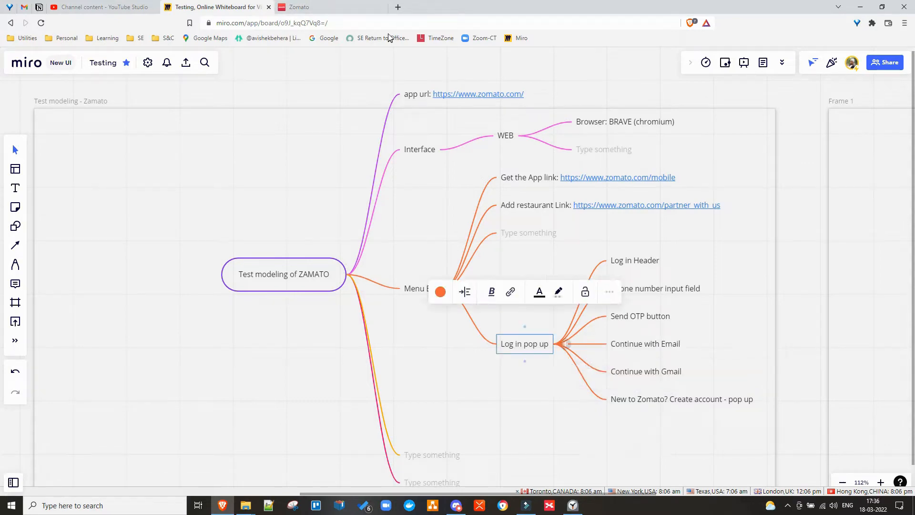
Switch Zomato's Sign up dialog back to the Log in dialog, then return to the Miro board.
left_click(339, 7)
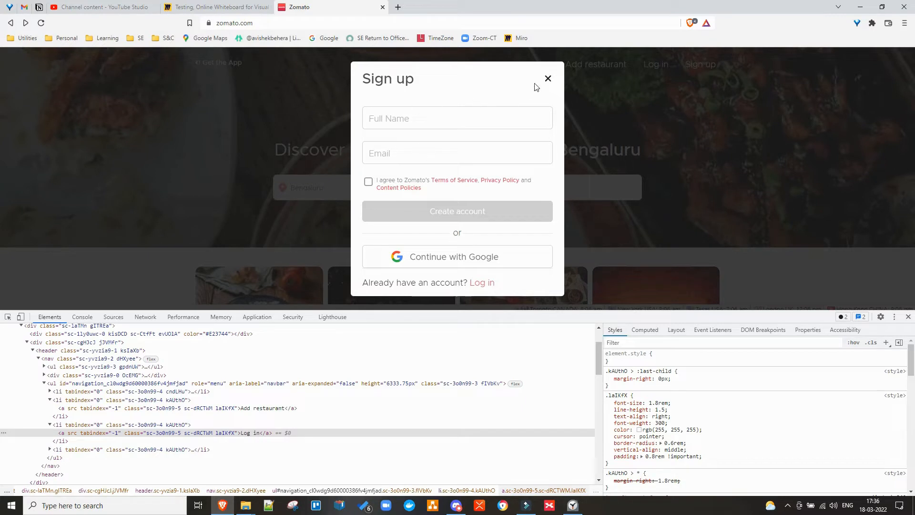
left_click(483, 282)
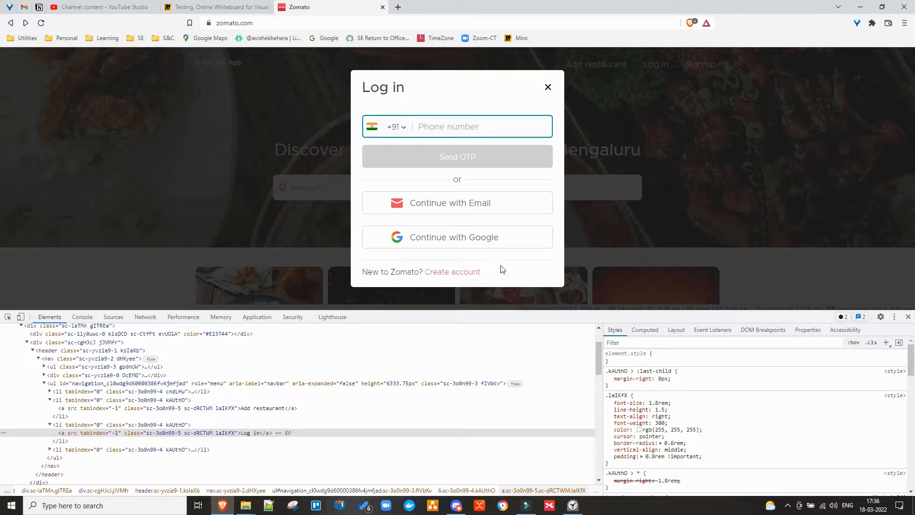
left_click(454, 179)
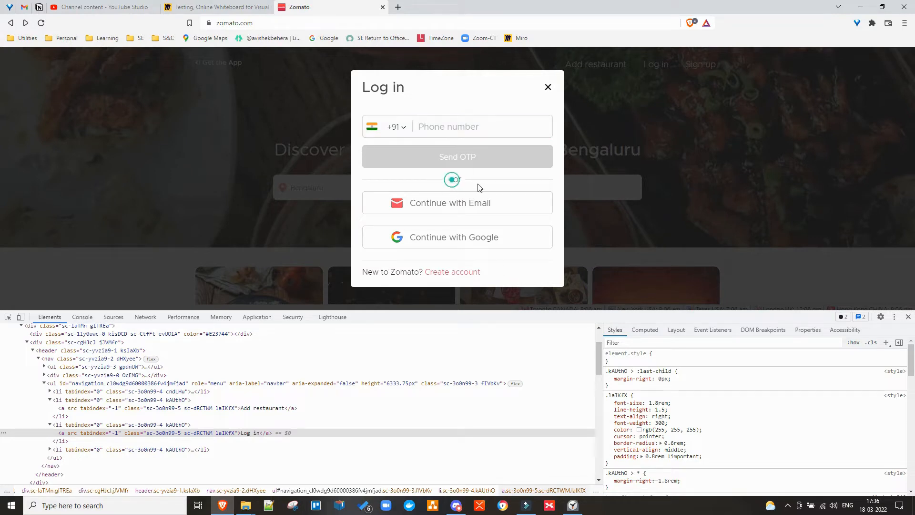
left_click(206, 7)
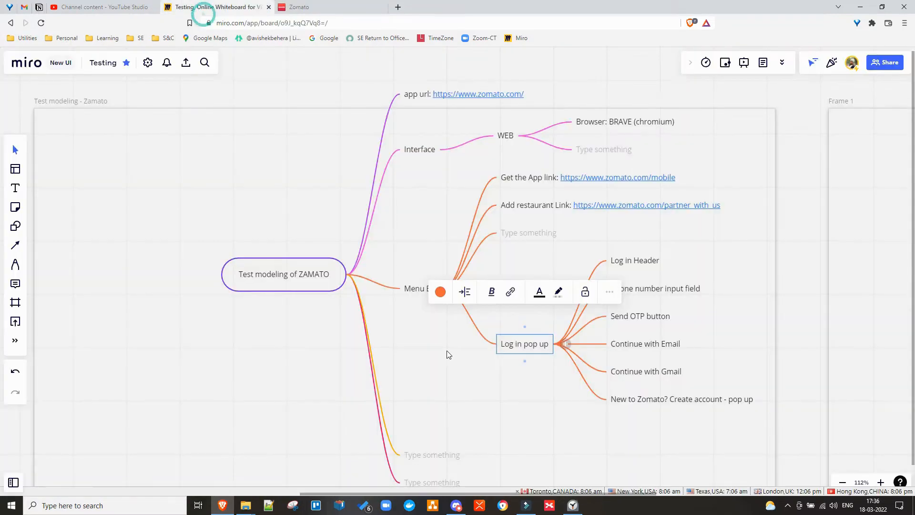
Add a 'Divider with text : "OR"' node below the Send OTP button node.
left_click(641, 261)
left_click(648, 289)
left_click(650, 316)
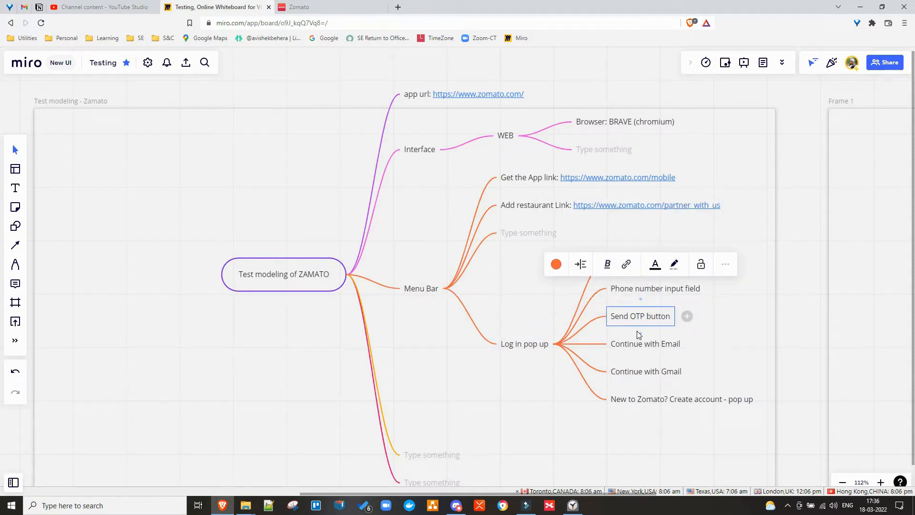
key("Return")
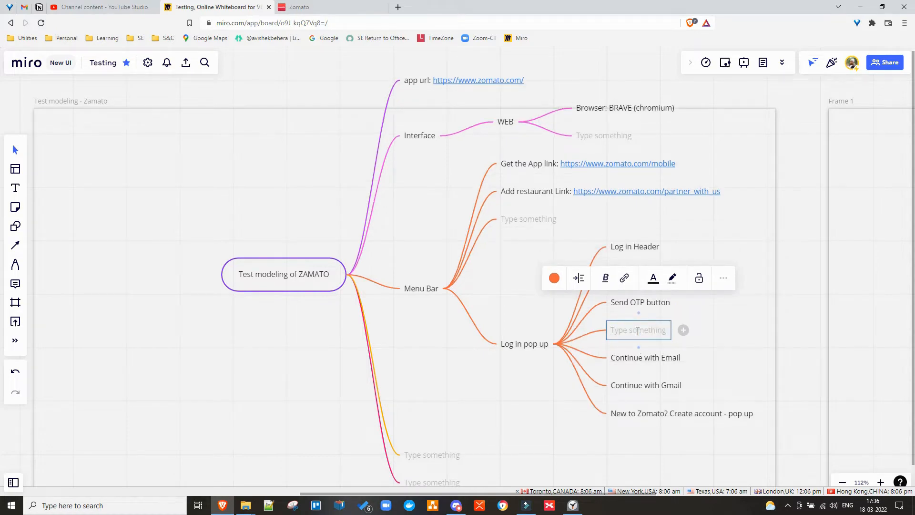
type("Divide")
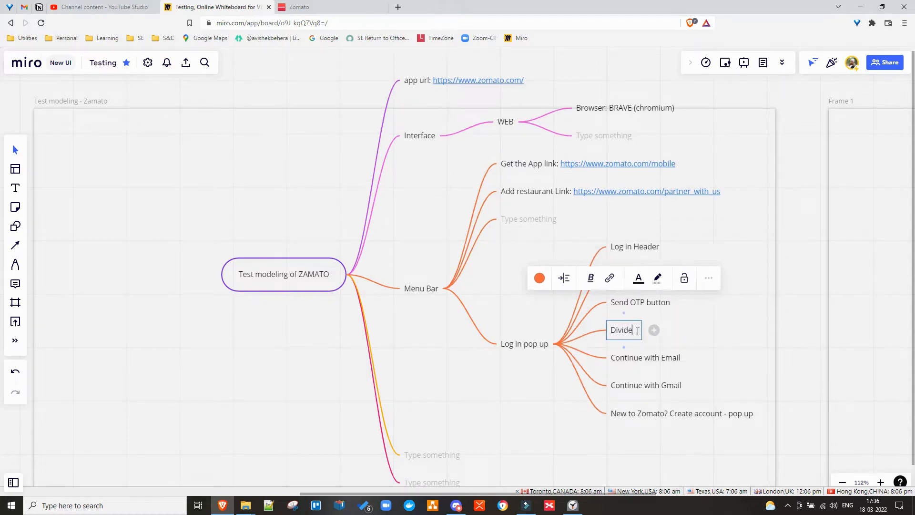
type("r with t")
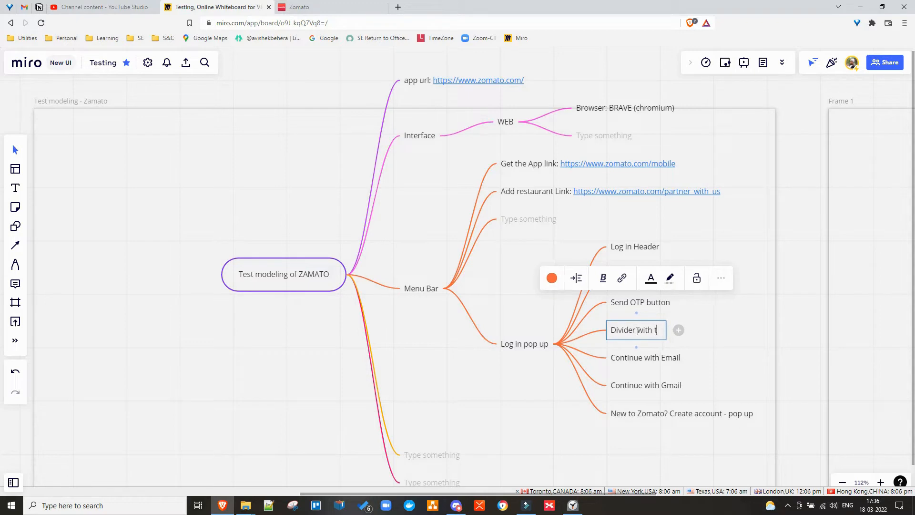
type("ext :")
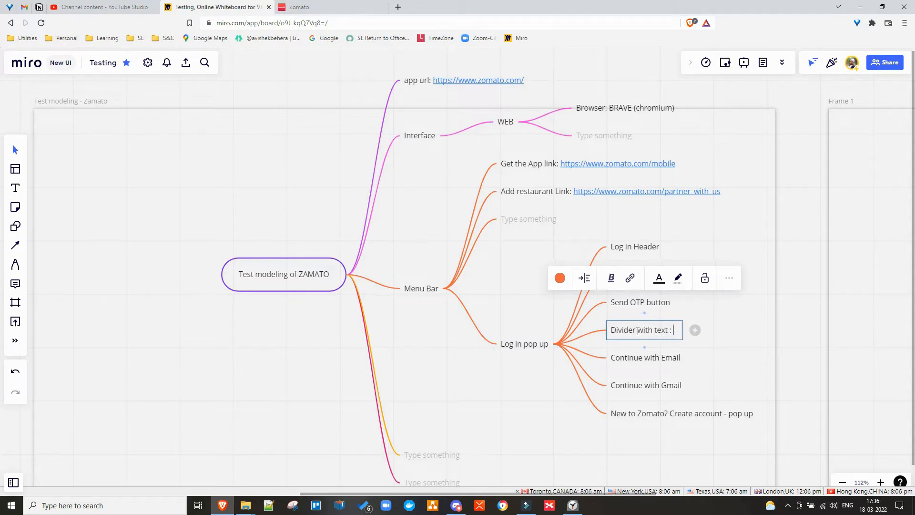
type(" \"\"")
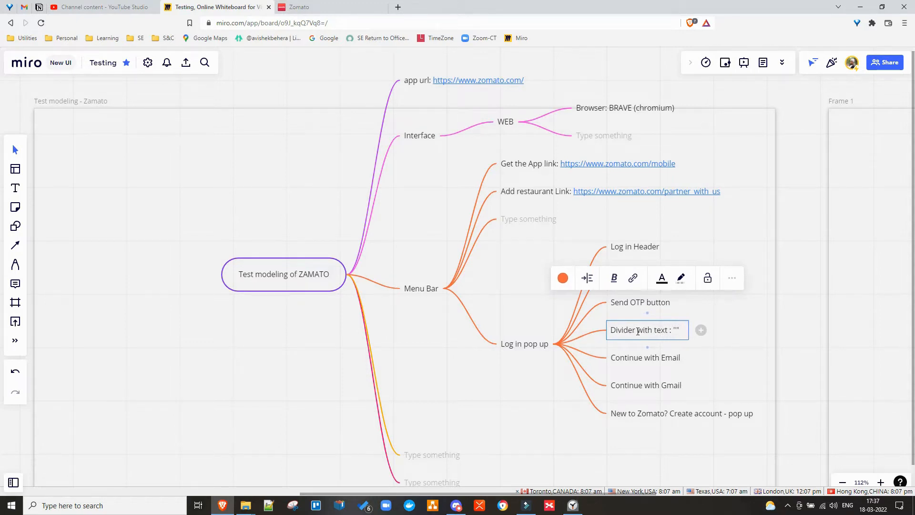
type("OR")
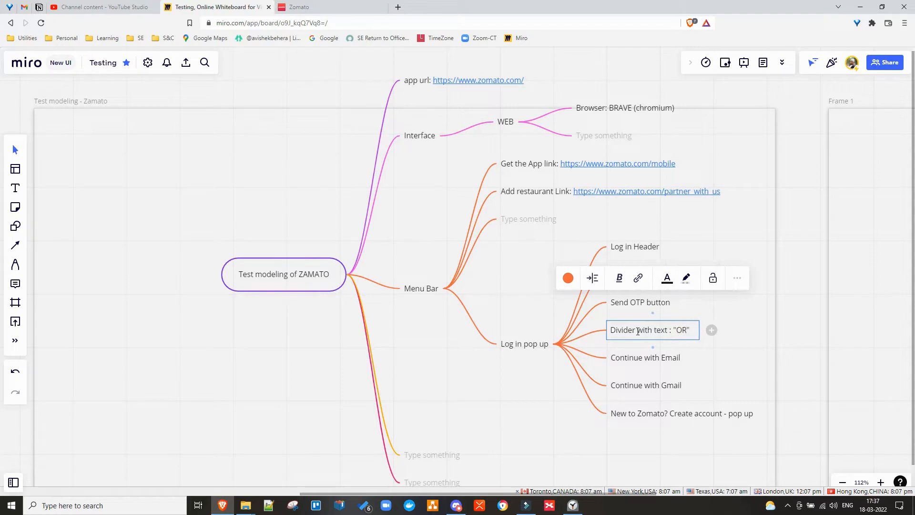
key("Return")
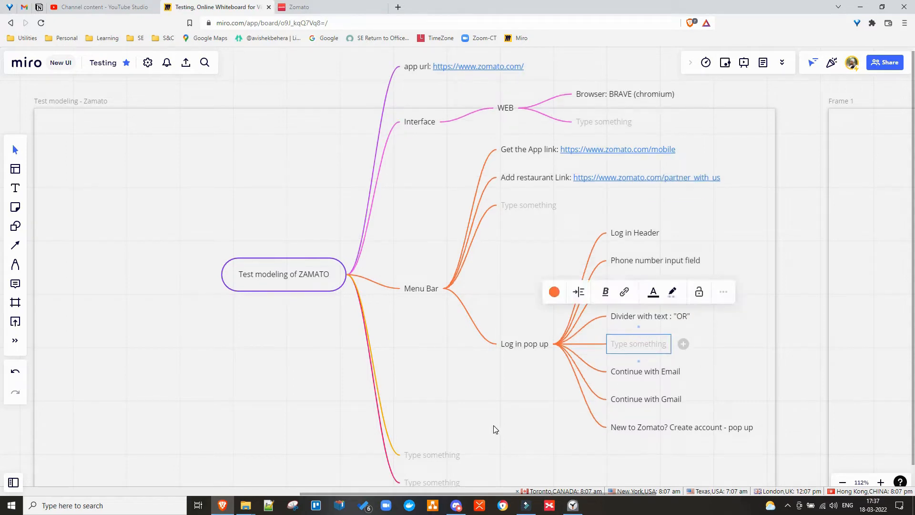
Delete the extra empty node and return to the Zomato tab.
left_click(494, 427)
left_click(630, 344)
key("Delete")
left_click(704, 346)
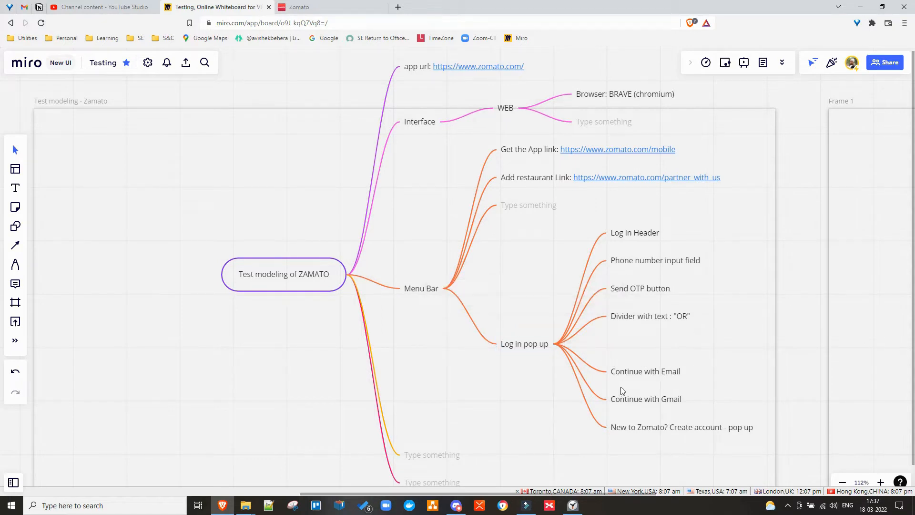
left_click(529, 347)
right_click(529, 346)
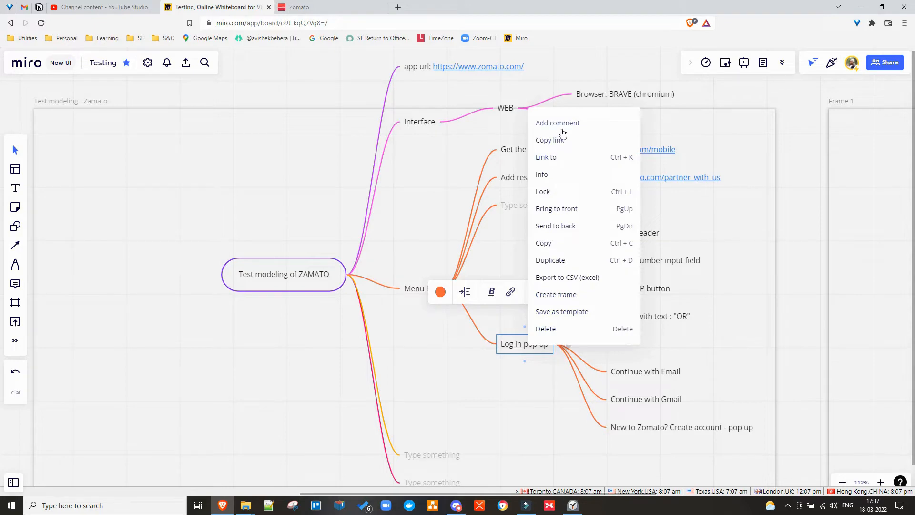
left_click(517, 447)
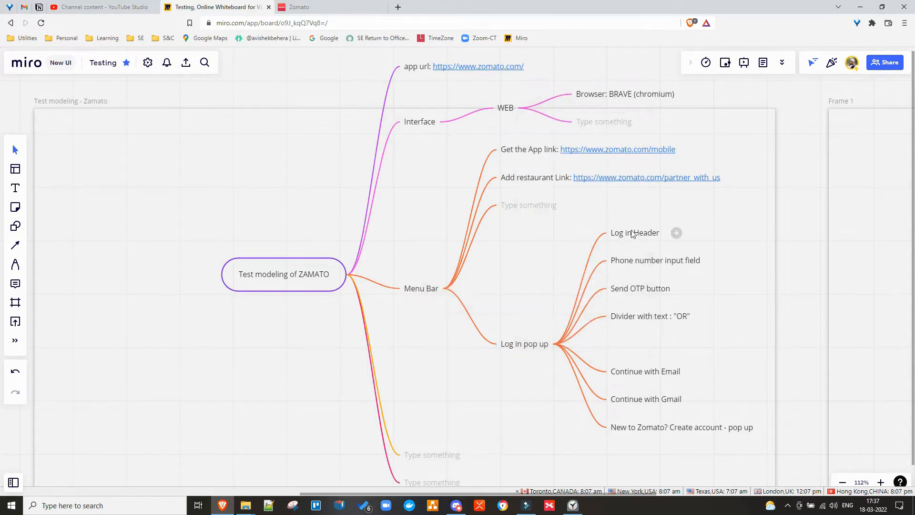
left_click(310, 8)
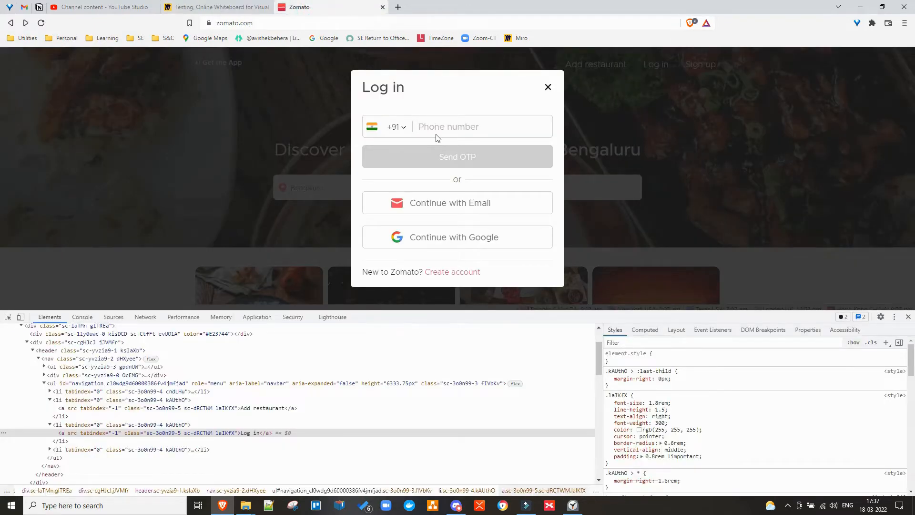
Inspect the phone field's markup to read its placeholder 'Phone number', then return to Miro.
left_click(460, 130)
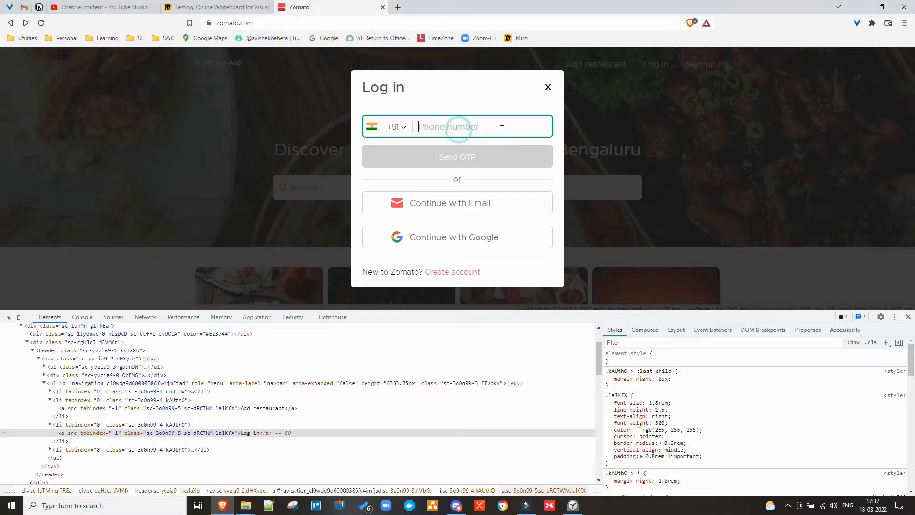
right_click(466, 127)
left_click(496, 276)
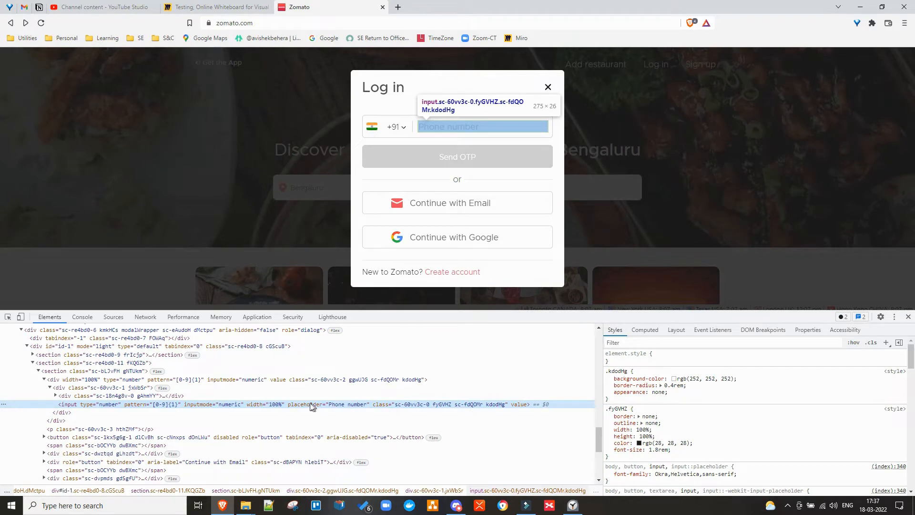
double_click(336, 405)
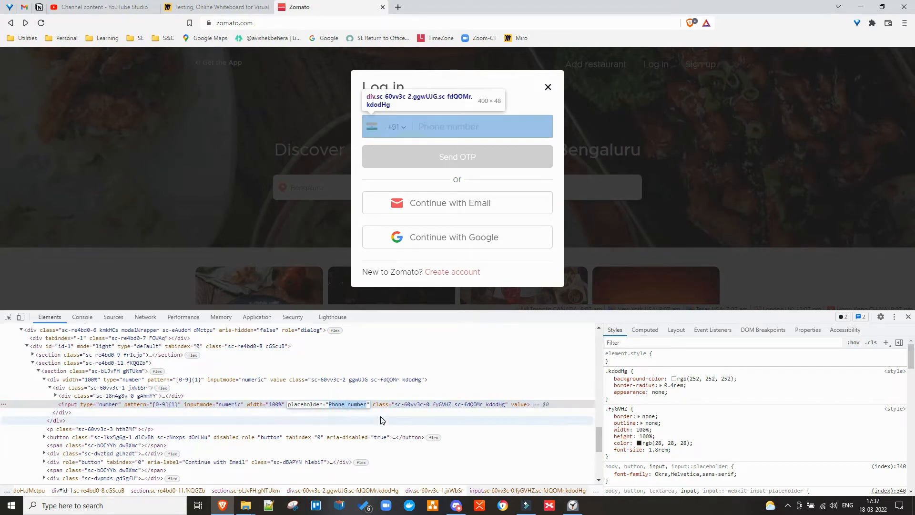
key("ctrl+shift+Tab")
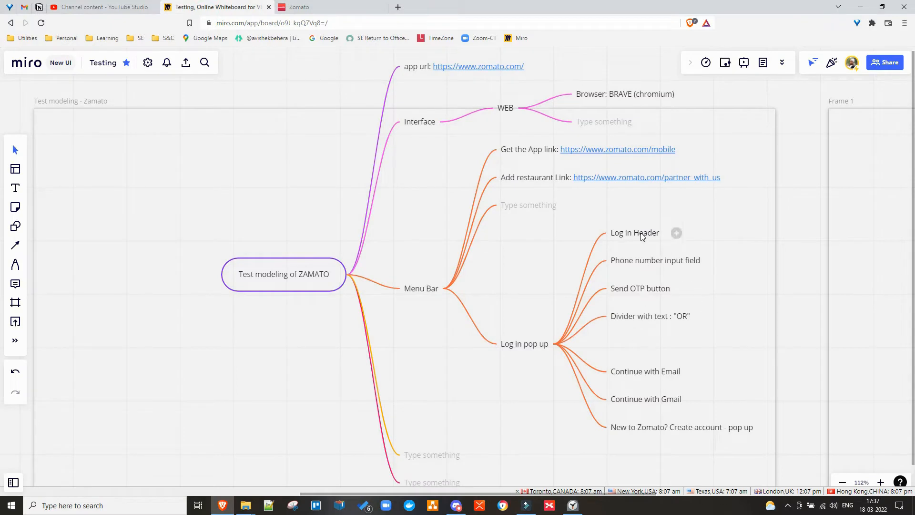
Give the Phone number input field node a 'default text: Phone number' child, then return to Zomato.
left_click(645, 262)
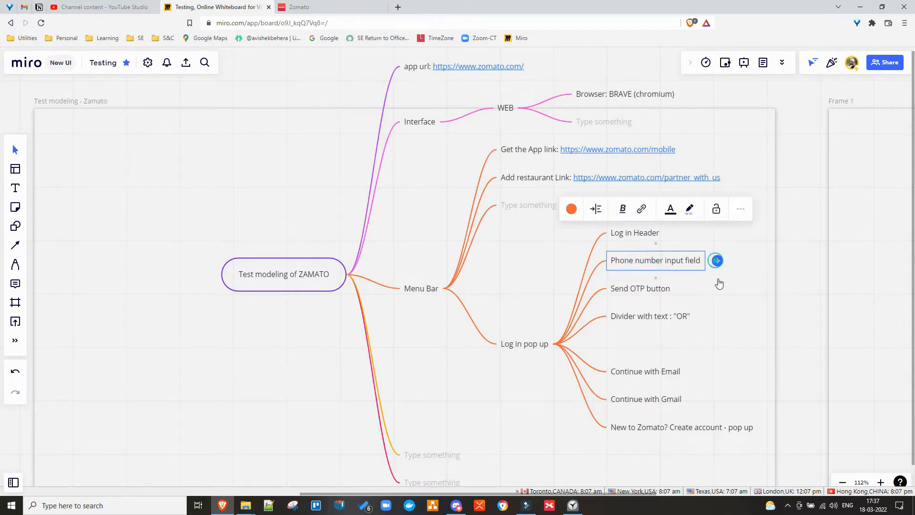
left_click(718, 260)
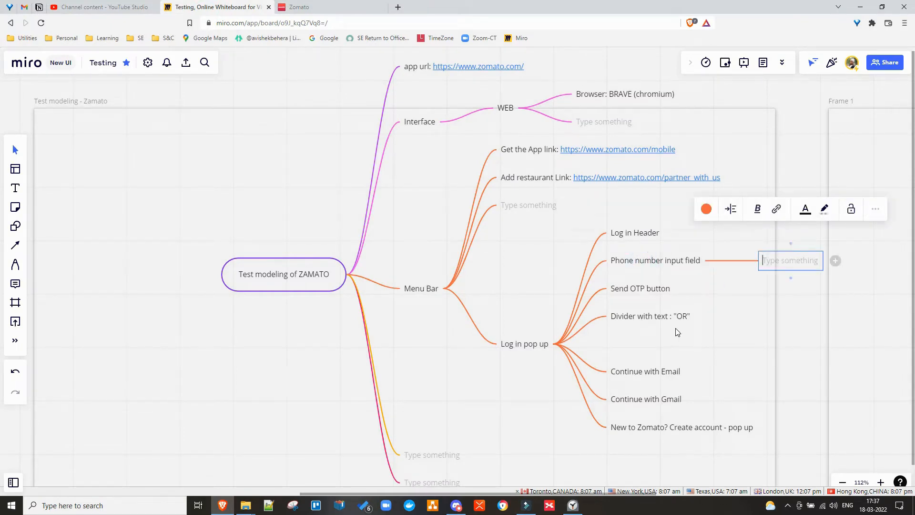
type("default tet")
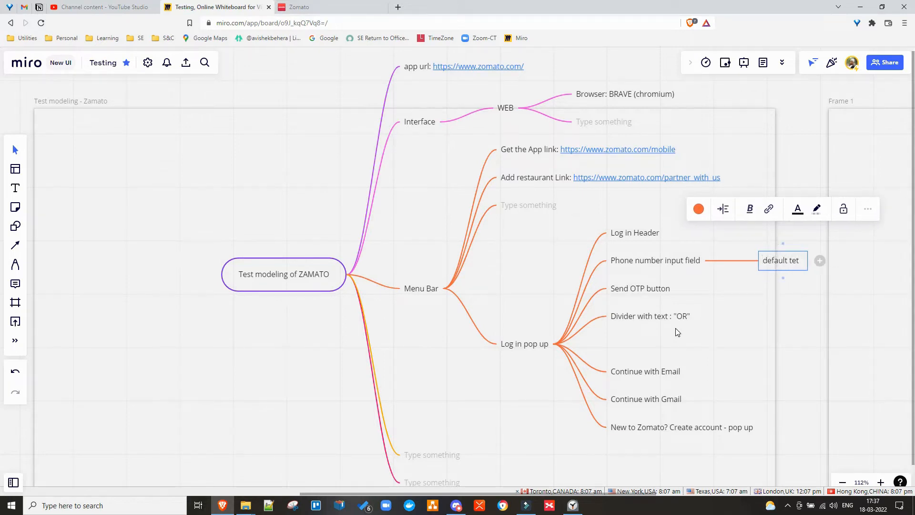
key("BackSpace")
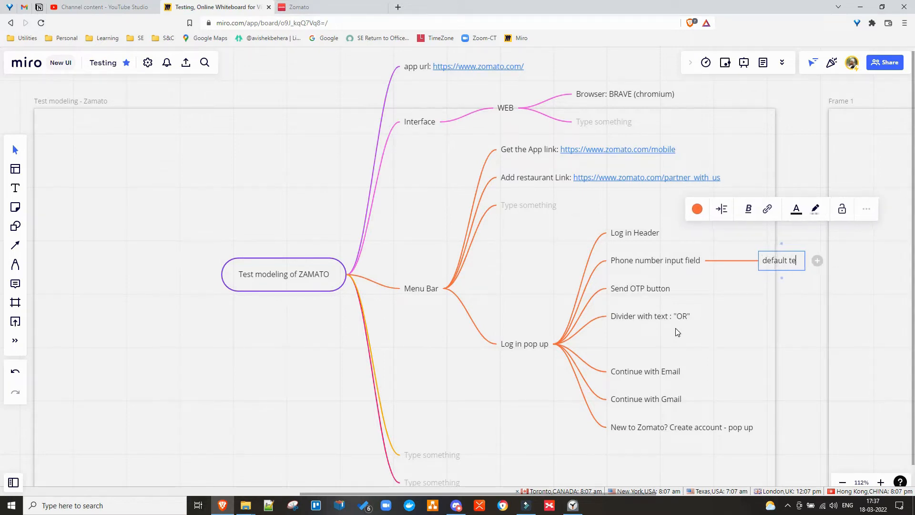
type("xt: Phone number")
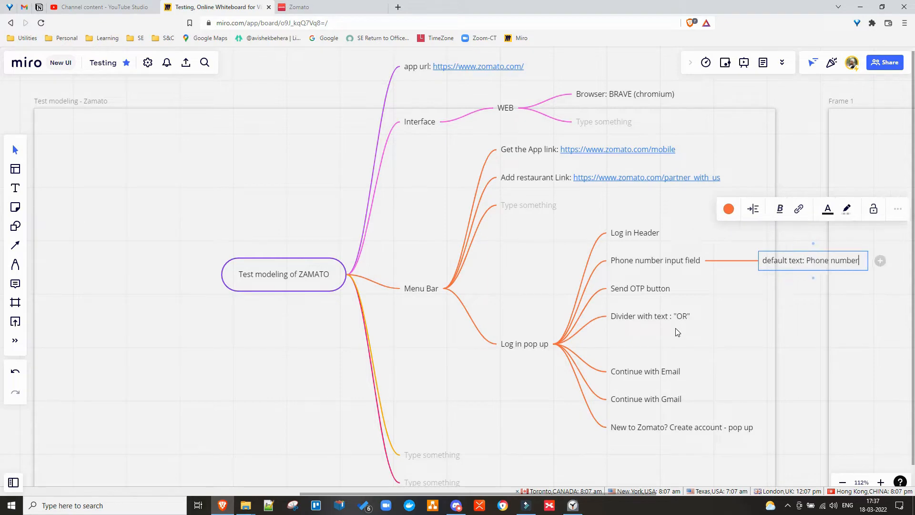
left_click(305, 7)
left_click(426, 126)
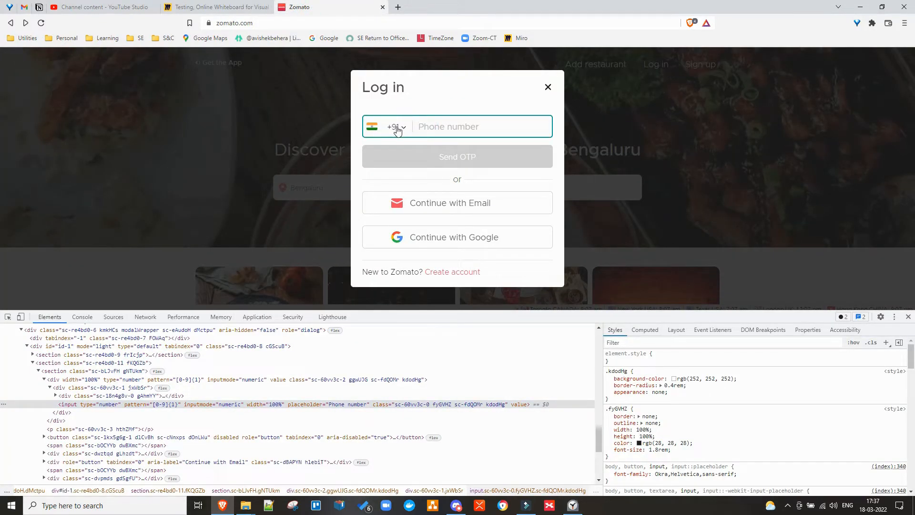
Inspect the country selector's flag, dropdown arrow and +91 code elements in DevTools.
left_click(400, 132)
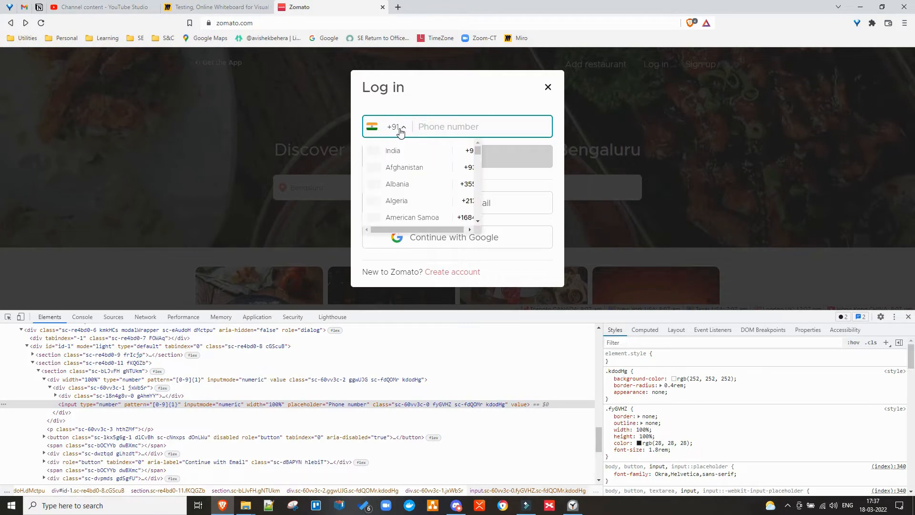
right_click(400, 132)
left_click(430, 282)
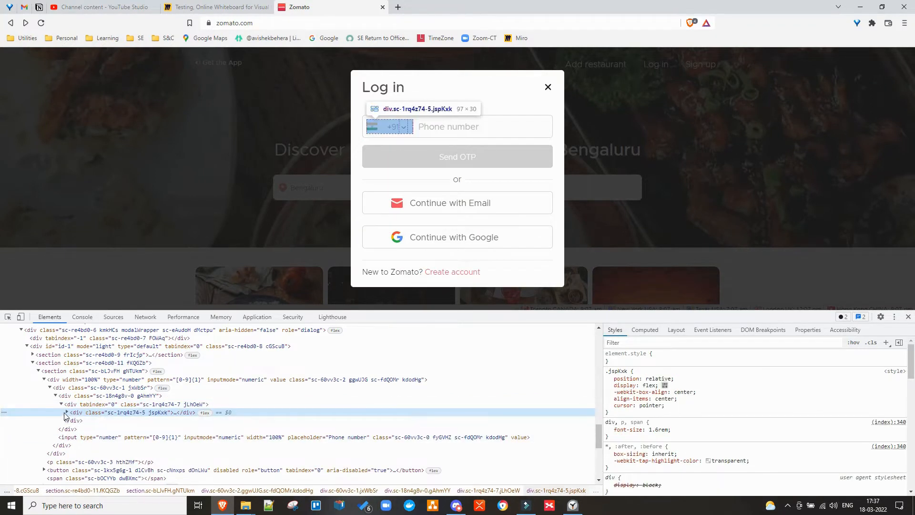
left_click(66, 413)
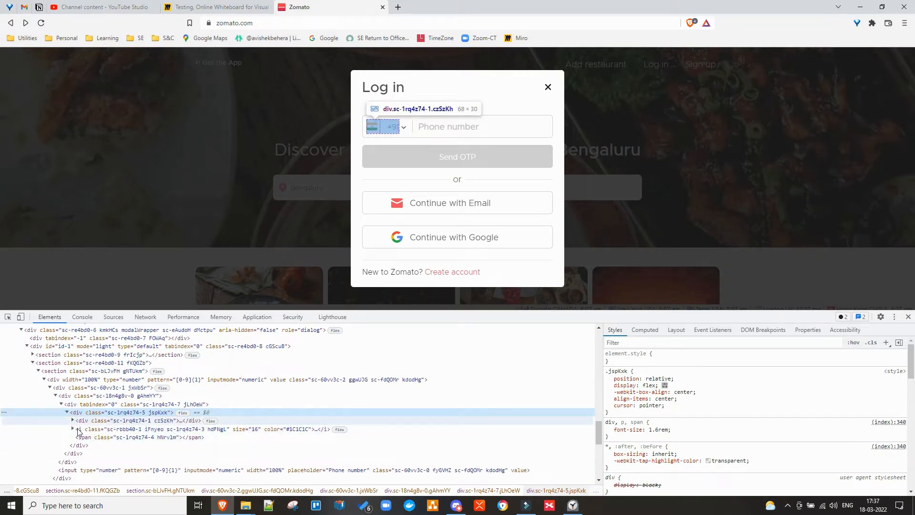
left_click(73, 429)
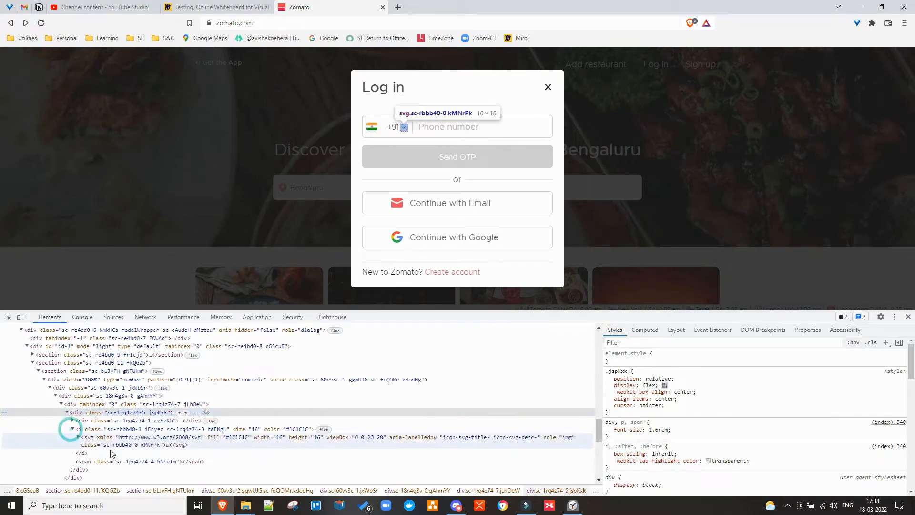
left_click(73, 420)
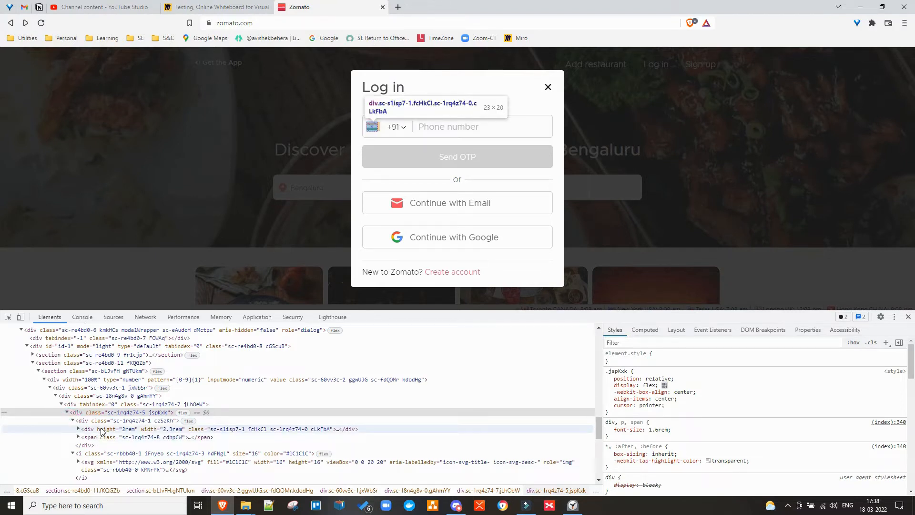
left_click(79, 437)
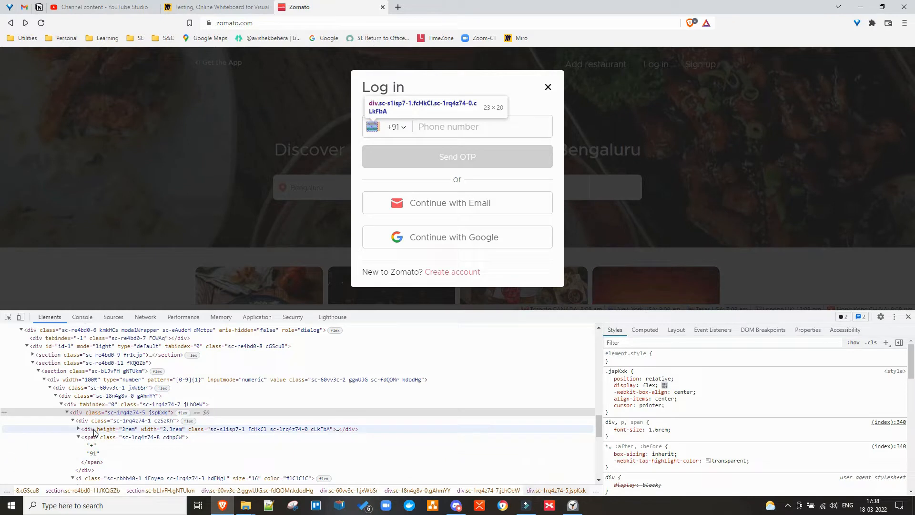
Reopen the country code list, then go back to the Miro board.
left_click(405, 130)
left_click(403, 128)
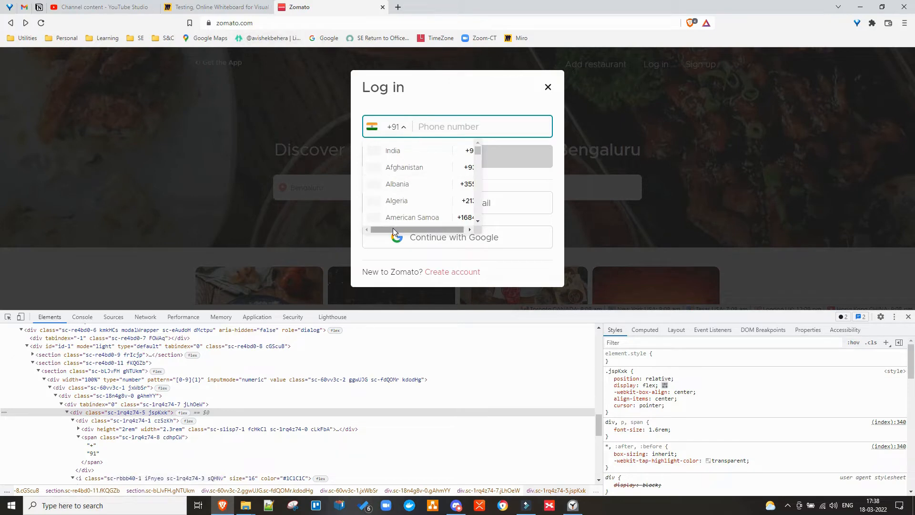
left_click_drag(428, 229, 456, 229)
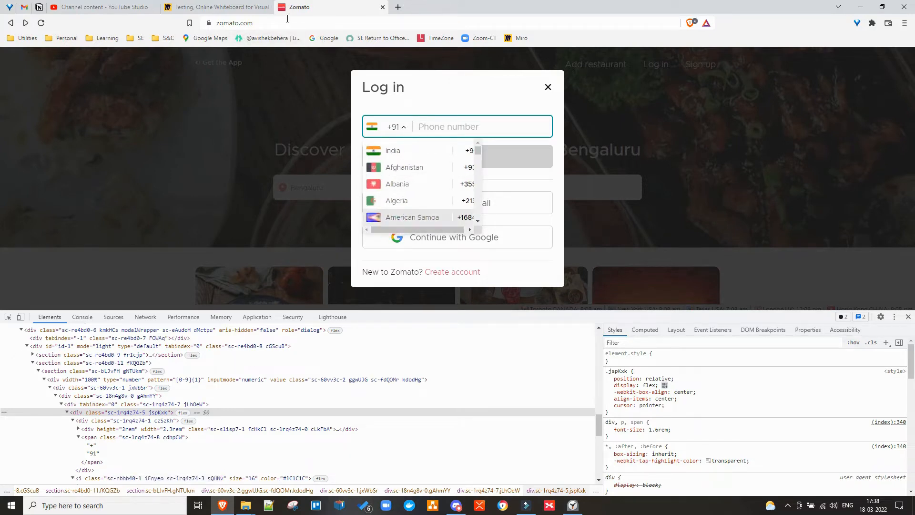
left_click(205, 7)
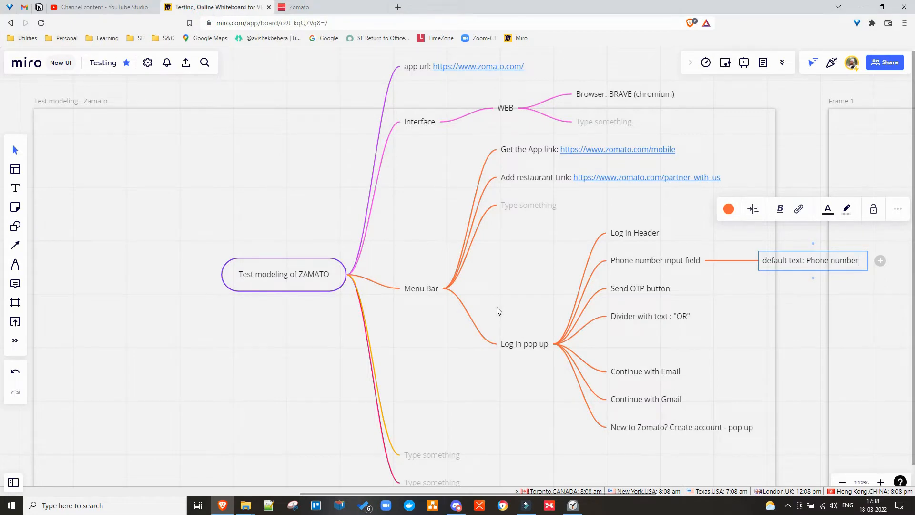
Add 'Country flag' and 'Country code' sibling nodes and remove the leftover empty node.
key("Return")
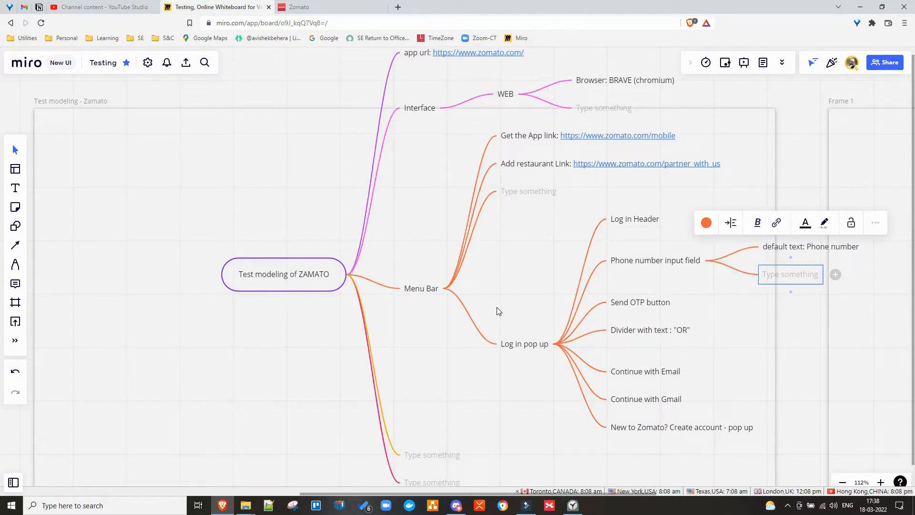
type("Countr")
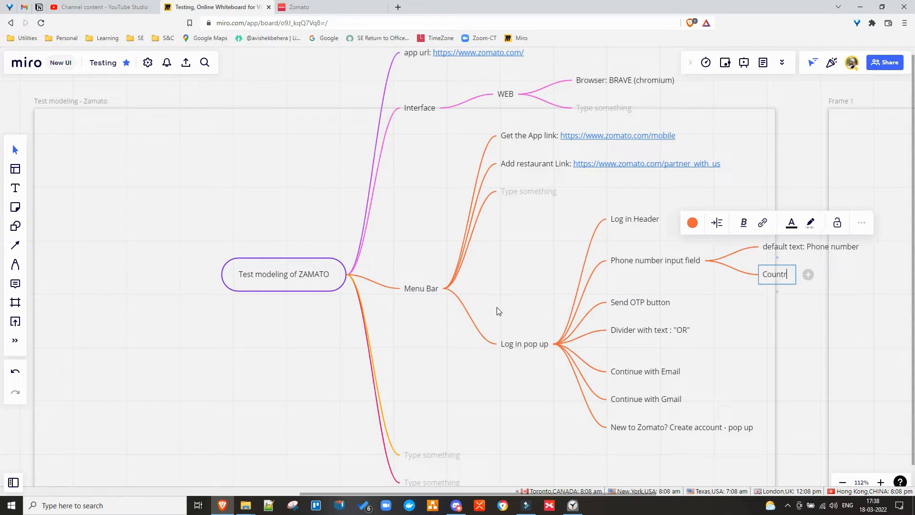
type("y flag")
key("Return")
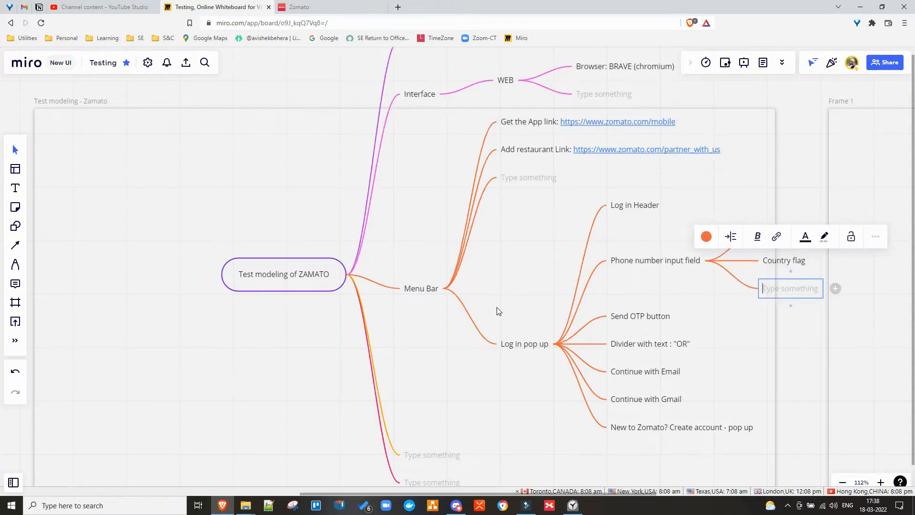
type("Co")
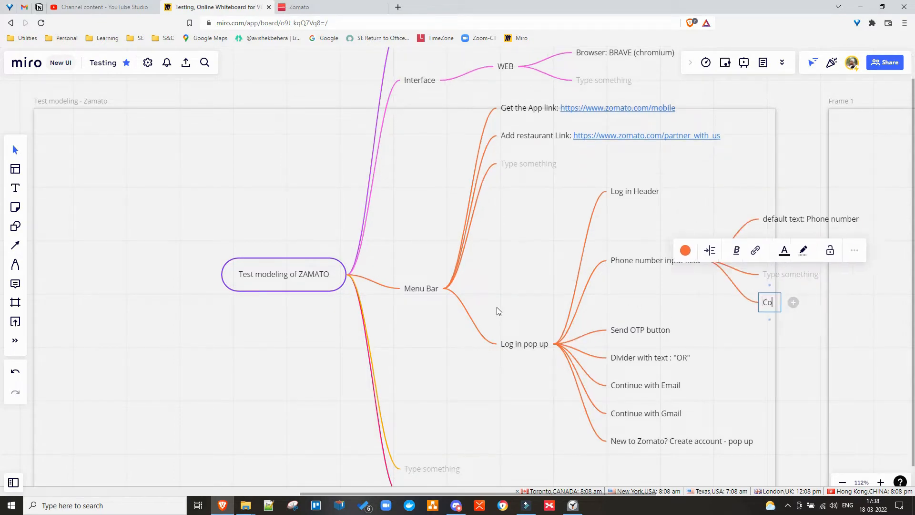
type("untry code")
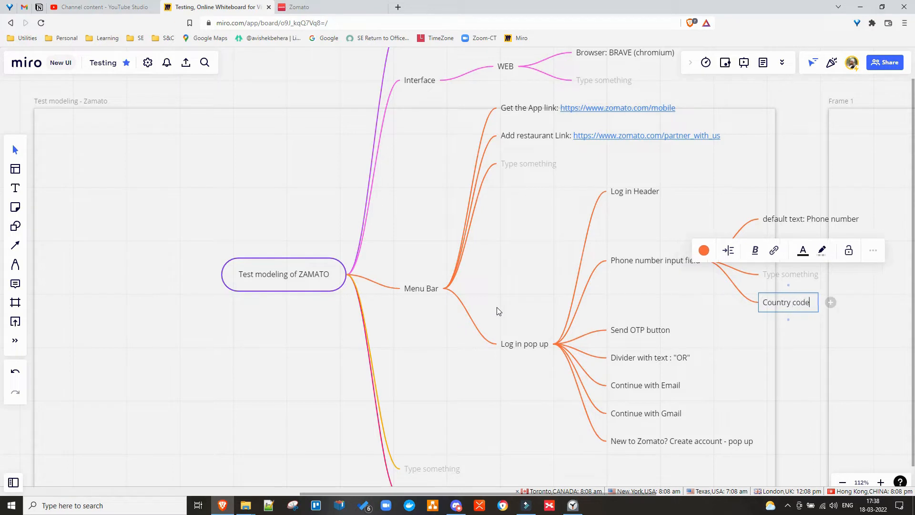
type(" (2")
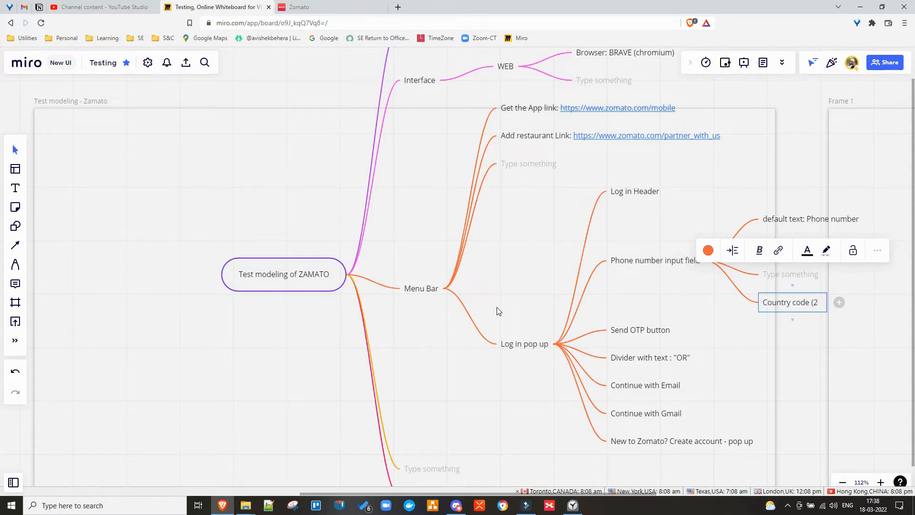
key("BackSpace")
key("BackSpace")
key("BackSpace")
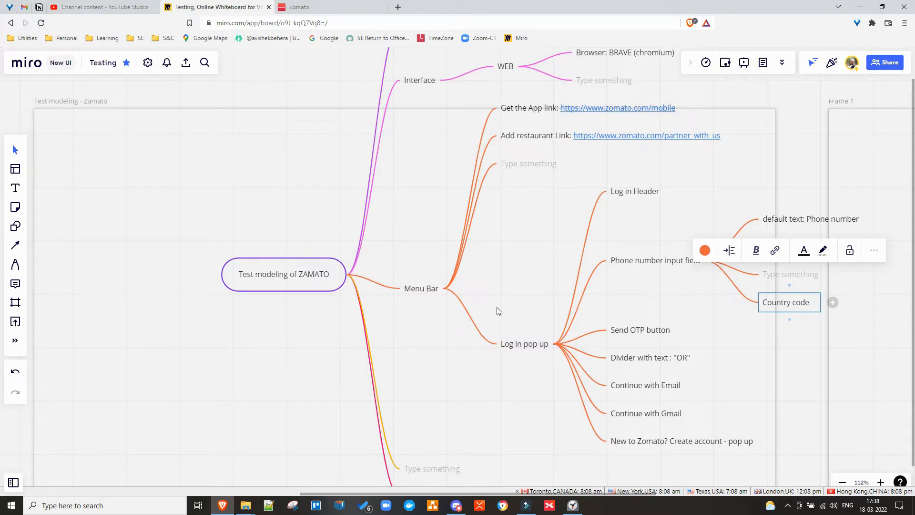
key("BackSpace")
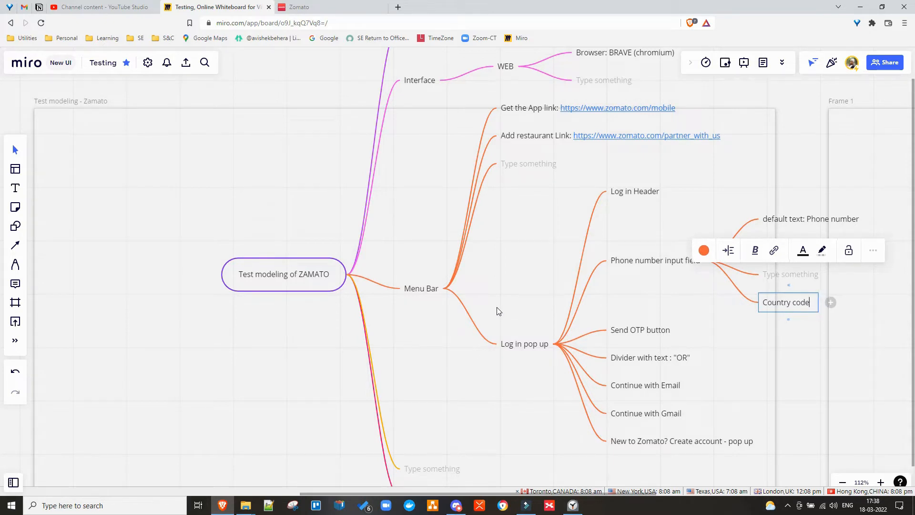
left_click(773, 271)
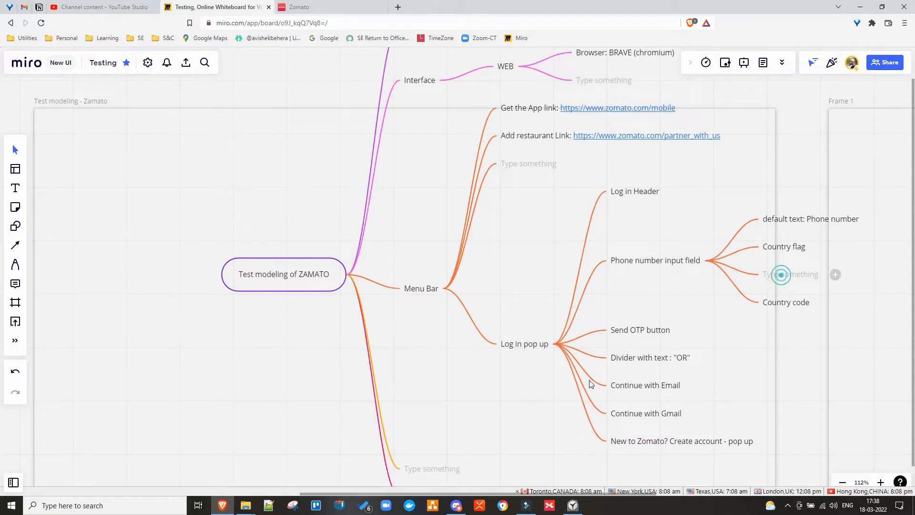
key("Delete")
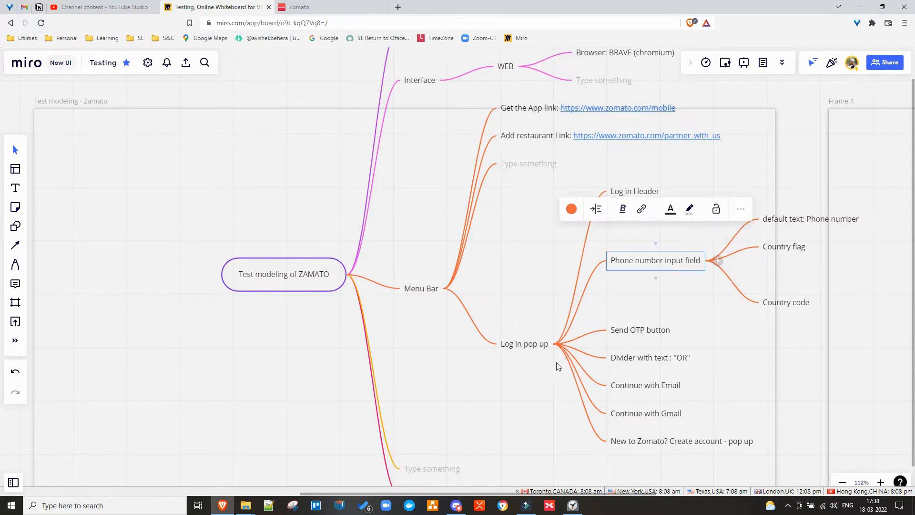
left_click(702, 295)
Test the phone field with over-long runs of 9s, then trim it to ten nines.
left_click(300, 7)
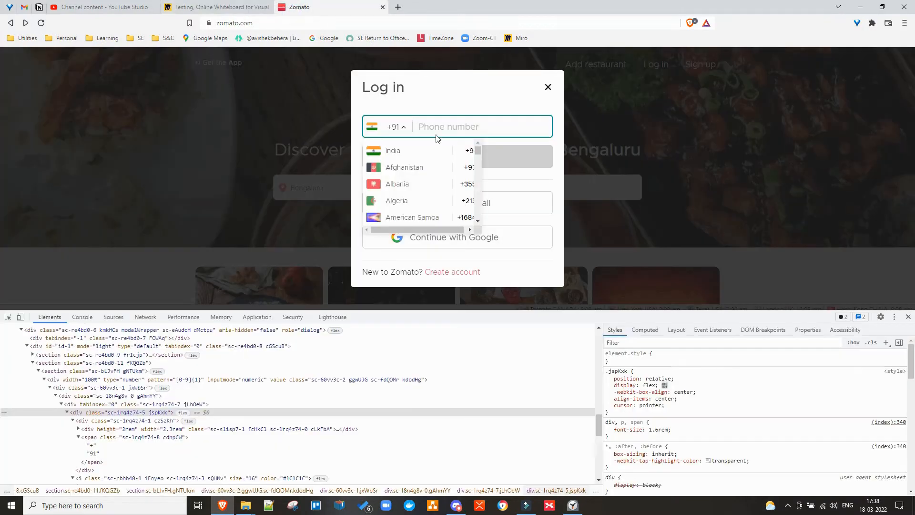
left_click(435, 87)
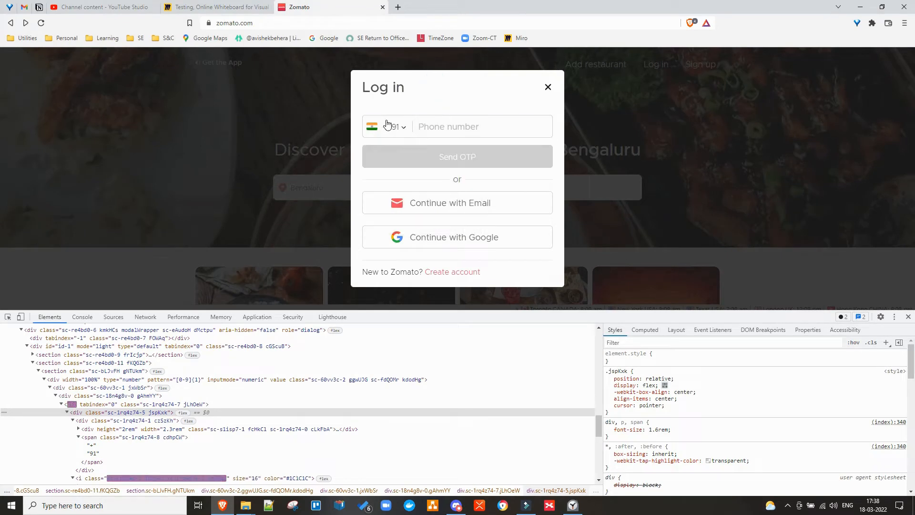
left_click(456, 161)
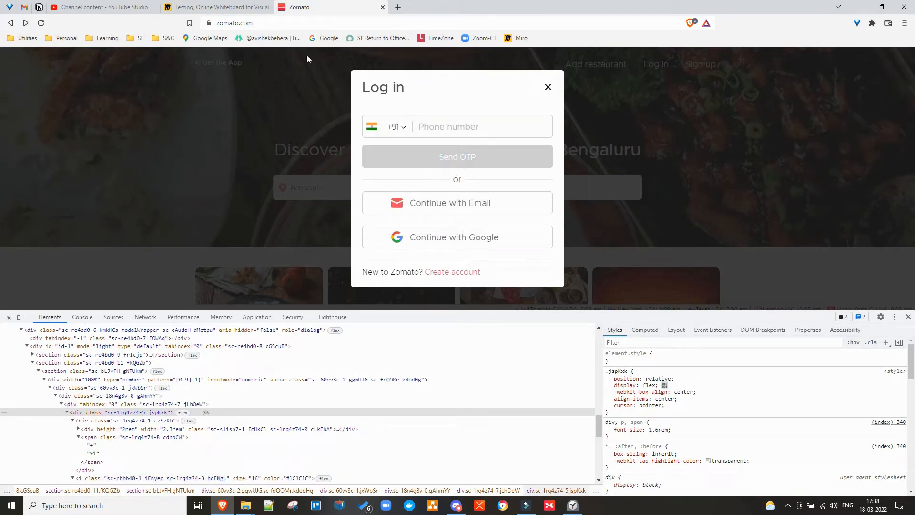
left_click(448, 127)
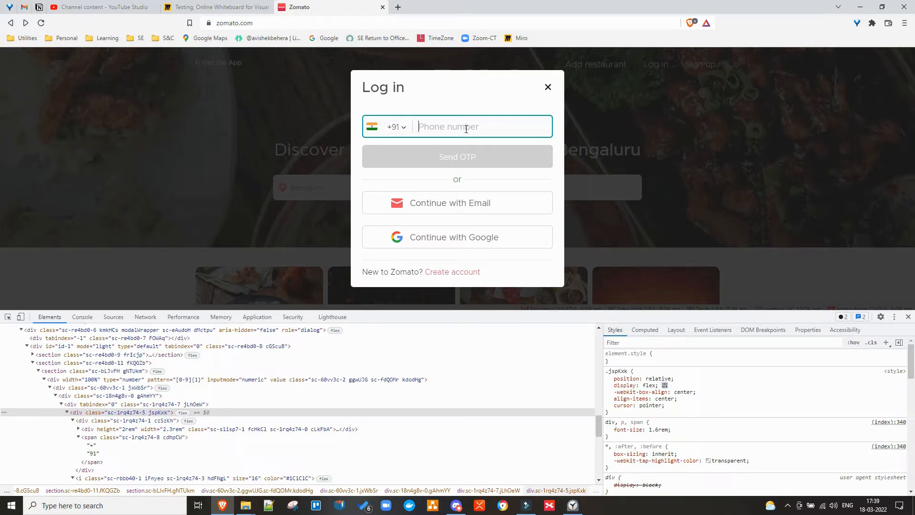
type("9999")
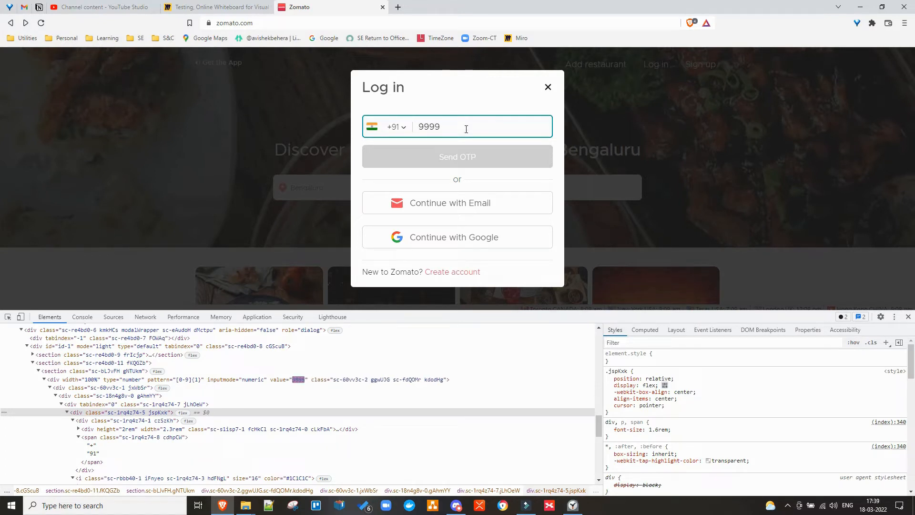
type("999999")
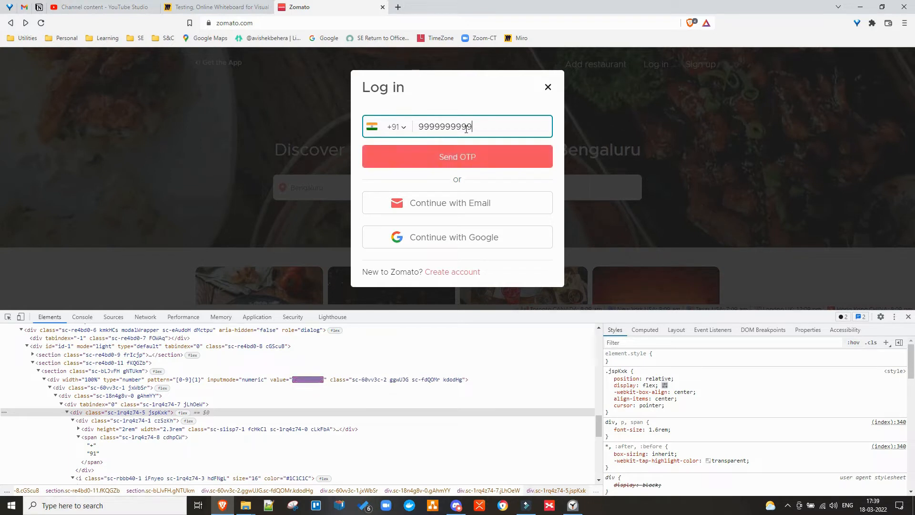
type("999999999")
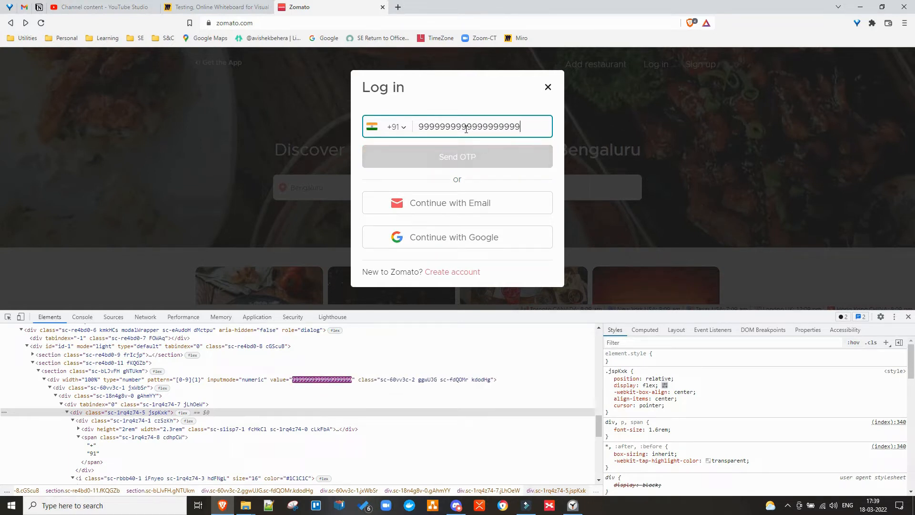
type("99")
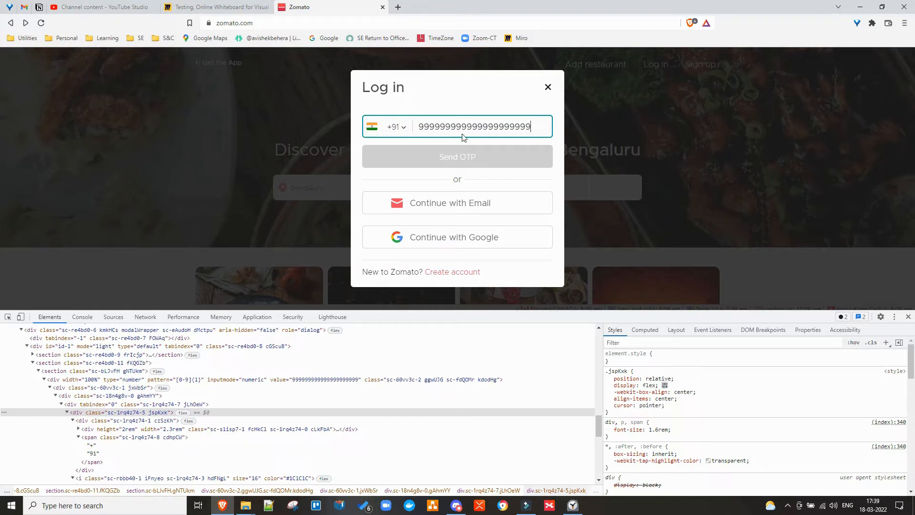
double_click(463, 128)
type("99999999")
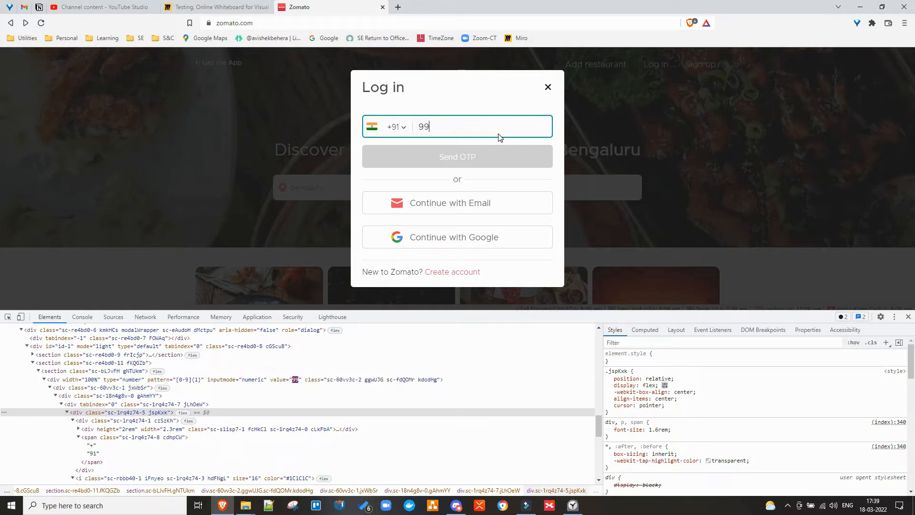
type("99")
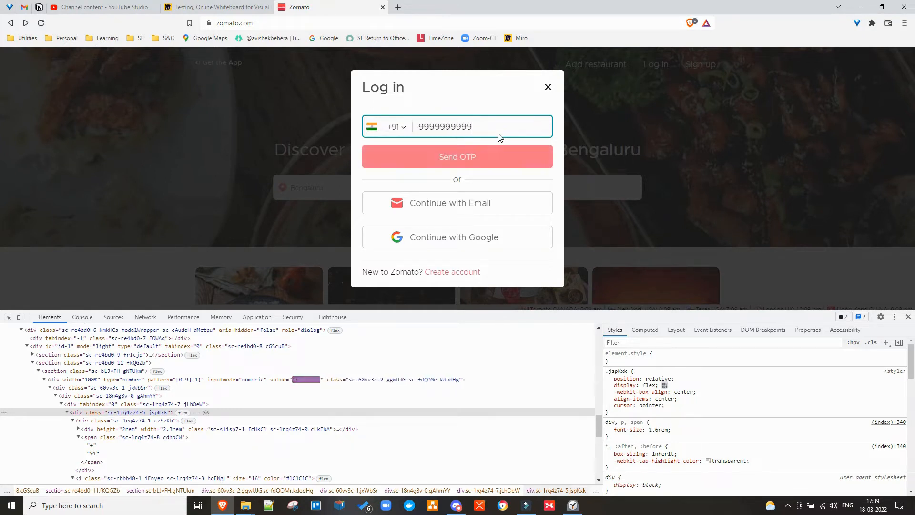
type("9")
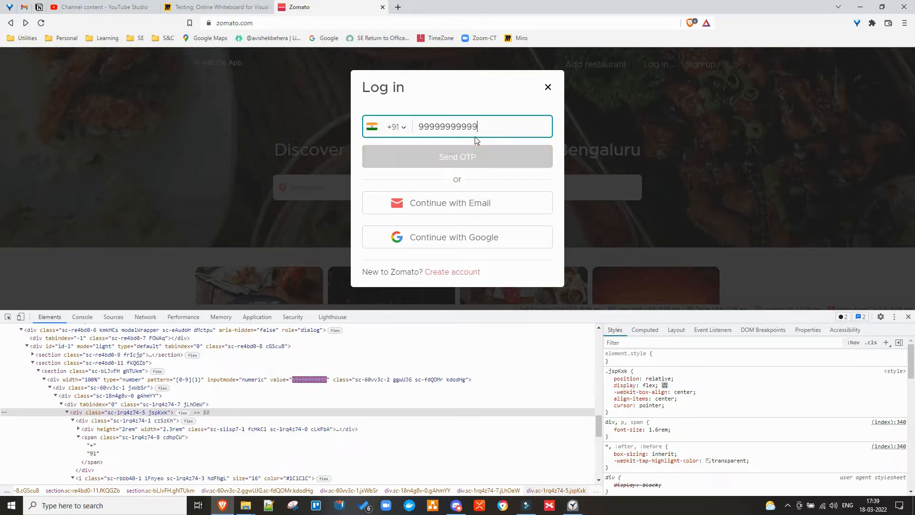
key("BackSpace")
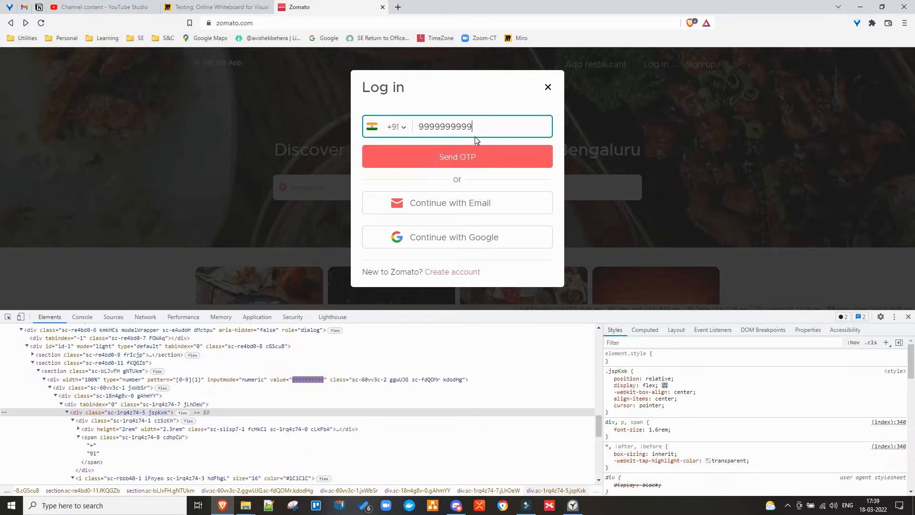
double_click(441, 128)
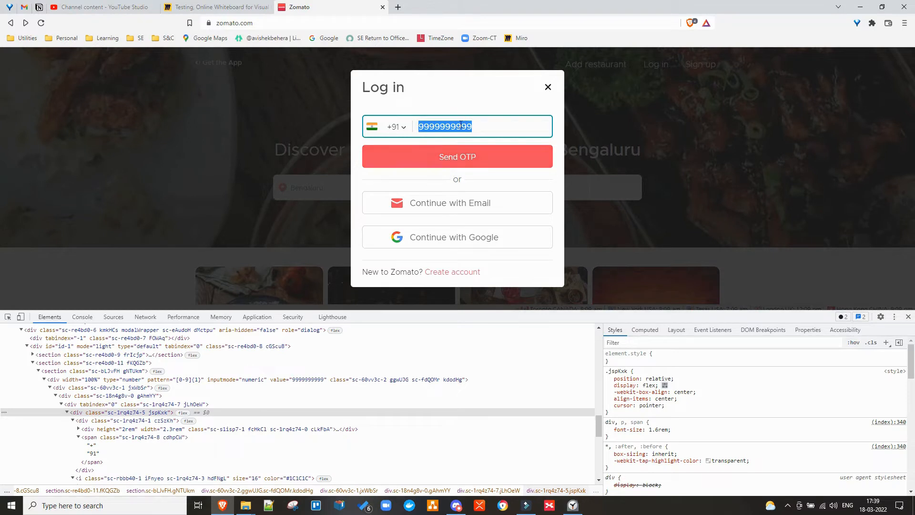
Try the Afghanistan +93, Argentina +54 and American Samoa +1684 country codes.
left_click(402, 128)
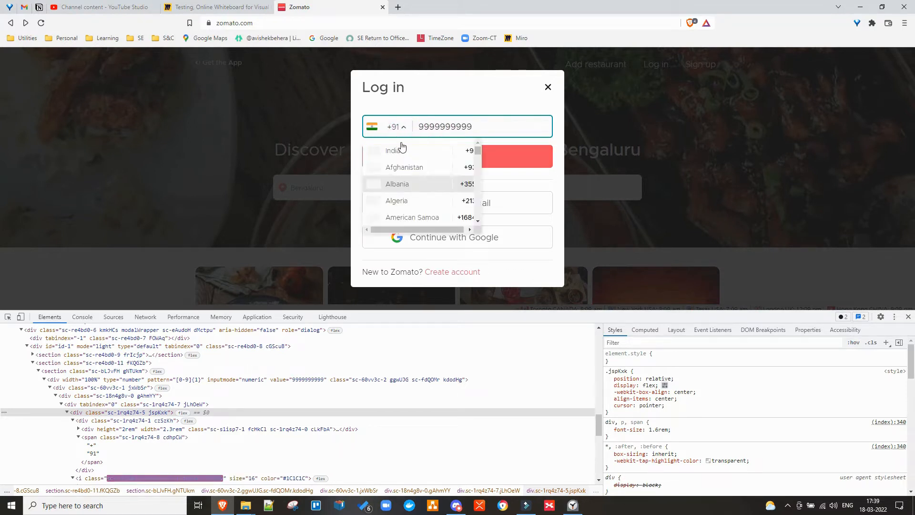
left_click(407, 167)
left_click(481, 128)
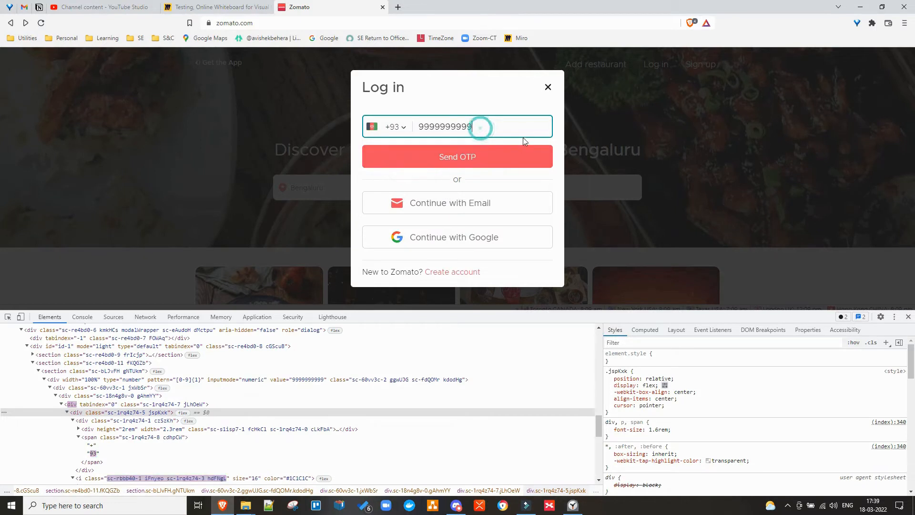
left_click(405, 127)
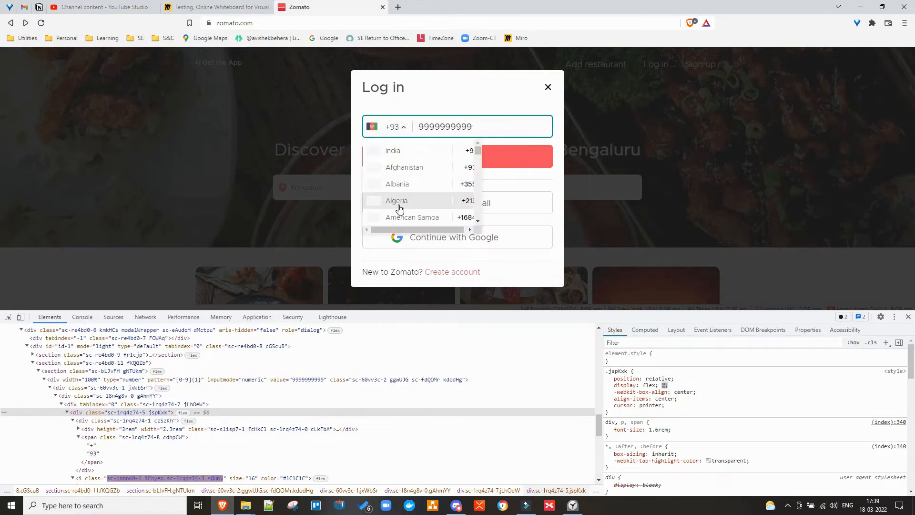
scroll(399, 205, "down", 3)
left_click(396, 173)
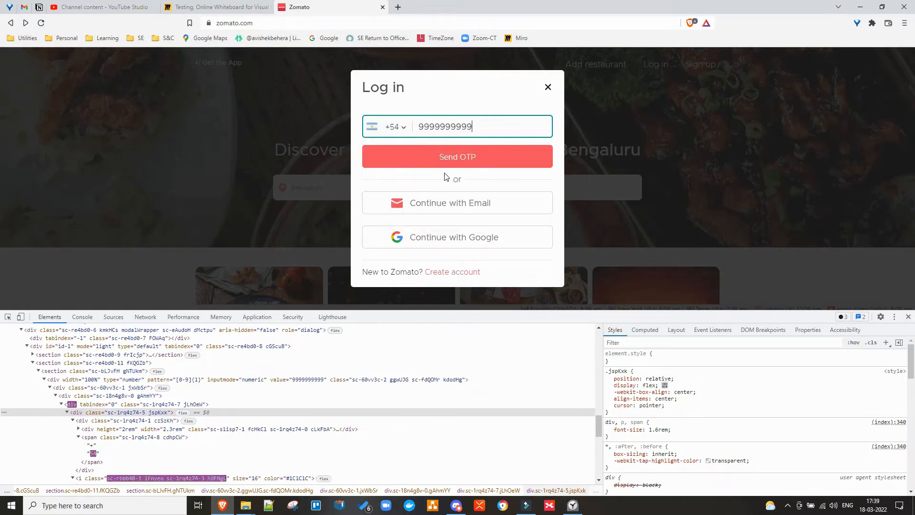
left_click(395, 127)
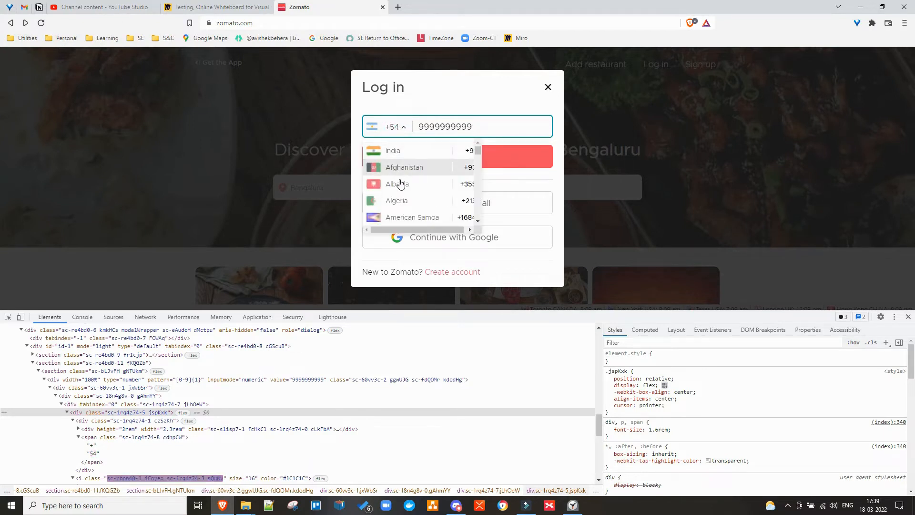
left_click(413, 217)
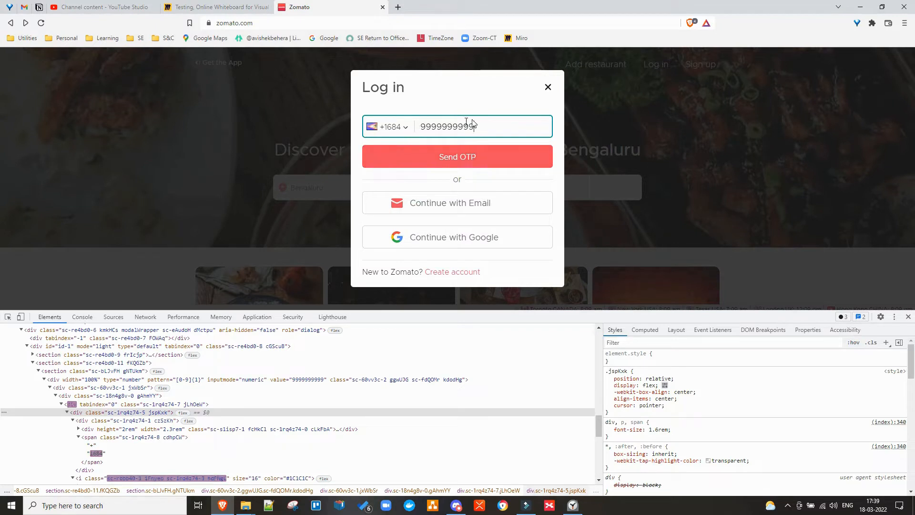
Enter a long test number, clear it, restore India +91, and go back to Miro.
type("7")
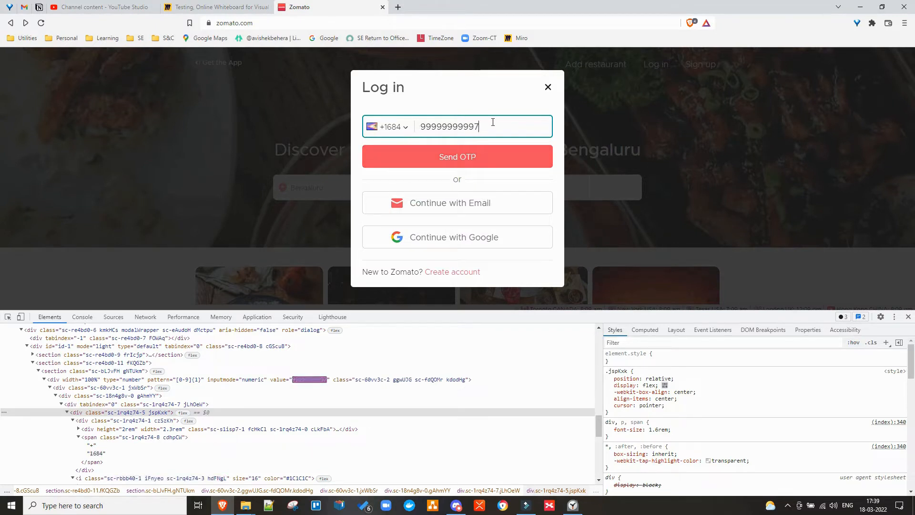
left_click(486, 126)
left_click(487, 128)
left_click(497, 130)
type("77777777")
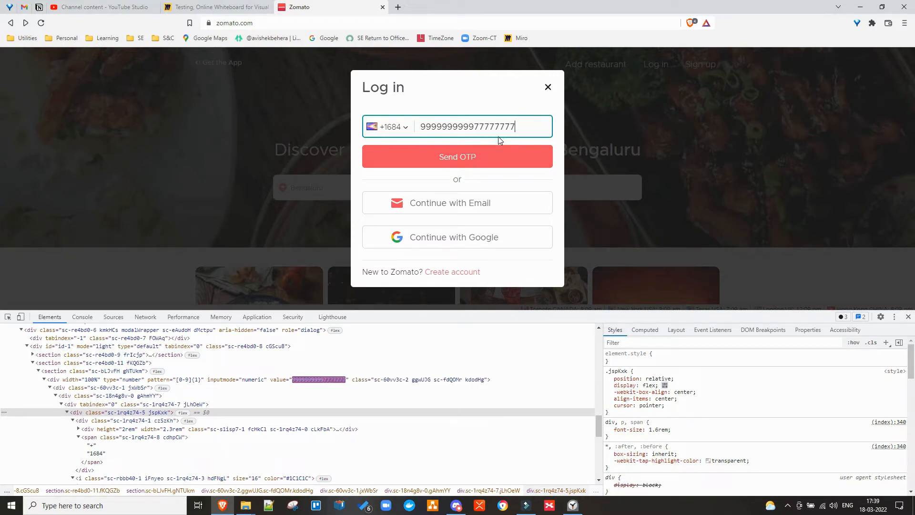
type("77777777")
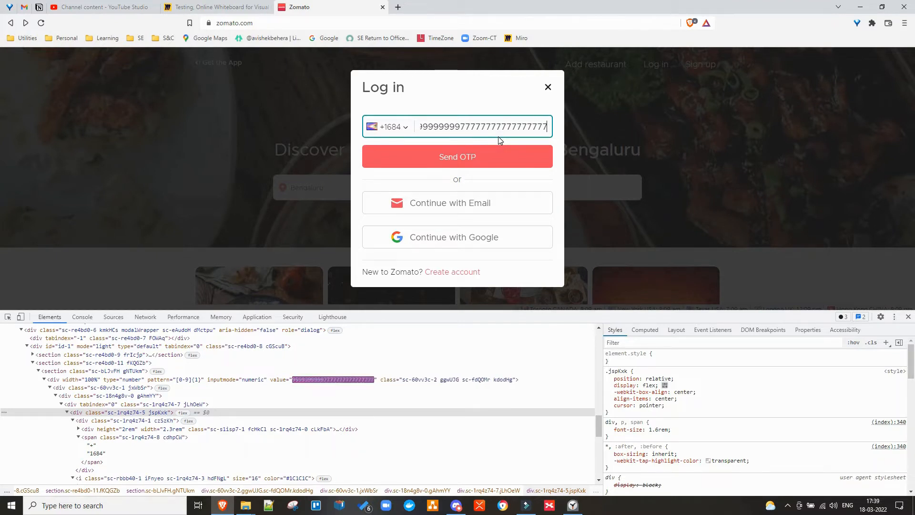
type("777777775")
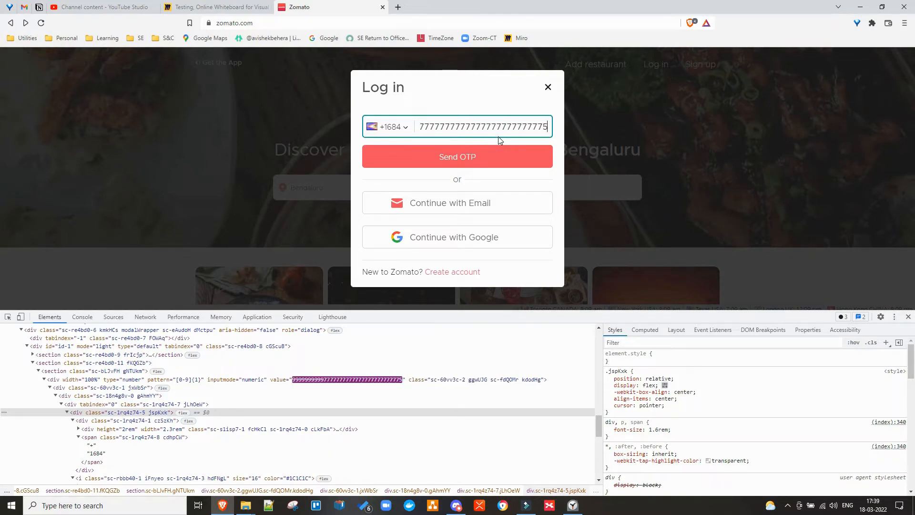
type("5555555555555555555555")
key("ctrl+a")
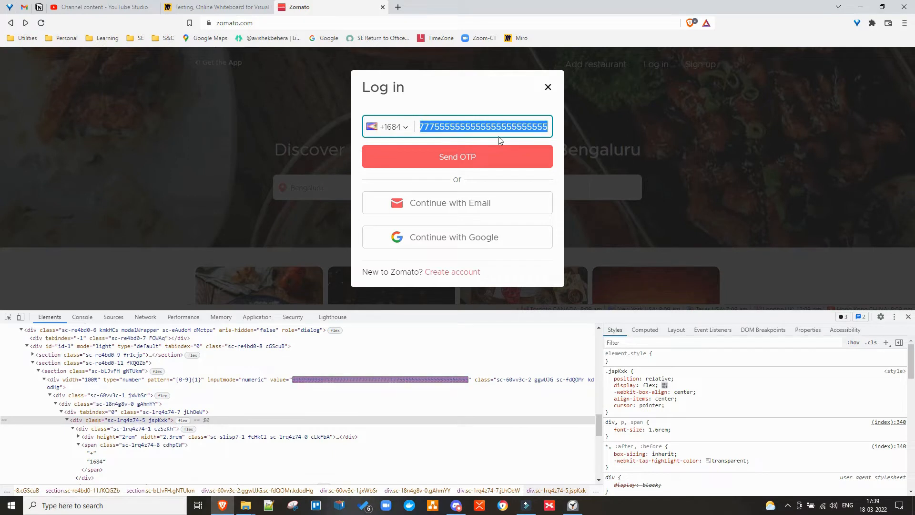
key("BackSpace")
left_click(394, 128)
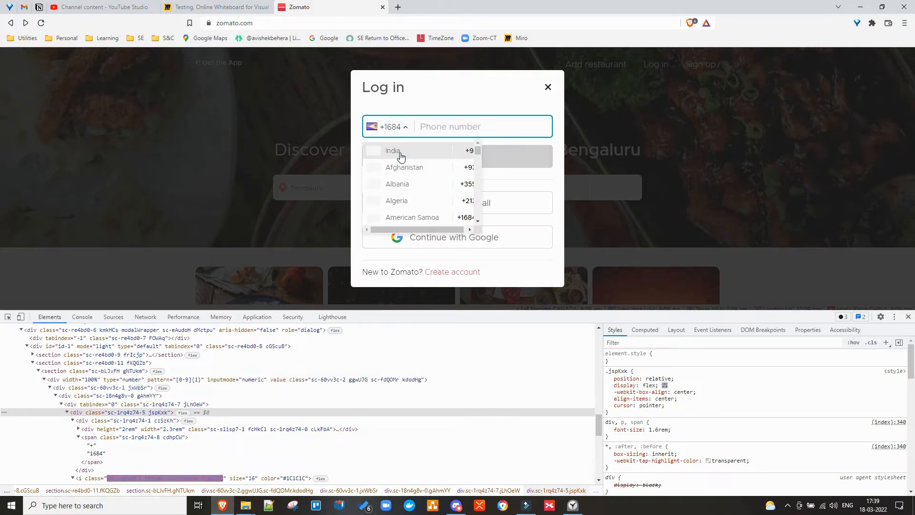
left_click(399, 152)
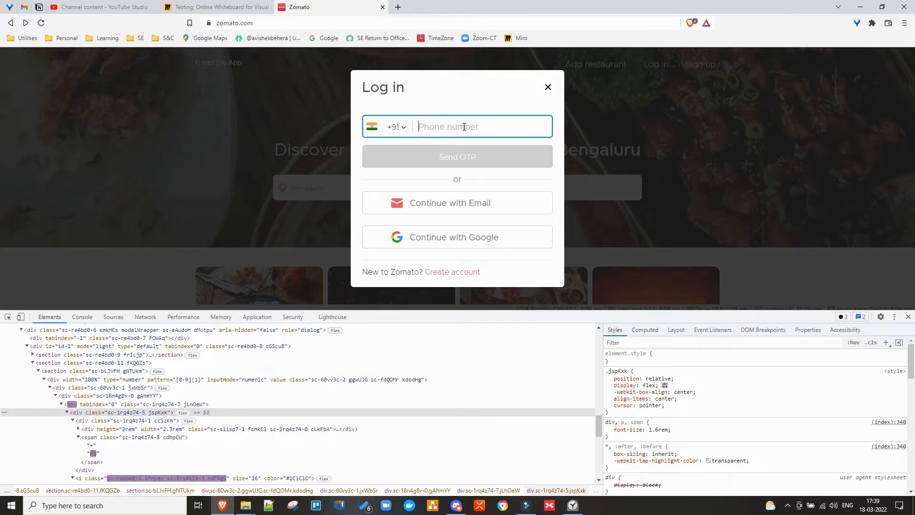
left_click(234, 15)
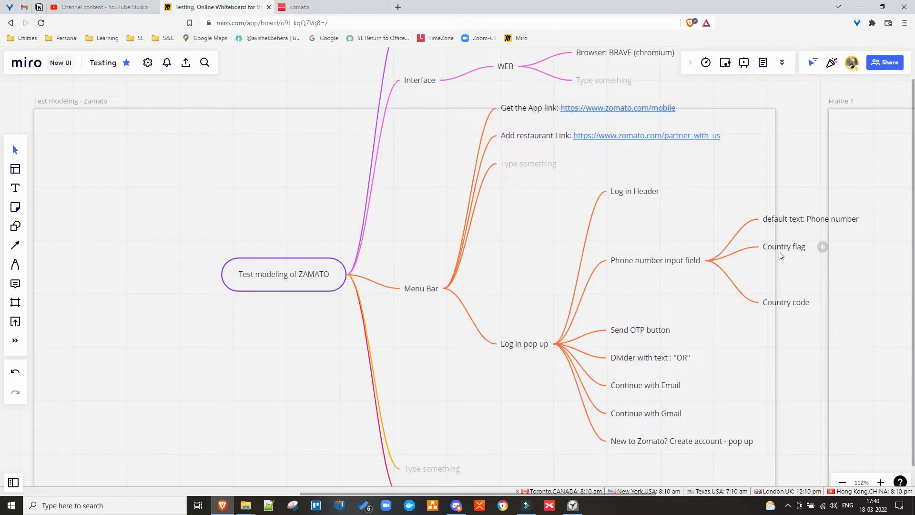
Add a 'default attribute: disabled' child under the Send OTP button node.
left_click(821, 219)
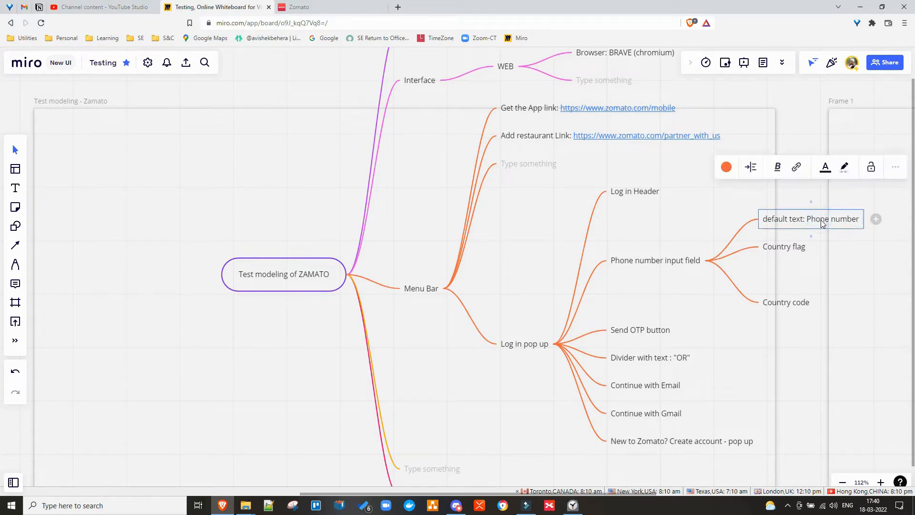
left_click(649, 334)
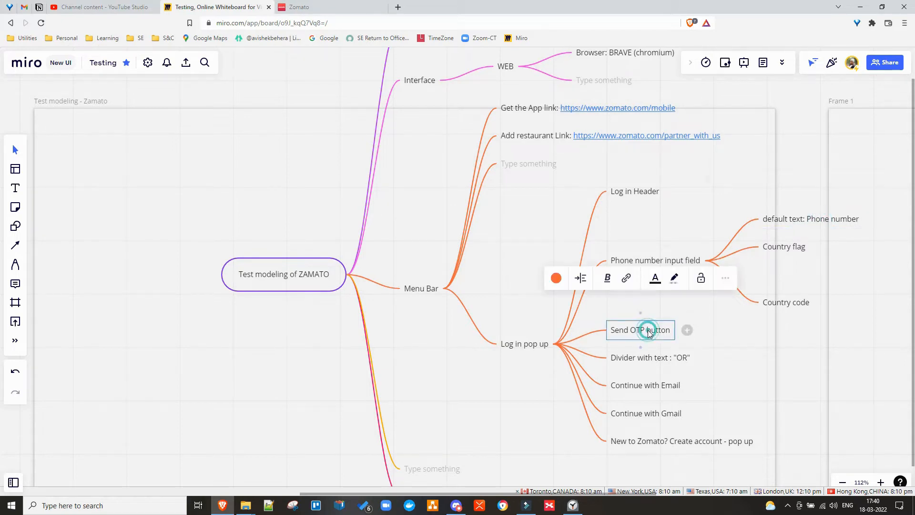
left_click(687, 329)
type("default")
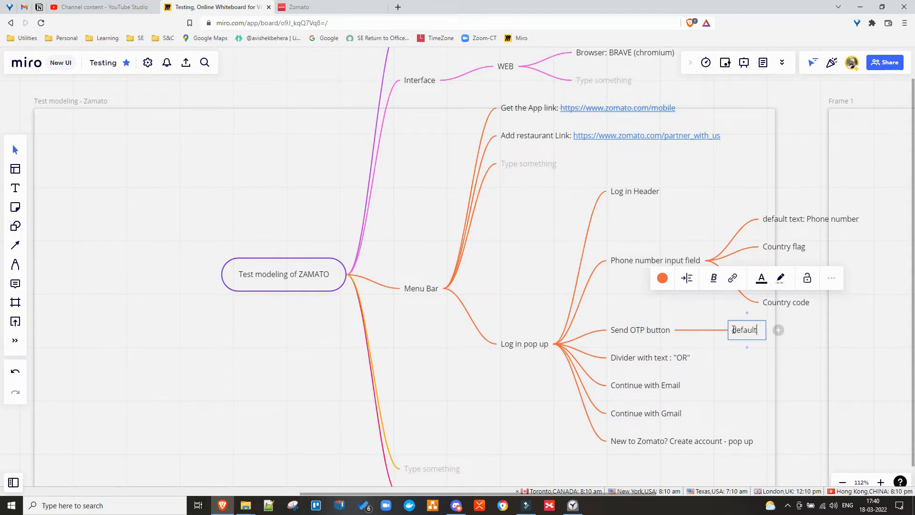
type(" att")
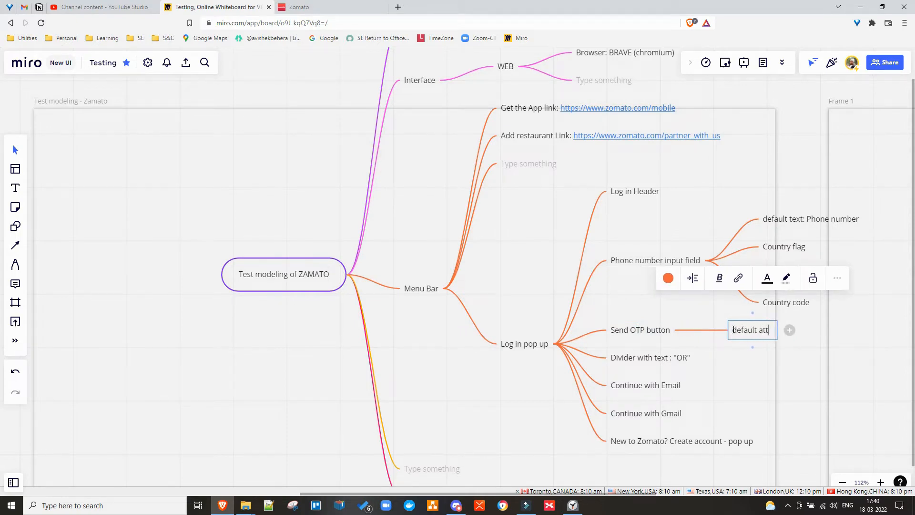
type("ribute: ")
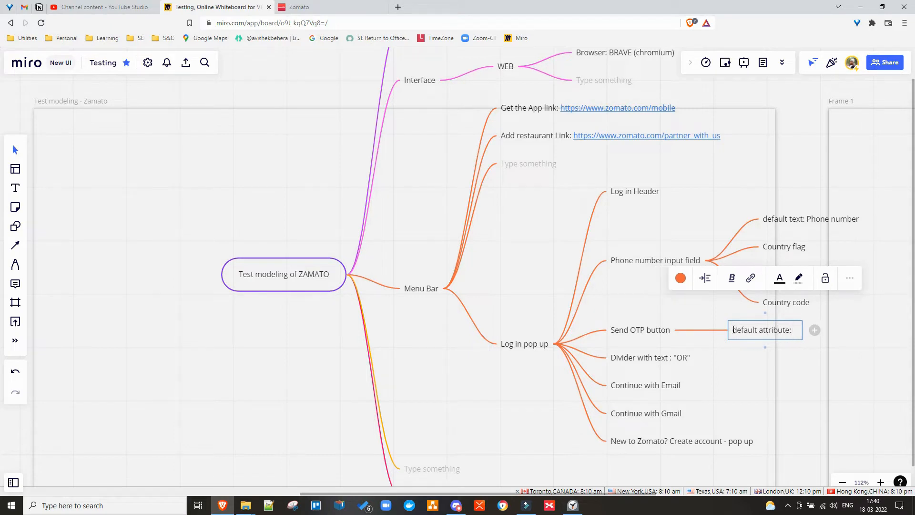
type("disabled")
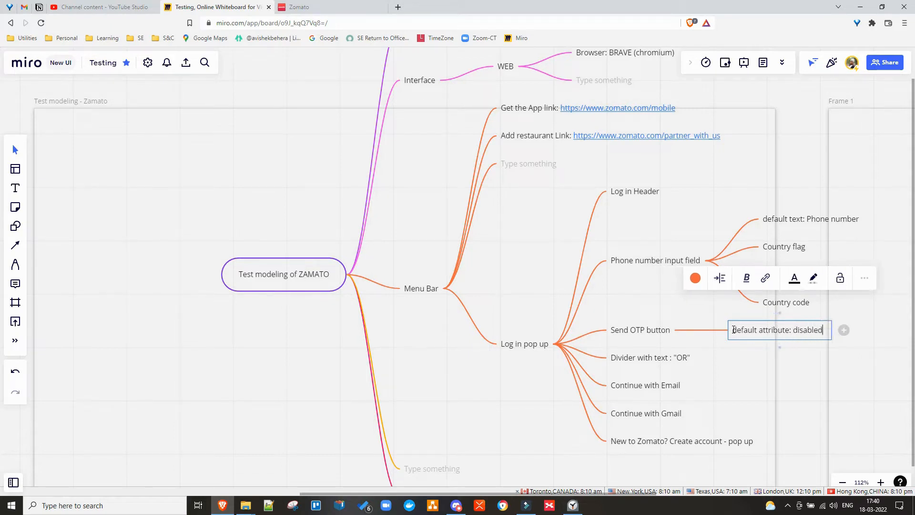
Add an 'if phone number = 10 digits, attribute: enabled' child and copy its text.
key("Return")
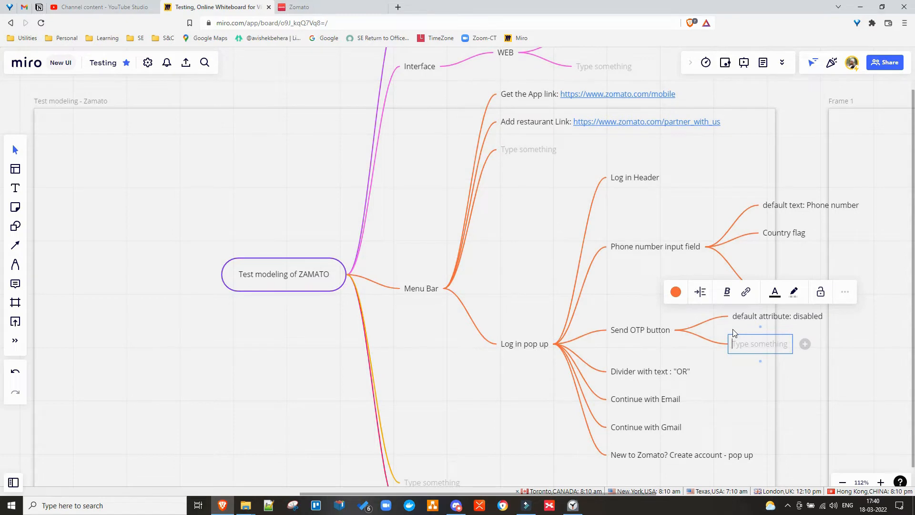
type("if")
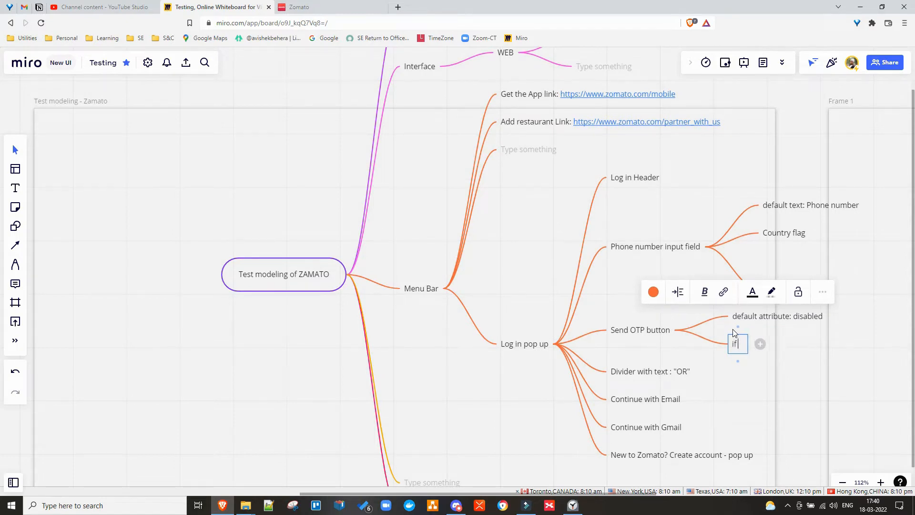
type(" phon")
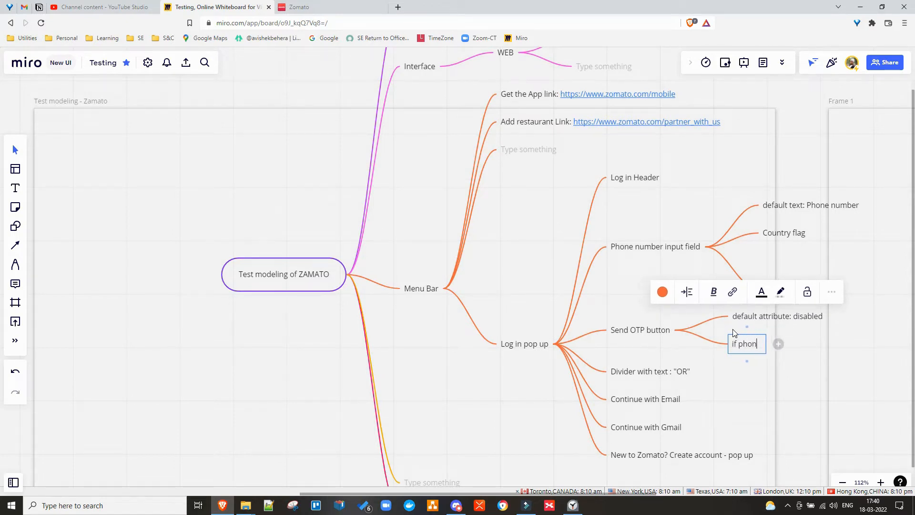
type("e numbe")
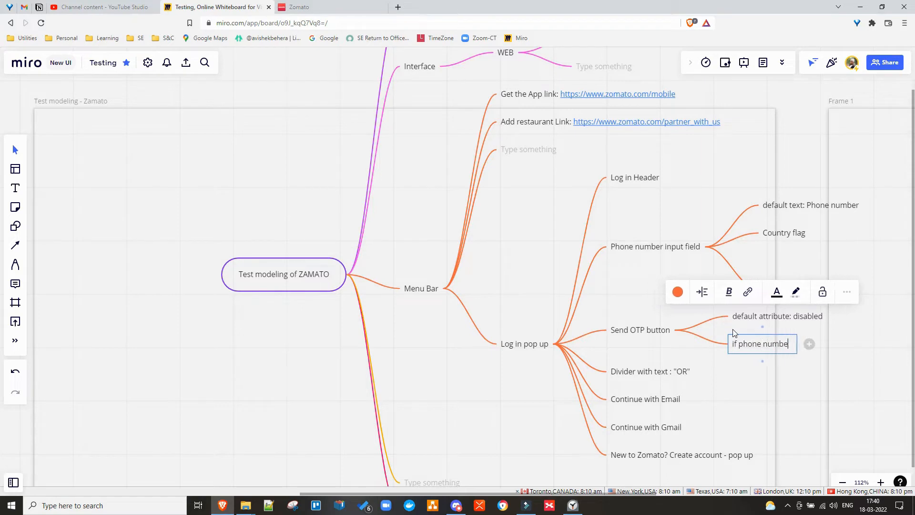
type("r = ")
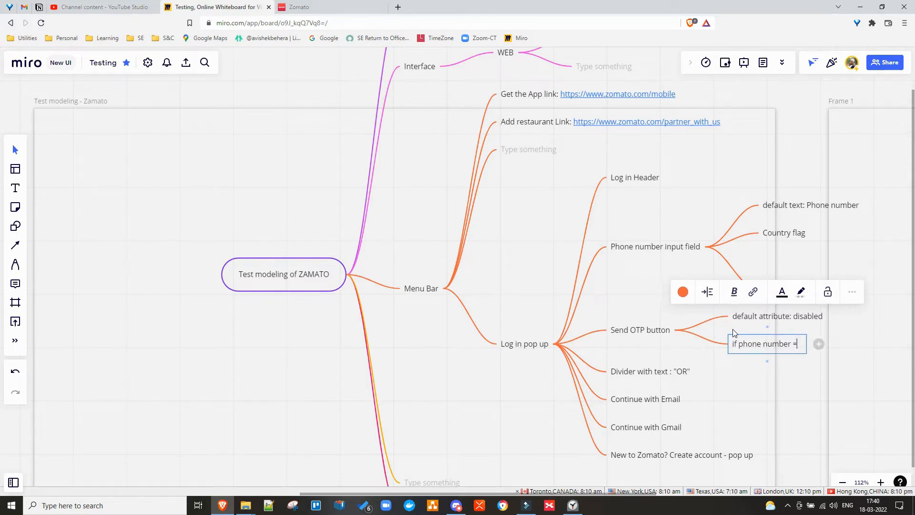
type("10")
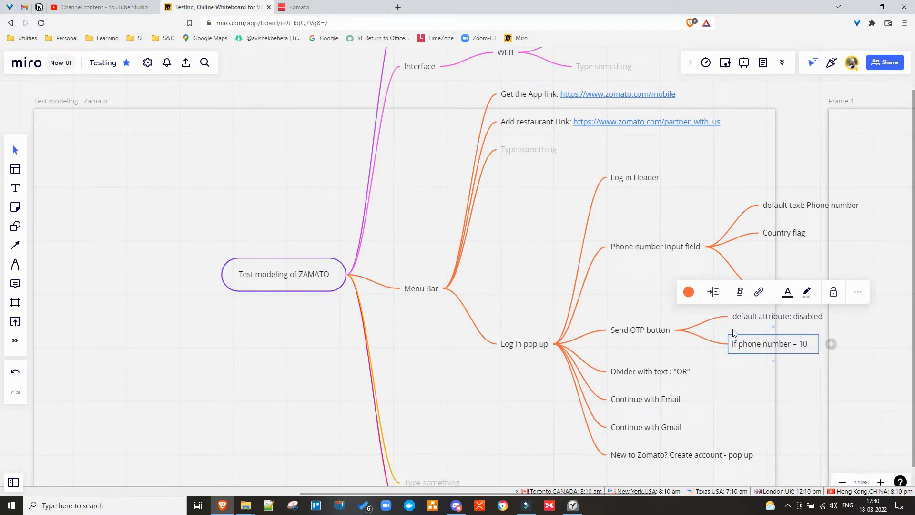
type(" digits")
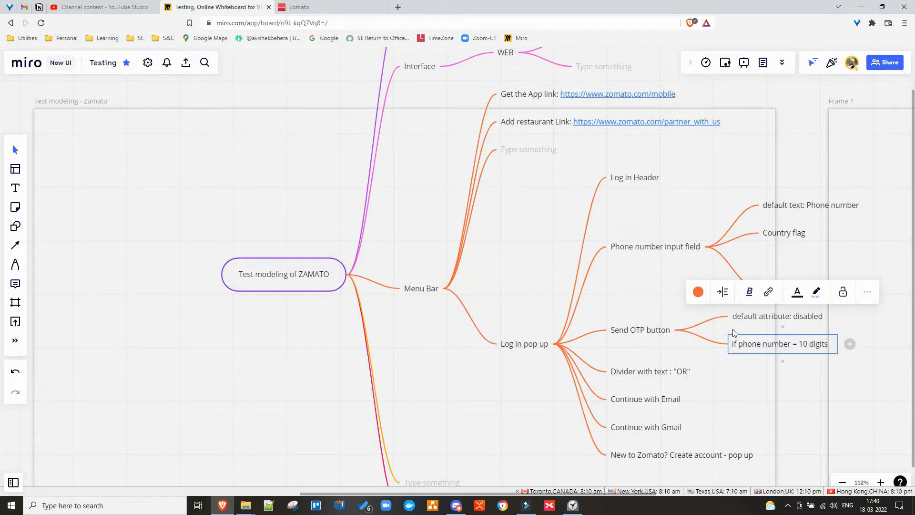
type(",")
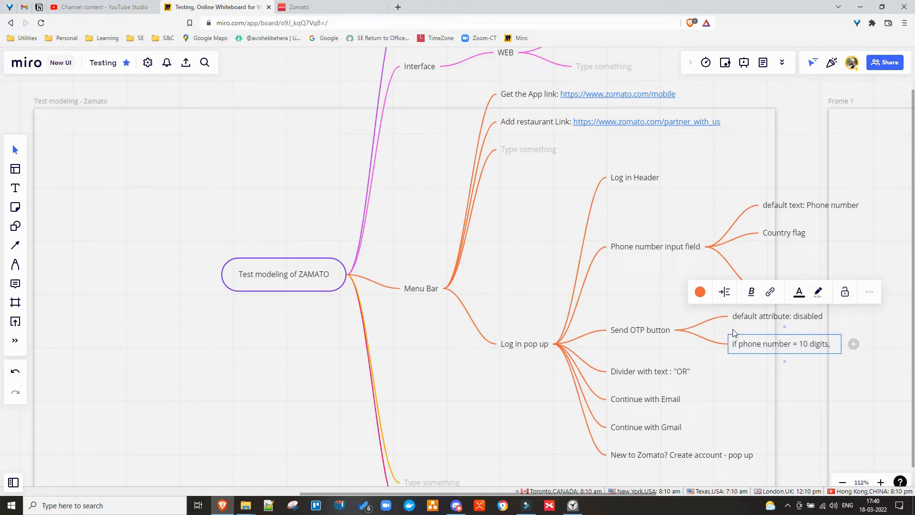
type("attribute")
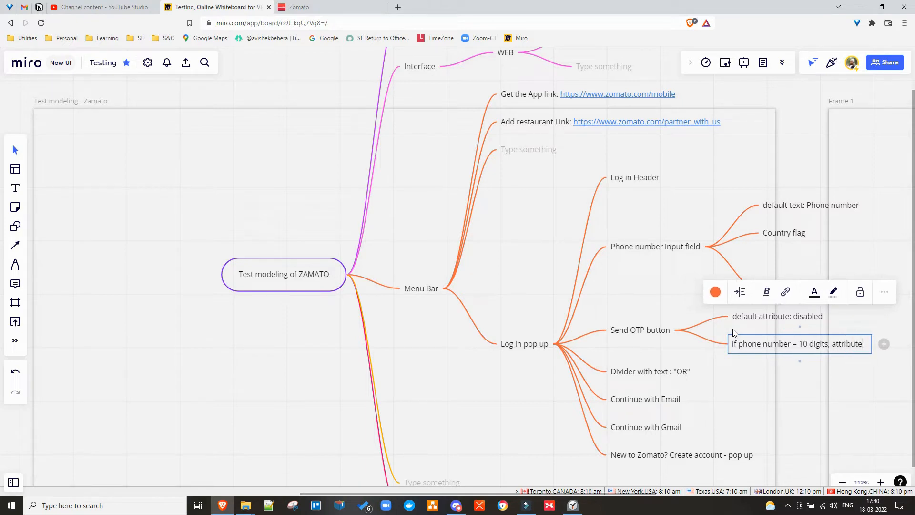
type(": ")
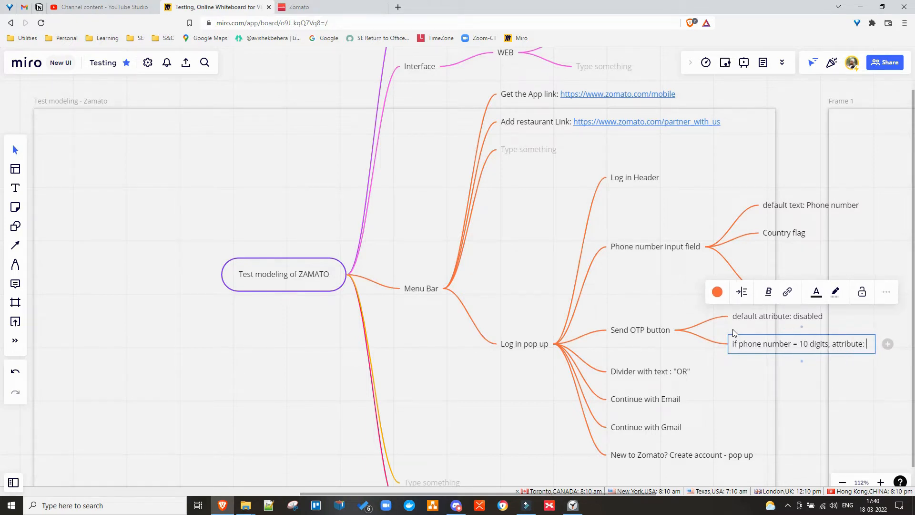
type("enabled")
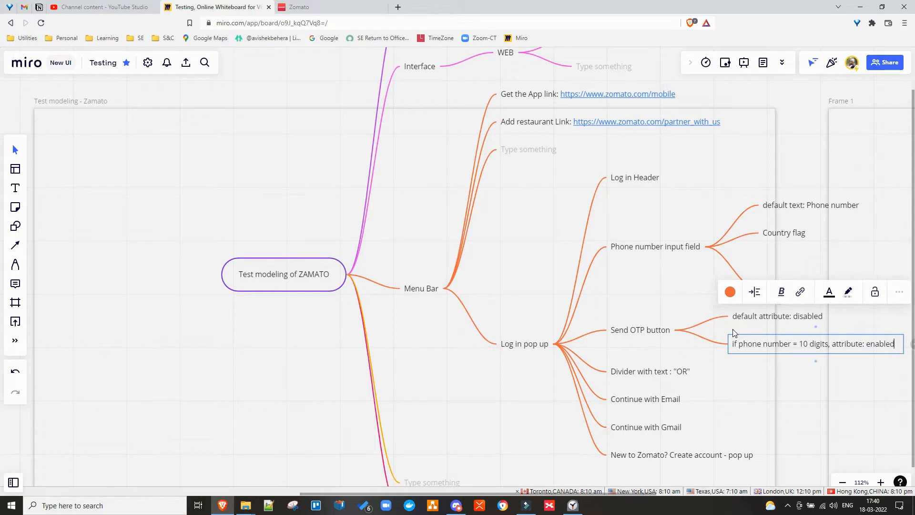
key("ctrl+a")
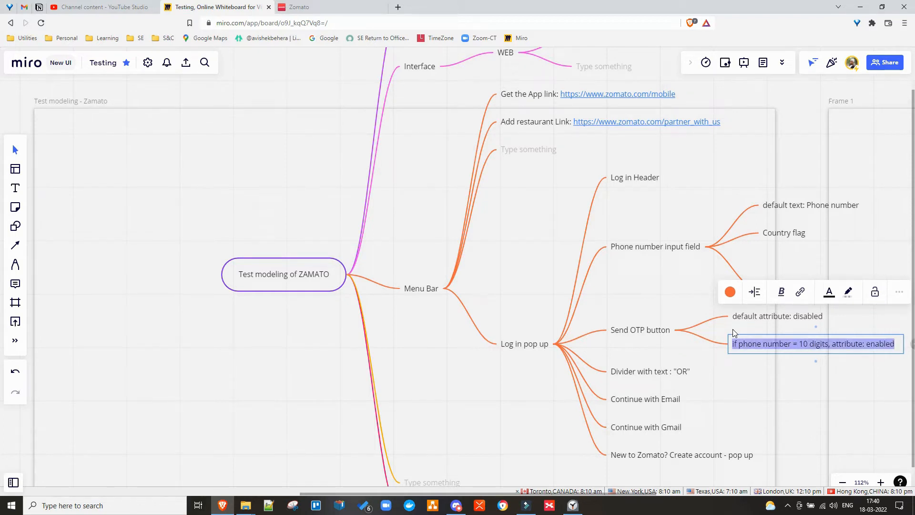
key("Return")
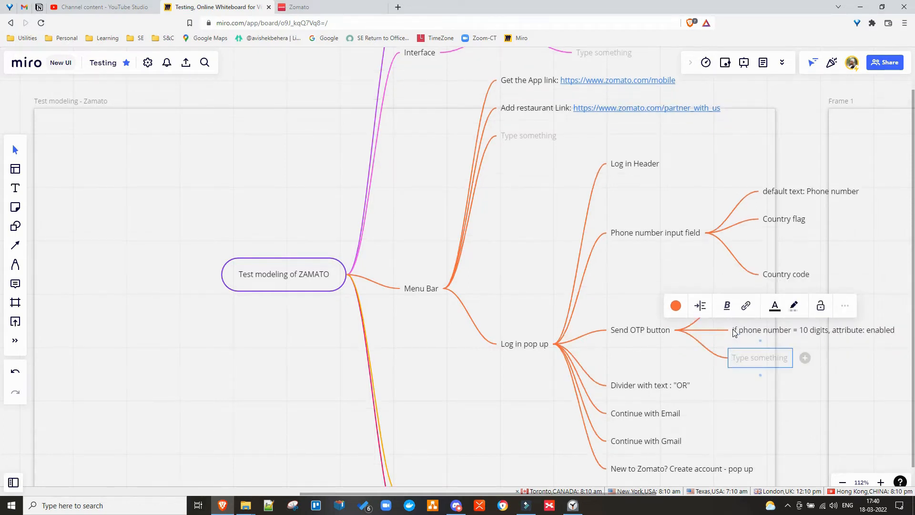
Paste the condition as 'if phone number < or > 10 digits, attribute: disabled', then shift the map up-left.
key("ctrl+v")
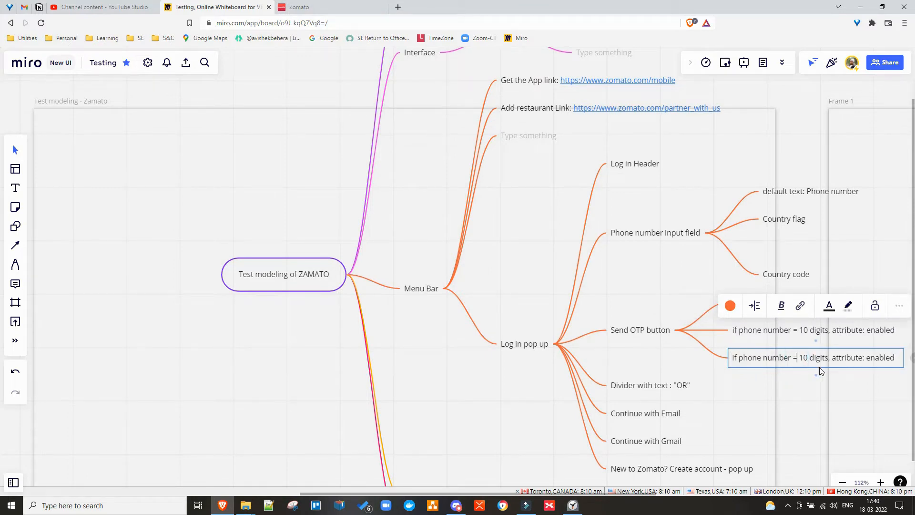
key("BackSpace")
type("< or")
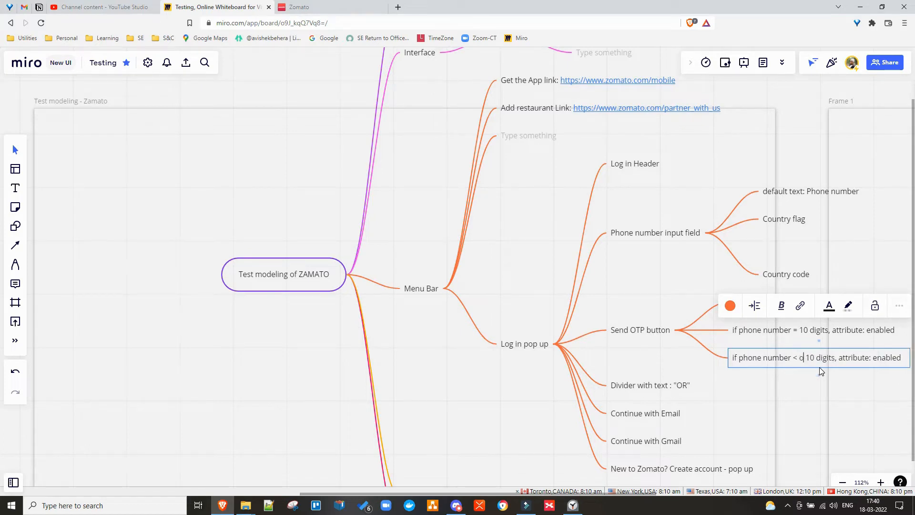
type(" >")
double_click(891, 359)
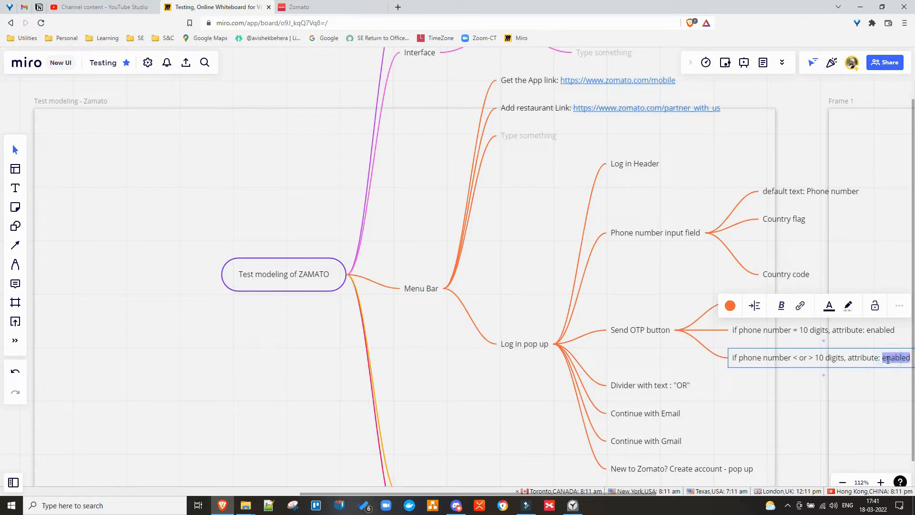
type("di")
key("BackSpace")
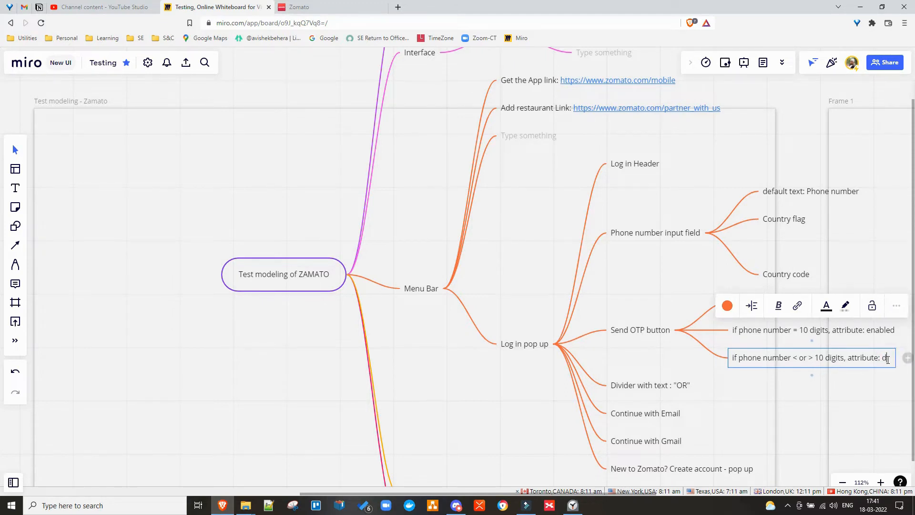
type("isabled")
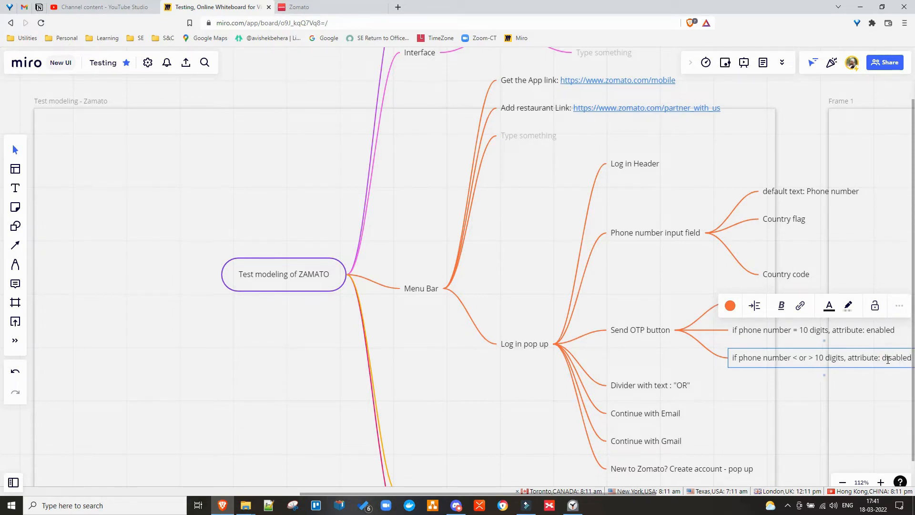
left_click(658, 356)
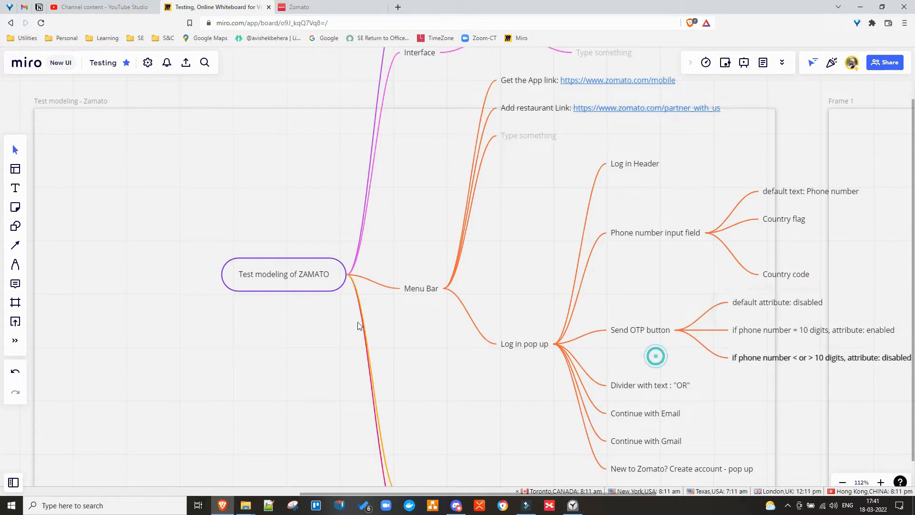
left_click(310, 282)
left_click_drag(302, 282, 159, 205)
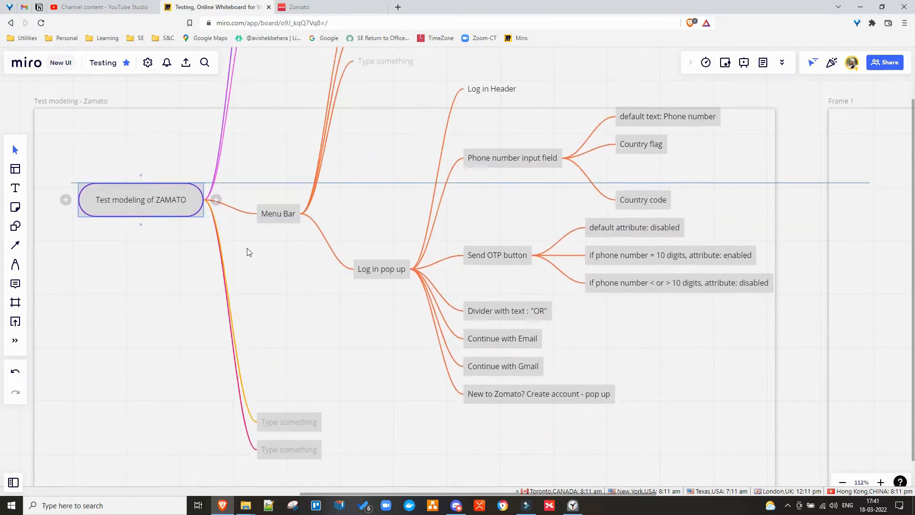
left_click(317, 7)
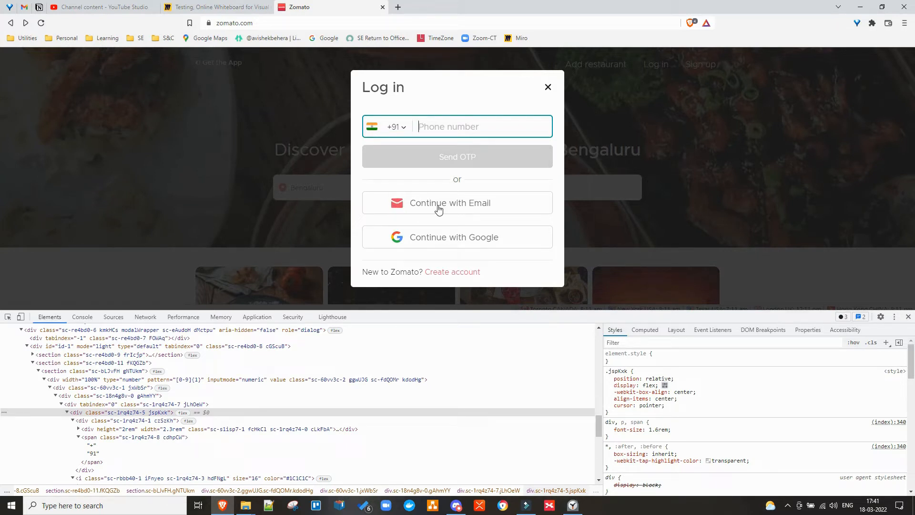
left_click(210, 8)
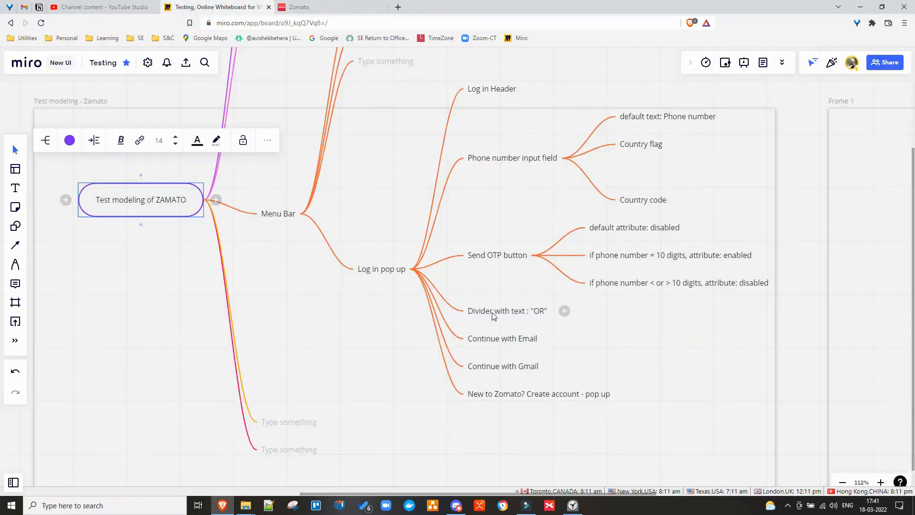
Add a blank child node under Continue with Email and return to the Zomato page.
left_click(497, 344)
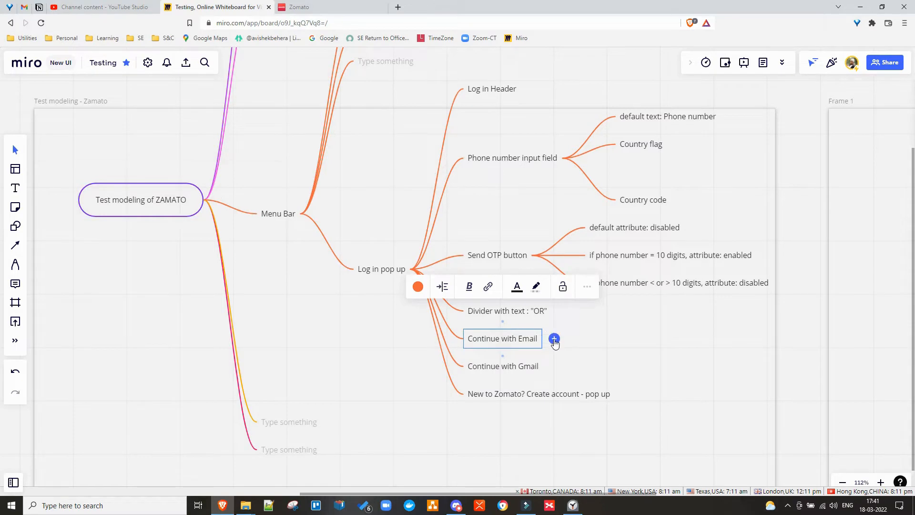
left_click(554, 339)
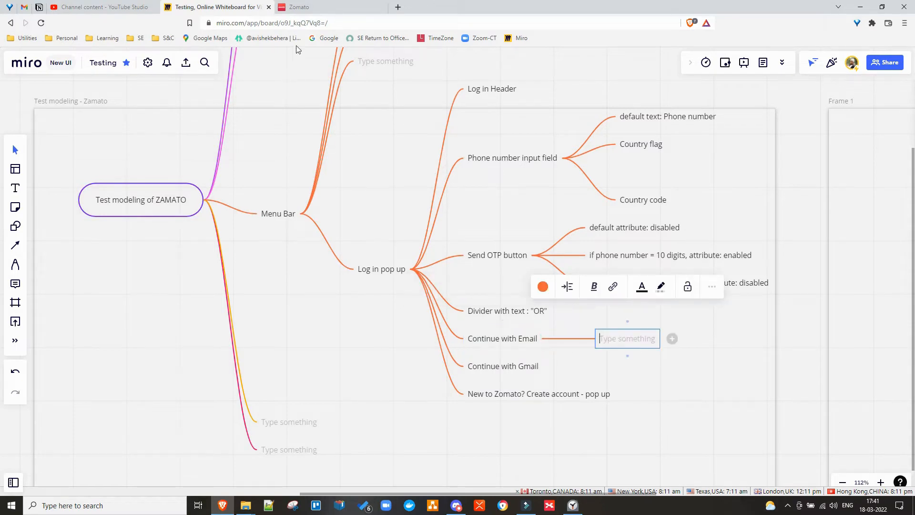
left_click(315, 9)
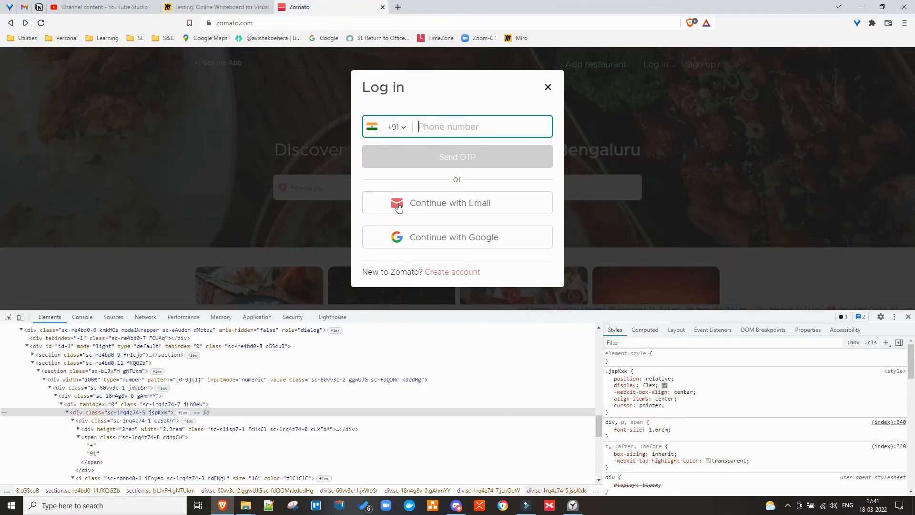
Inspect the Continue with Email element in DevTools, open the email login form, then return to the phone view.
right_click(471, 203)
left_click(501, 352)
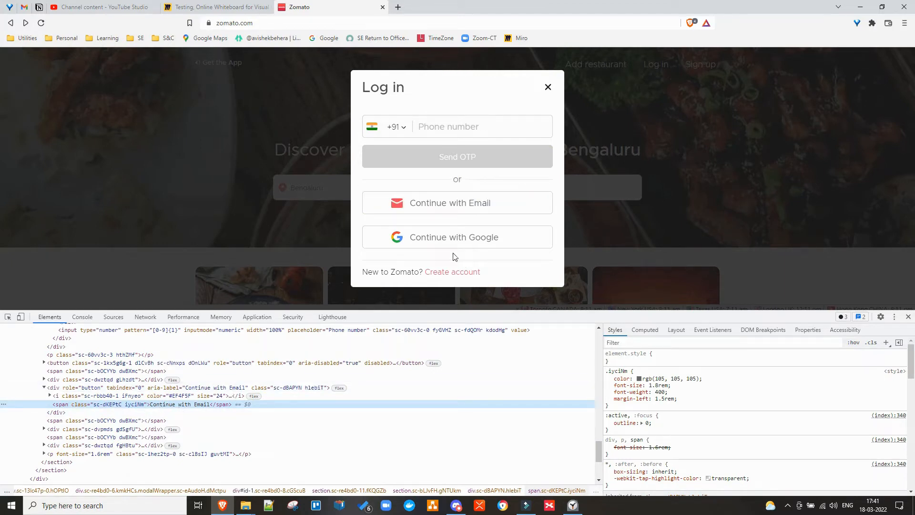
left_click(449, 206)
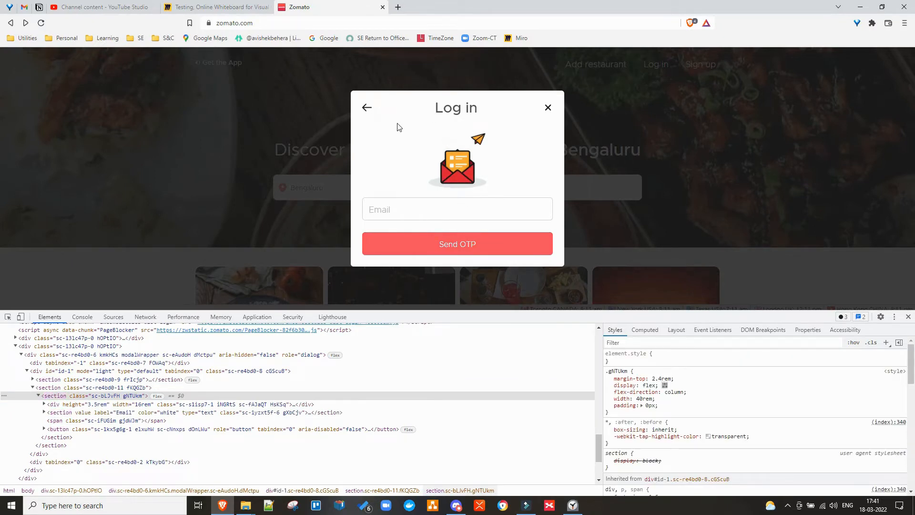
left_click(366, 109)
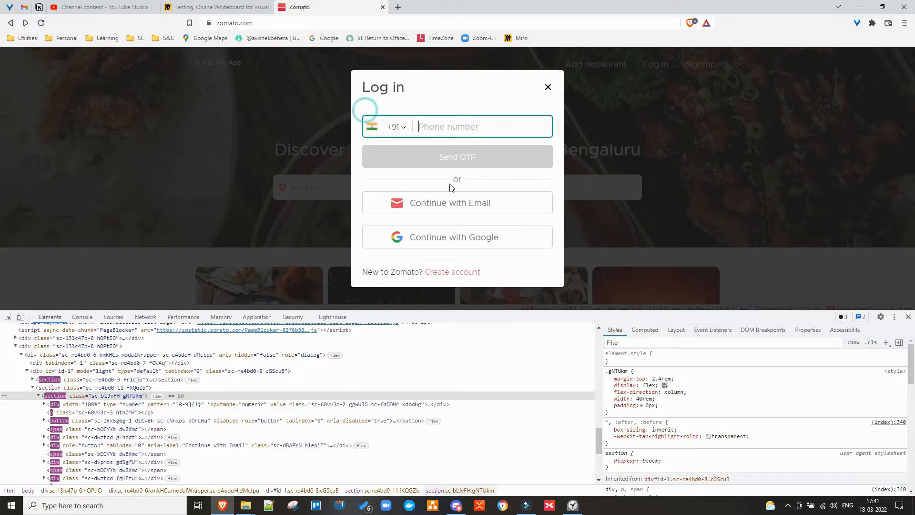
Re-inspect the Continue with Email button markup, reopen the email form, and go back to phone login.
right_click(443, 212)
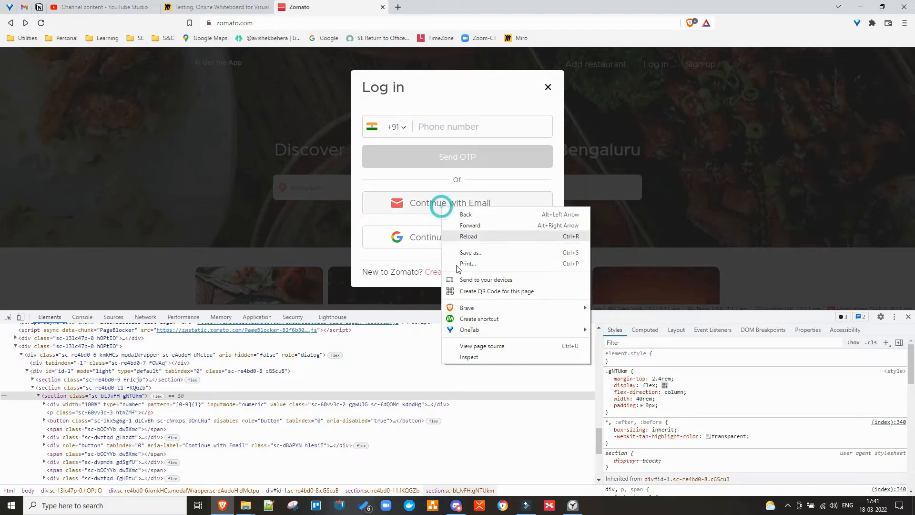
left_click(455, 354)
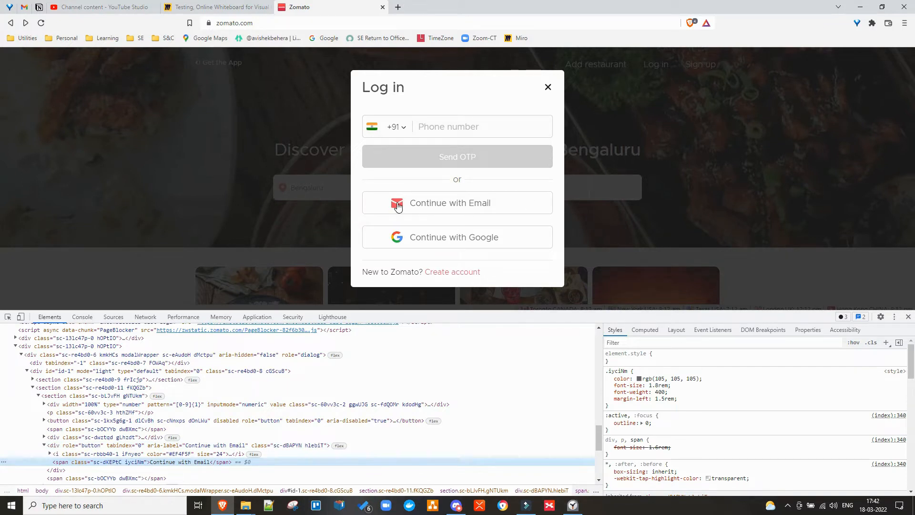
left_click(370, 201)
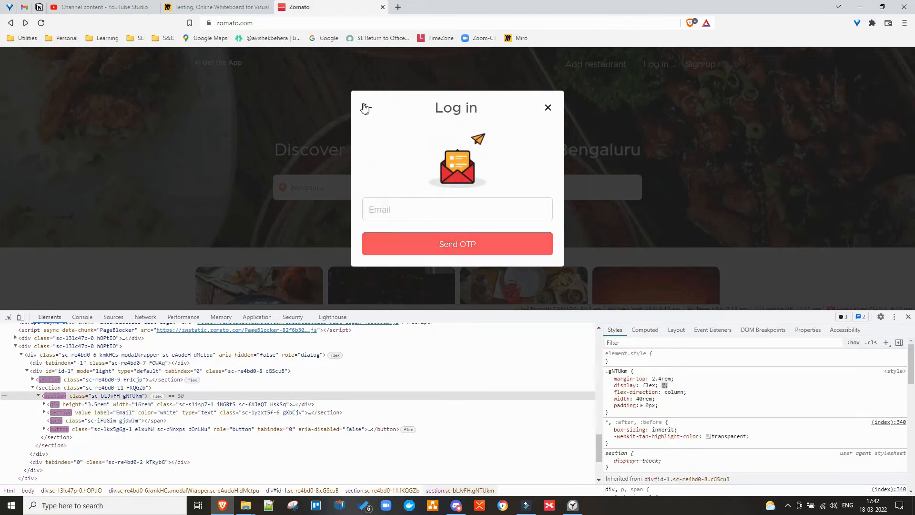
left_click(363, 103)
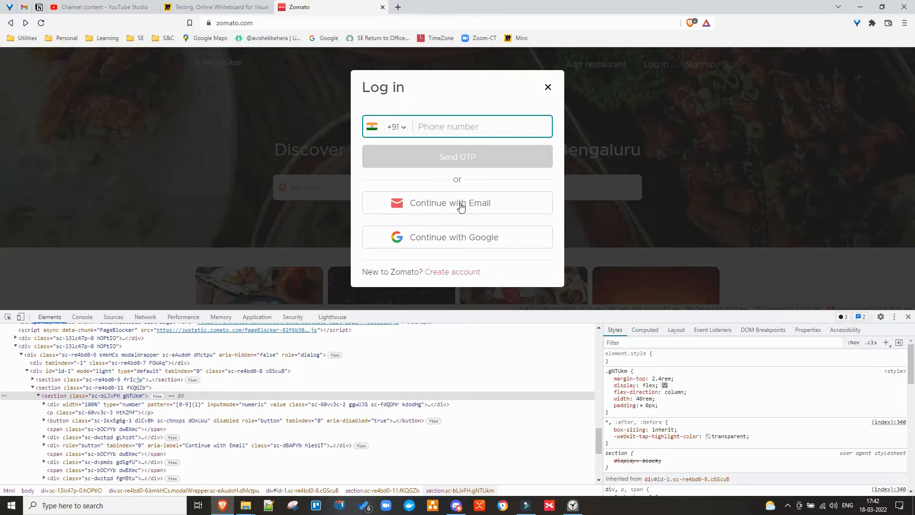
Switch from the Zomato page back to the Miro 'Testing' board.
left_click(210, 9)
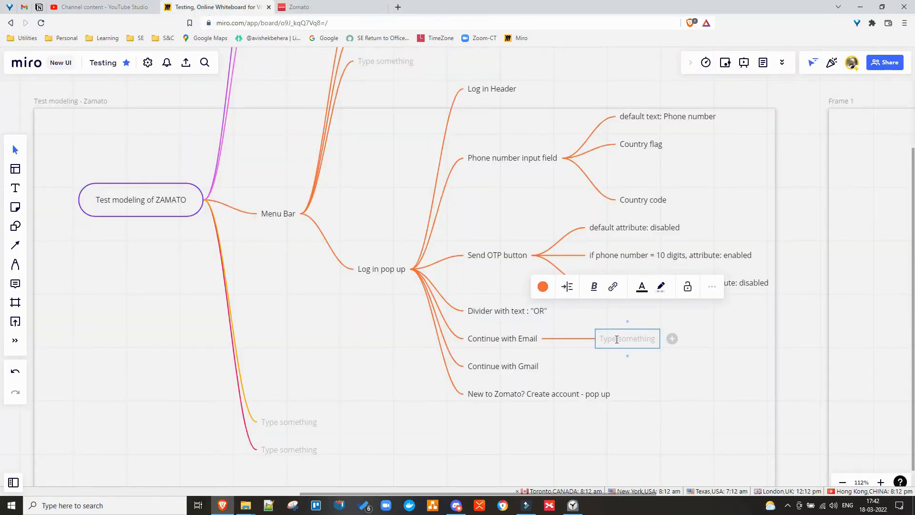
Add sibling nodes 'icon' and 'tool tip text: "mail-fill"' under Continue with Email.
type("icon")
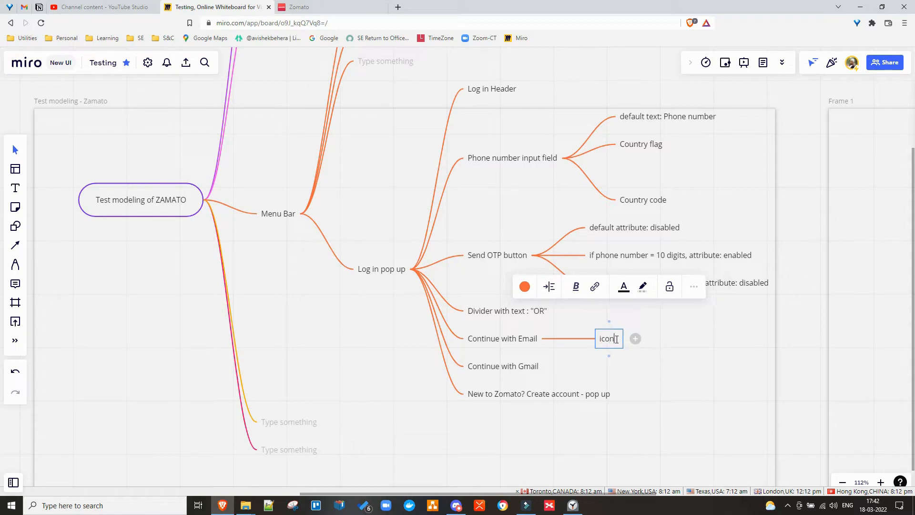
key("Return")
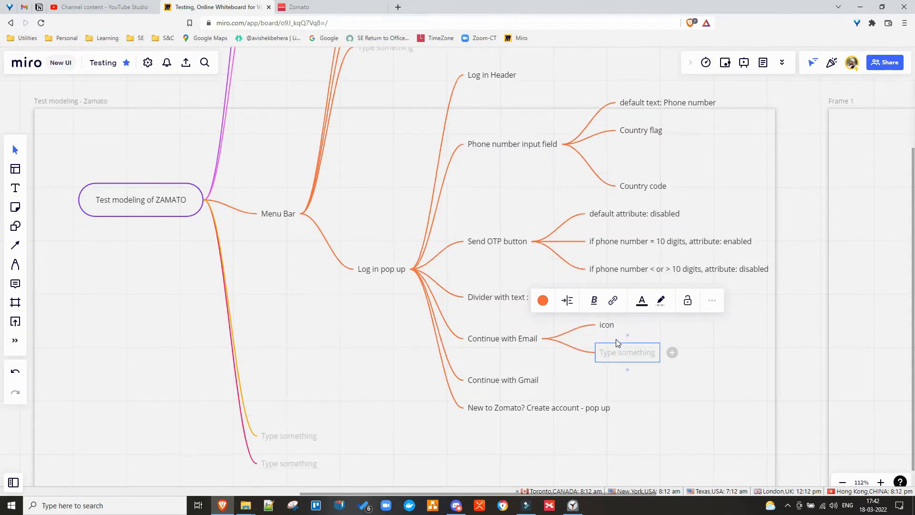
type("tool tip")
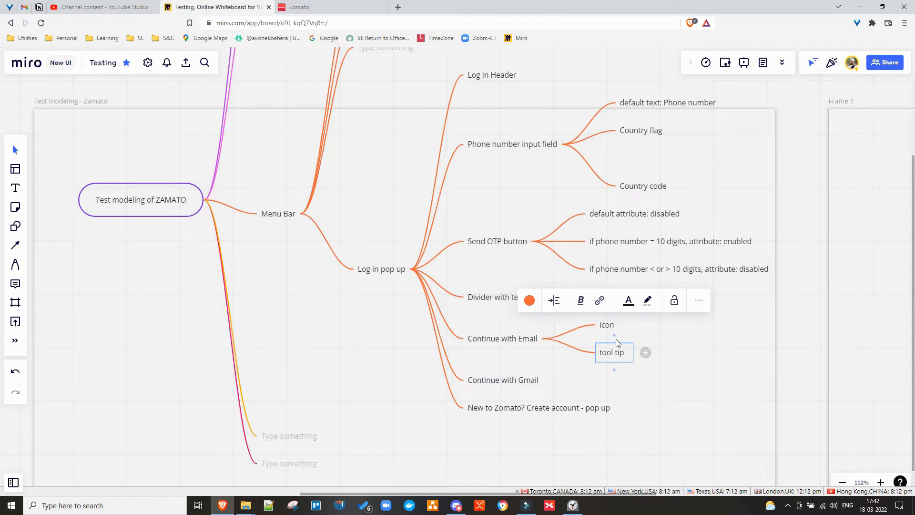
type(": ")
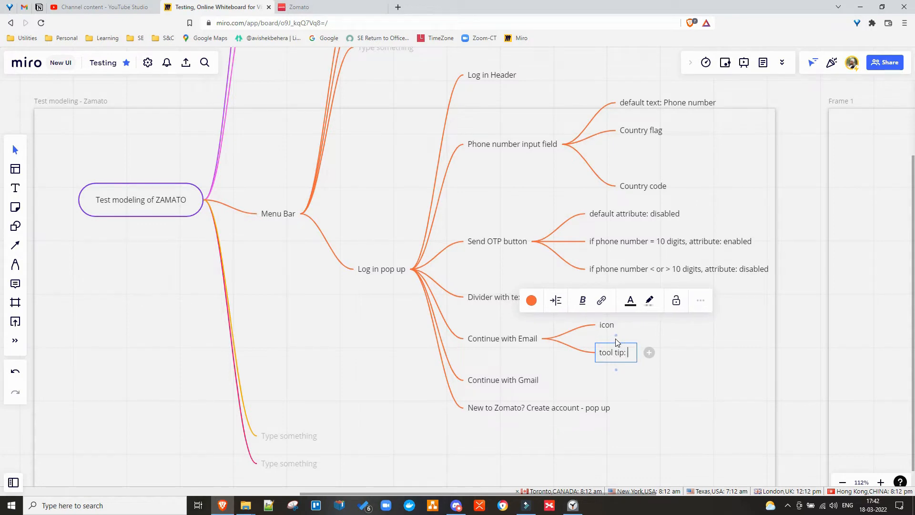
type("\"\"")
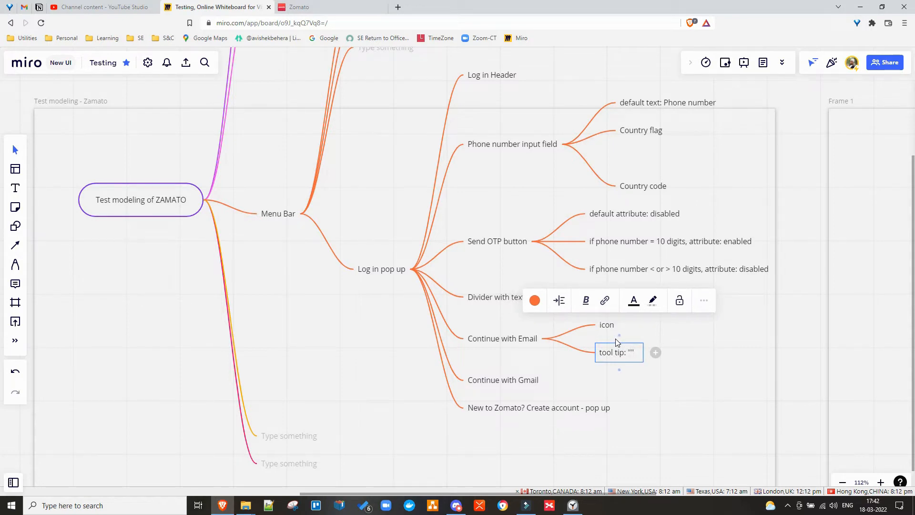
type("mail-fil")
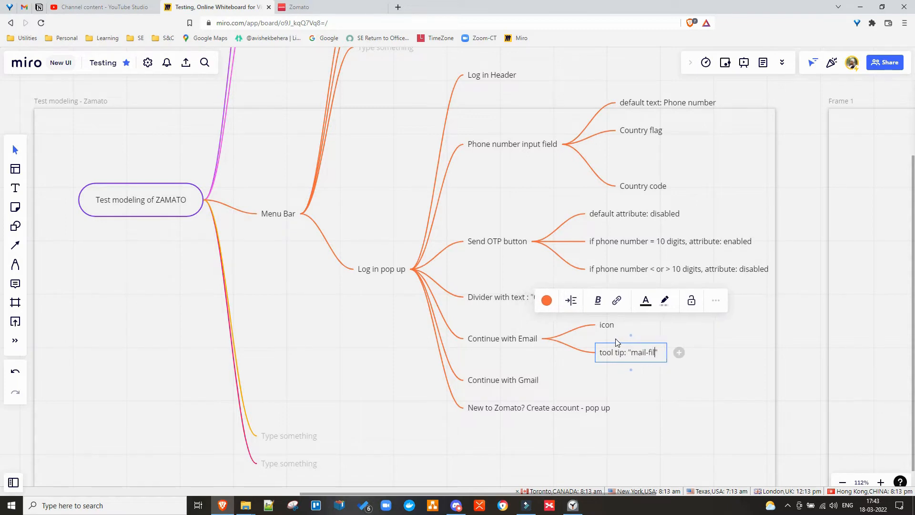
type("l")
left_click(624, 353)
type("text")
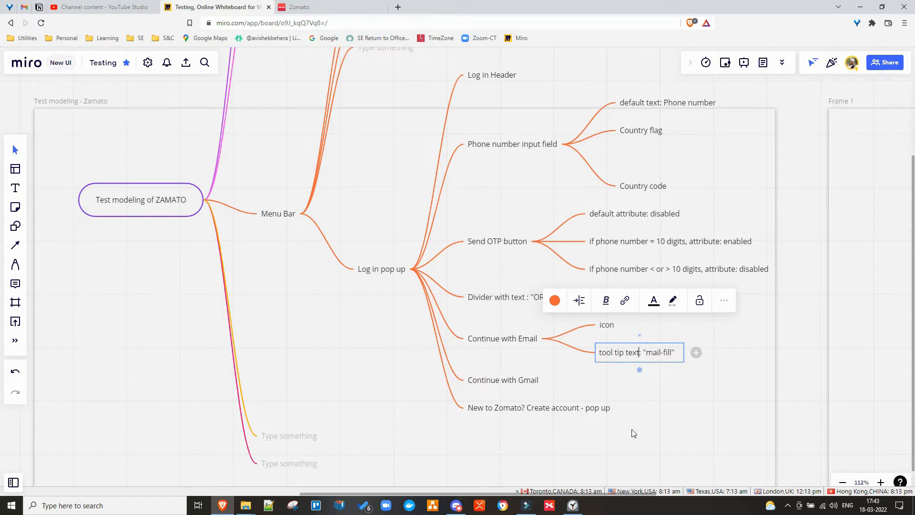
left_click(560, 361)
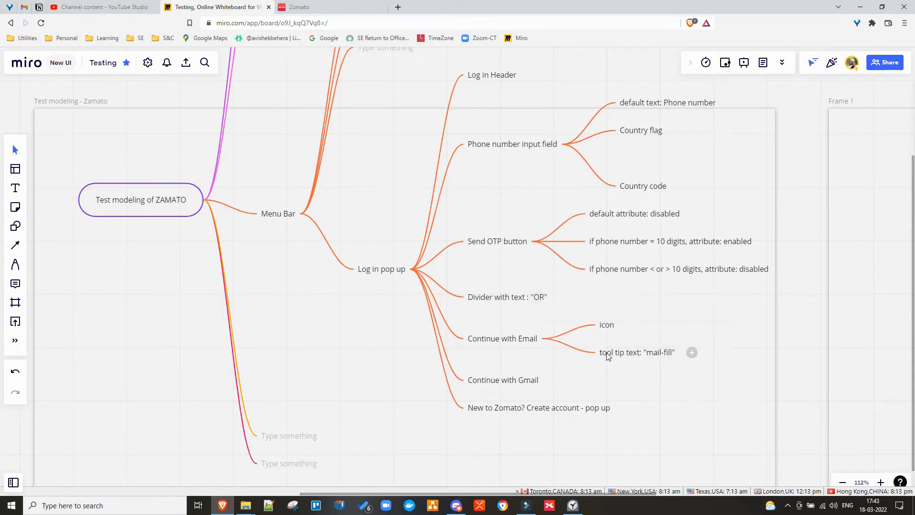
left_click(607, 353)
Restore the deleted tool tip node and make it a child of the icon node.
key("Delete")
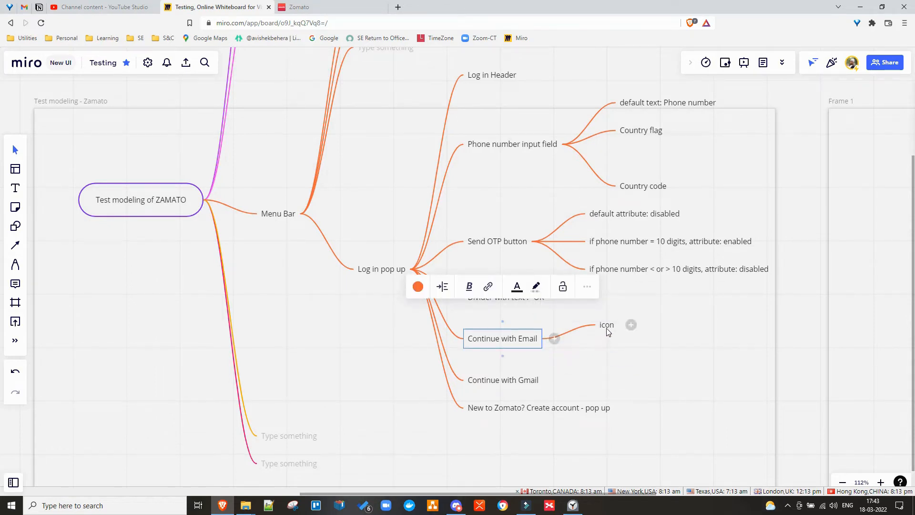
left_click(606, 325)
key("ctrl+z")
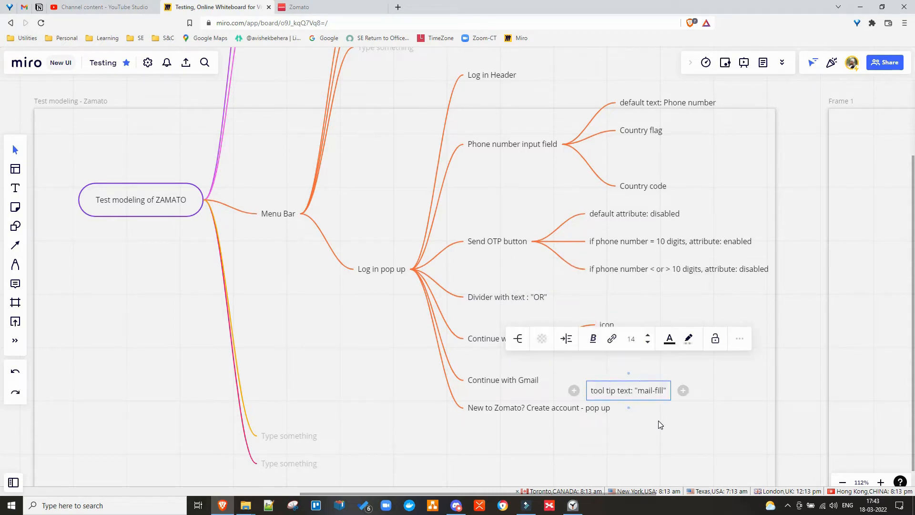
left_click(605, 390)
double_click(606, 390)
left_click(601, 295)
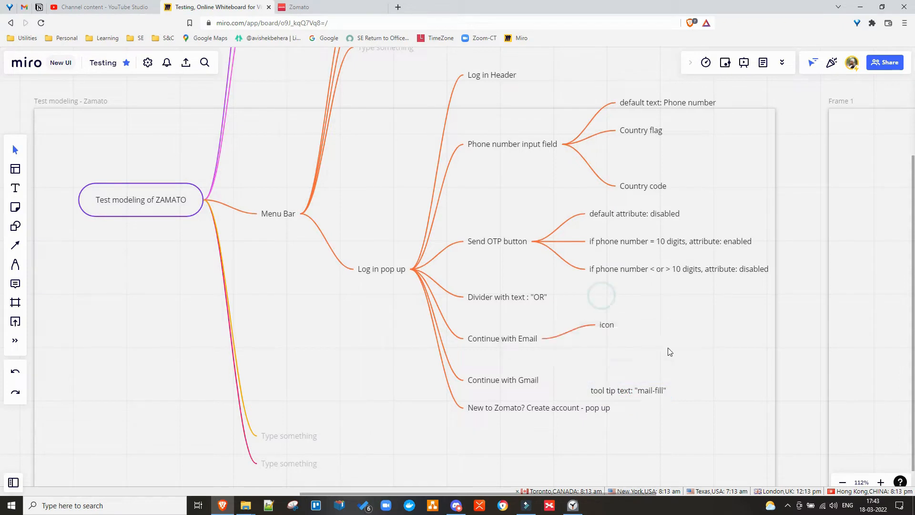
left_click(598, 387)
left_click_drag(590, 387, 603, 326)
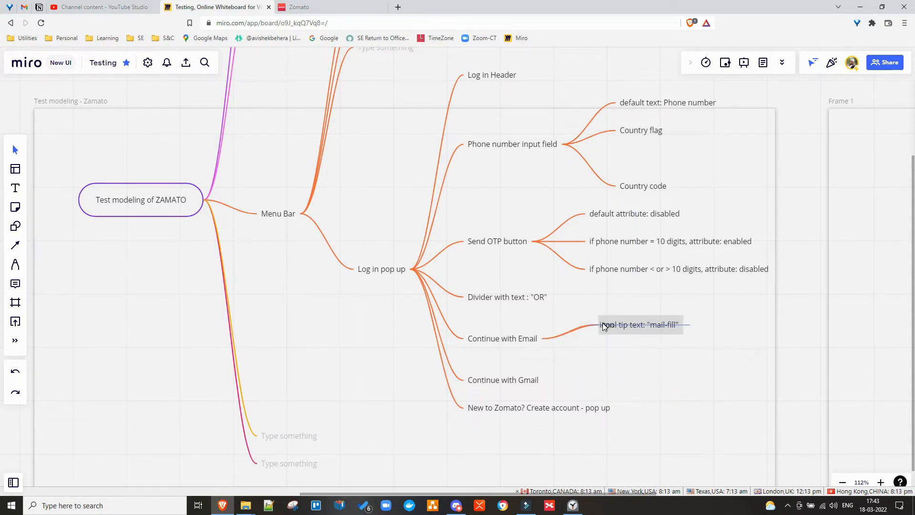
left_click_drag(646, 375, 637, 369)
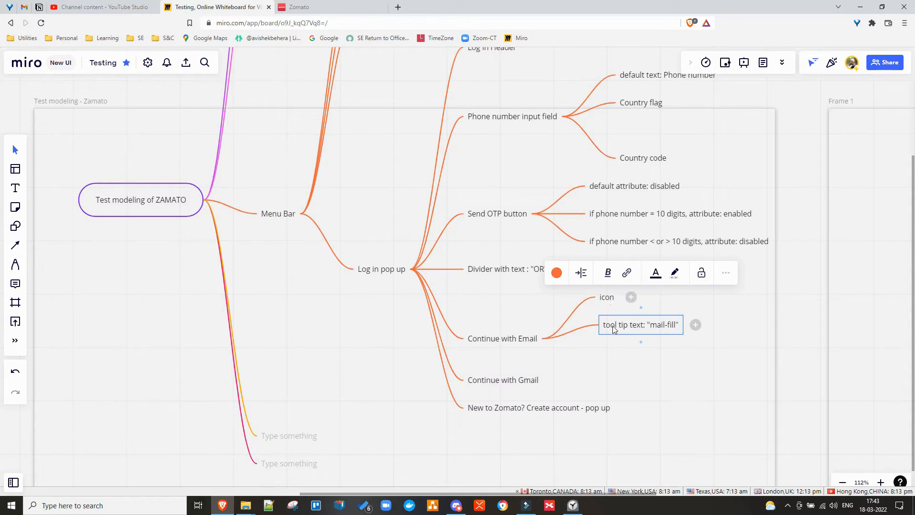
left_click_drag(611, 328, 624, 299)
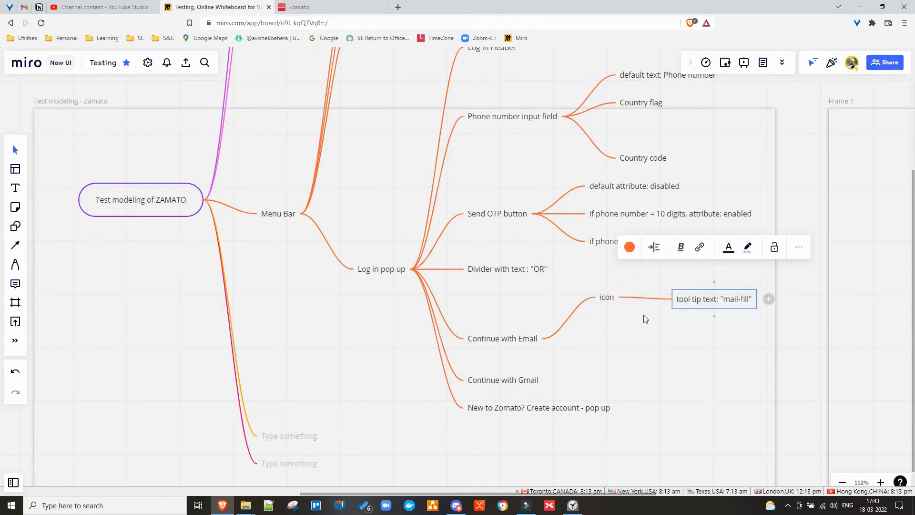
Add a new blank child node under Continue with Email.
left_click(606, 299)
left_click(520, 342)
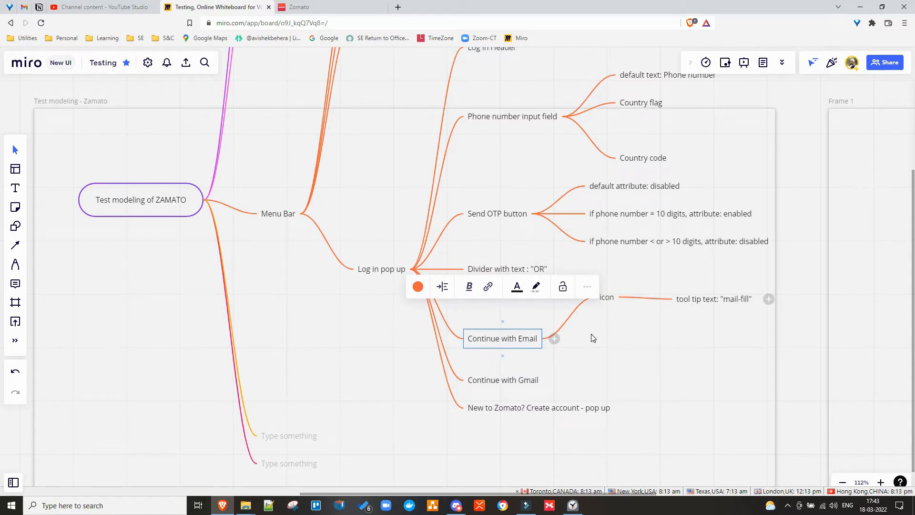
left_click(554, 339)
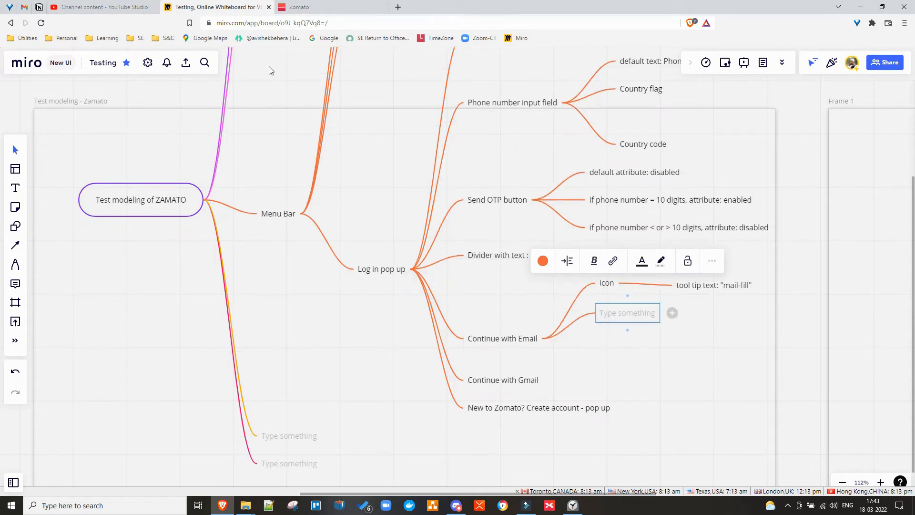
left_click(312, 7)
left_click(413, 205)
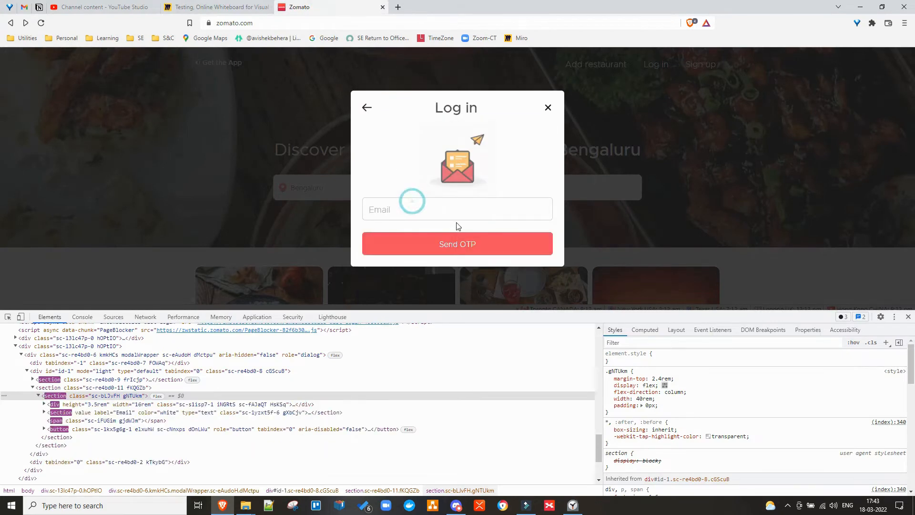
left_click(390, 216)
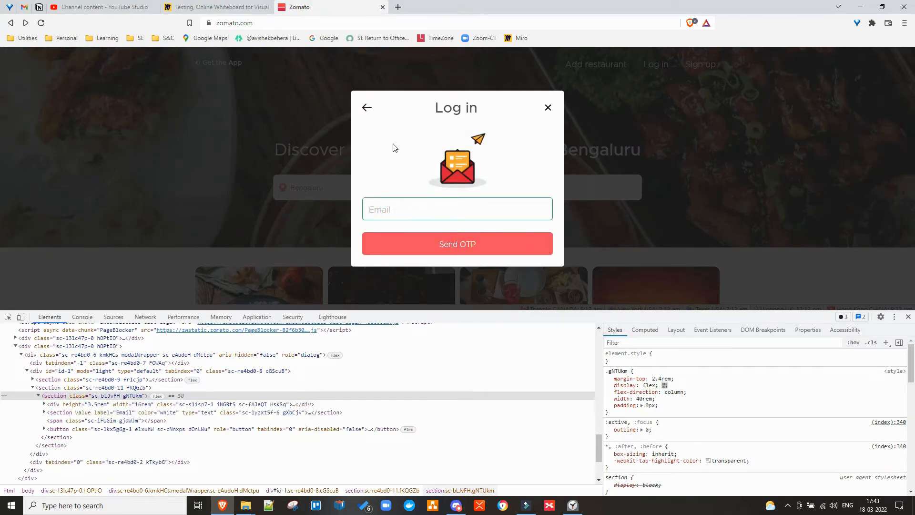
left_click(368, 107)
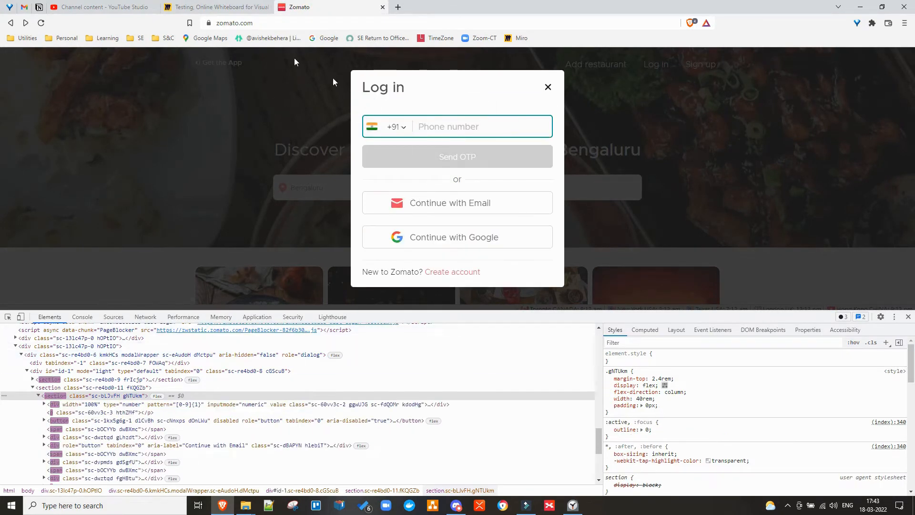
left_click(212, 14)
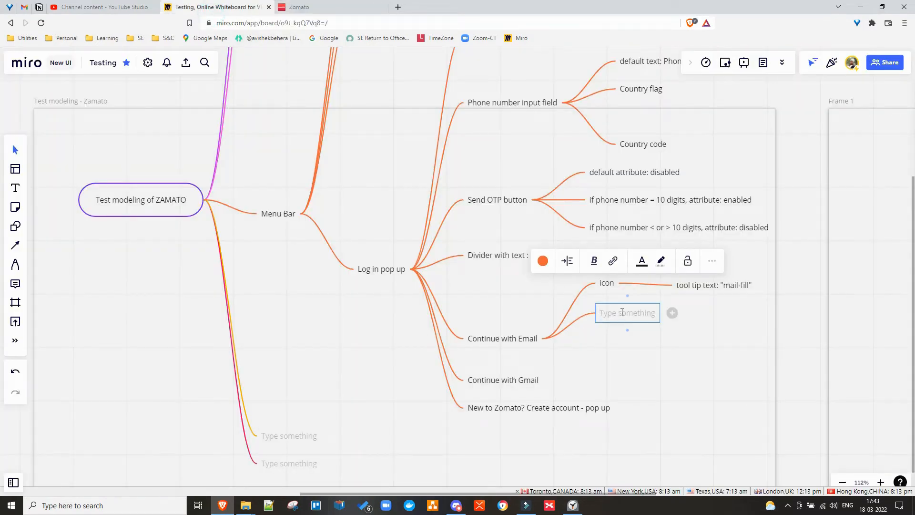
Label the new node 'Navigates to email input pop up', then check Zomato's Continue with Google.
type("Navigates to")
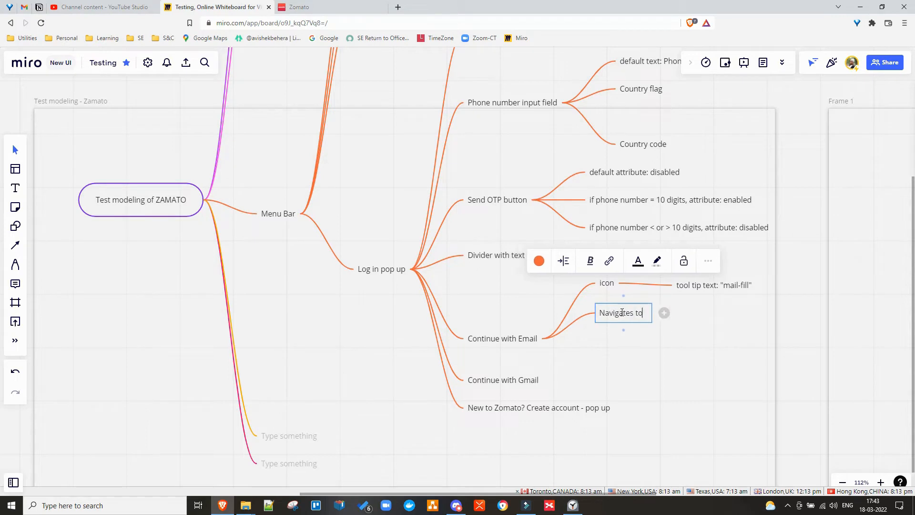
type(" email")
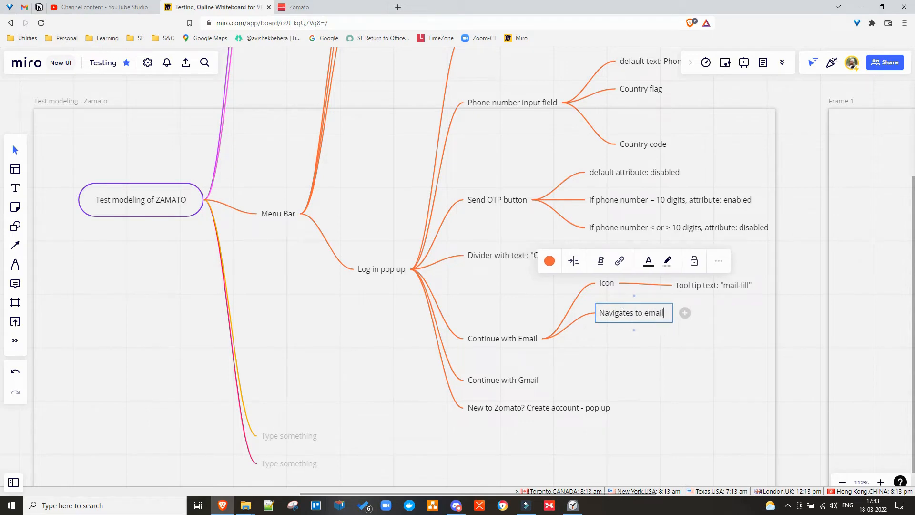
type(" input")
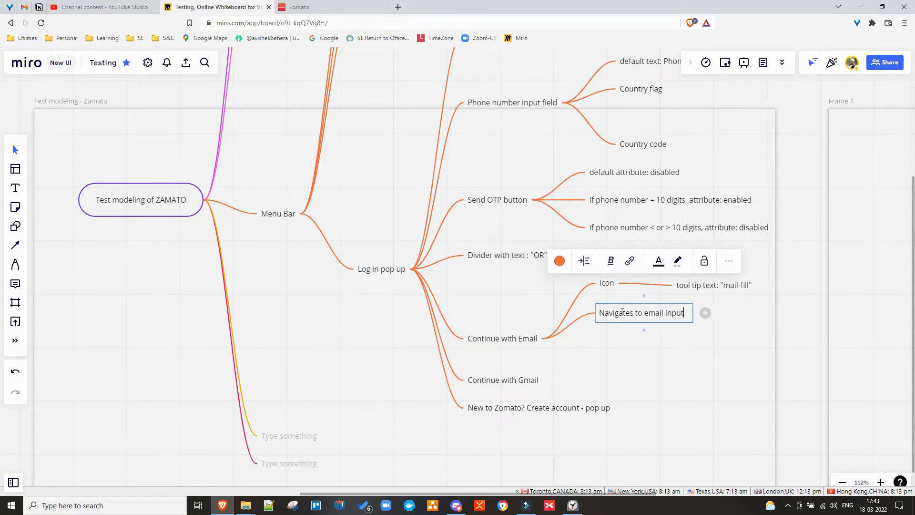
type(" pop up")
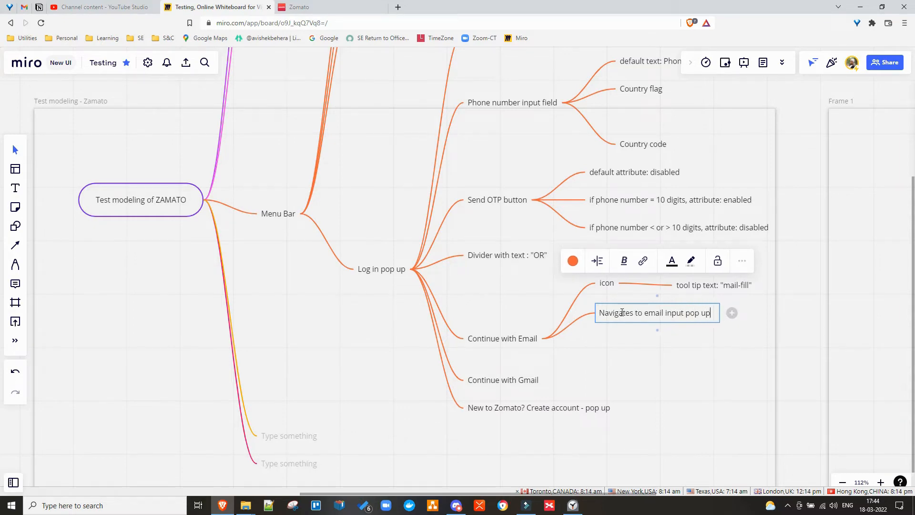
left_click(601, 371)
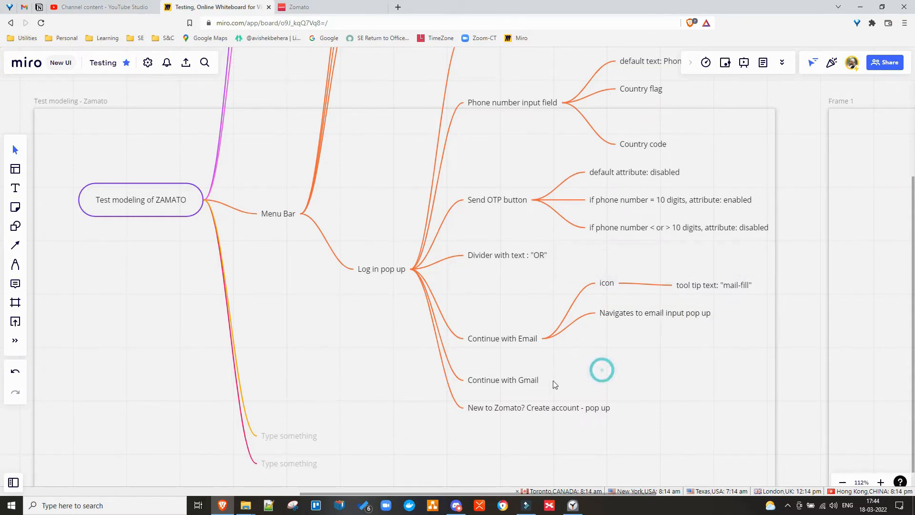
left_click(323, 12)
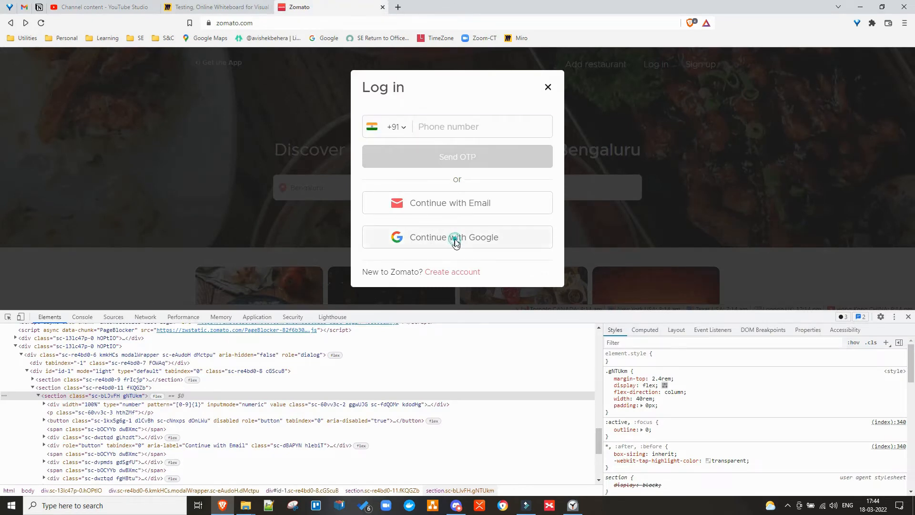
left_click(455, 237)
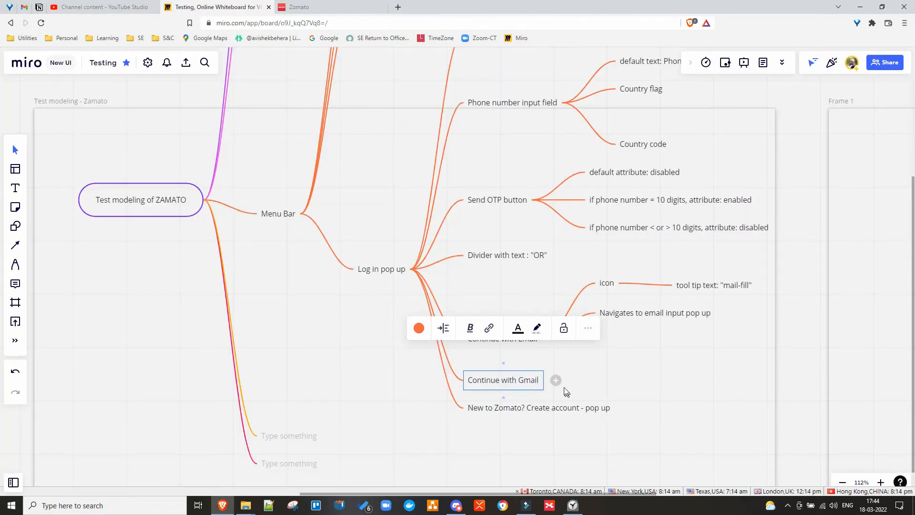
Add a 'gmail icon' node under Continue with Gmail and rename Email's icon node to 'email icon'.
left_click(556, 380)
type("icon")
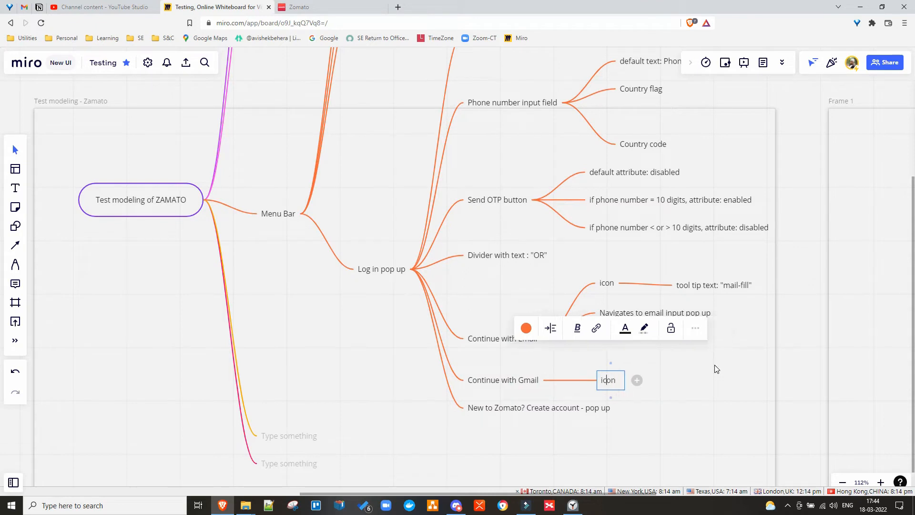
key("Home")
type("gmail")
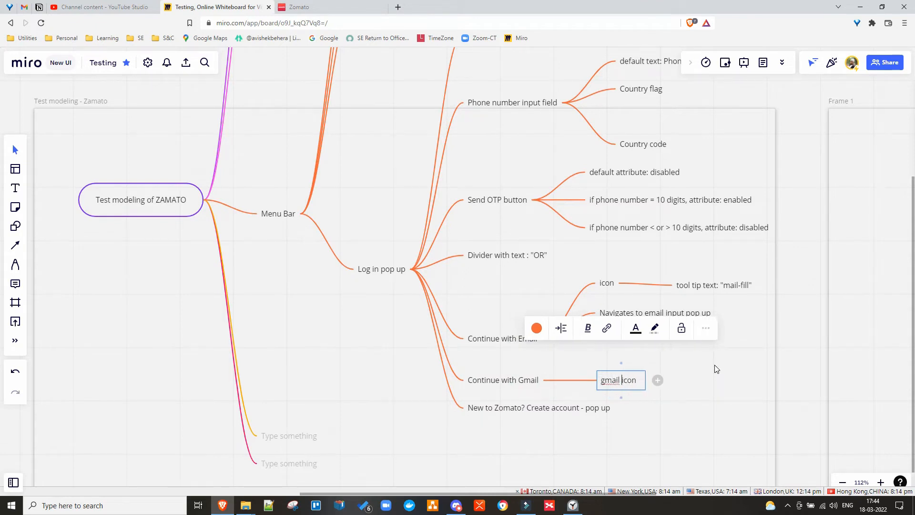
left_click(715, 369)
double_click(608, 285)
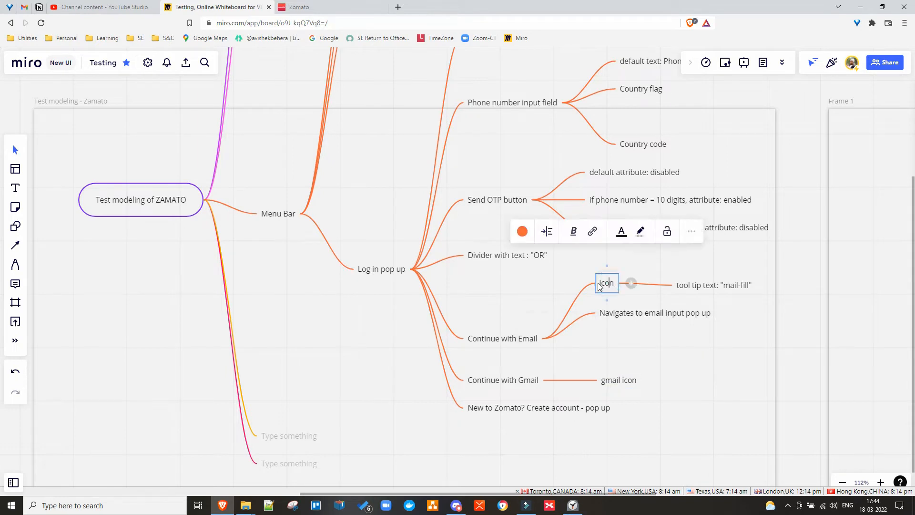
type("email")
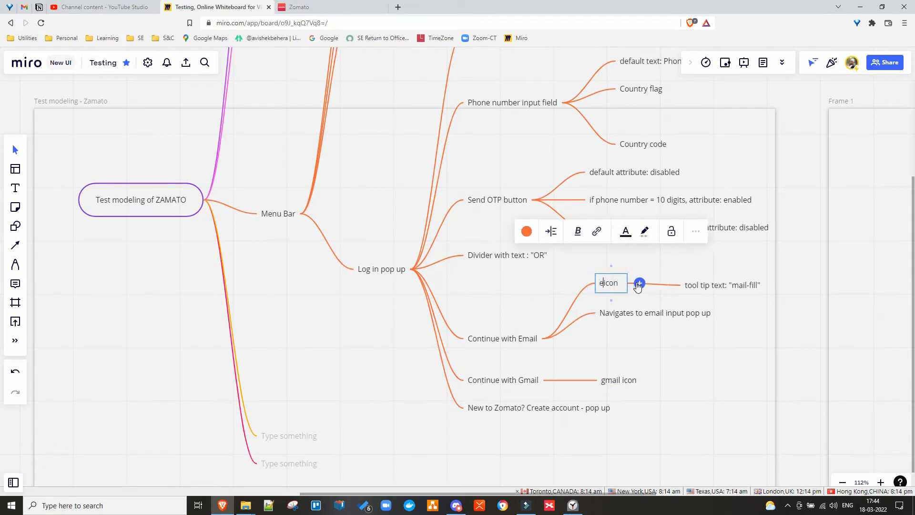
left_click(662, 422)
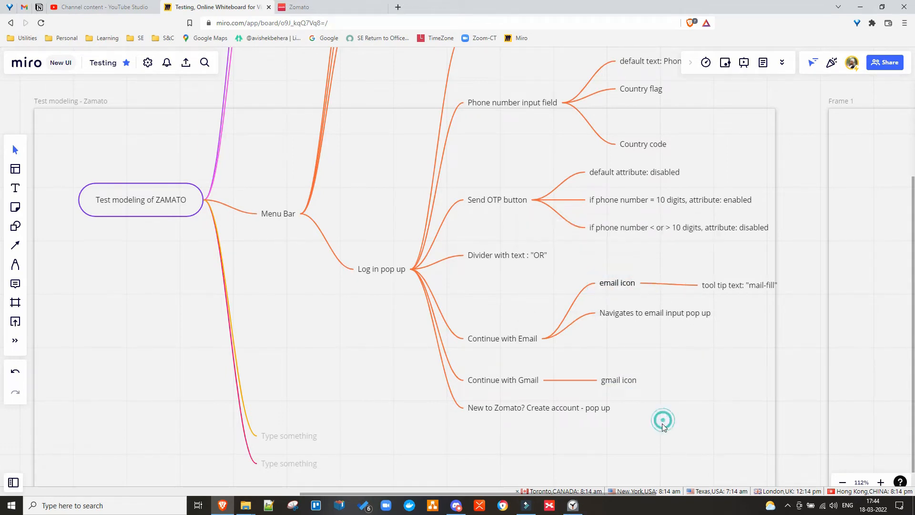
Check what Continue with Google opens on the Zomato log-in pop-up.
left_click(619, 381)
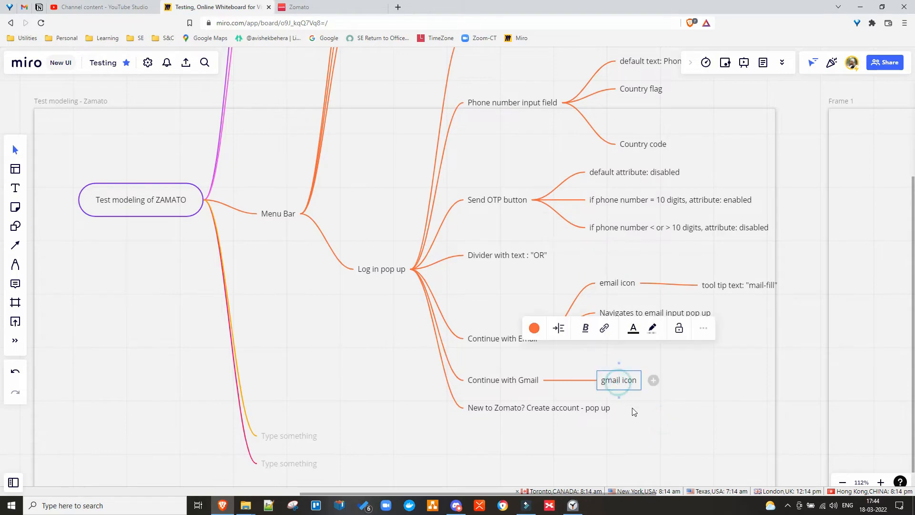
left_click(315, 8)
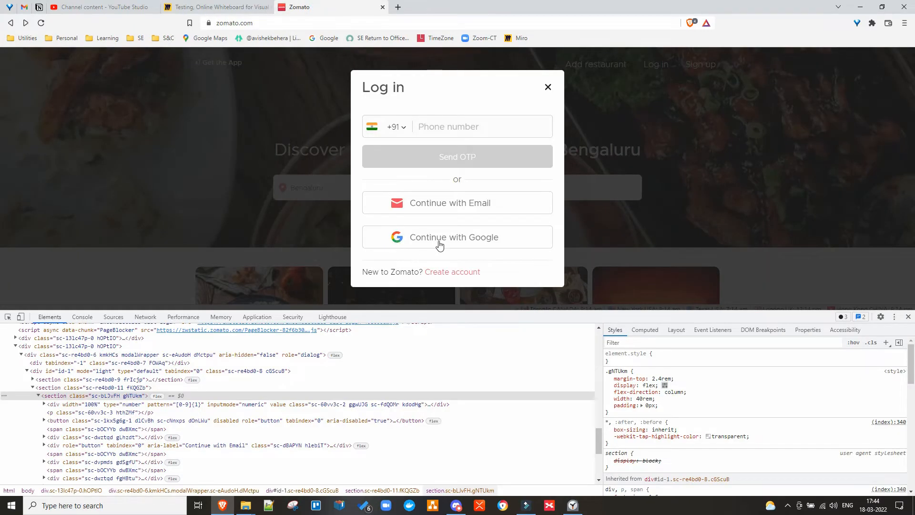
left_click(486, 238)
Add 'navigates to a new pop up window to login with gmail' under Continue with Gmail.
left_click(210, 7)
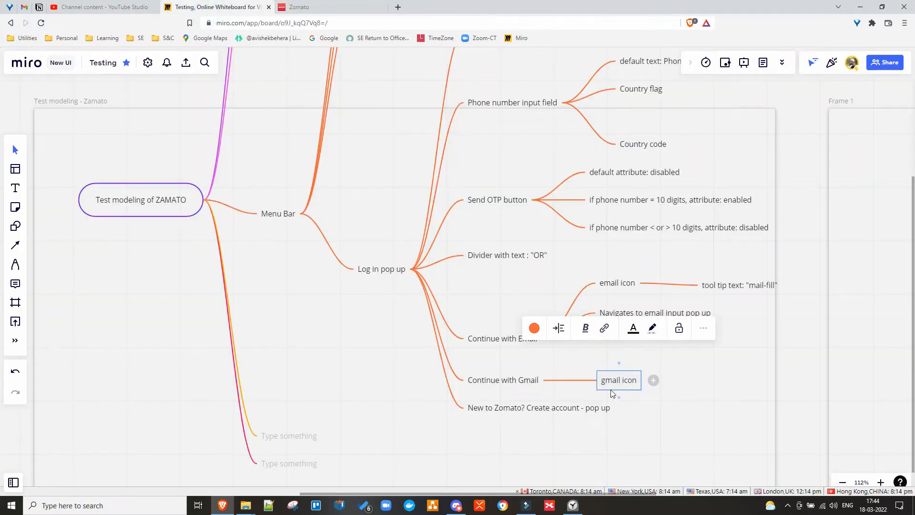
left_click(522, 380)
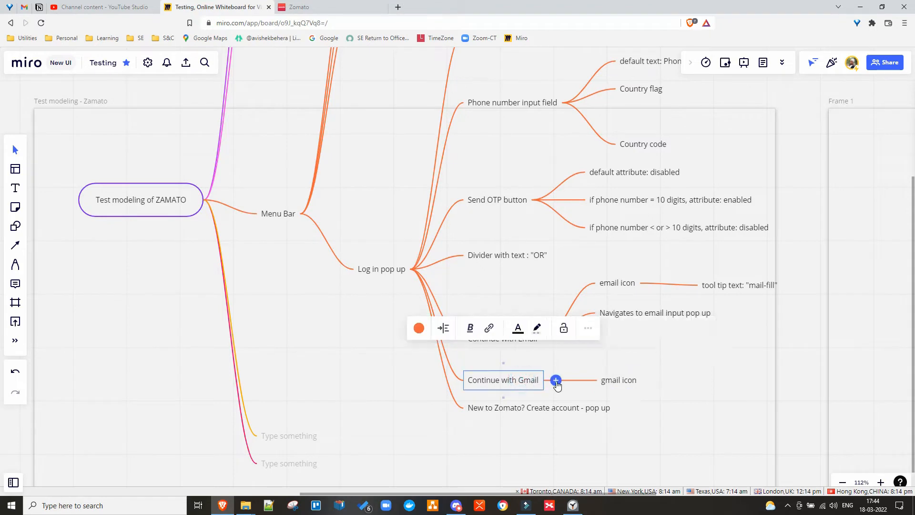
left_click(556, 381)
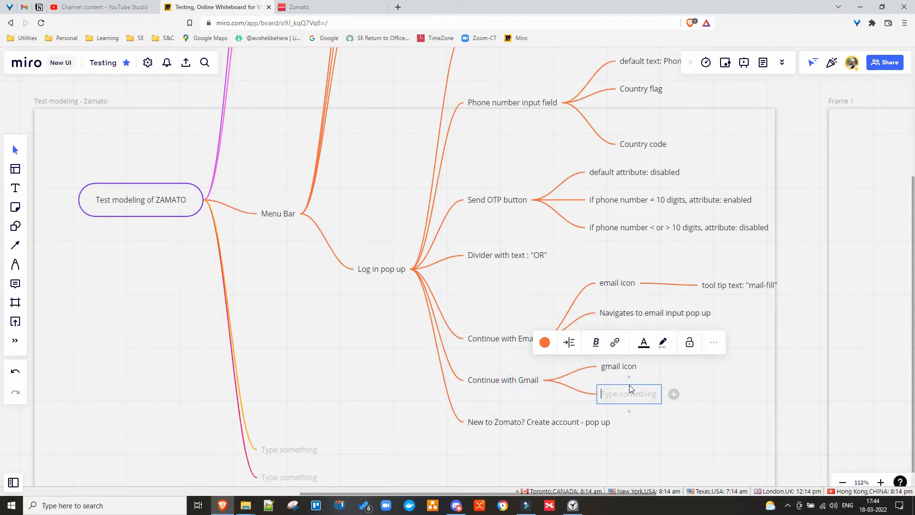
type("navigates")
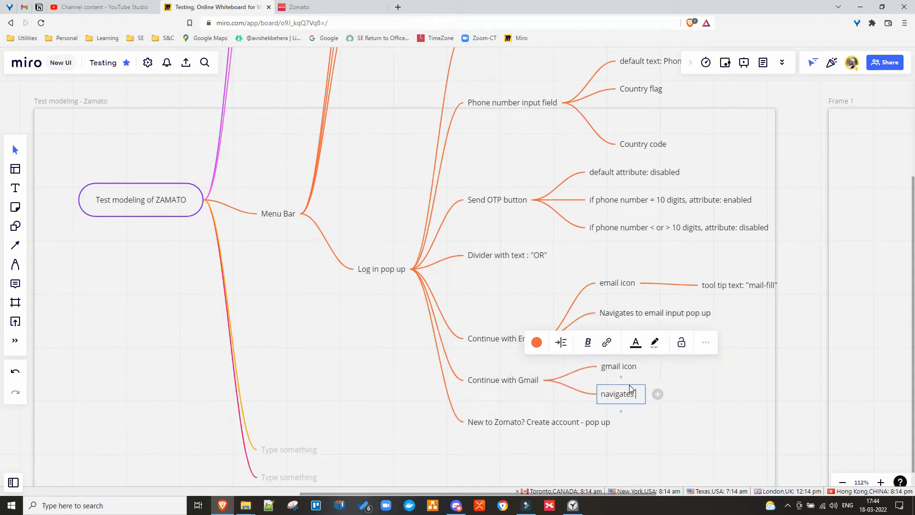
type(" to a new")
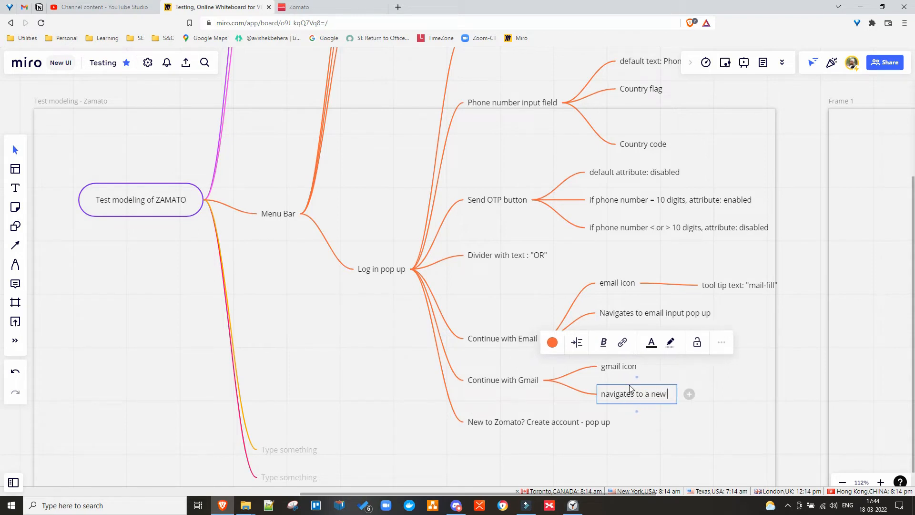
type(" pop")
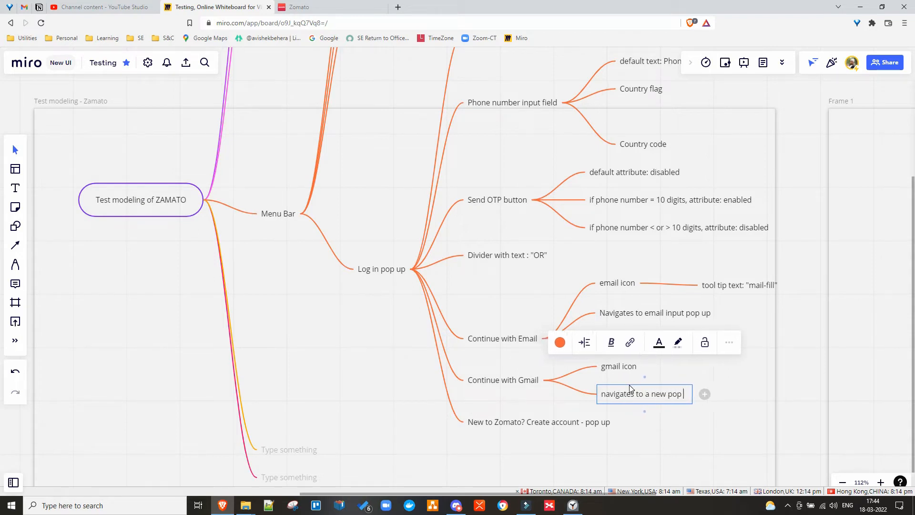
type(" up window")
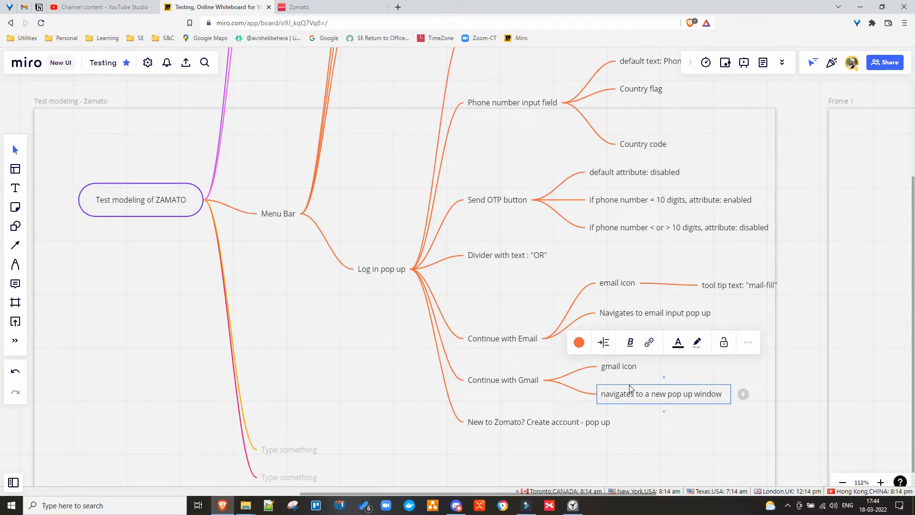
type(" to logi")
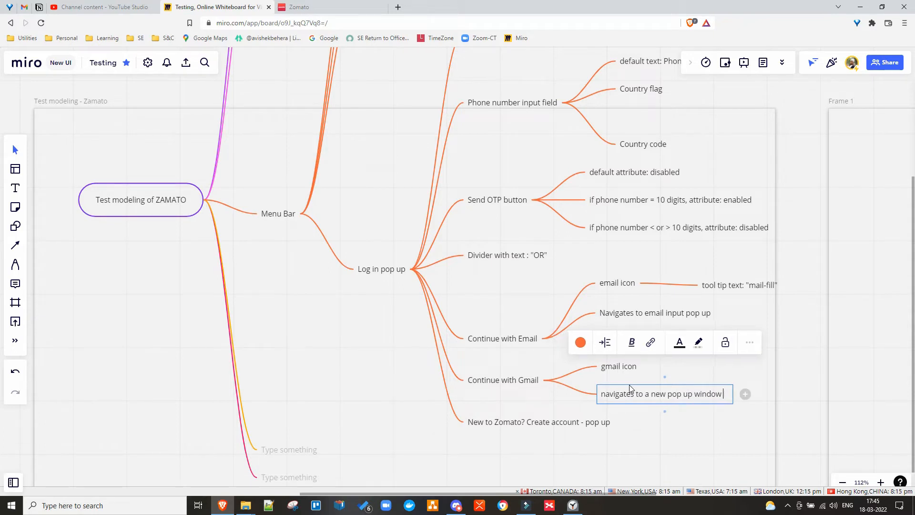
type("n wi")
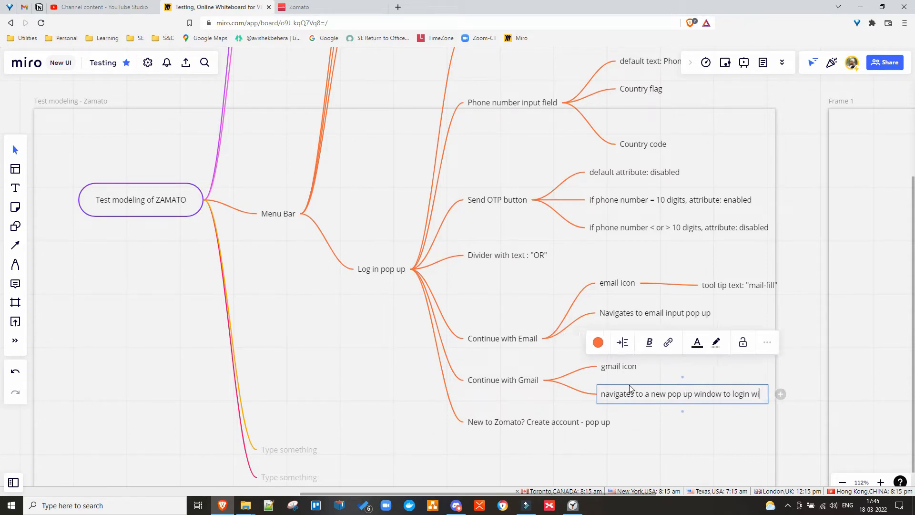
type("th gmail")
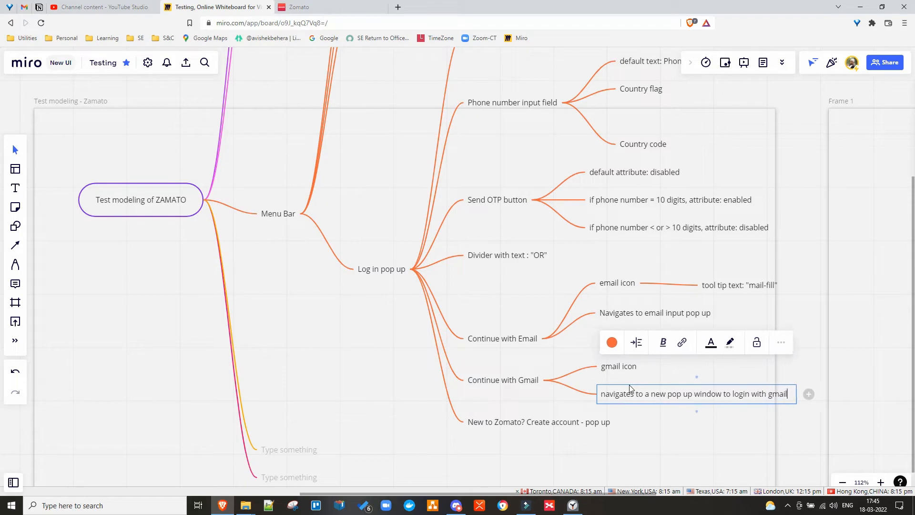
left_click(341, 378)
left_click(319, 9)
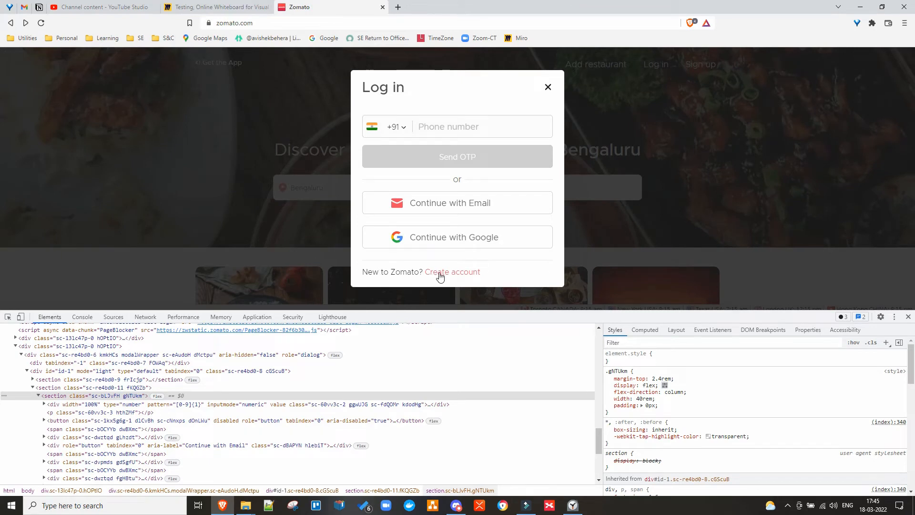
Open Zomato's Sign up form via Create account and select its heading.
left_click(229, 8)
left_click(528, 423)
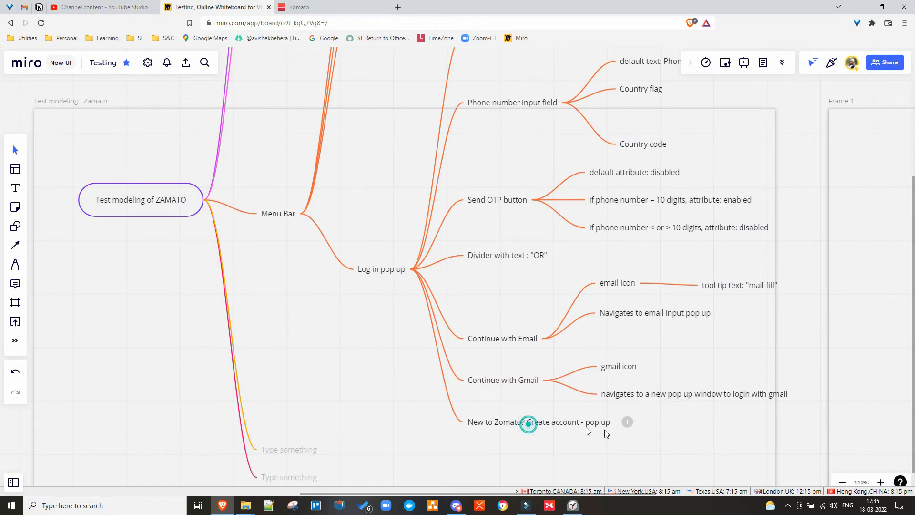
left_click(304, 8)
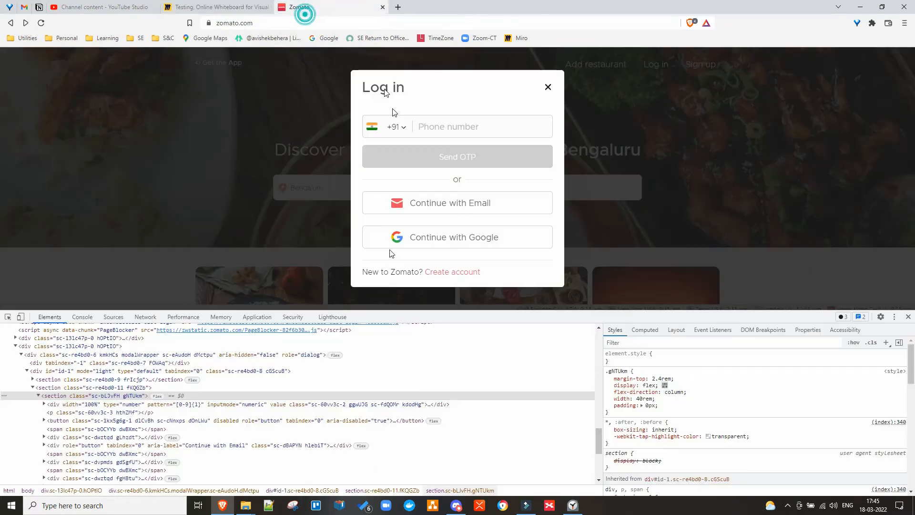
left_click(458, 270)
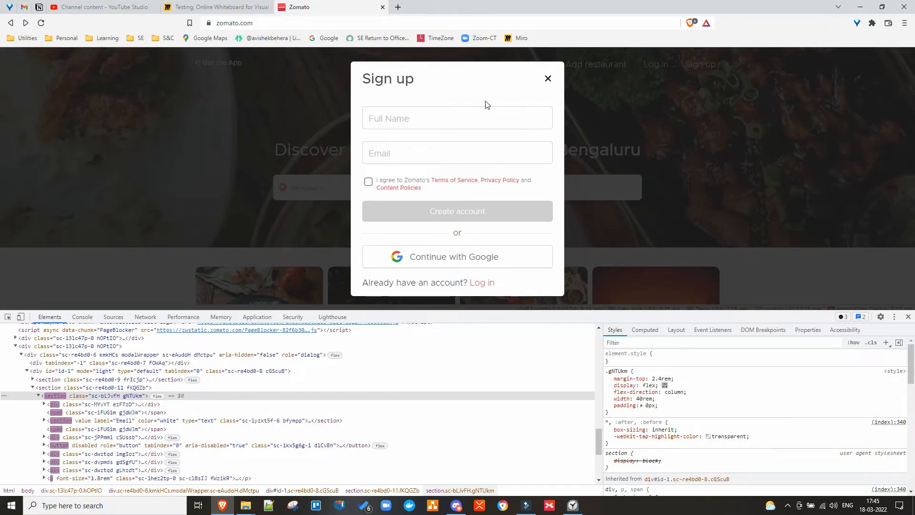
left_click_drag(365, 79, 418, 95)
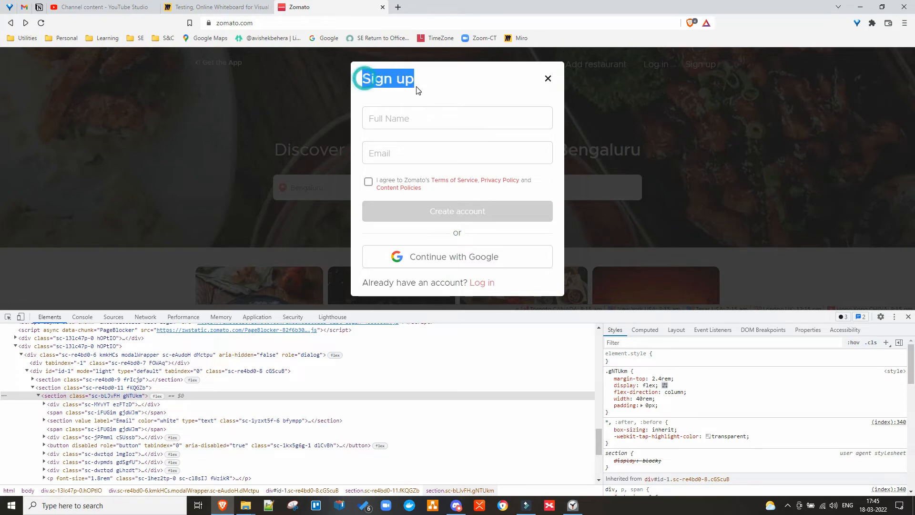
Add a child 'navigates to Sign up pop up' under the New to Zomato? Create account node.
left_click(200, 8)
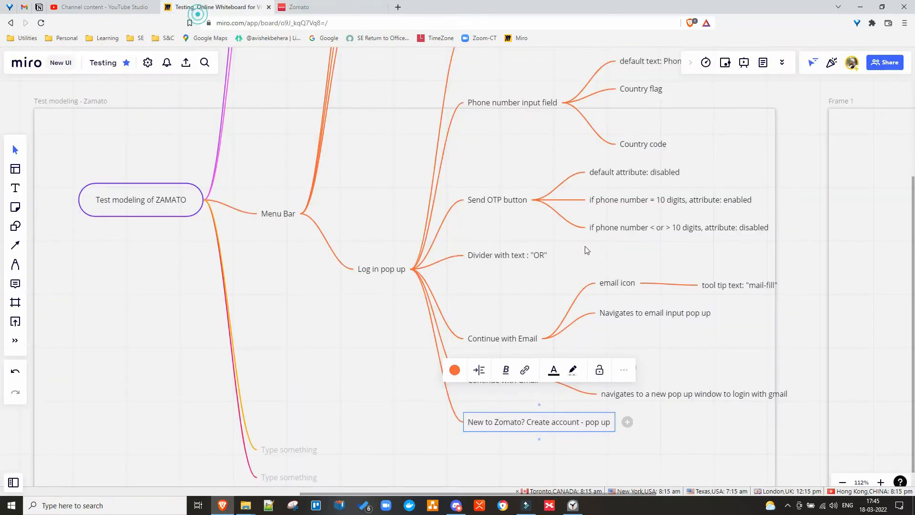
left_click(628, 424)
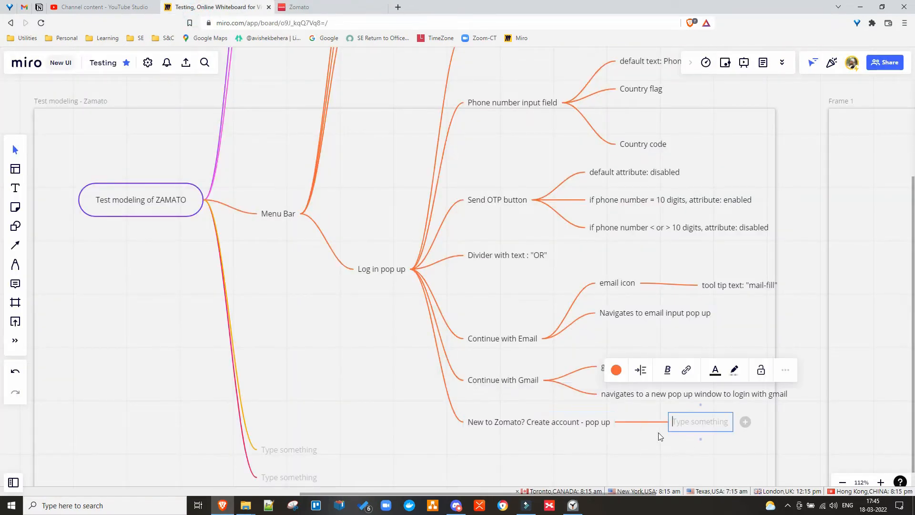
type("nav")
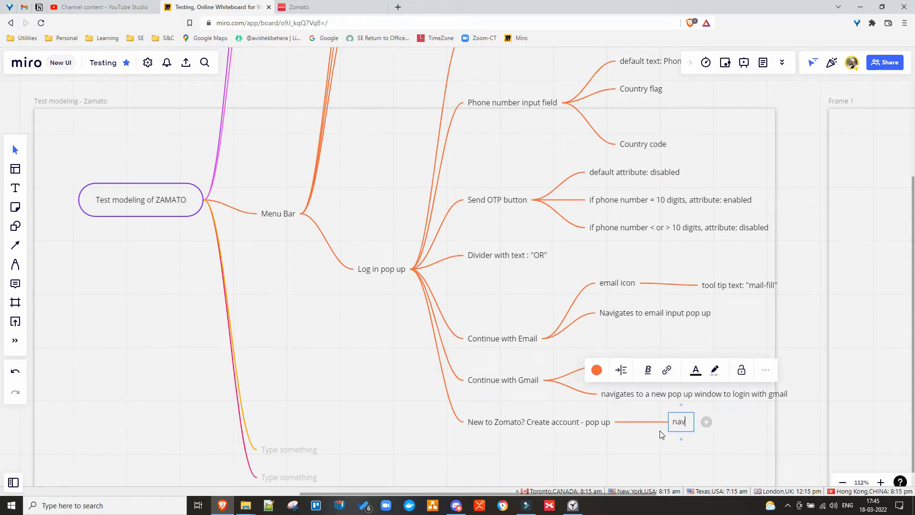
type("igates to Sign up")
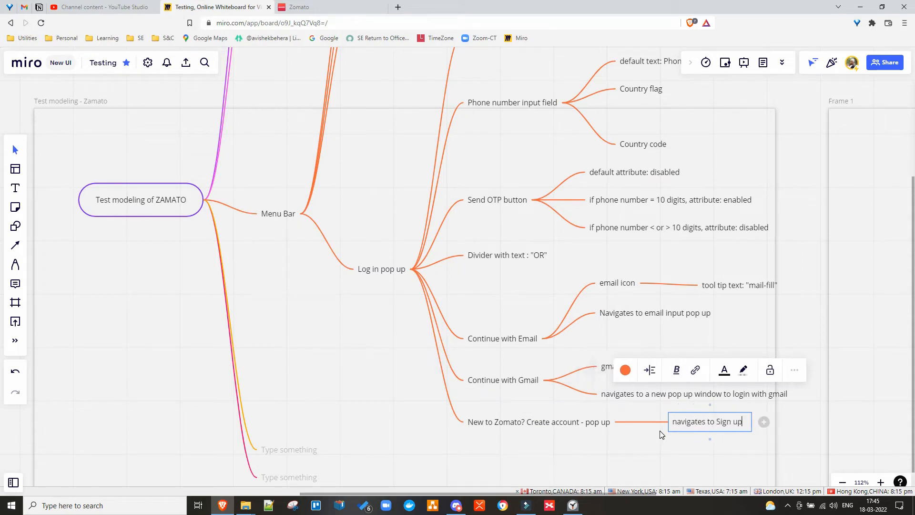
type(" pop up")
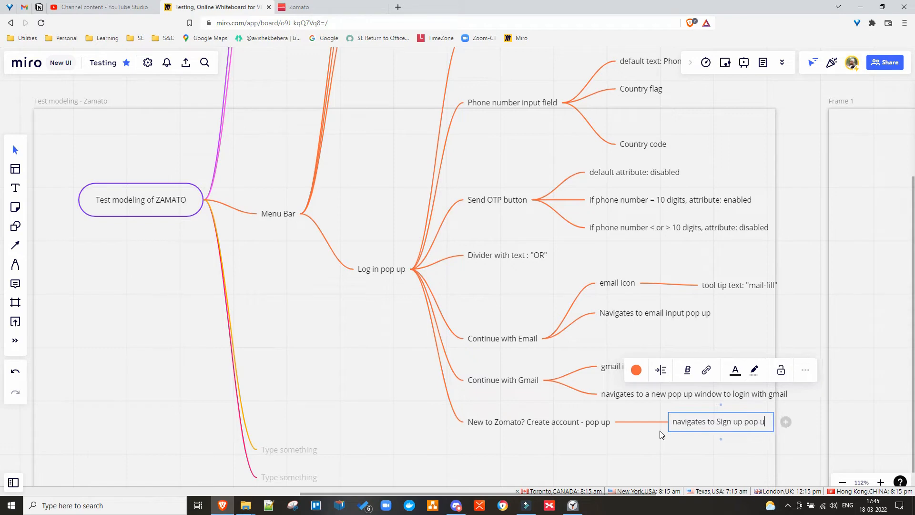
left_click(600, 457)
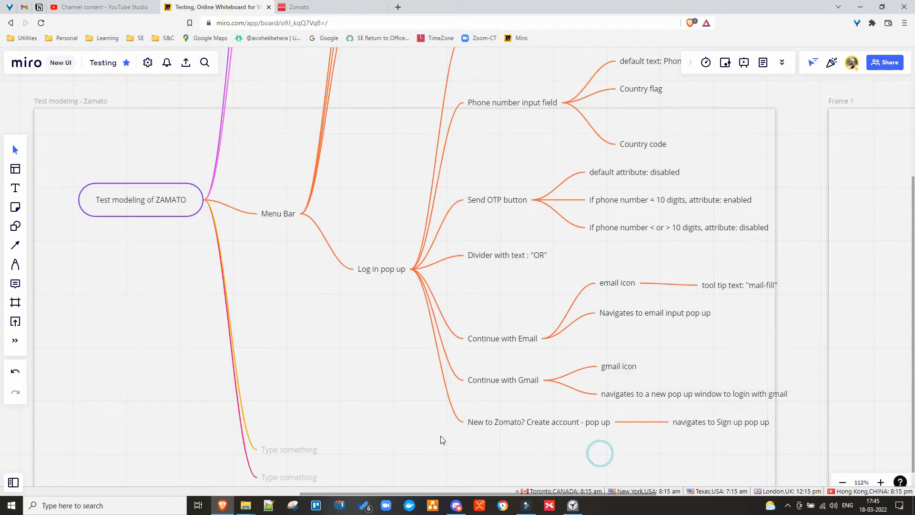
scroll(397, 281, "up", 4)
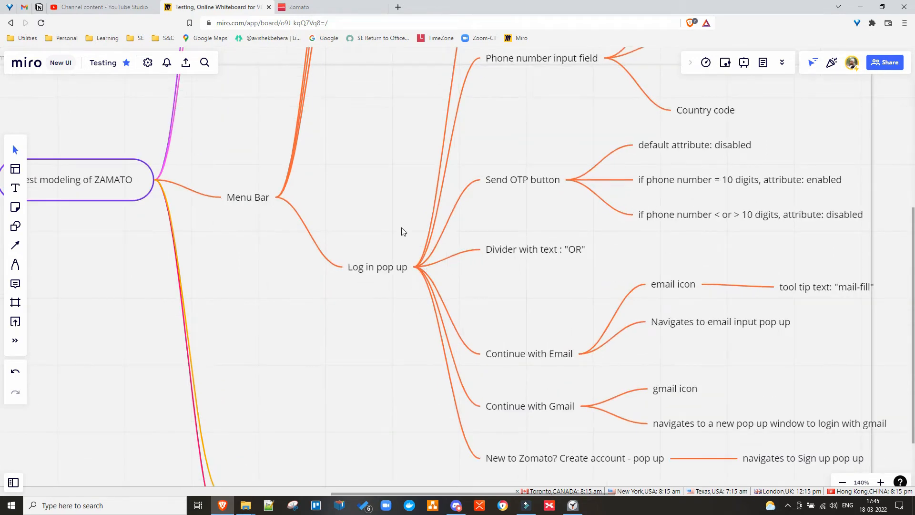
Reposition the mind map and delete the empty nodes under Add restaurant Link and WEB.
scroll(392, 231, "down", 5)
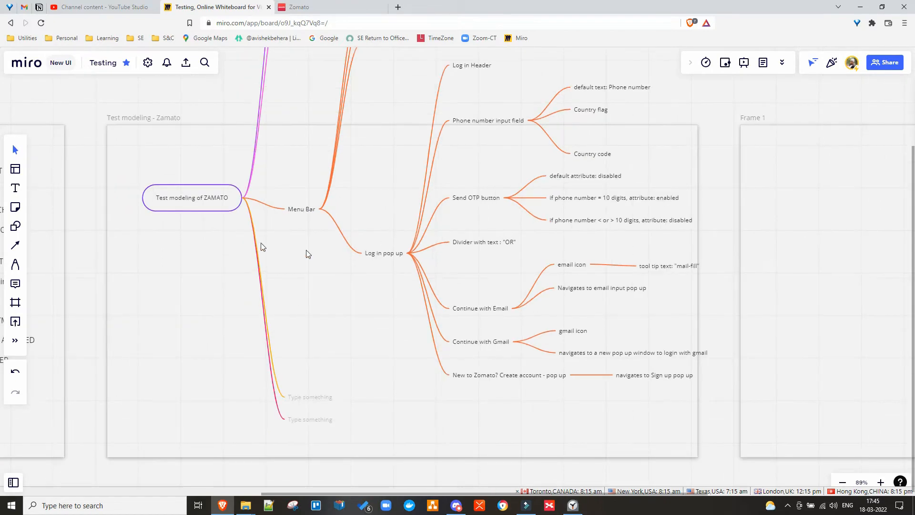
left_click_drag(196, 199, 182, 296)
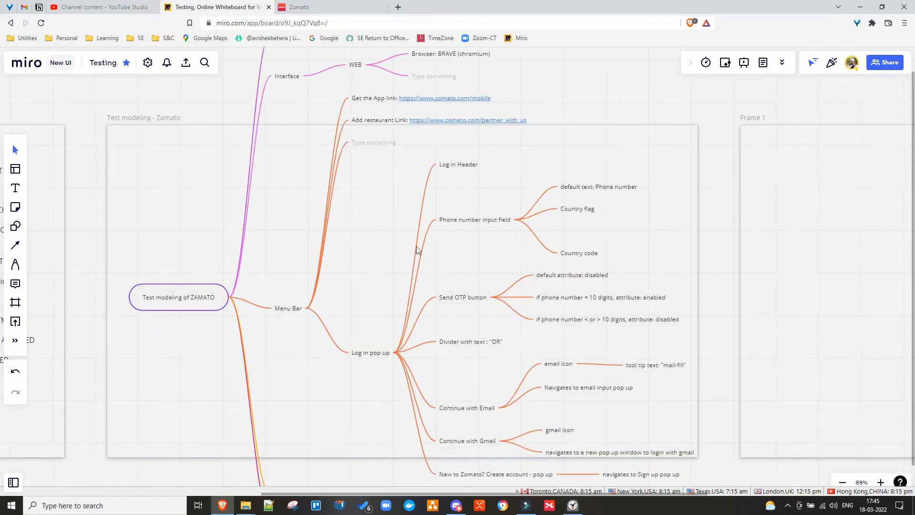
left_click_drag(184, 292, 159, 402)
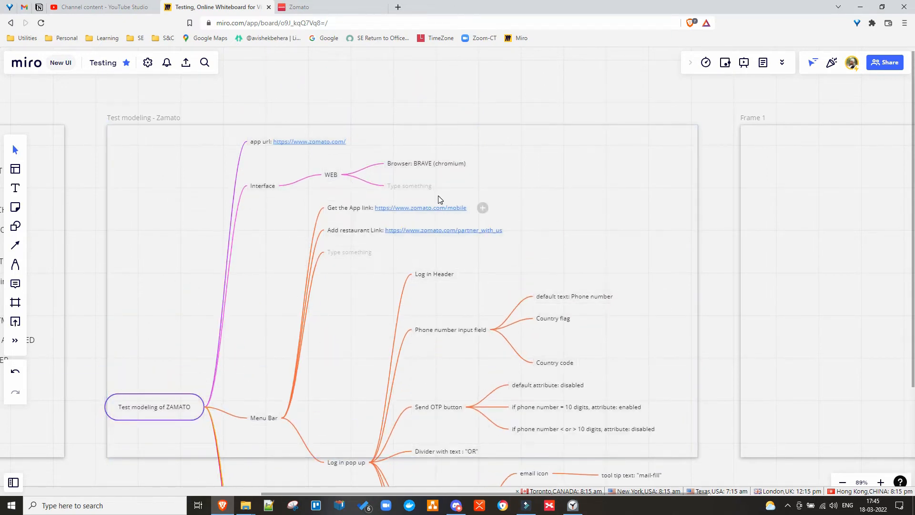
left_click(342, 252)
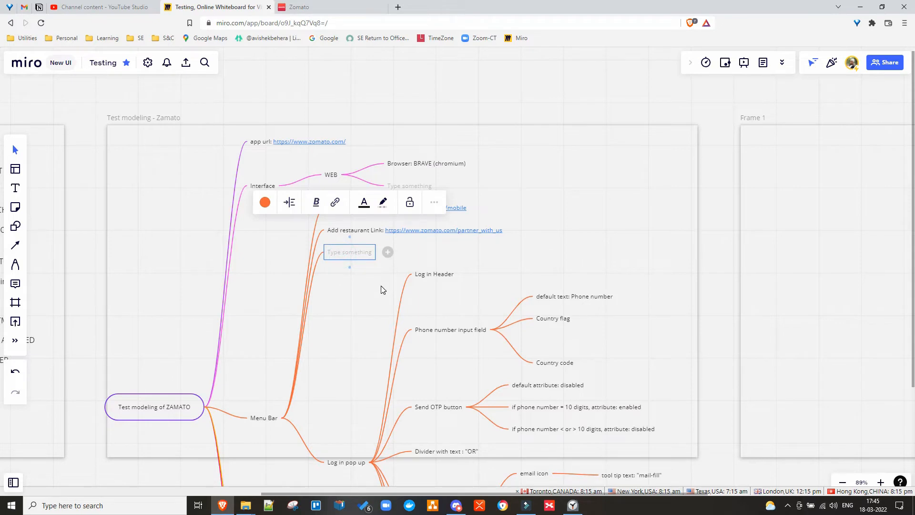
key("Delete")
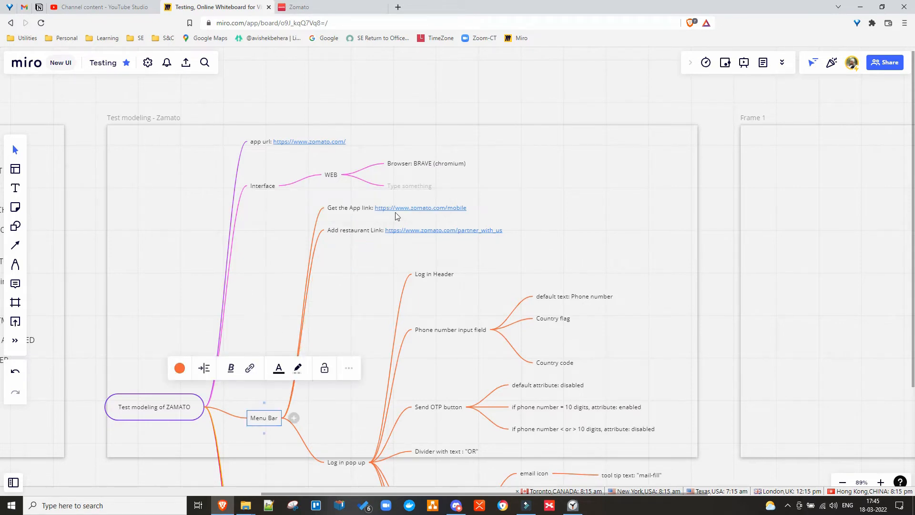
left_click(405, 186)
key("Delete")
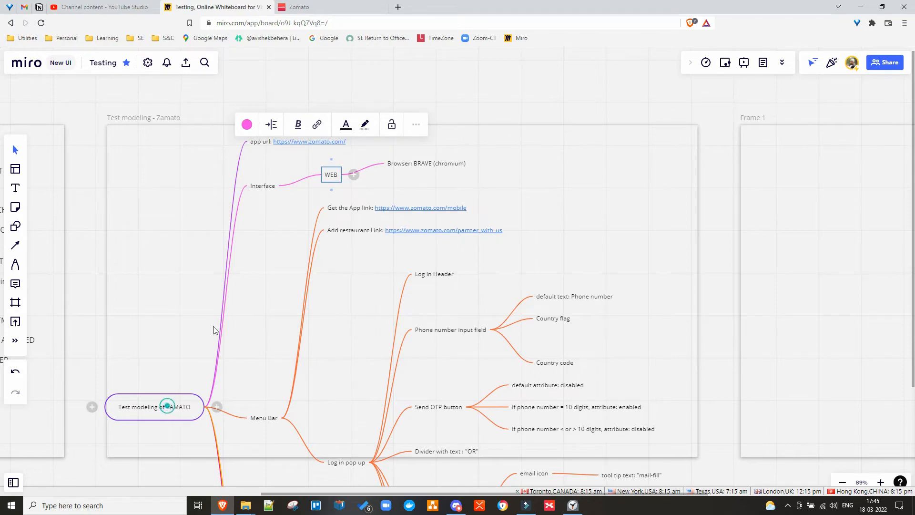
Delete the two remaining empty placeholder nodes, recenter the map, and switch to Zomato.
left_click_drag(173, 404, 233, 205)
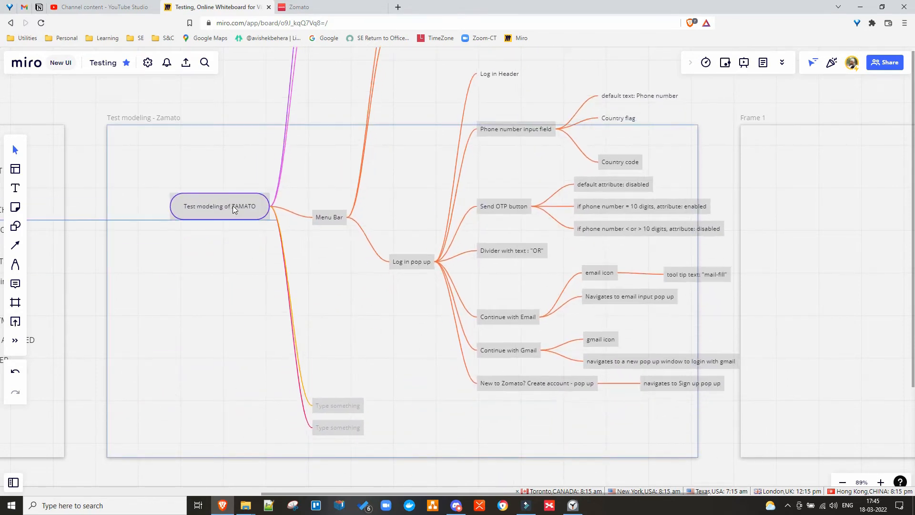
left_click(331, 412)
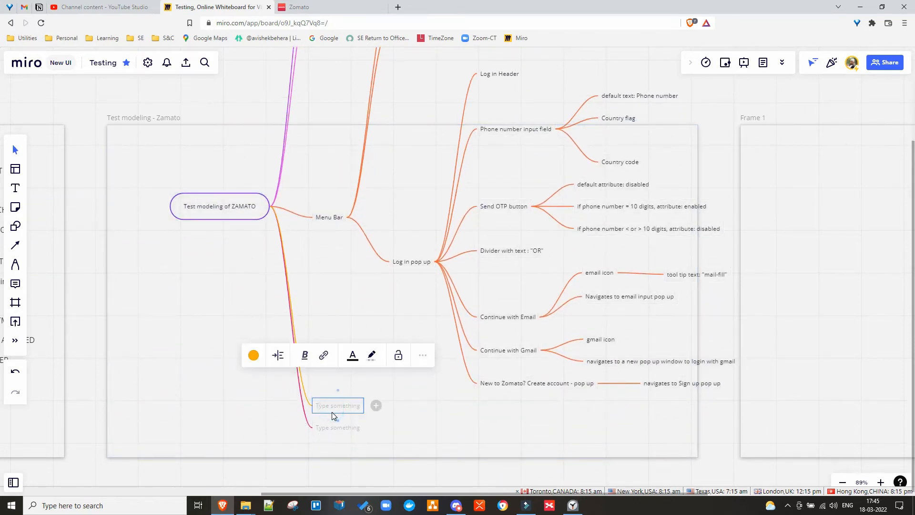
key("Delete")
left_click(333, 425)
key("Delete")
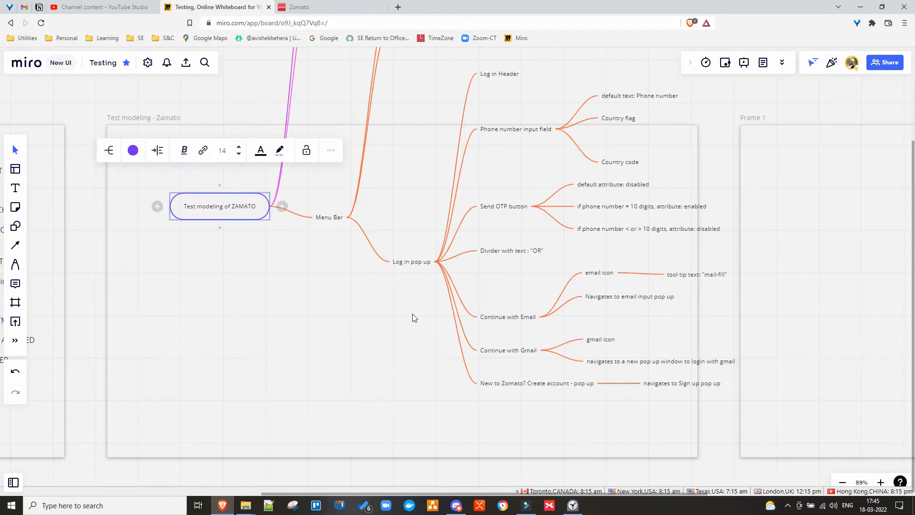
left_click_drag(244, 212, 208, 293)
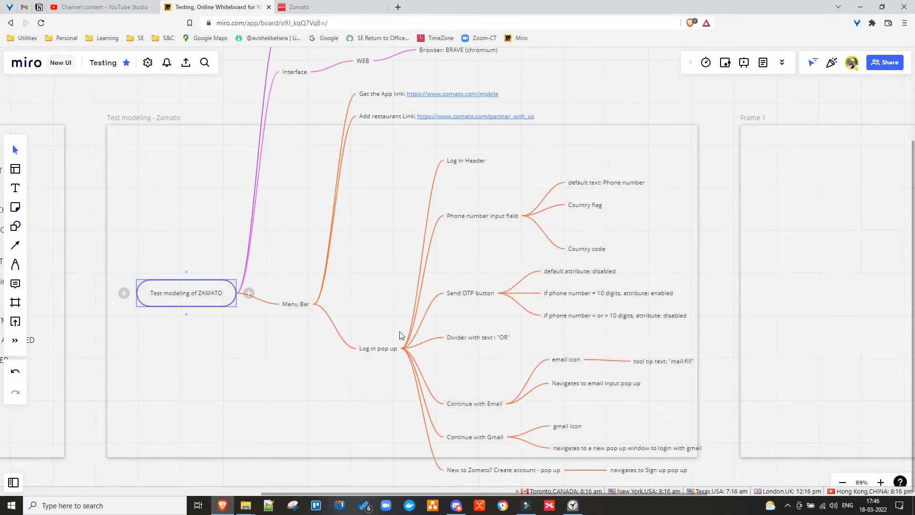
left_click(300, 7)
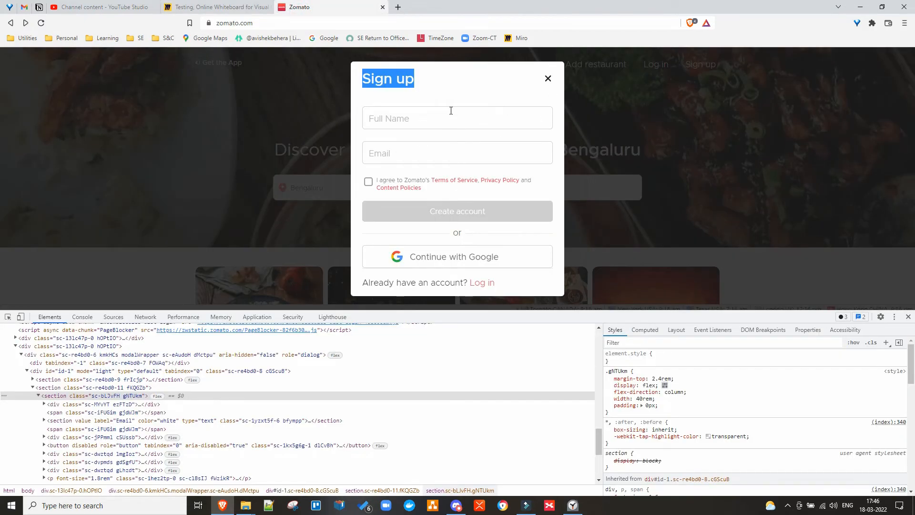
Close Zomato's Sign up dialog and inspect the header Sign up link's markup in DevTools.
left_click(549, 79)
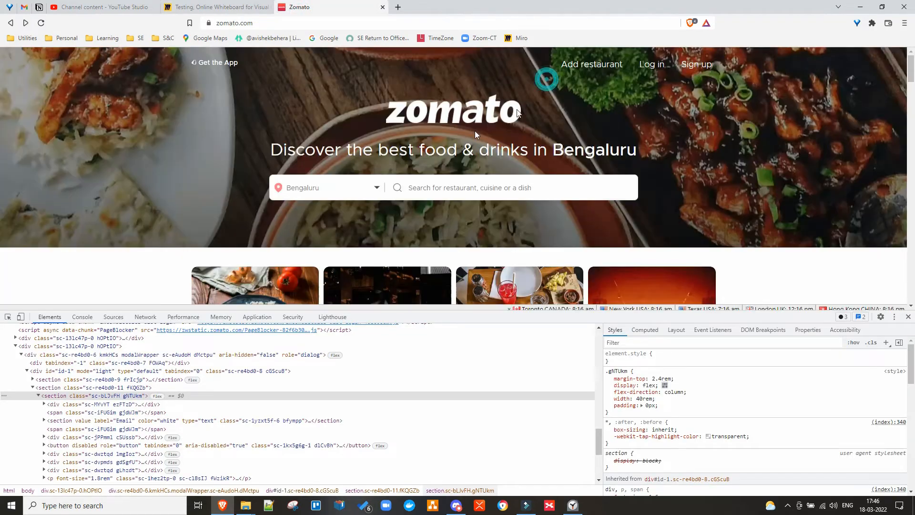
right_click(697, 70)
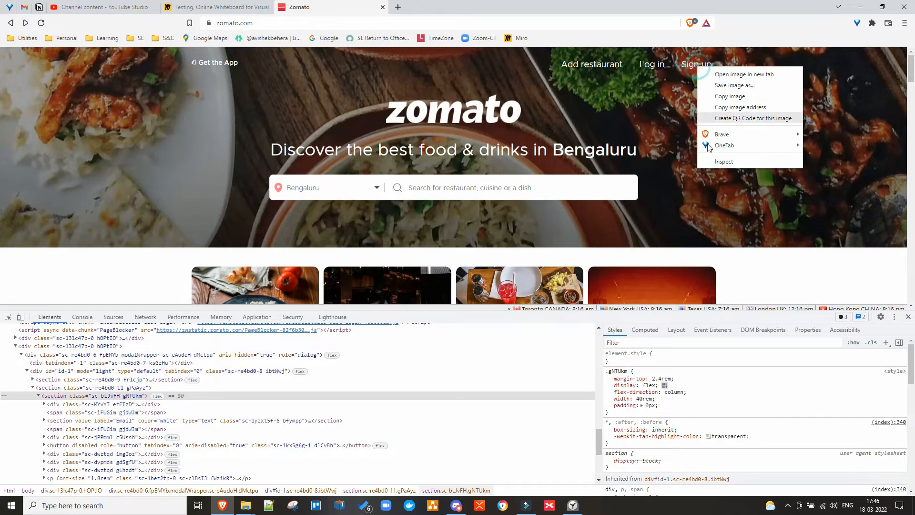
left_click(710, 162)
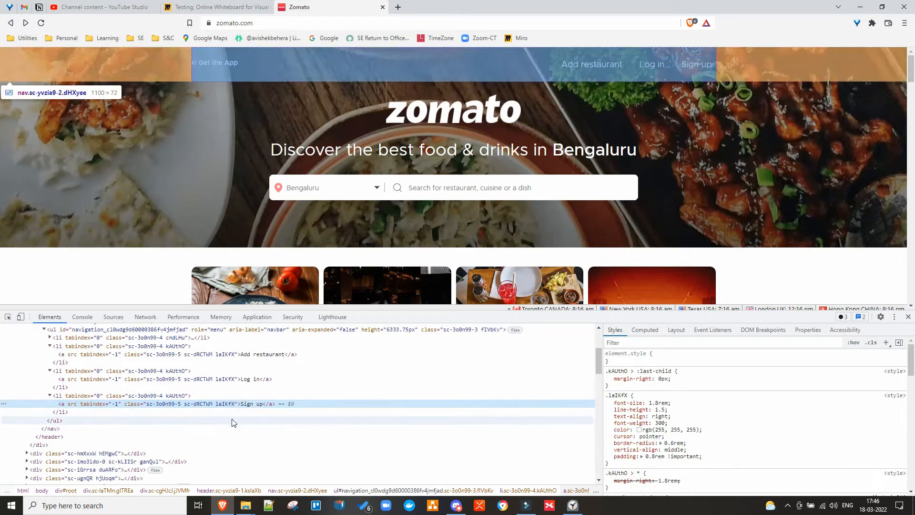
double_click(251, 404)
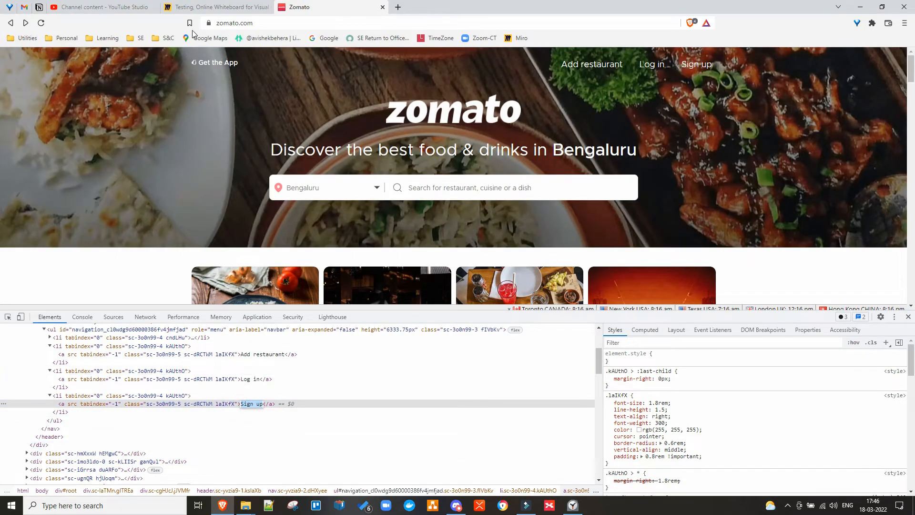
left_click(199, 13)
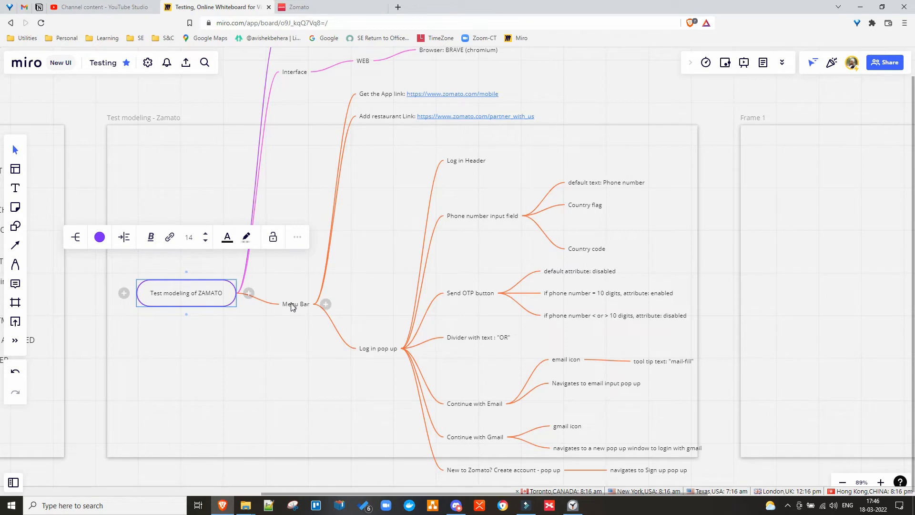
Add a 'Sign up pop up' sibling node below 'Log in pop up' in the Menu Bar branch.
scroll(341, 353, "down", 3)
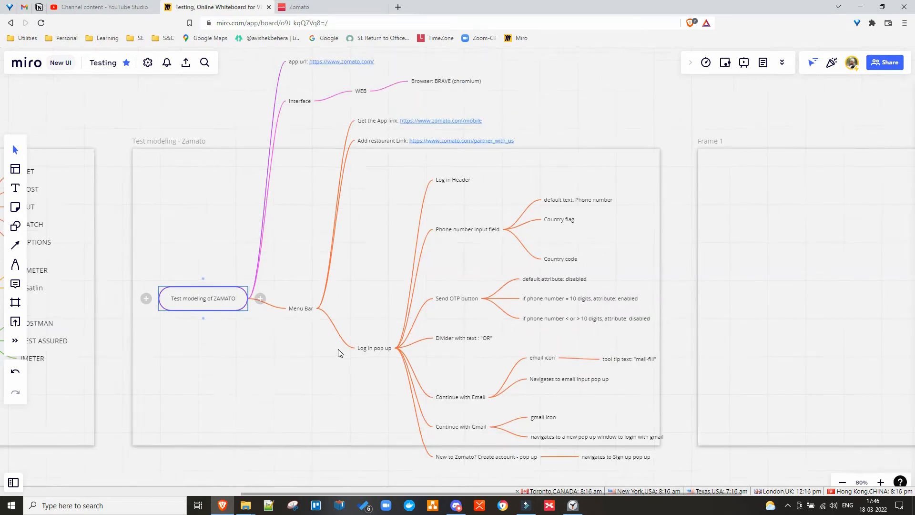
left_click(366, 347)
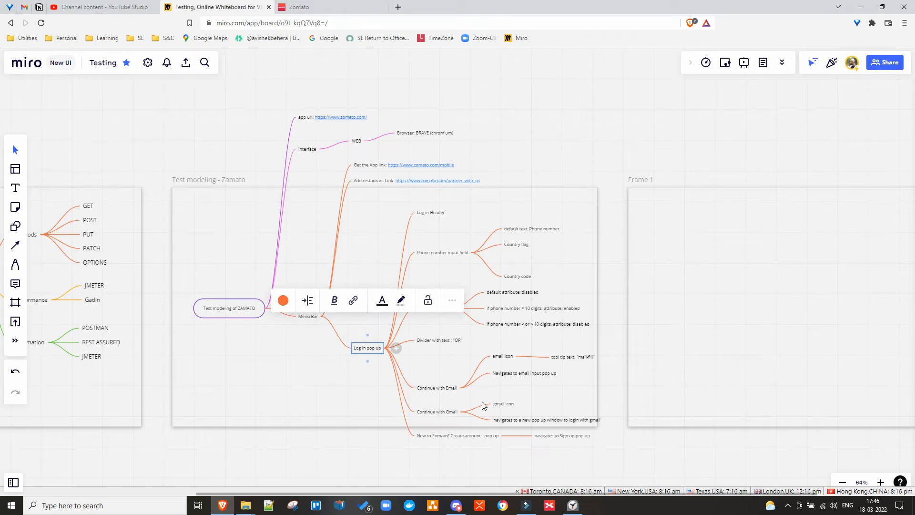
key("Return")
type("Sign up")
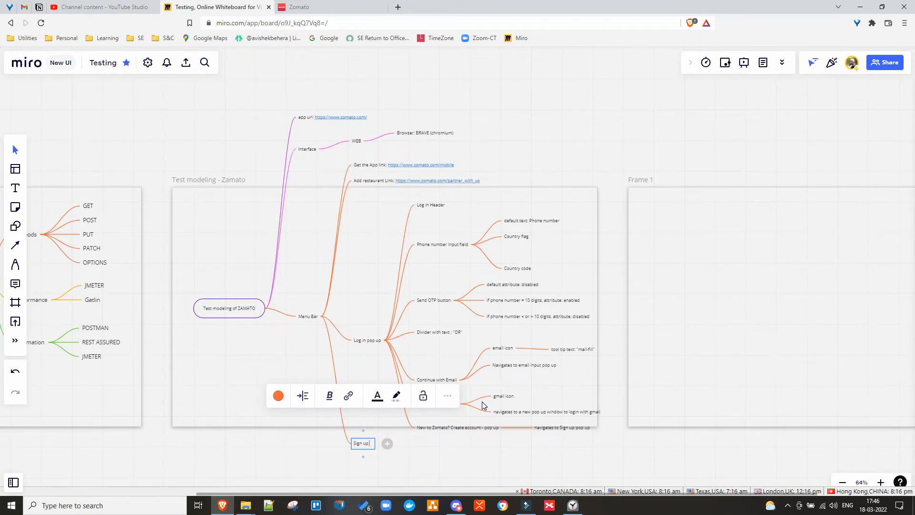
type("pop up")
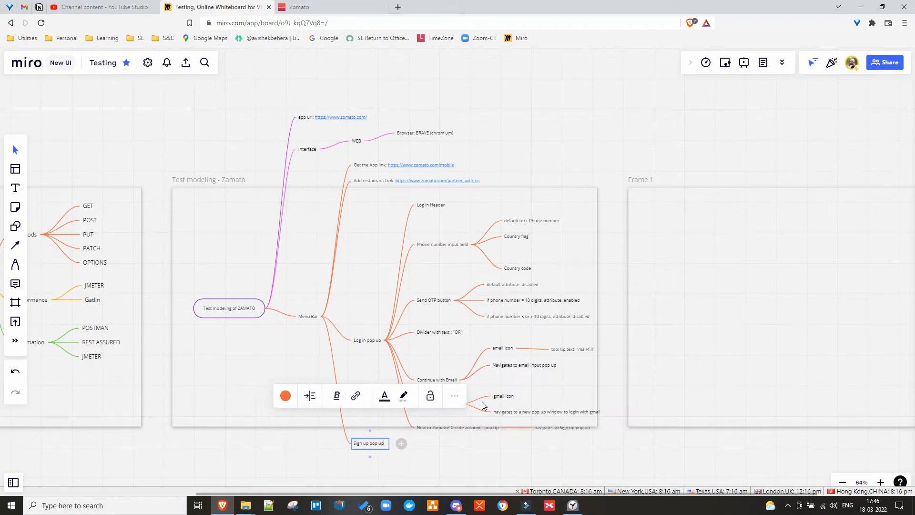
Open Zomato's Sign up dialog and leave Full Name empty to trigger 'Please enter a valid name'.
left_click(299, 6)
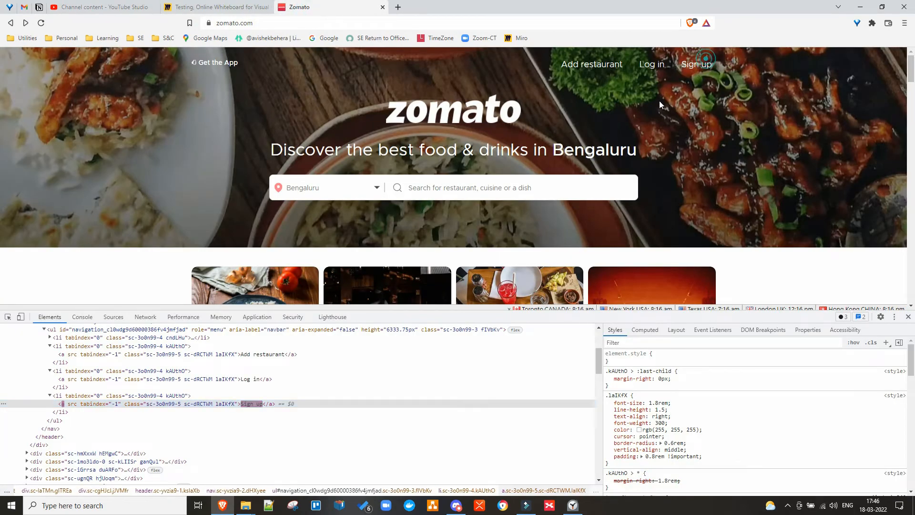
left_click(701, 64)
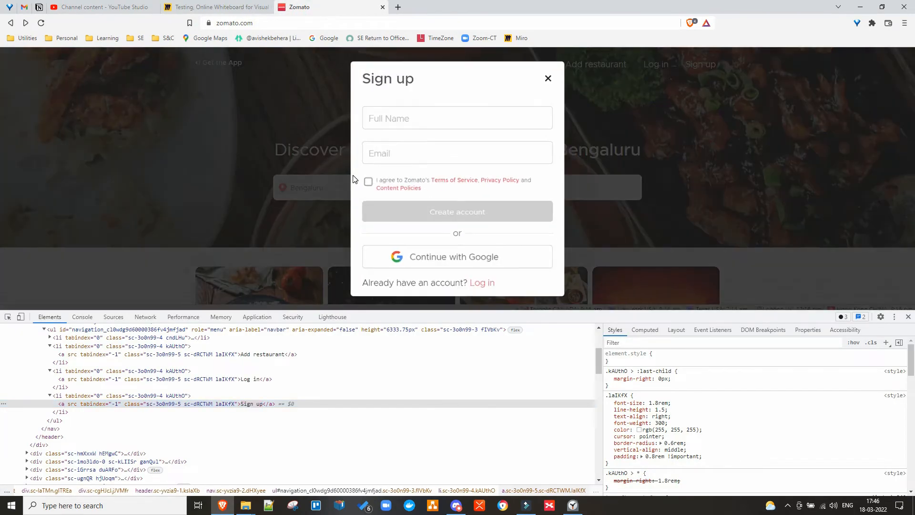
double_click(375, 78)
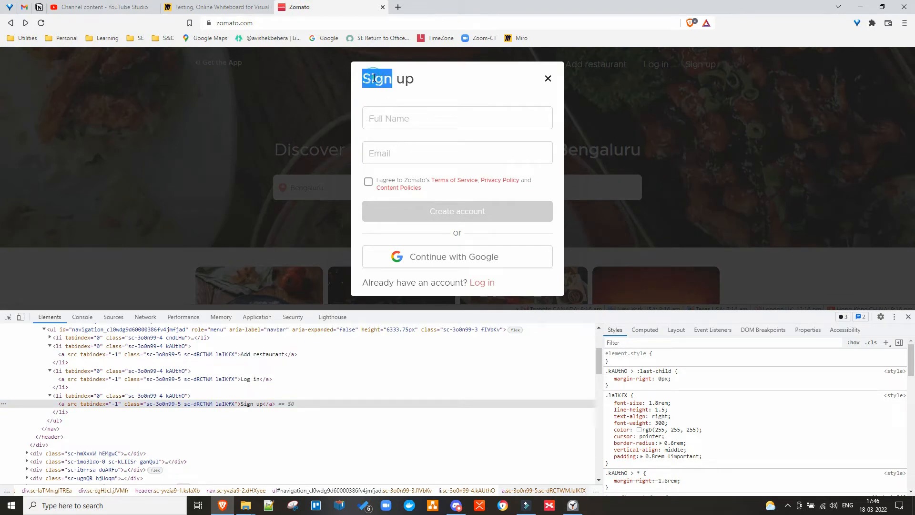
left_click(403, 115)
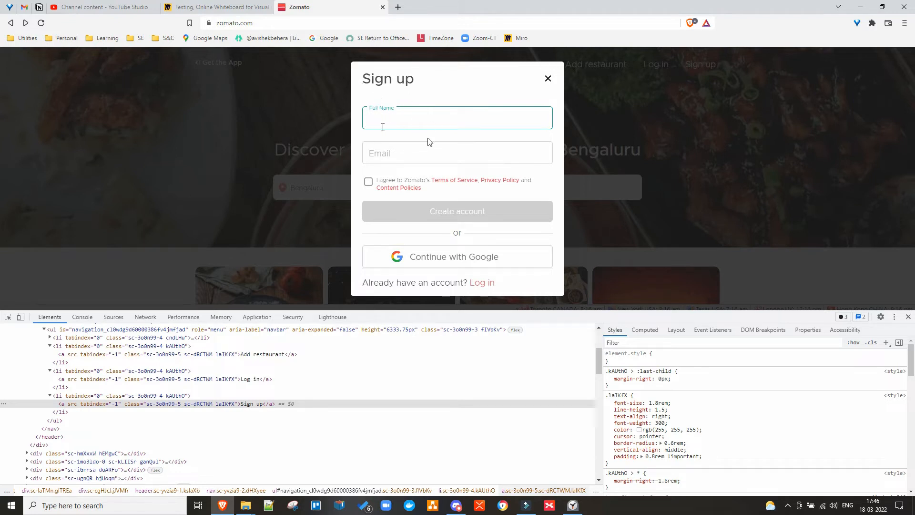
left_click(389, 150)
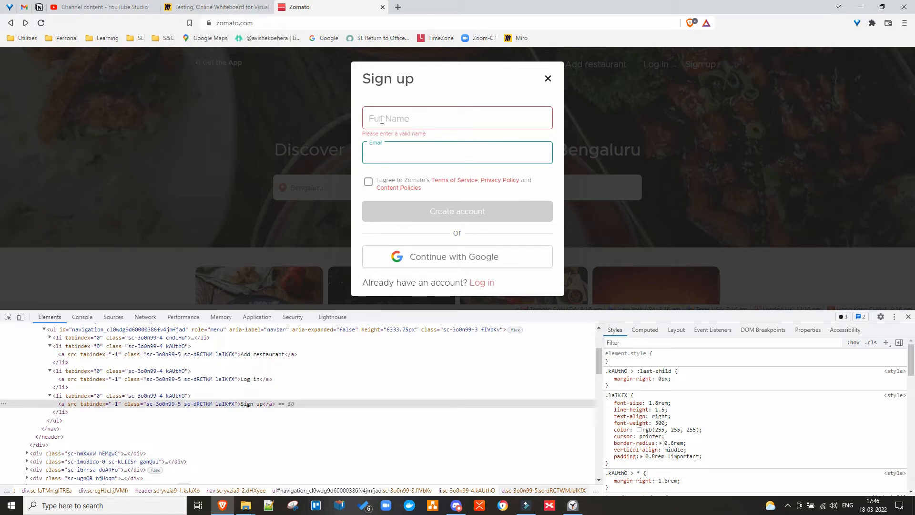
left_click(217, 7)
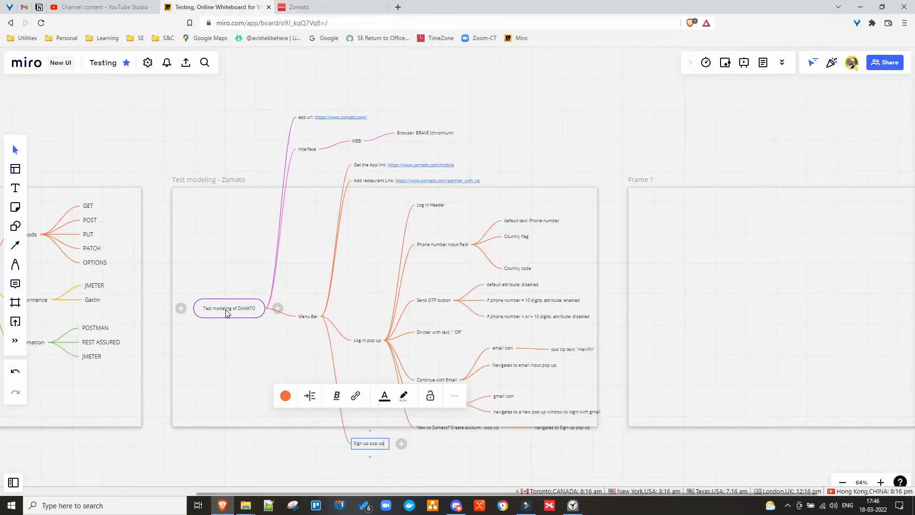
Add child nodes 'Full name input field' and 'EMail input field' under 'Sign up pop up'.
left_click_drag(225, 310, 211, 151)
left_click(460, 309)
scroll(455, 304, "up", 5)
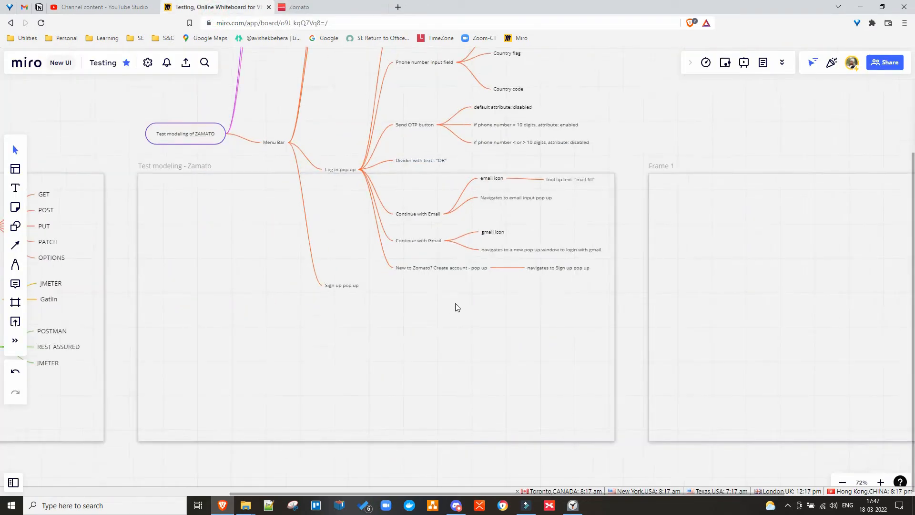
left_click(296, 281)
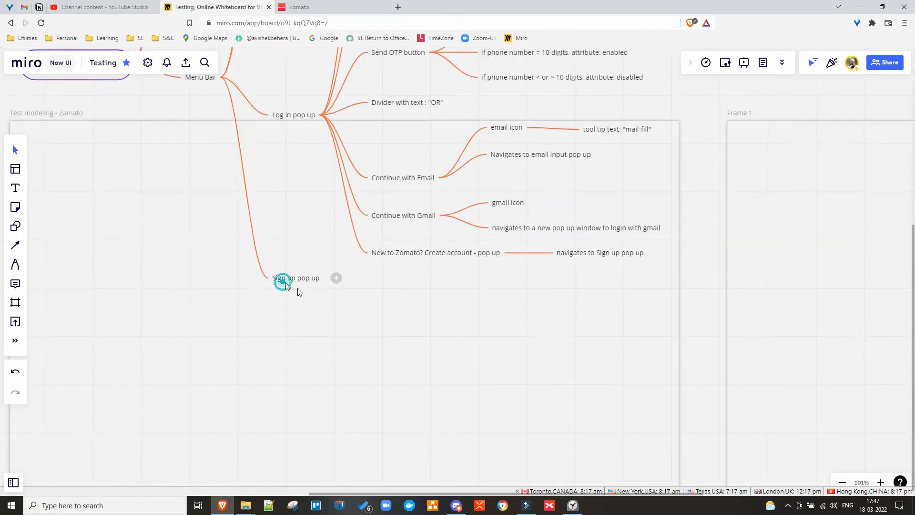
left_click(335, 279)
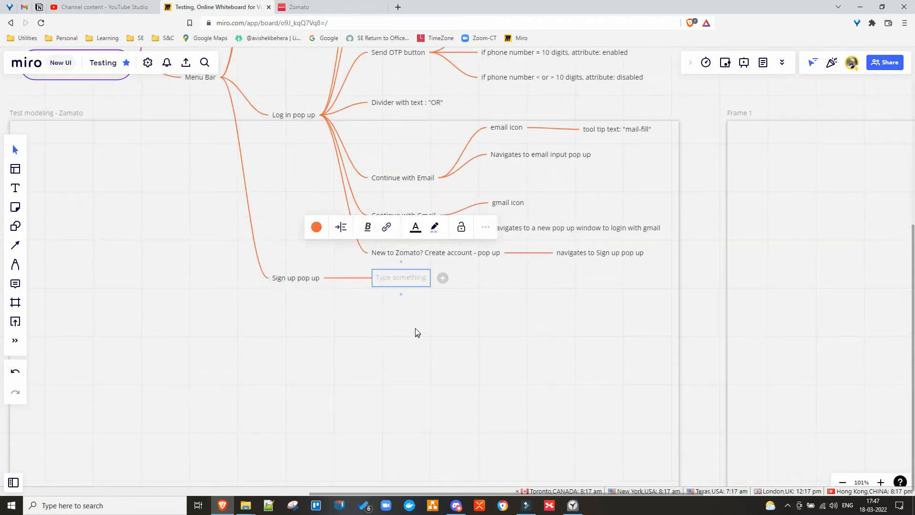
type("Full name ")
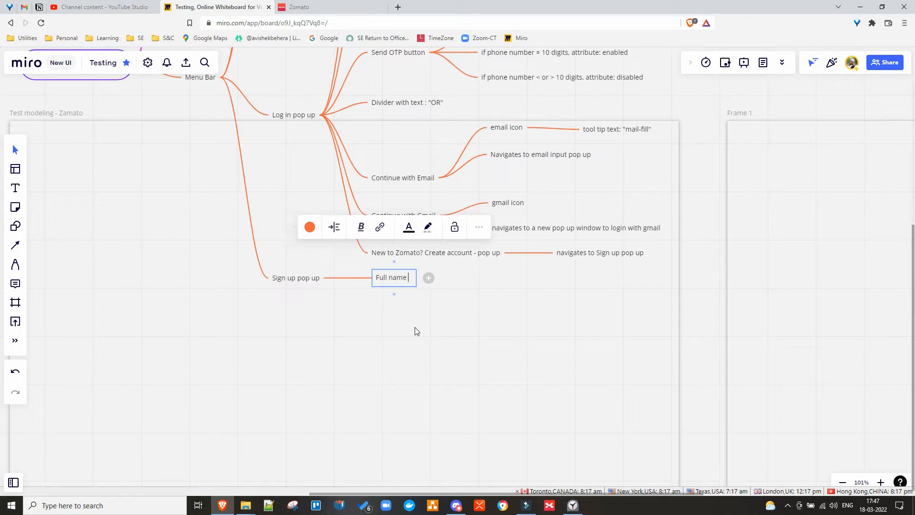
type("input field")
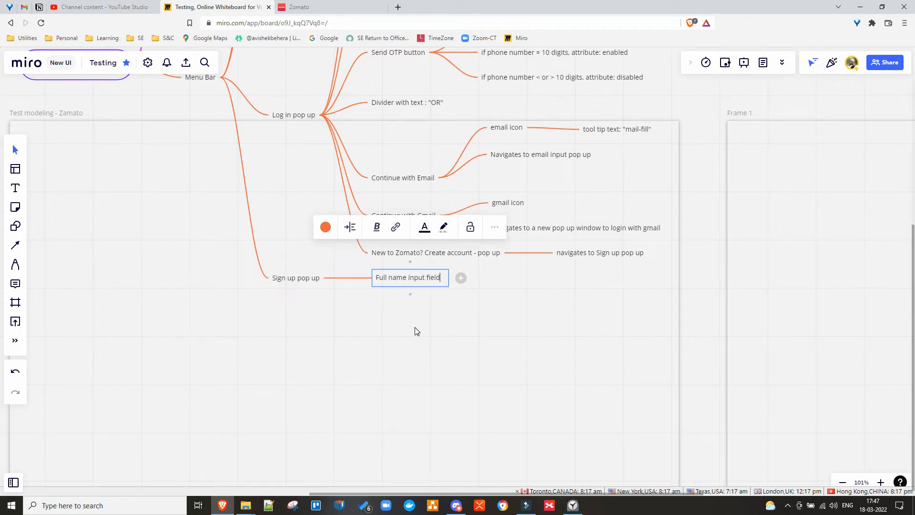
key("Return")
type("EMail i")
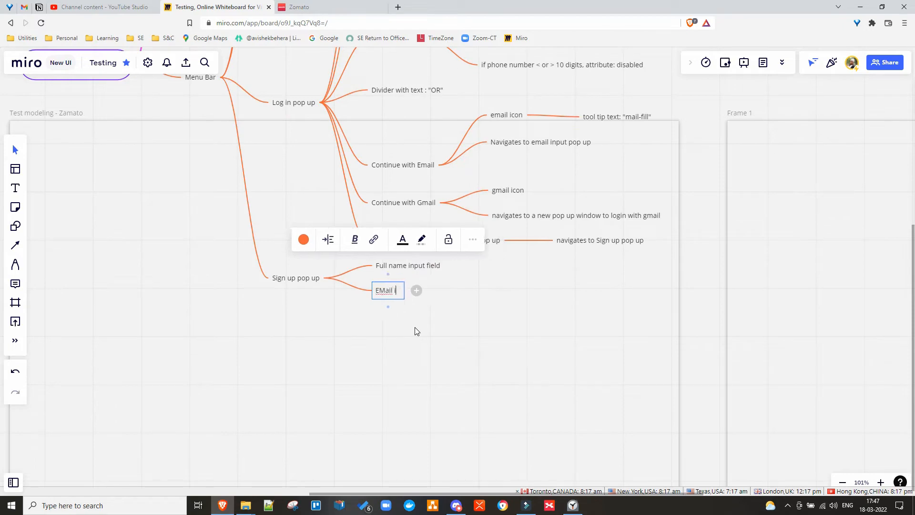
type("nput field")
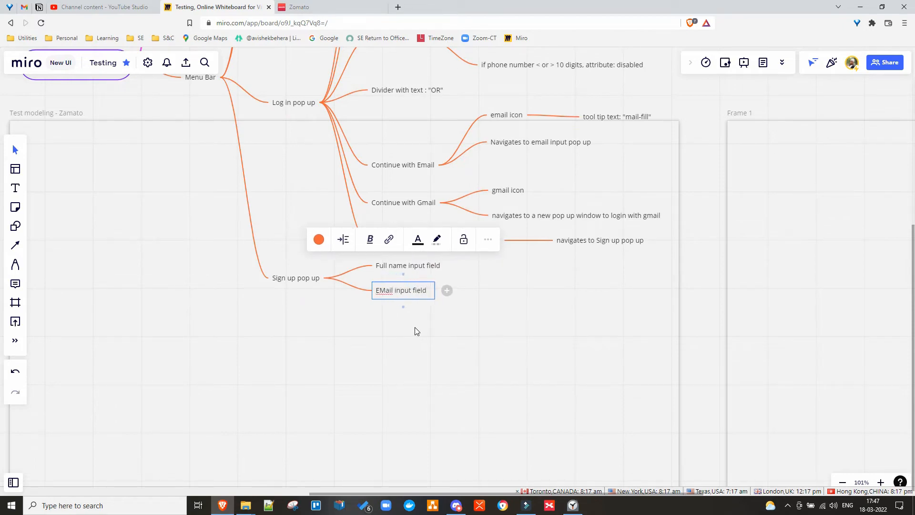
Trigger Zomato's 'Invalid Email id' check, then add an empty sibling below 'EMail input field'.
left_click(305, 7)
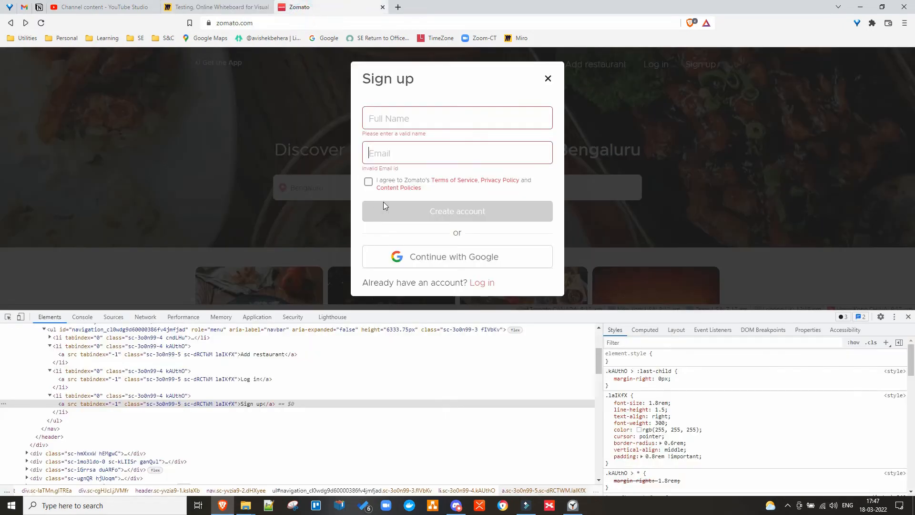
left_click(392, 121)
left_click(396, 155)
left_click(224, 7)
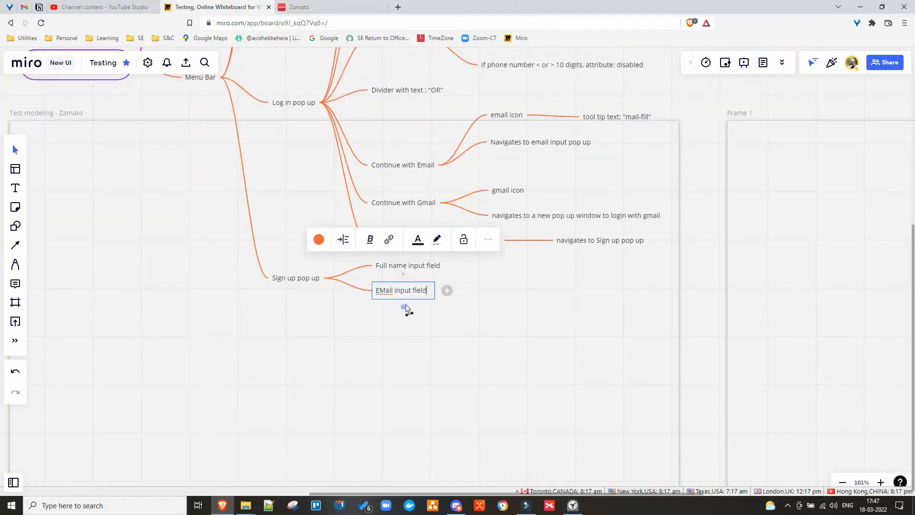
key("Return")
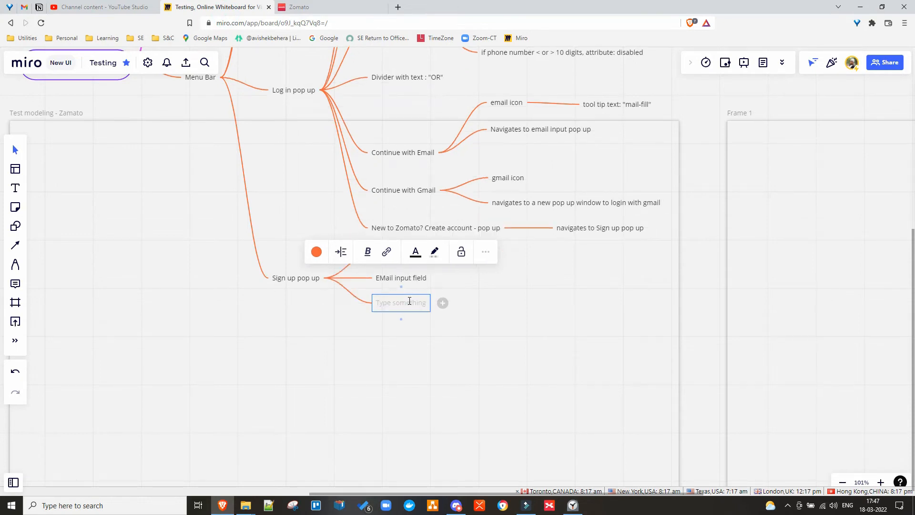
Name the new node 'user agreement checkbox' and start another sibling, checking Zomato's sign-up form.
type("user agre")
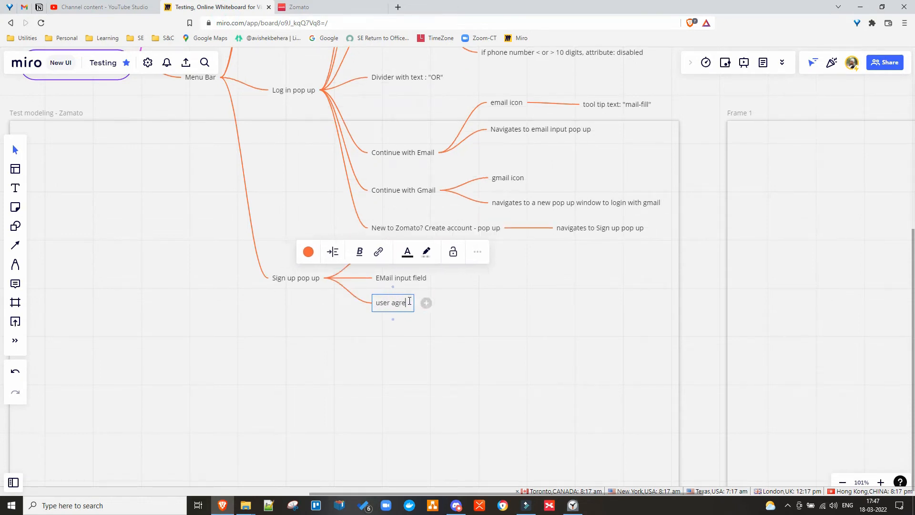
type("ement")
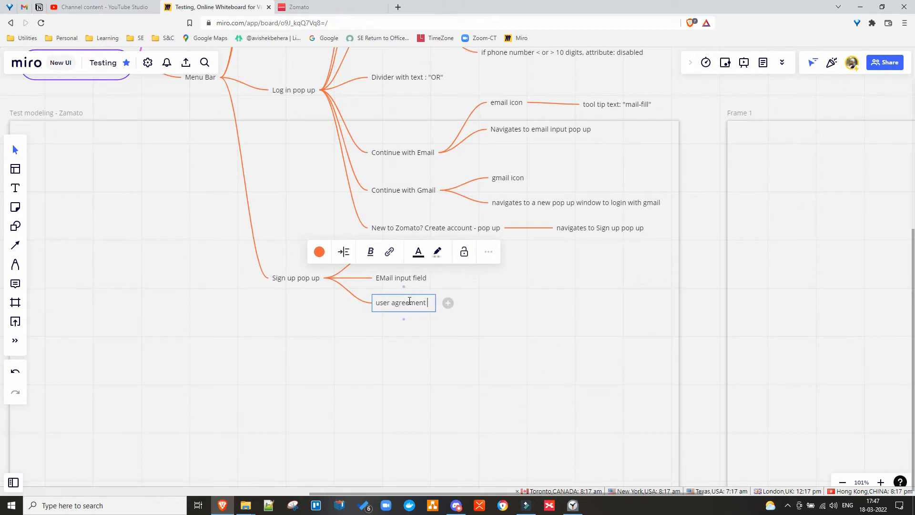
type(" checkbox")
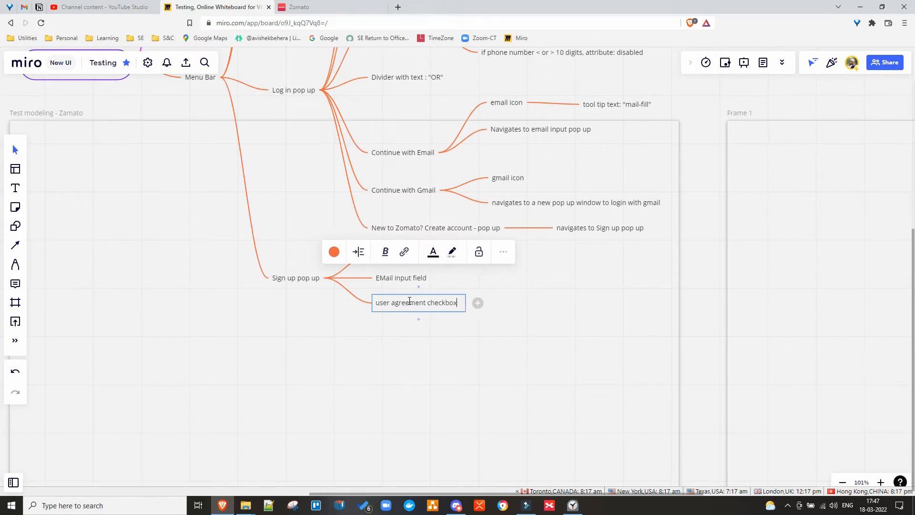
key("Return")
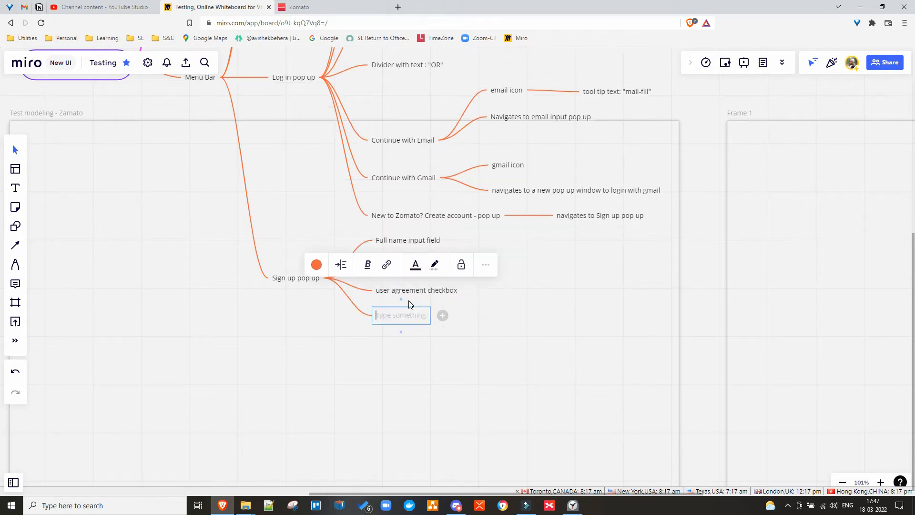
left_click(319, 11)
left_click(399, 146)
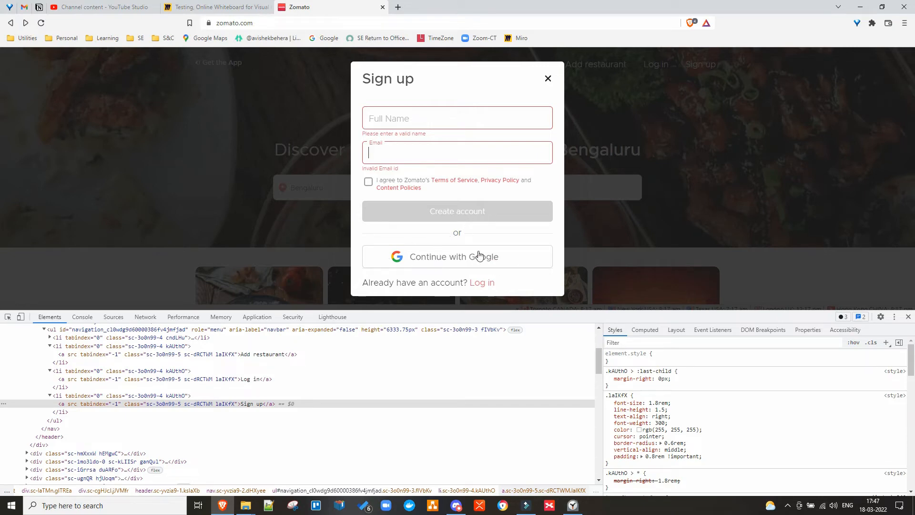
left_click(217, 7)
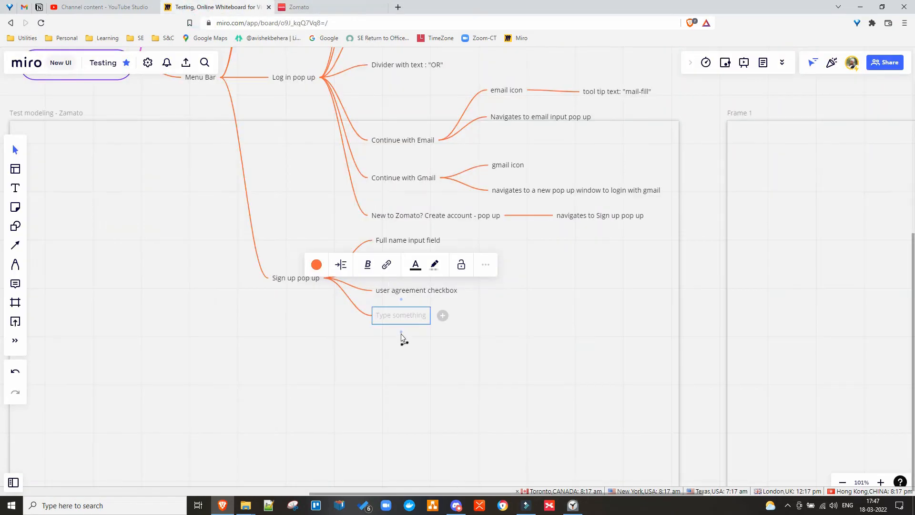
Name the next node 'Create account button' and give it a child reading 'default: disabled'.
type("Create a")
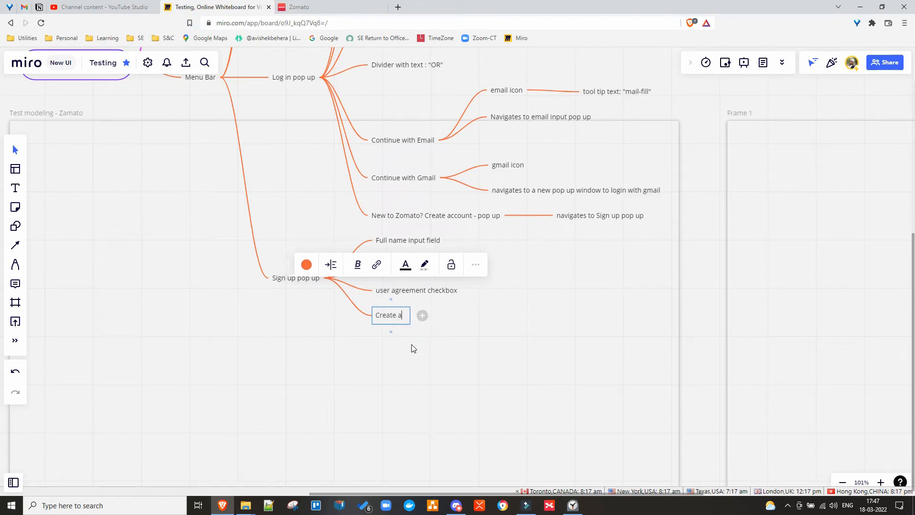
type("ccount button")
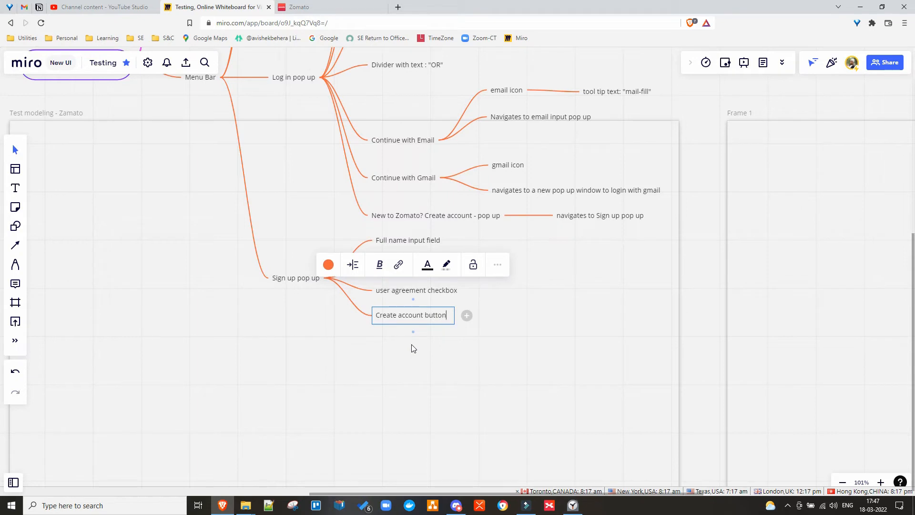
left_click(467, 315)
type("default:")
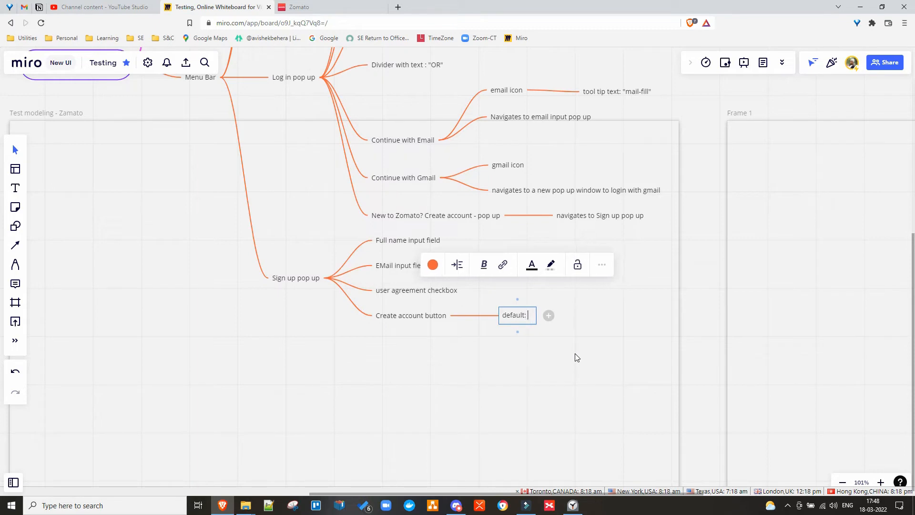
key("BackSpace")
key("BackSpace")
key("BackSpace")
key("BackSpace")
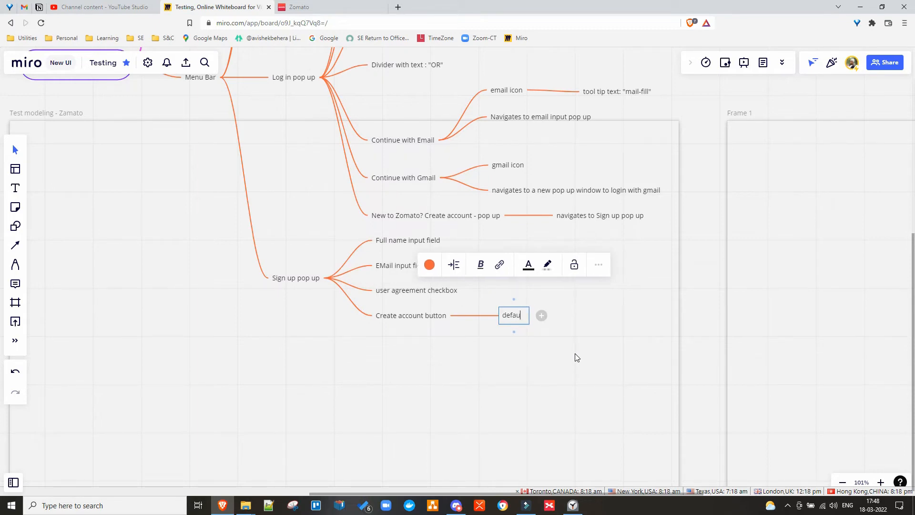
type("lt: dis")
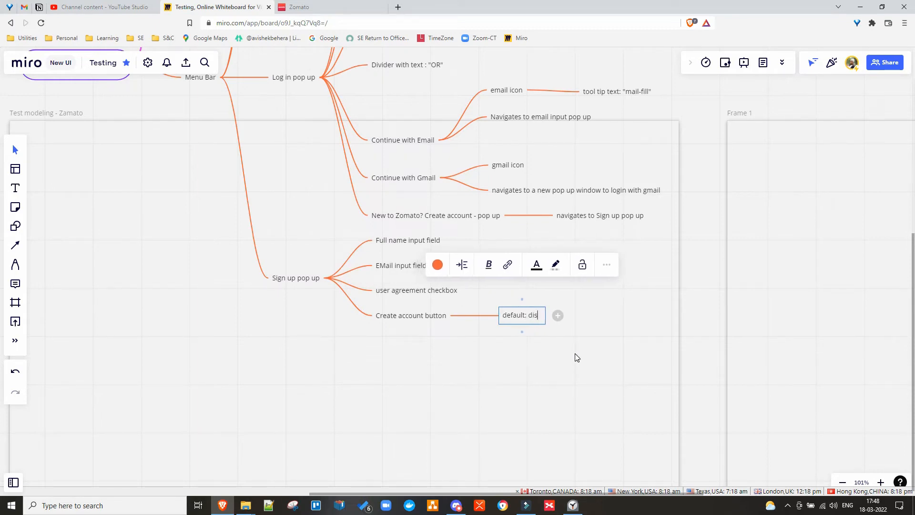
type("abled")
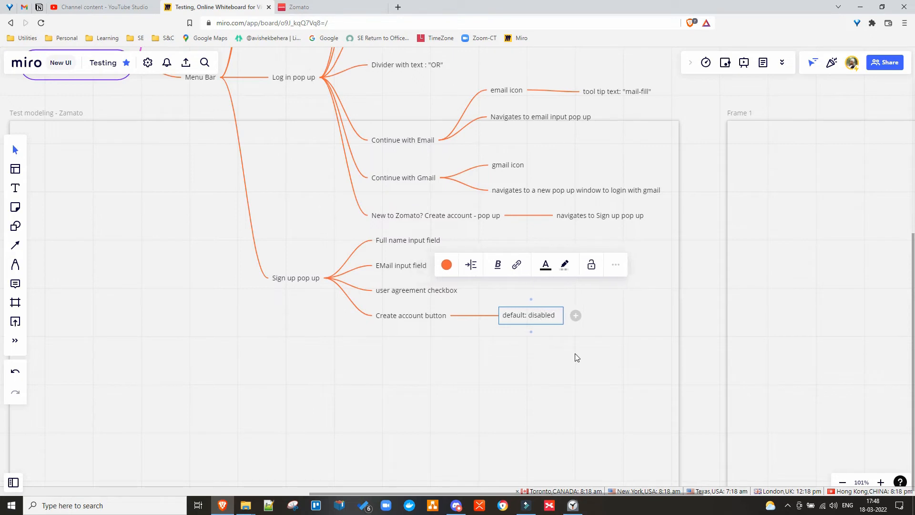
left_click(416, 356)
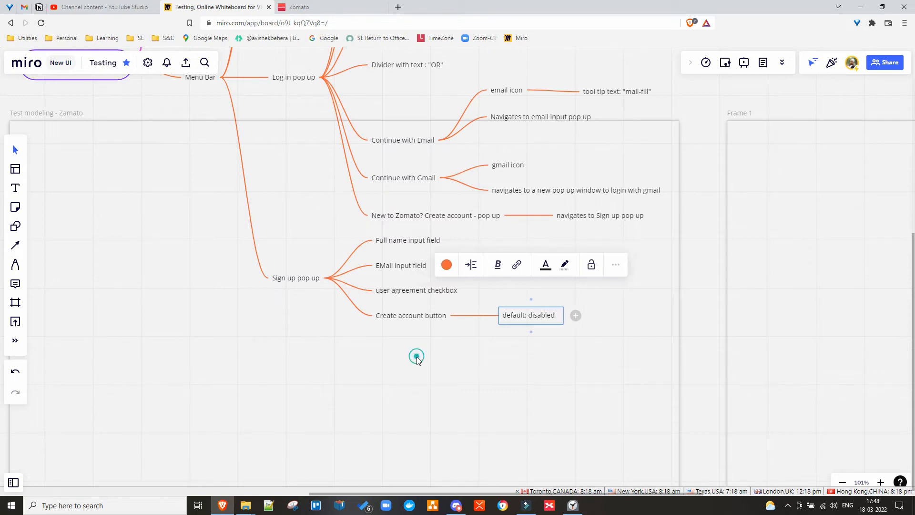
Paste a copy of the Continue with Gmail branch and attach it under 'Sign up pop up'.
left_click(409, 179)
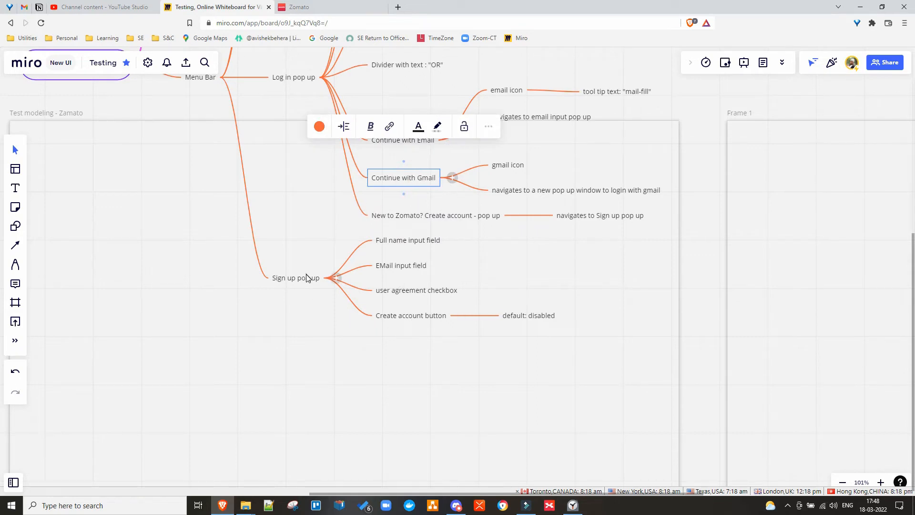
left_click(331, 299)
left_click(310, 280)
key("ctrl+v")
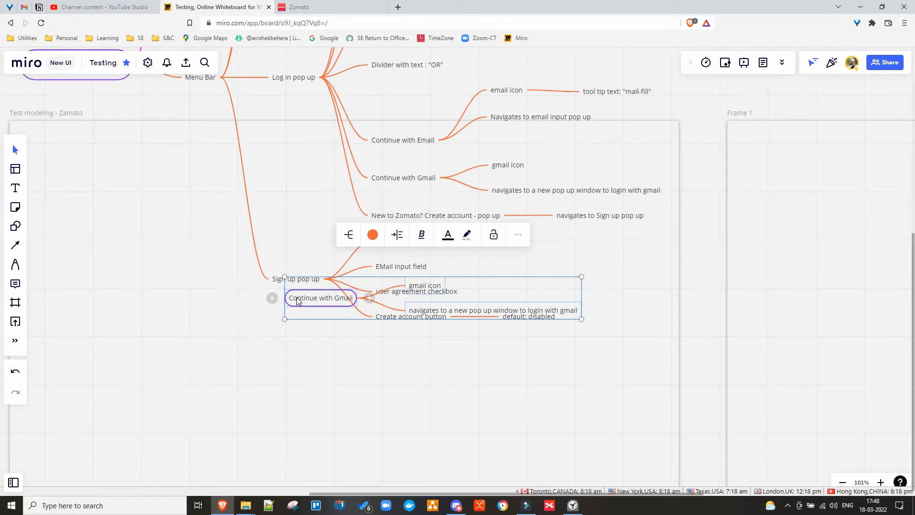
left_click_drag(296, 301, 322, 283)
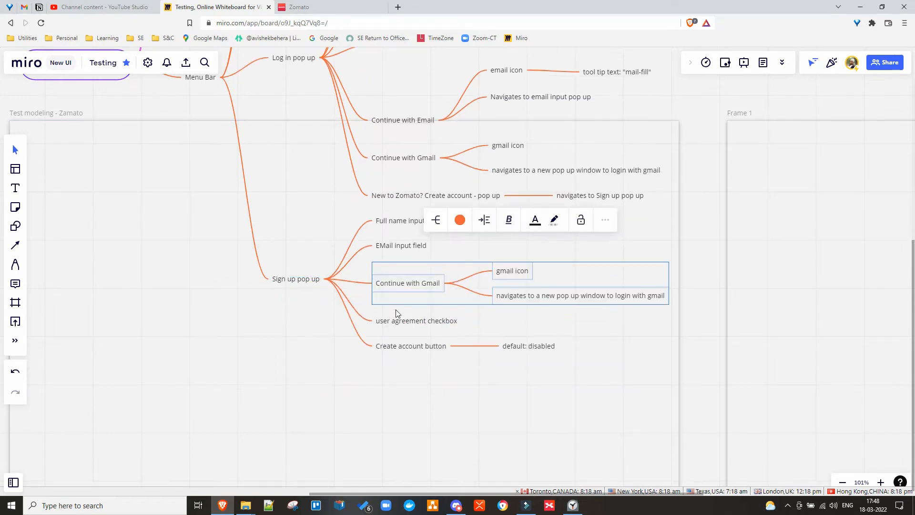
left_click_drag(385, 285, 383, 363)
left_click(309, 358)
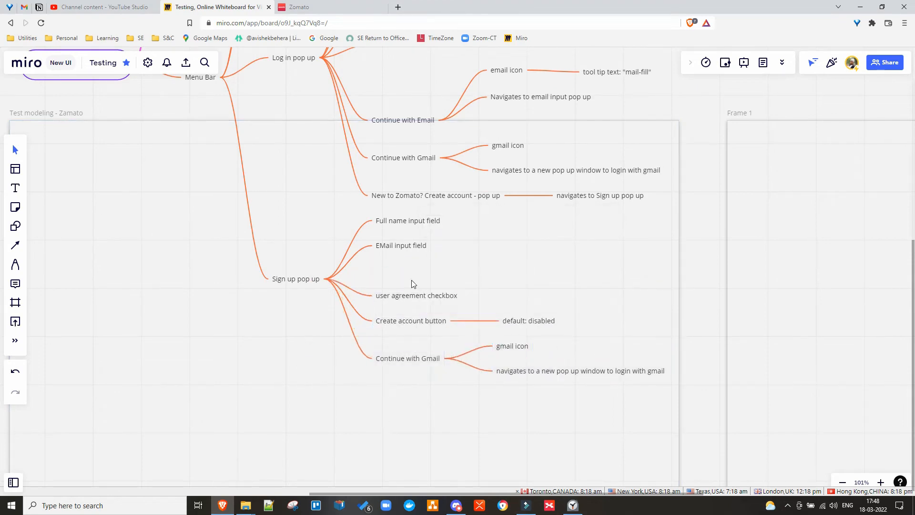
Swap Zomato's Sign up dialog for Log in, then select the copied Continue with Gmail node.
left_click(312, 7)
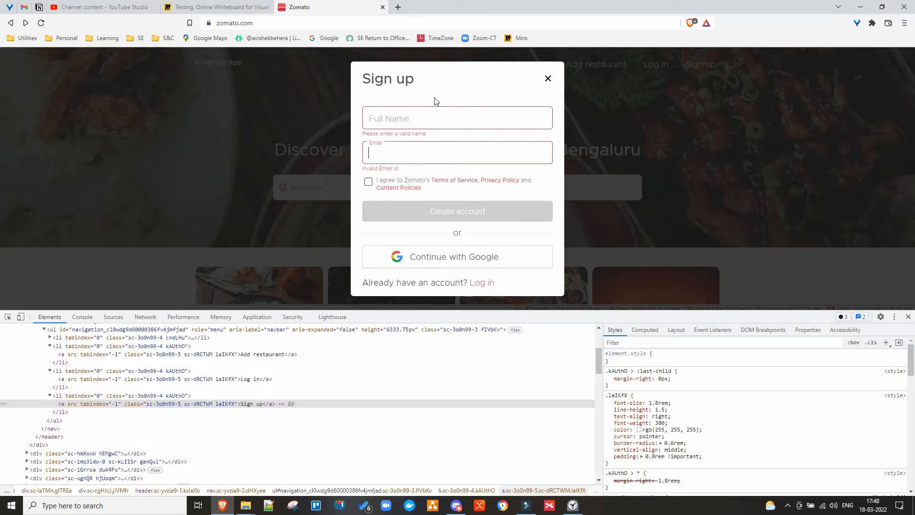
left_click(549, 79)
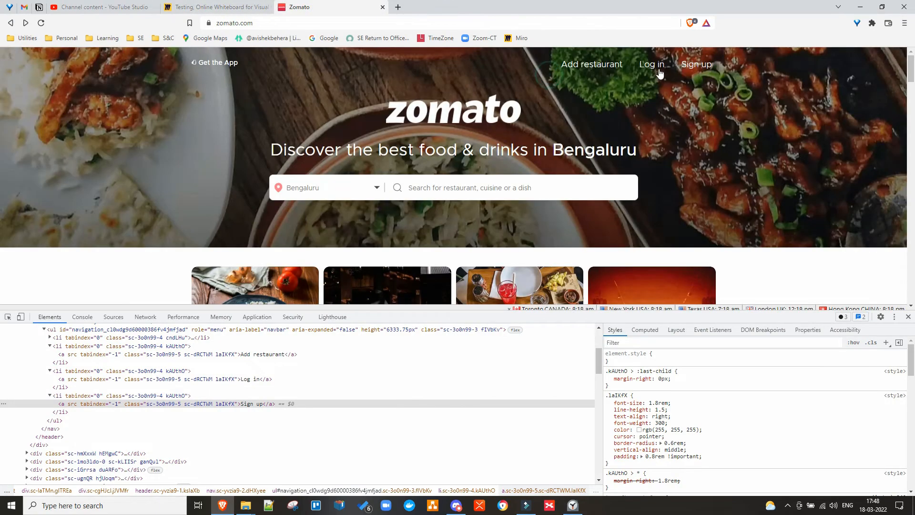
left_click(657, 67)
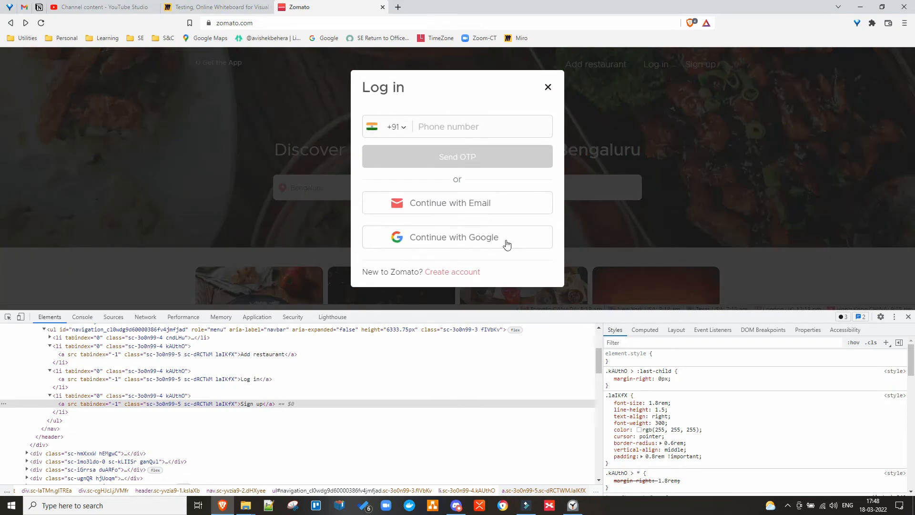
left_click(214, 7)
left_click(430, 363)
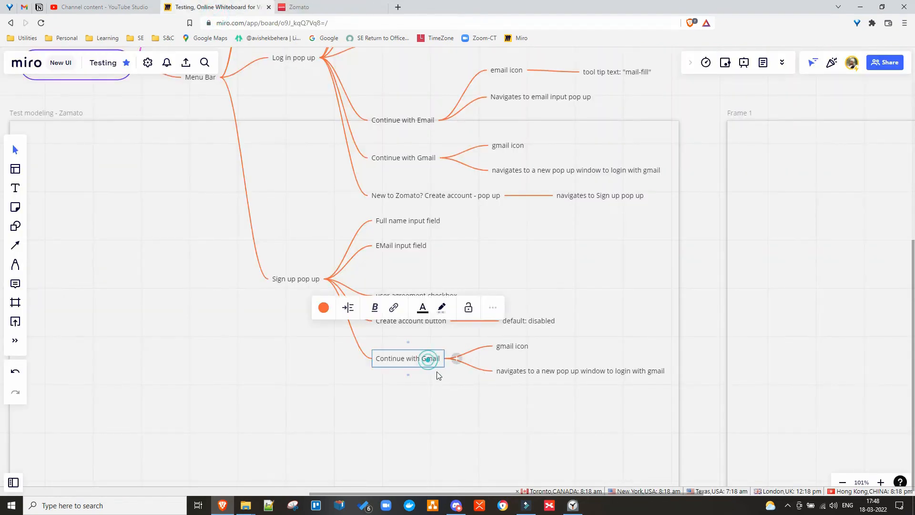
Rename both 'Continue with Gmail' nodes to 'Continue with Google'.
double_click(433, 358)
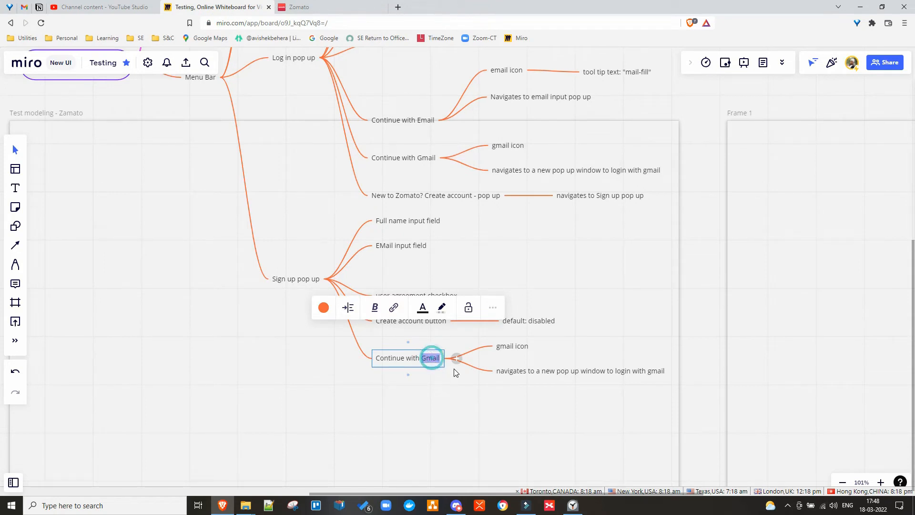
type("Google")
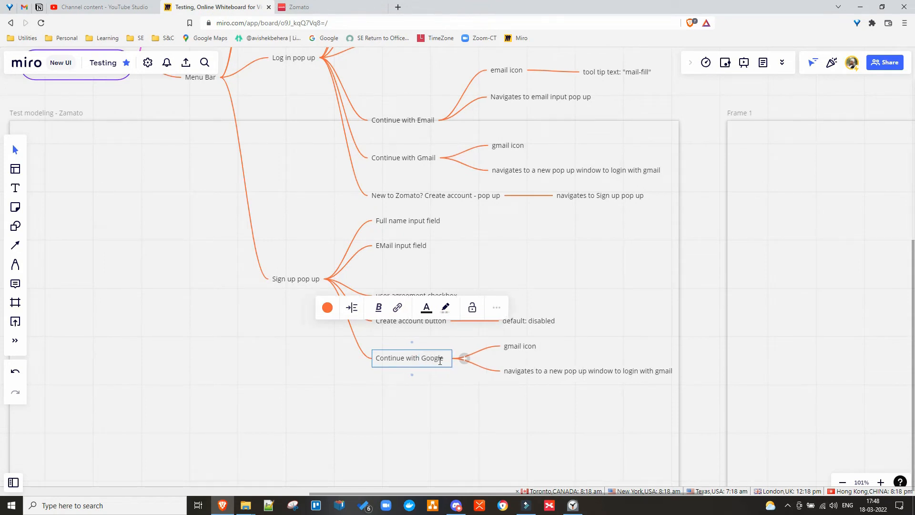
double_click(429, 358)
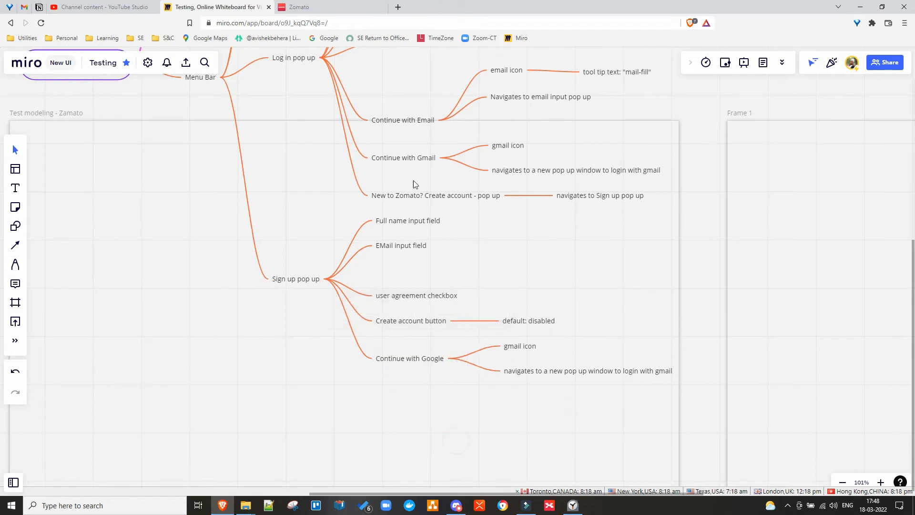
key("Escape")
left_click(416, 160)
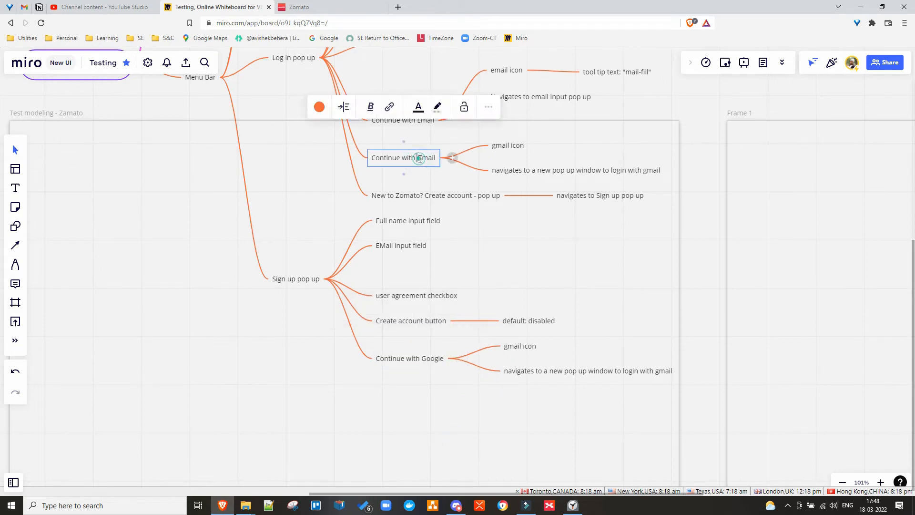
double_click(420, 159)
type("Google")
left_click(295, 417)
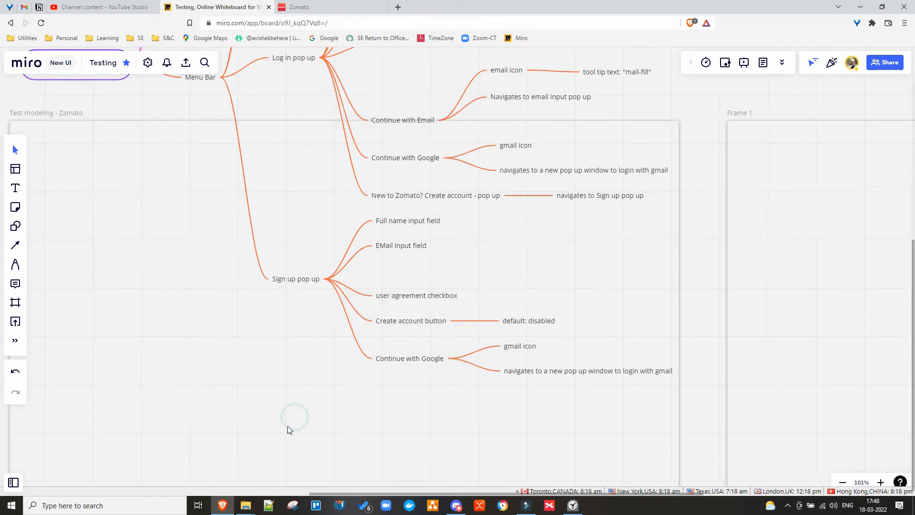
left_click(305, 7)
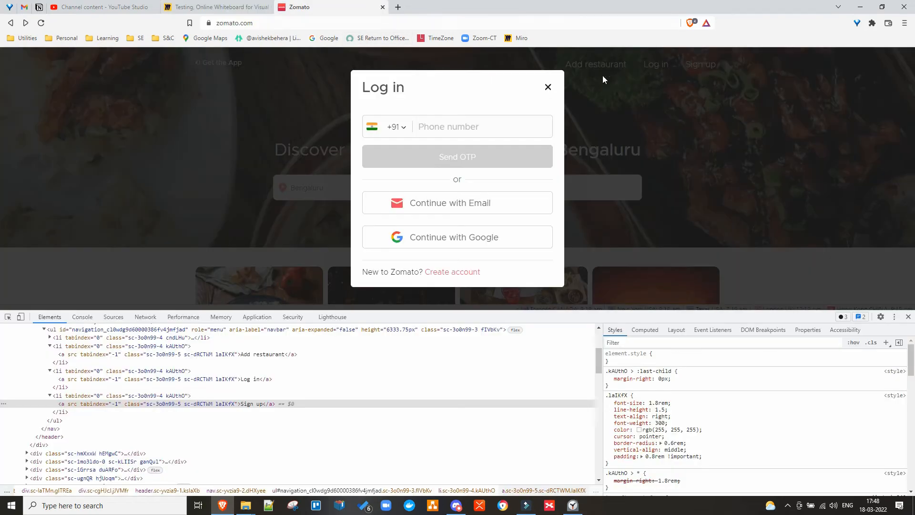
Close Zomato's Log in dialog, open Sign up, and highlight its 'Already have an account? Log in' line.
left_click(548, 87)
left_click(688, 67)
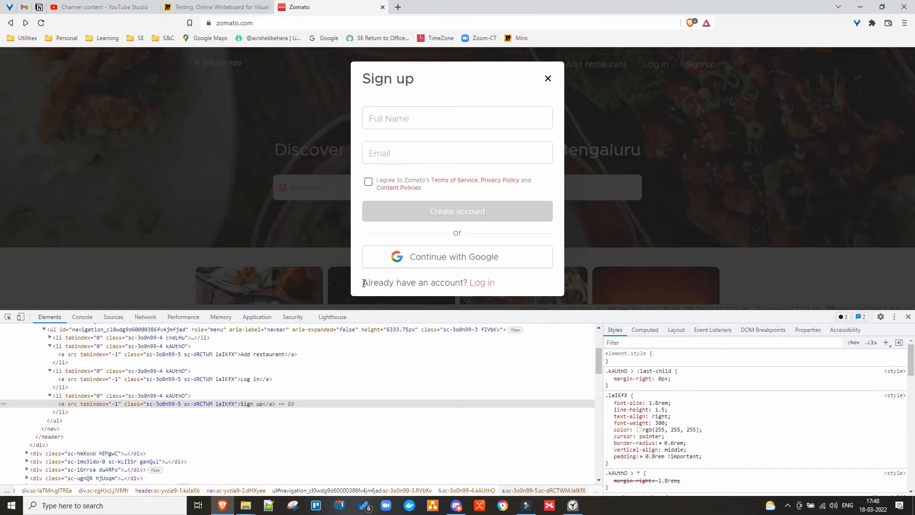
left_click_drag(364, 283, 499, 282)
key("ctrl+c")
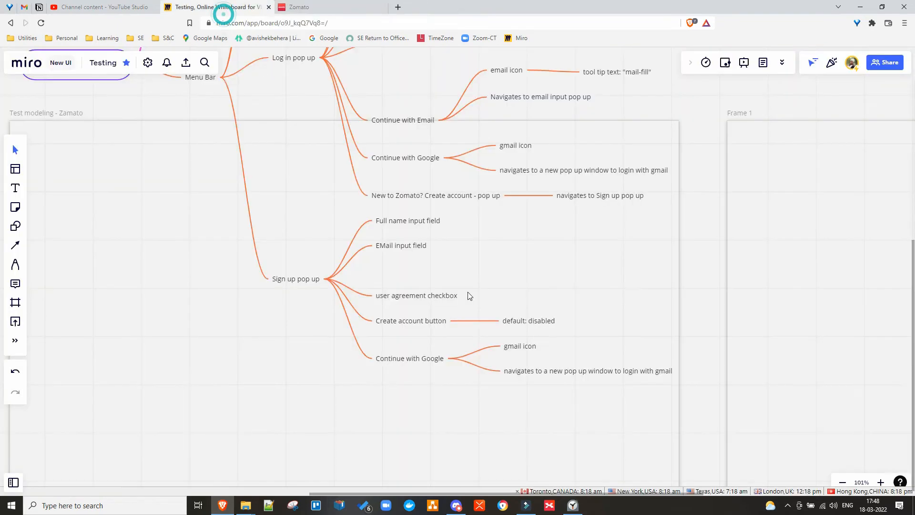
left_click(223, 9)
Add an 'Already have an account? Log in' node under Sign up pop up, with child 'Log in link'.
double_click(415, 363)
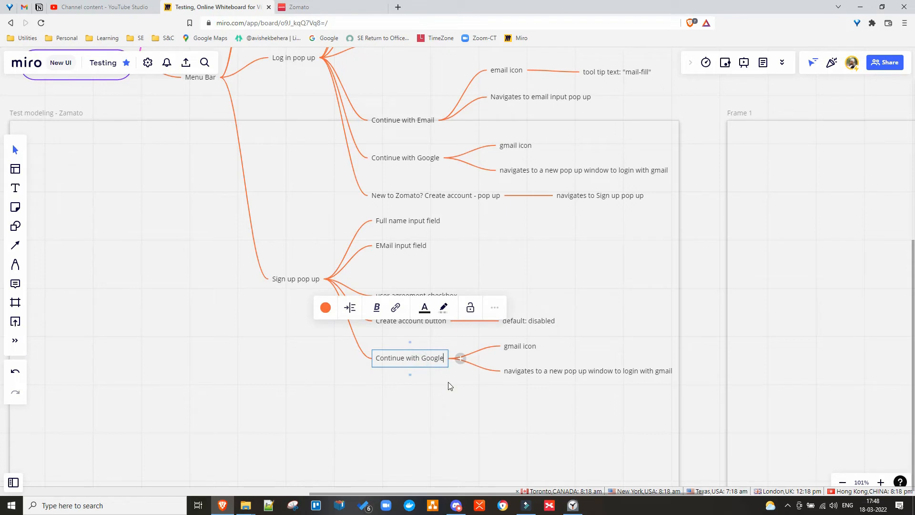
key("Return")
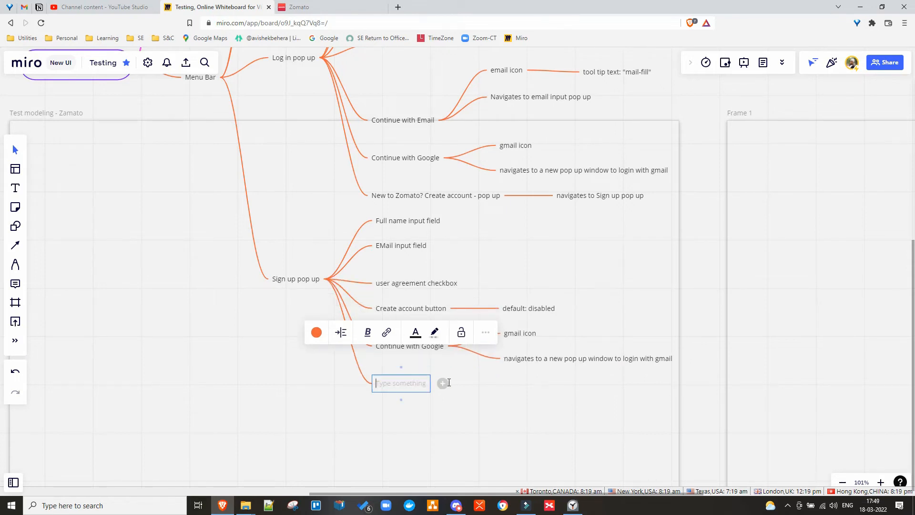
key("ctrl+v")
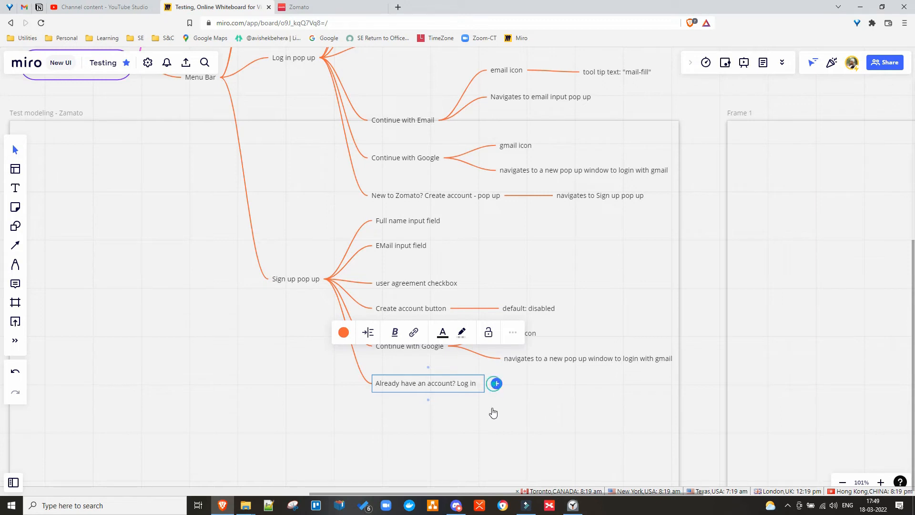
left_click(495, 384)
type("Login")
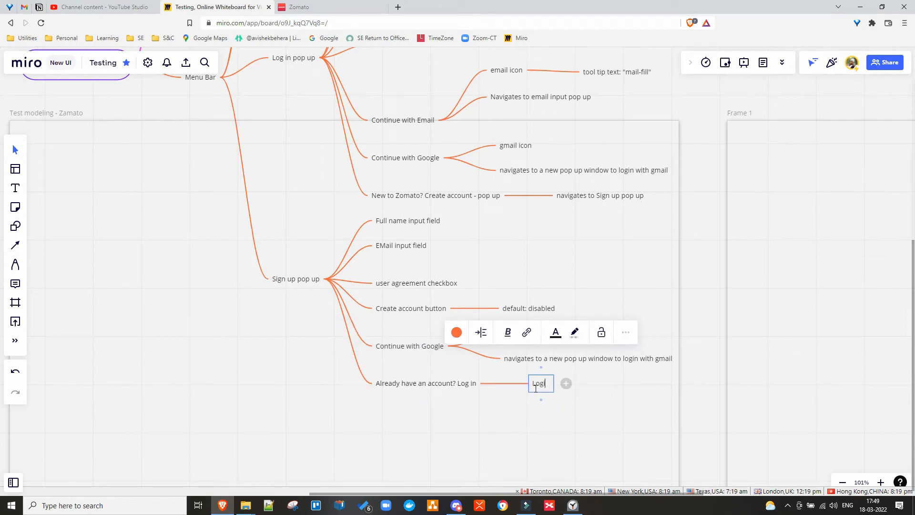
key("BackSpace")
key("BackSpace")
type("in link")
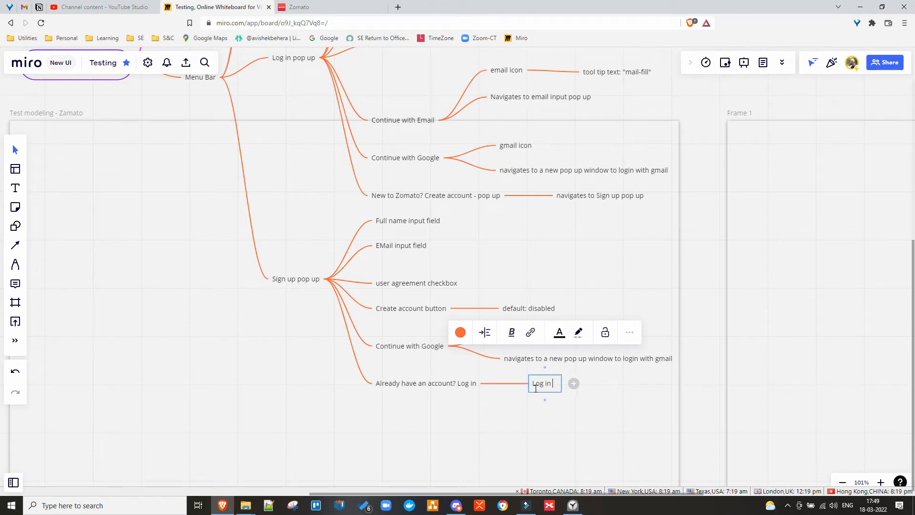
type(":")
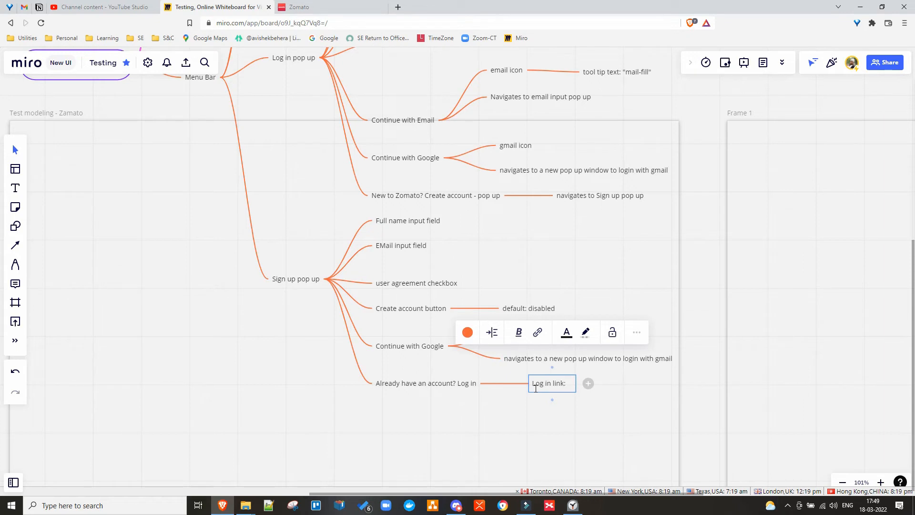
key("BackSpace")
key("BackSpace")
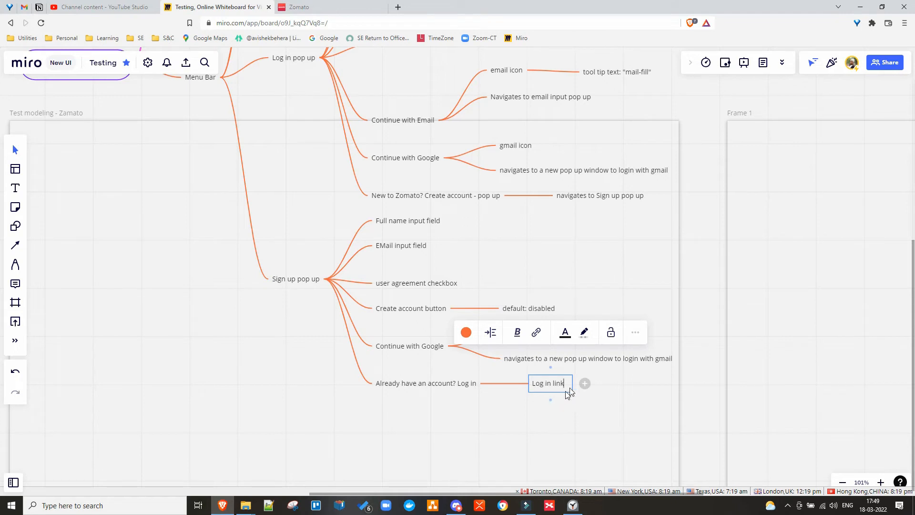
Add a 'Log in pop up' child node after 'Log in link'.
left_click(586, 383)
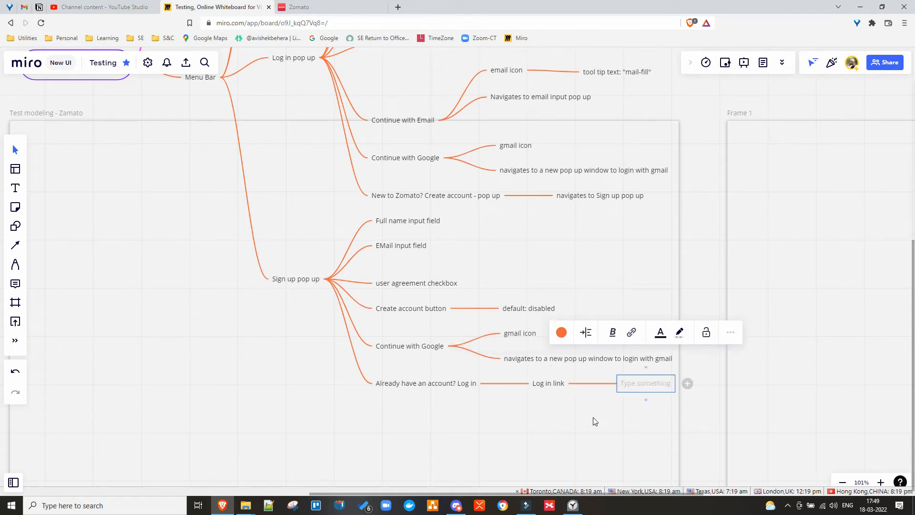
type("Lo")
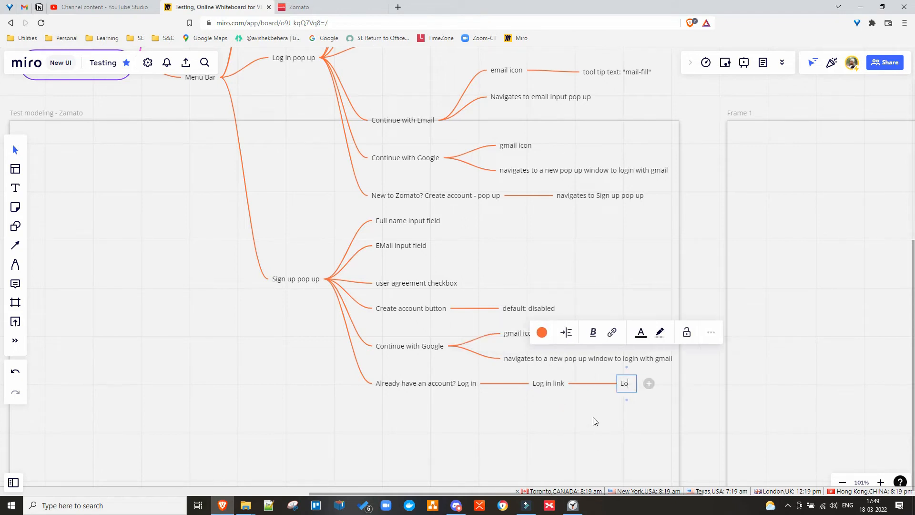
type("g in p")
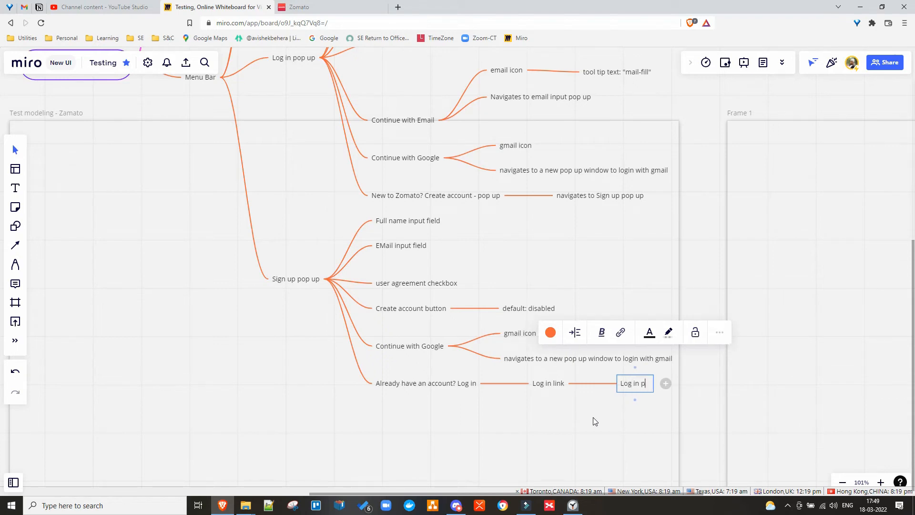
type("op up")
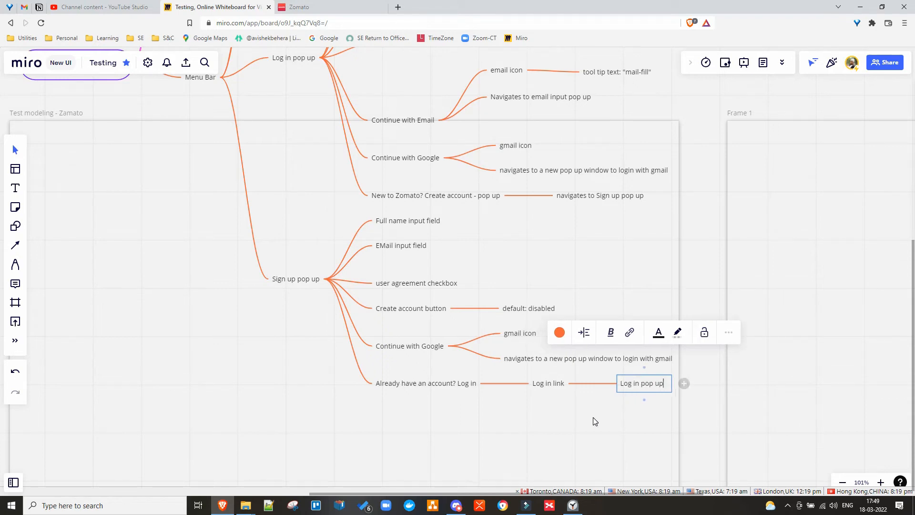
left_click(575, 423)
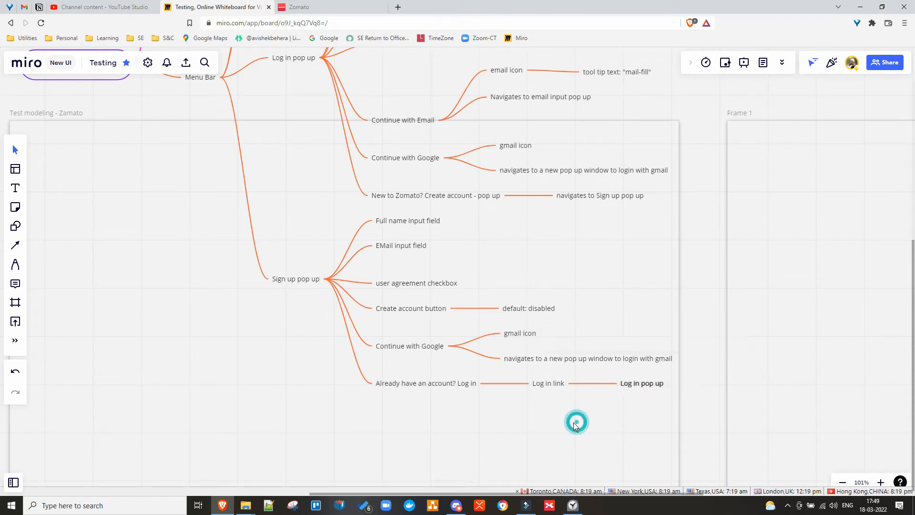
left_click(638, 385)
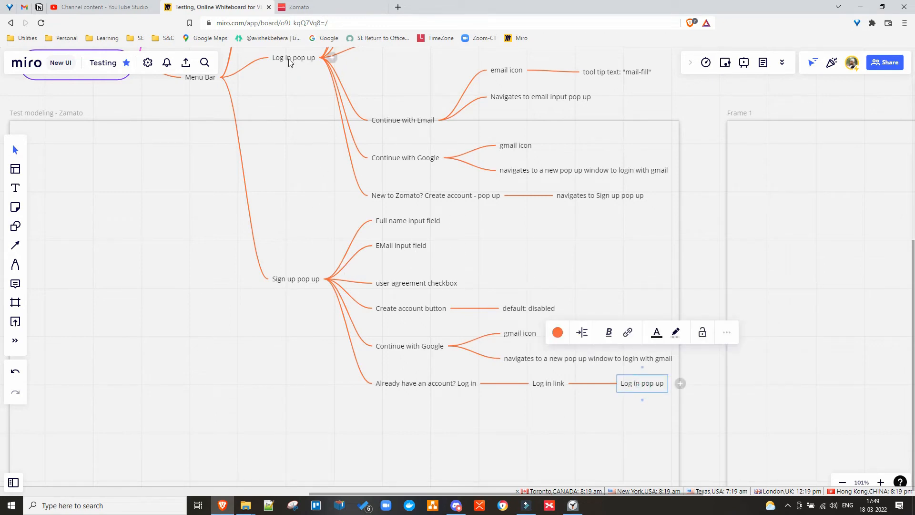
Draw a connector from the new 'Log in pop up' leaf to the main Log in pop up node under Menu Bar.
left_click(543, 383)
left_click(639, 385)
left_click_drag(642, 369, 281, 76)
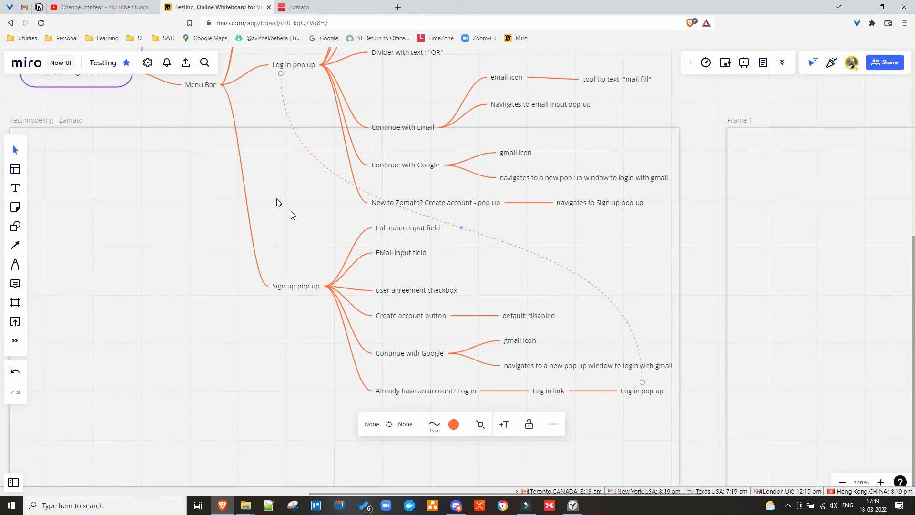
scroll(304, 205, "down", 3)
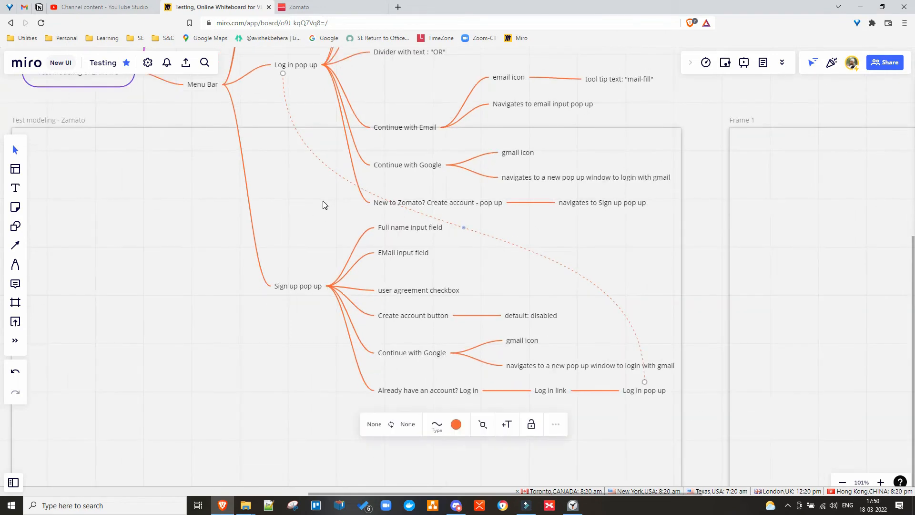
scroll(323, 205, "down", 2)
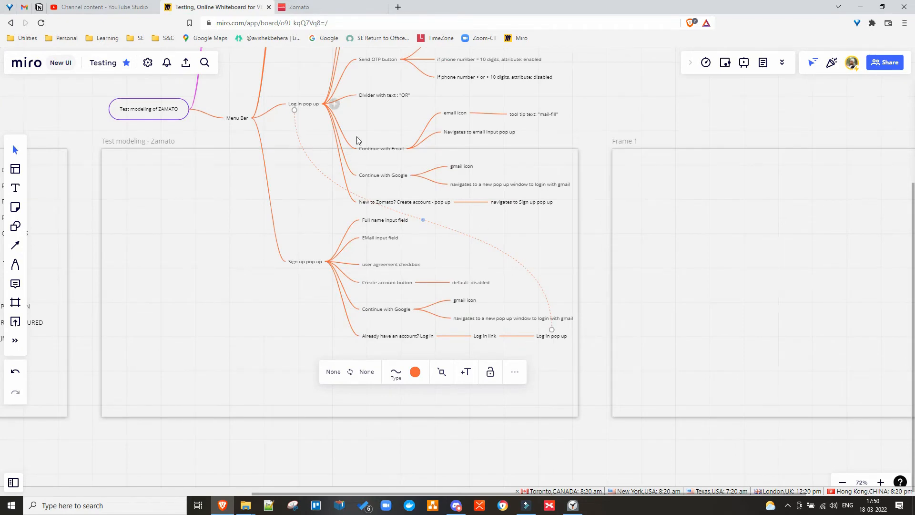
left_click(318, 10)
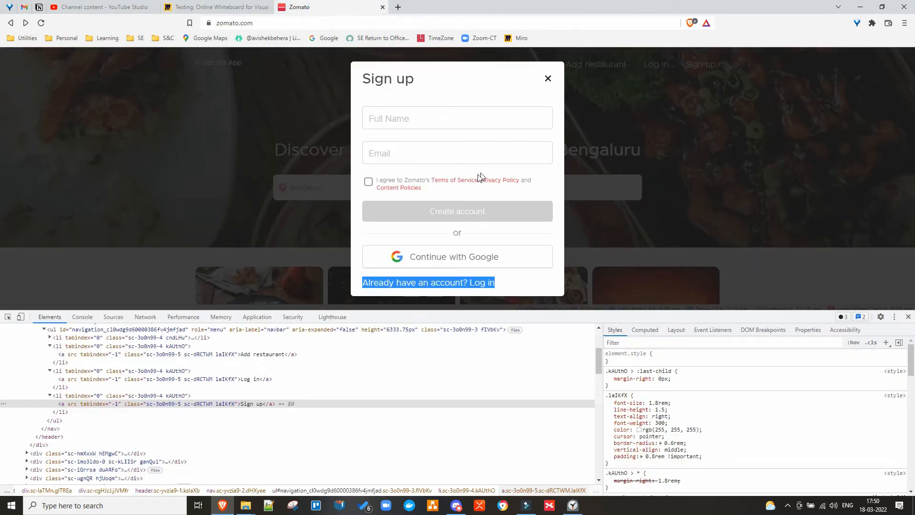
left_click(531, 280)
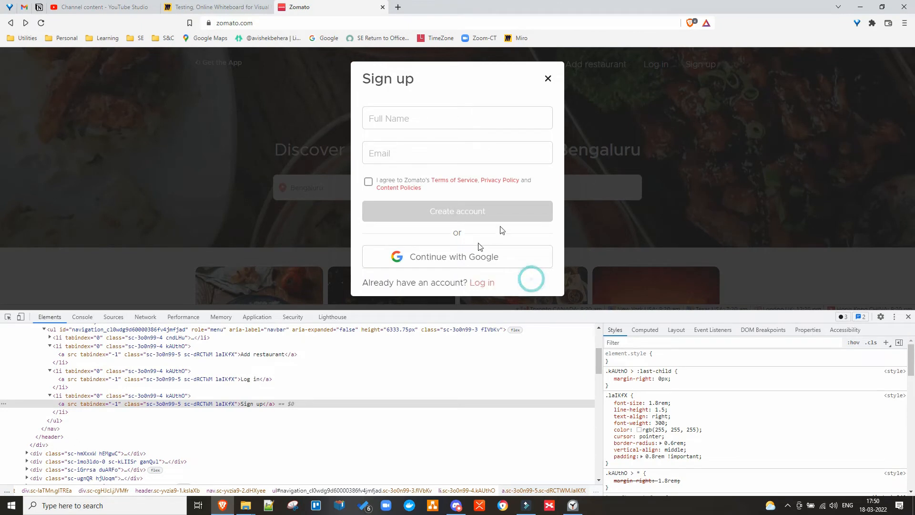
left_click(548, 78)
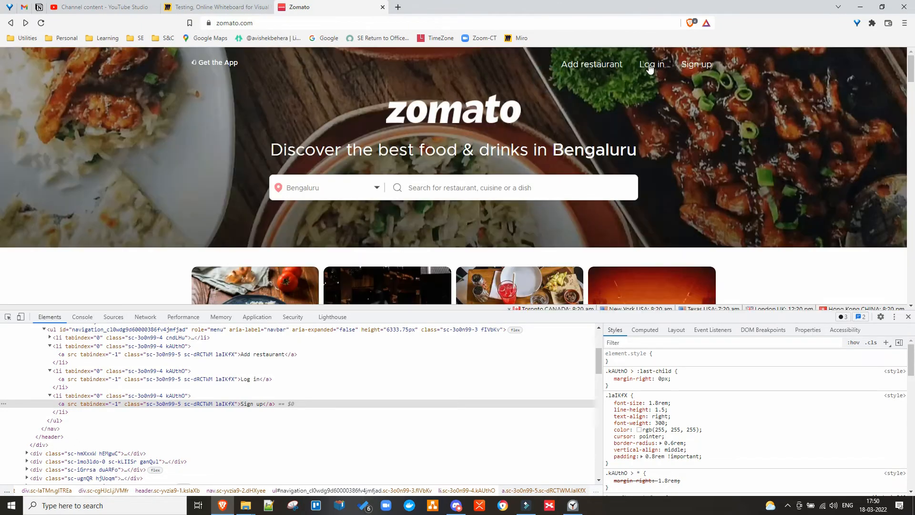
left_click(654, 65)
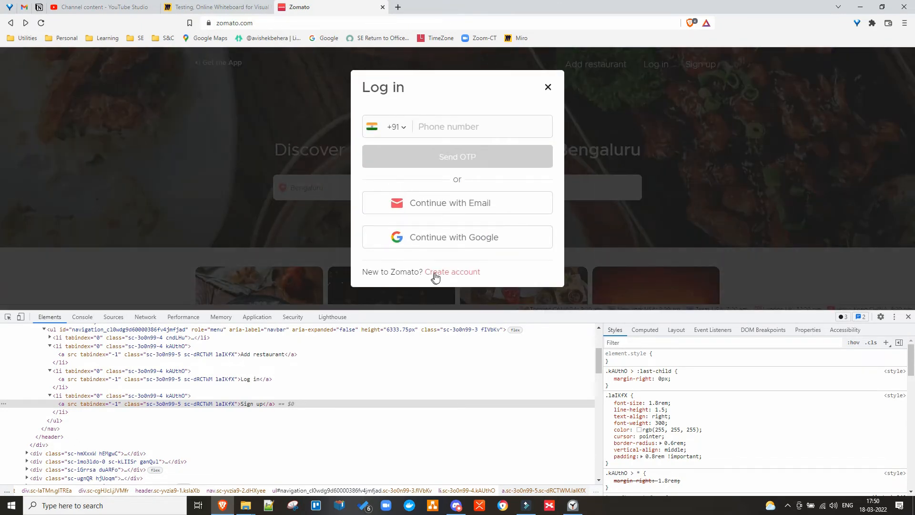
left_click(452, 273)
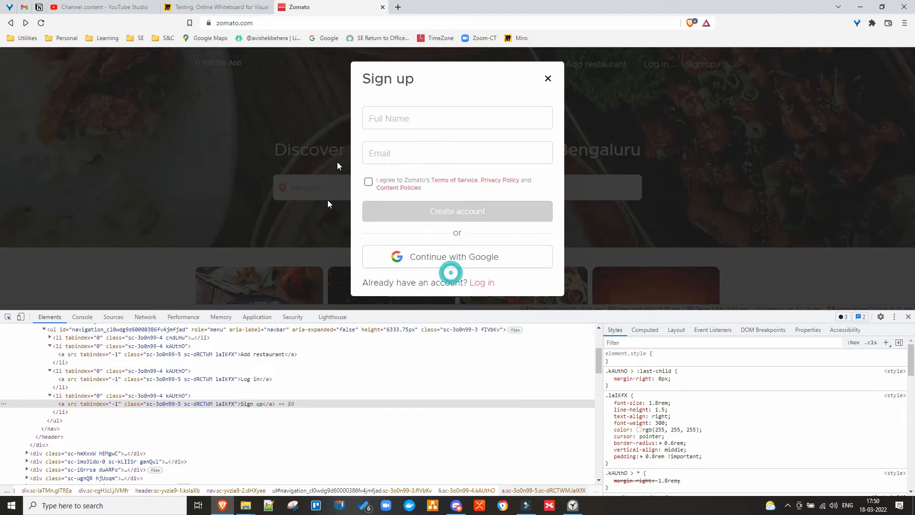
left_click(188, 7)
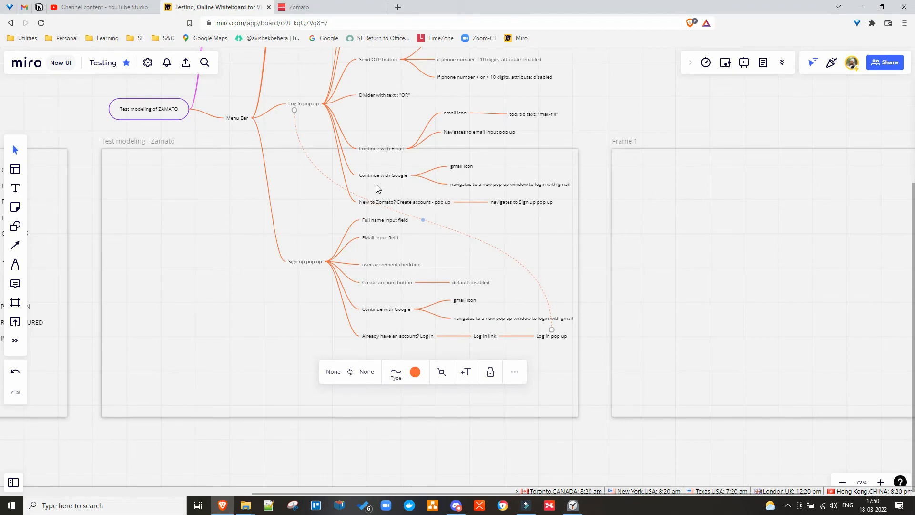
Link 'navigates to Sign up pop up' to 'Sign up pop up' with a connector curved below the nodes, then return to Zomato.
left_click(516, 204)
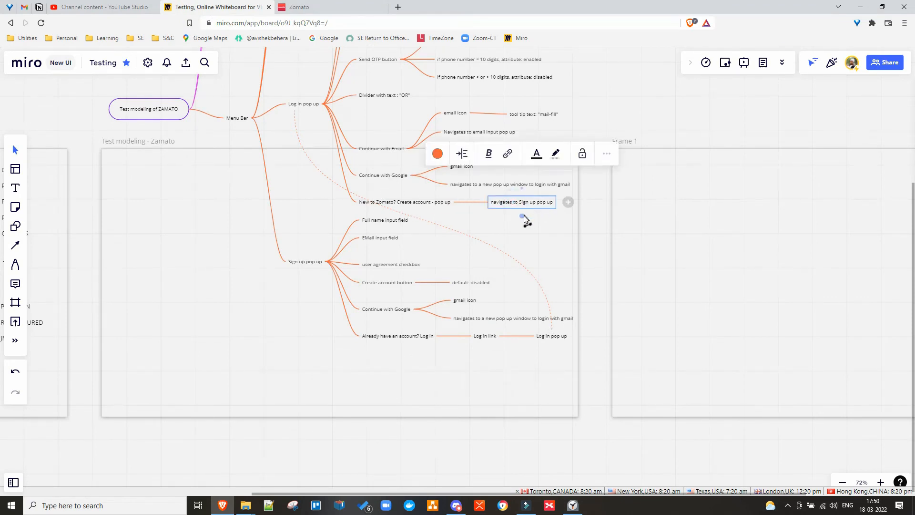
left_click(523, 217)
left_click_drag(523, 217, 296, 264)
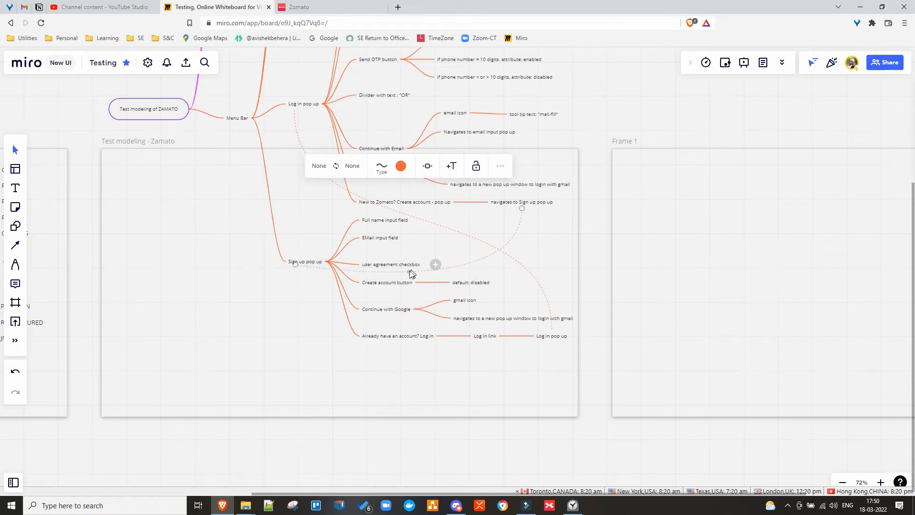
left_click_drag(409, 271, 313, 314)
left_click(311, 348)
left_click(254, 344)
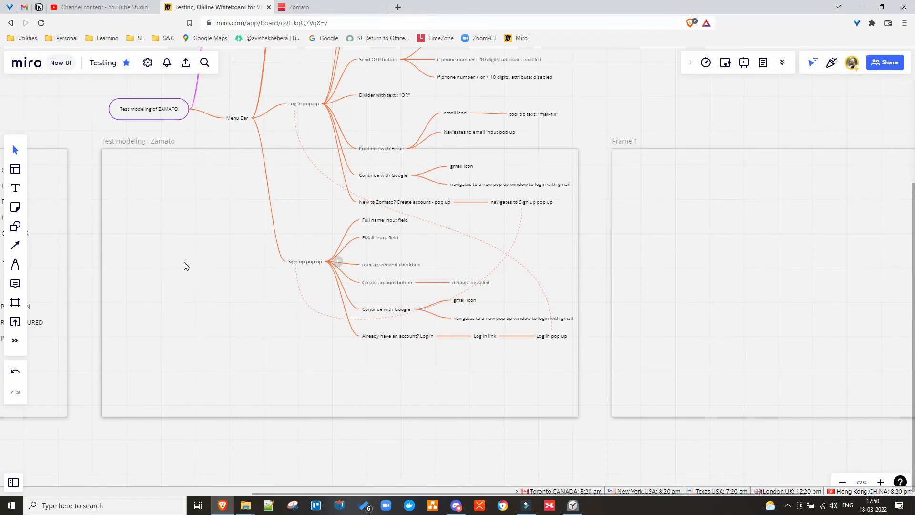
left_click(302, 7)
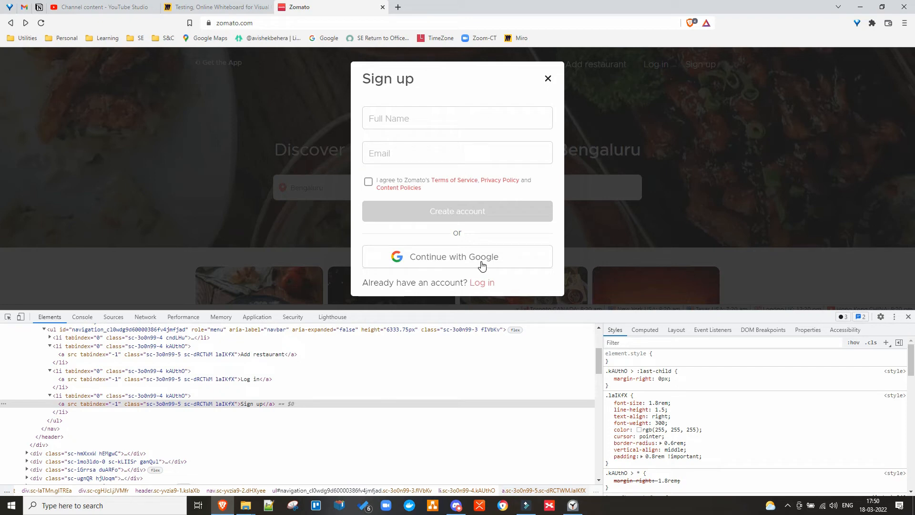
On Zomato, try Continue with Google from Sign up, close the Google sign-in window, and return to Miro.
left_click(549, 78)
left_click(701, 63)
left_click(450, 253)
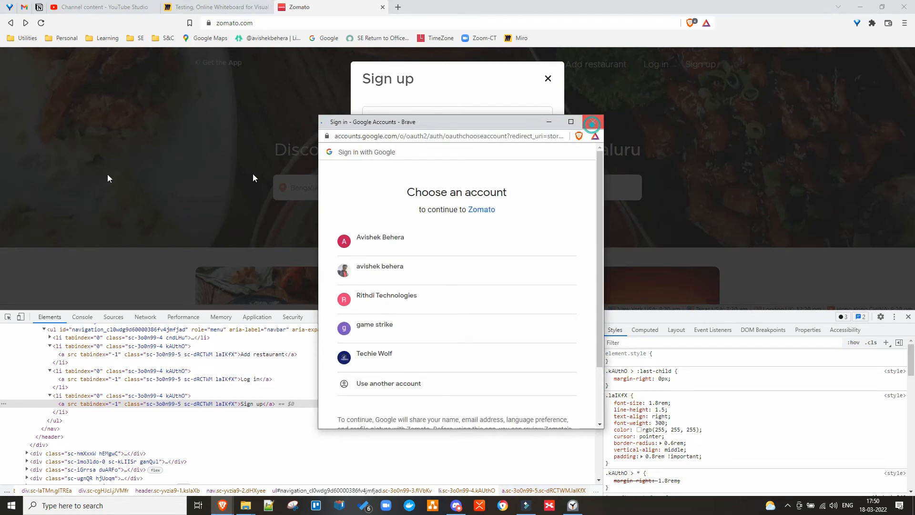
left_click(593, 122)
left_click(193, 12)
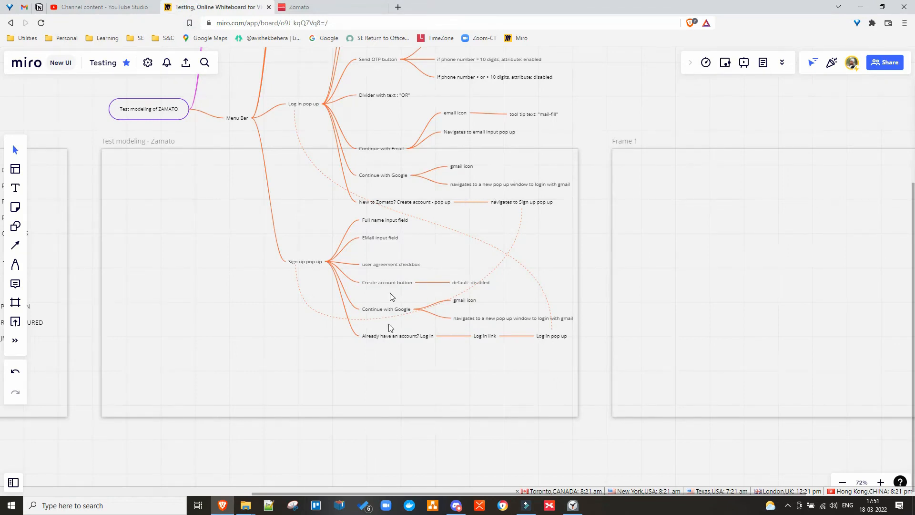
Connect the Sign up branch's Continue with Google node to the Log in one and shift the map down-left.
left_click(384, 176)
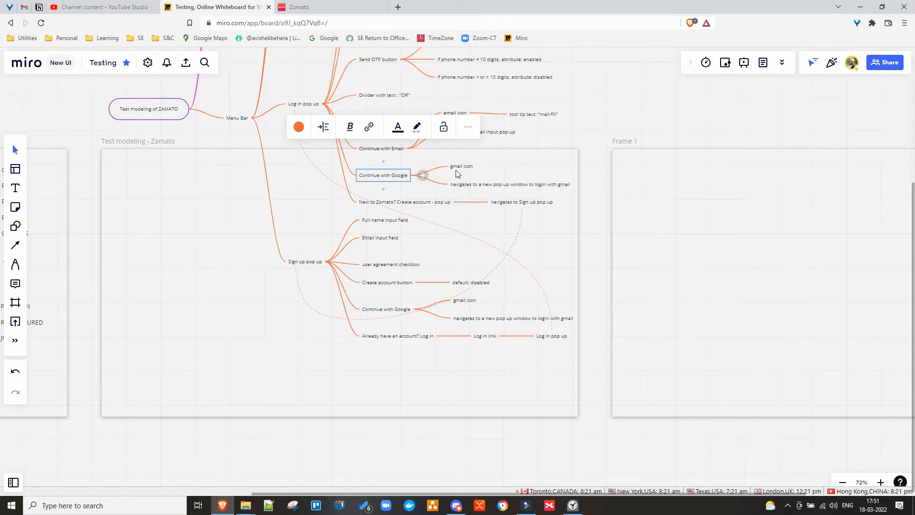
left_click(470, 185)
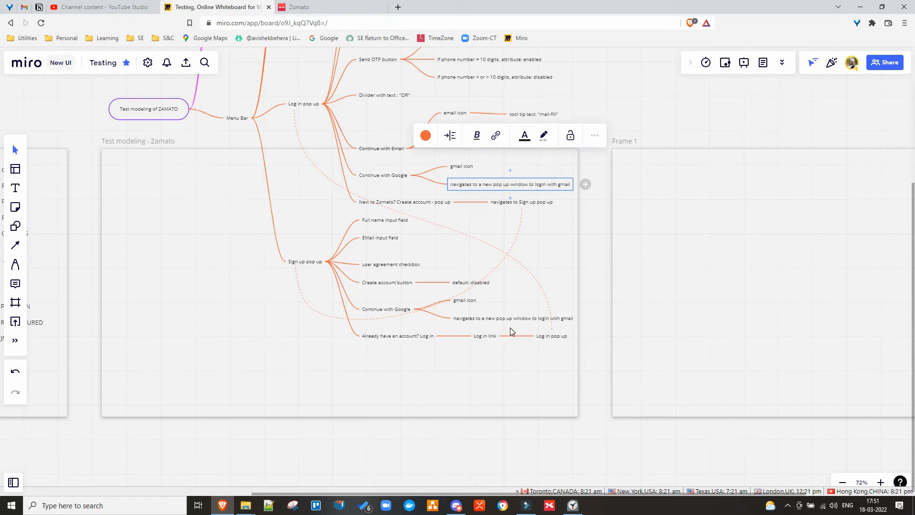
left_click(526, 319)
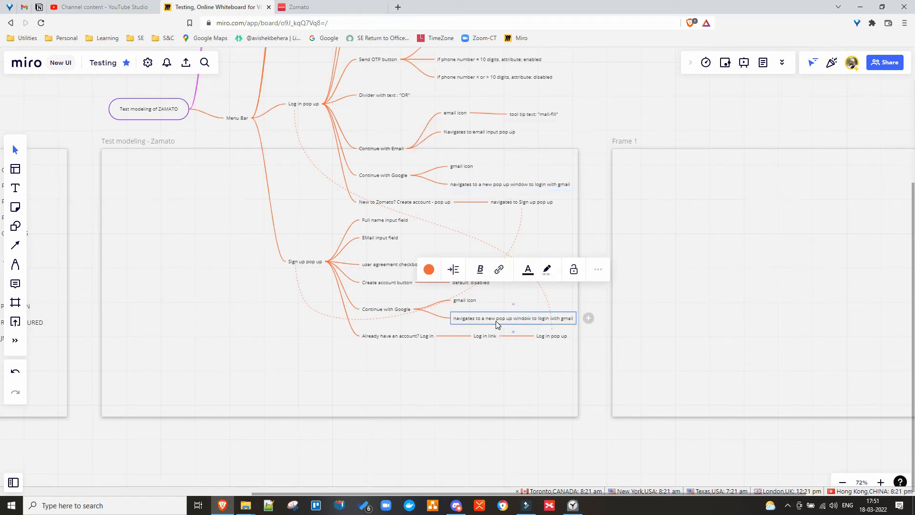
left_click(392, 311)
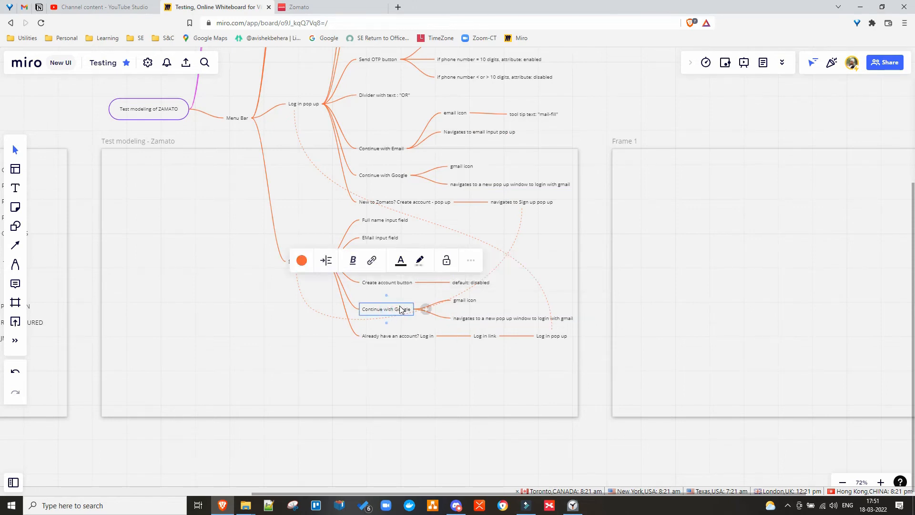
left_click_drag(387, 299, 405, 182)
left_click(270, 386)
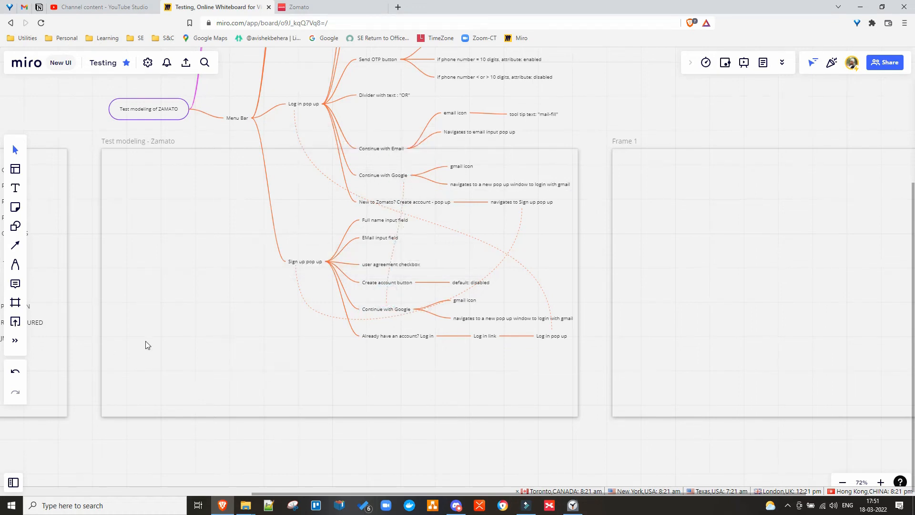
mouse_move(154, 121)
left_mouse_down()
mouse_move(128, 258)
mouse_move(139, 239)
left_mouse_up()
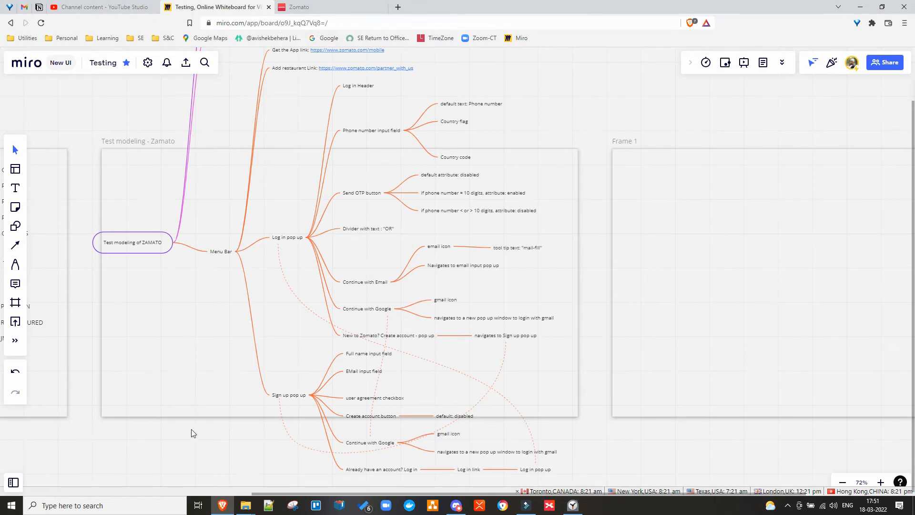
Drag the Test modeling of ZAMATO root node until the whole Sign up branch fits inside the frame.
left_click(573, 505)
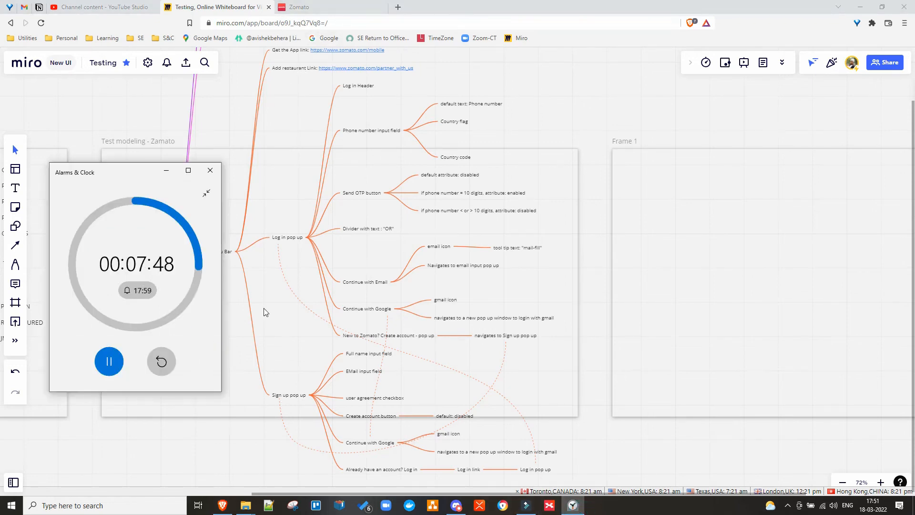
left_click(662, 333)
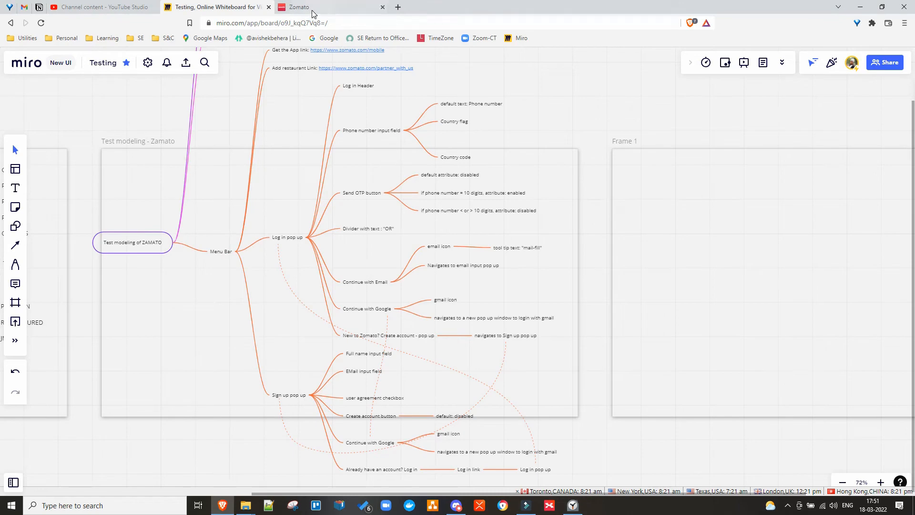
left_click(120, 245)
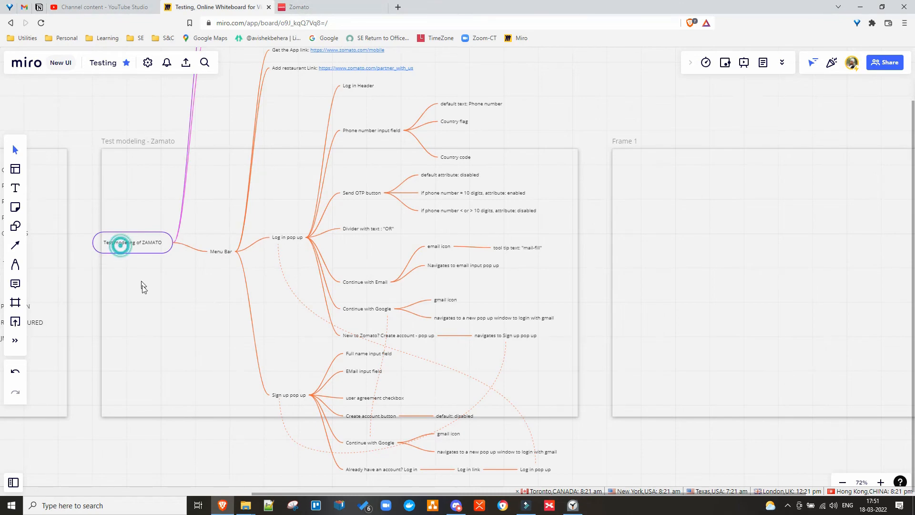
left_click_drag(120, 245, 145, 302)
left_click(623, 233)
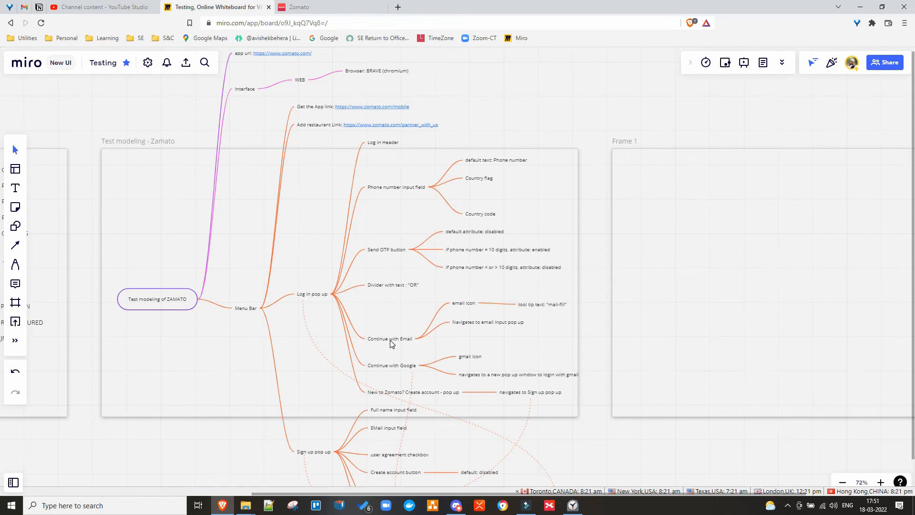
left_click(392, 285)
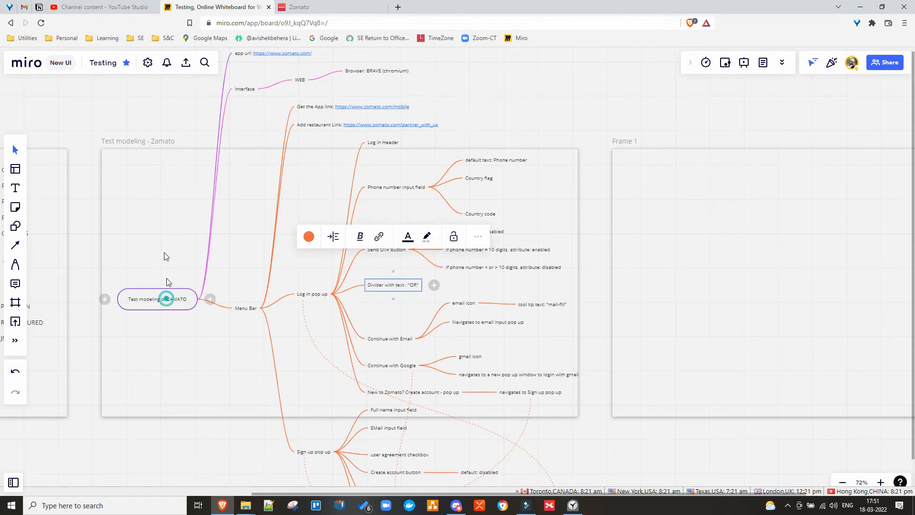
left_click_drag(166, 279, 164, 188)
left_click(188, 310)
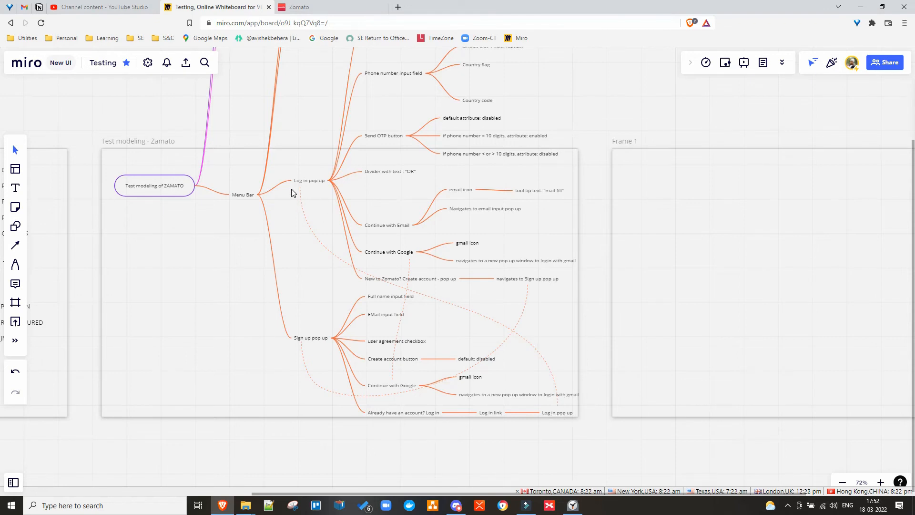
Make the dashed Log in pop up cross-link connector thicker and blue.
left_click(443, 305)
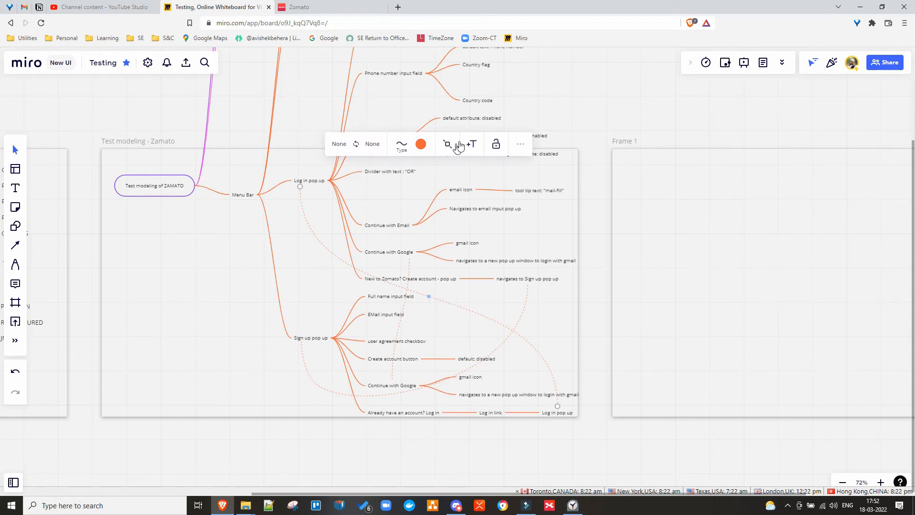
left_click(401, 145)
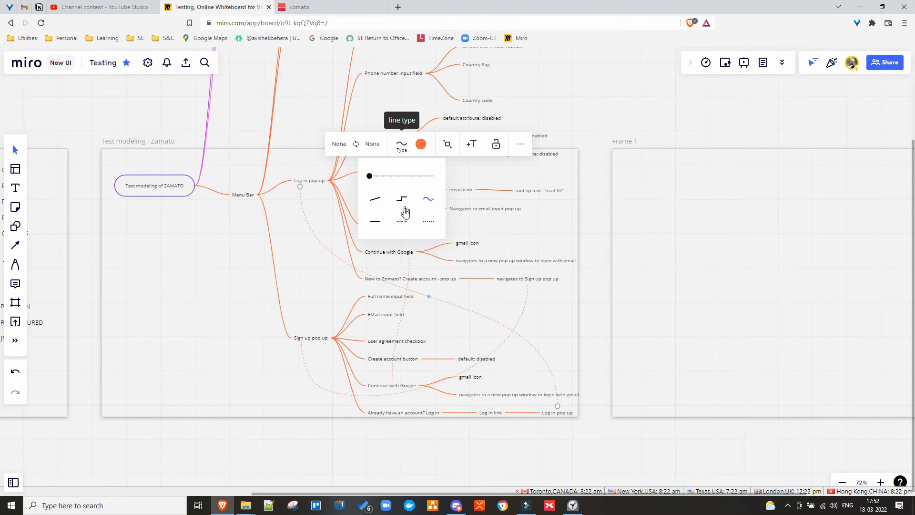
left_click_drag(371, 176, 383, 176)
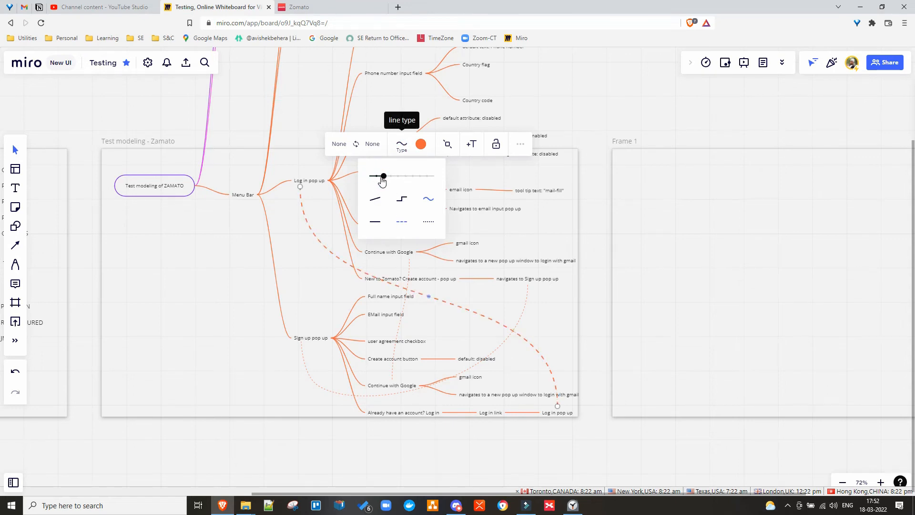
left_click(421, 144)
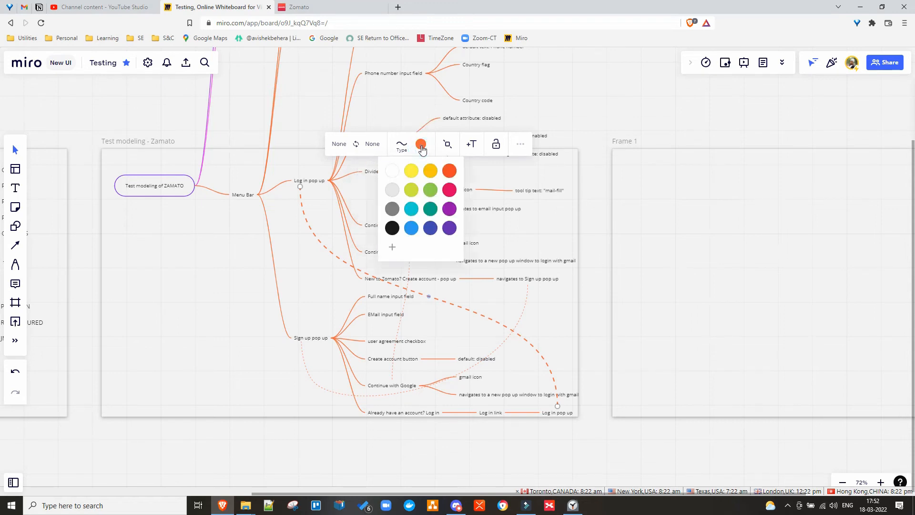
left_click(412, 229)
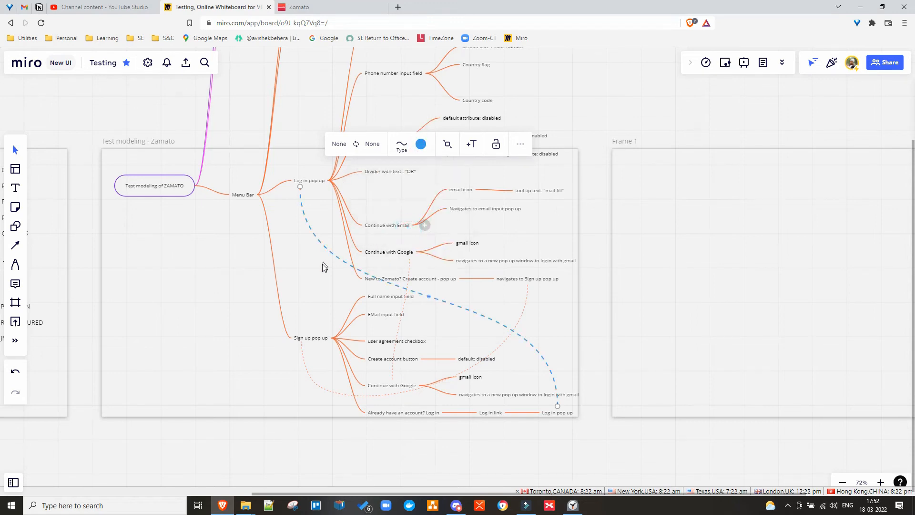
Recolour the orange dashed connector from Sign up pop up blue and thicken it.
left_click(526, 303)
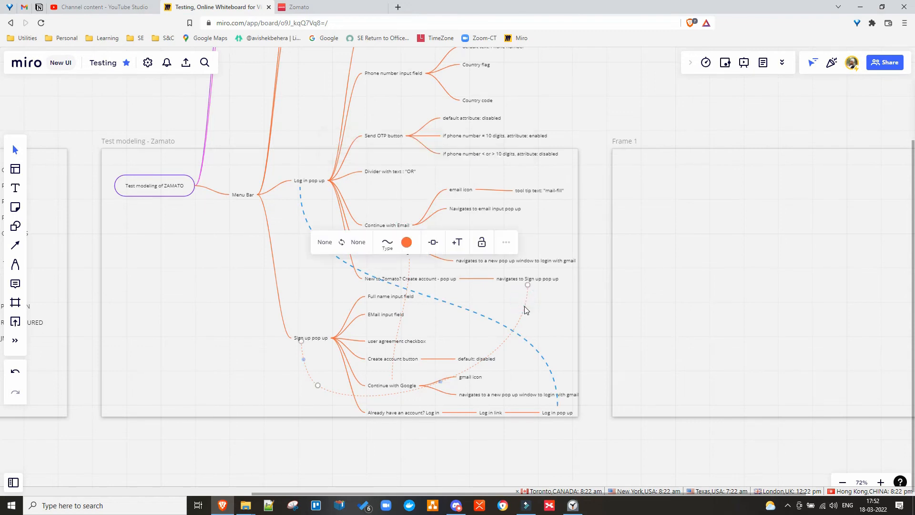
left_click(406, 242)
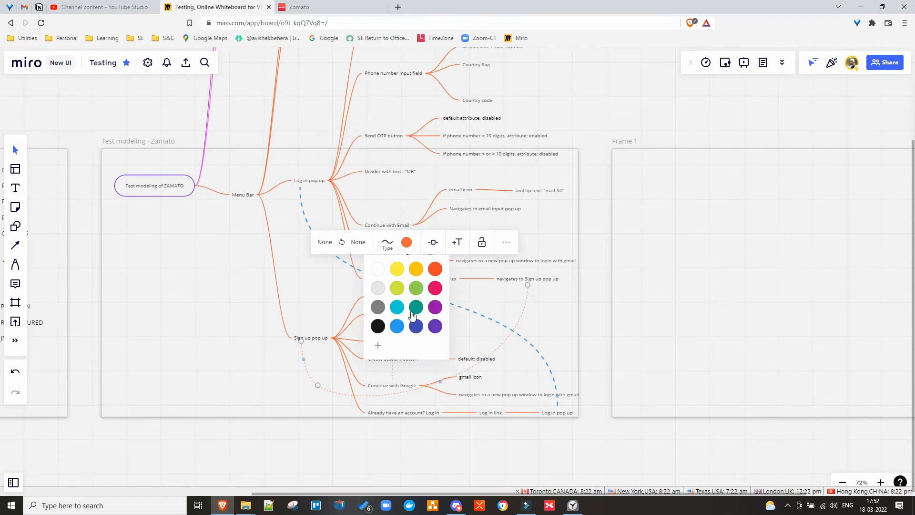
left_click(397, 326)
left_click(385, 244)
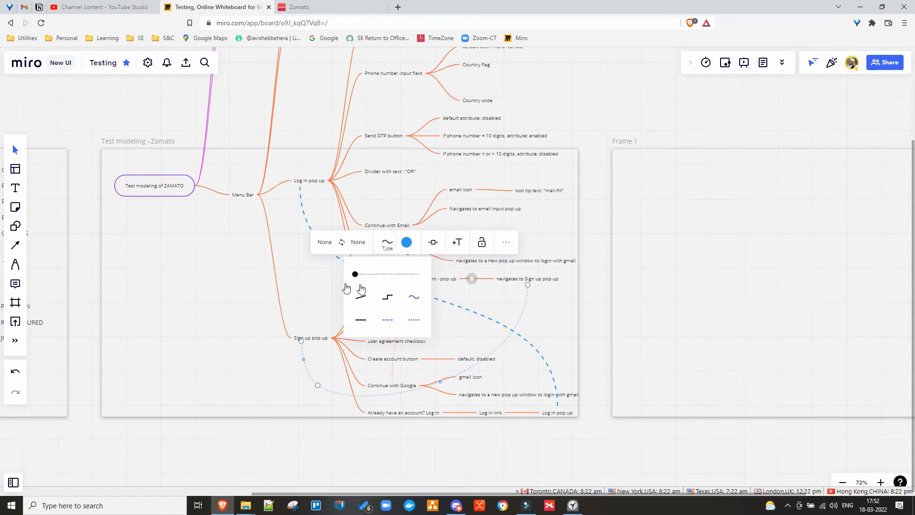
left_click_drag(355, 274, 369, 276)
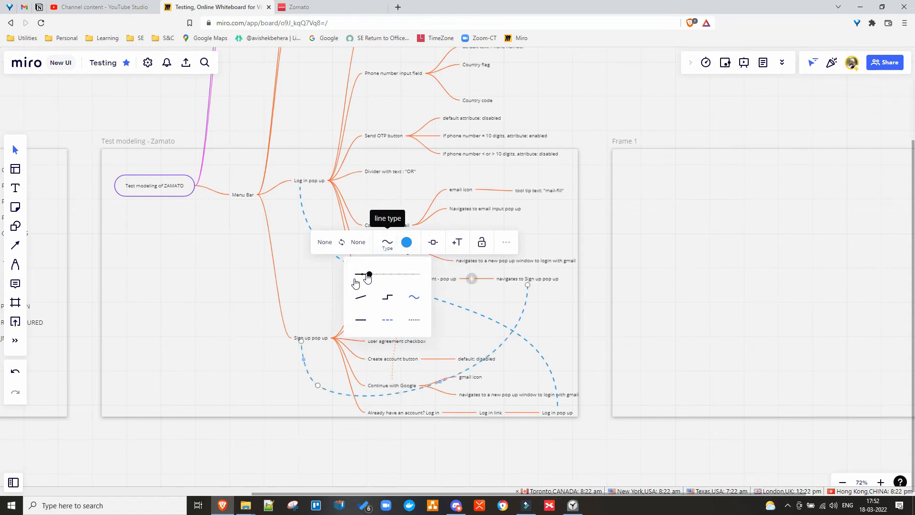
left_click(291, 284)
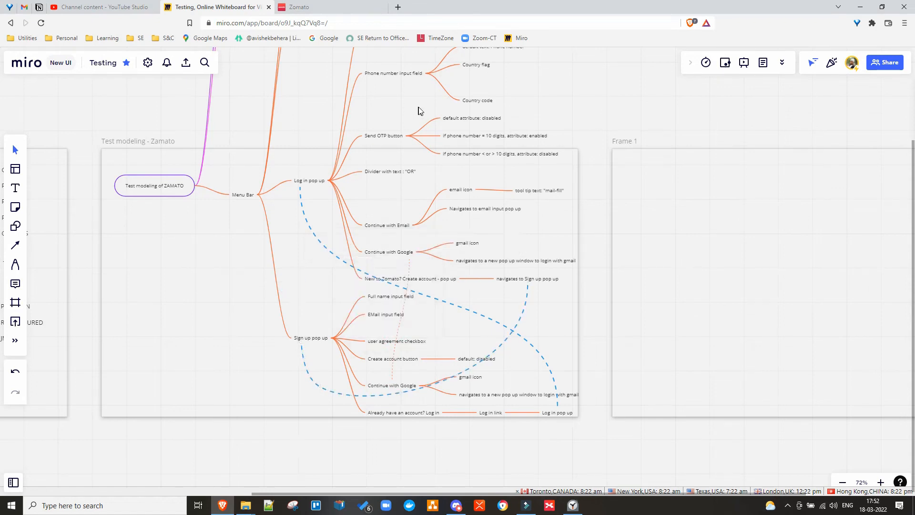
Make the faint dotted Continue with Google connector blue and thicker.
left_click(402, 308)
left_click(393, 216)
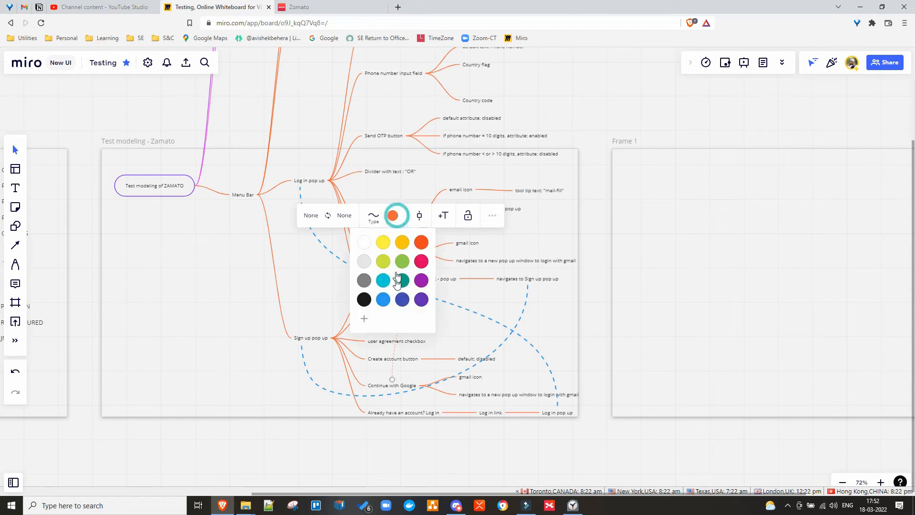
left_click(383, 300)
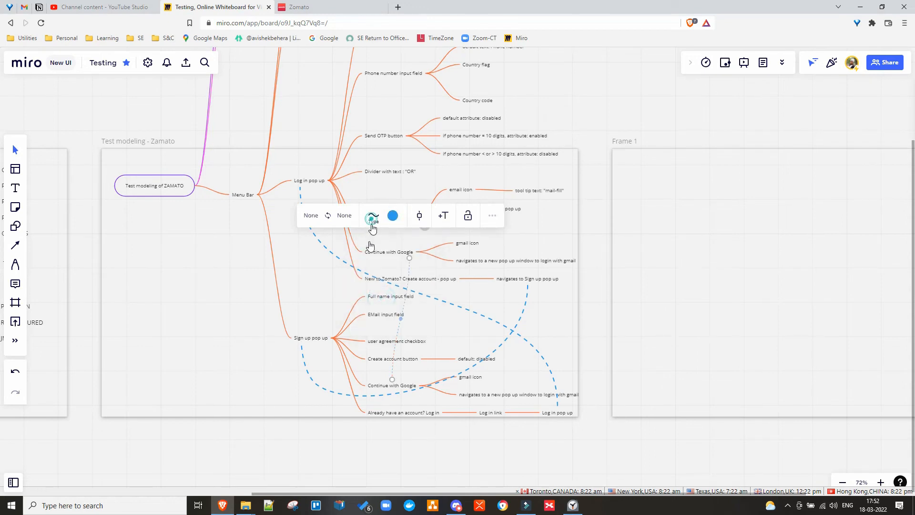
left_click(374, 217)
left_click_drag(341, 247, 355, 250)
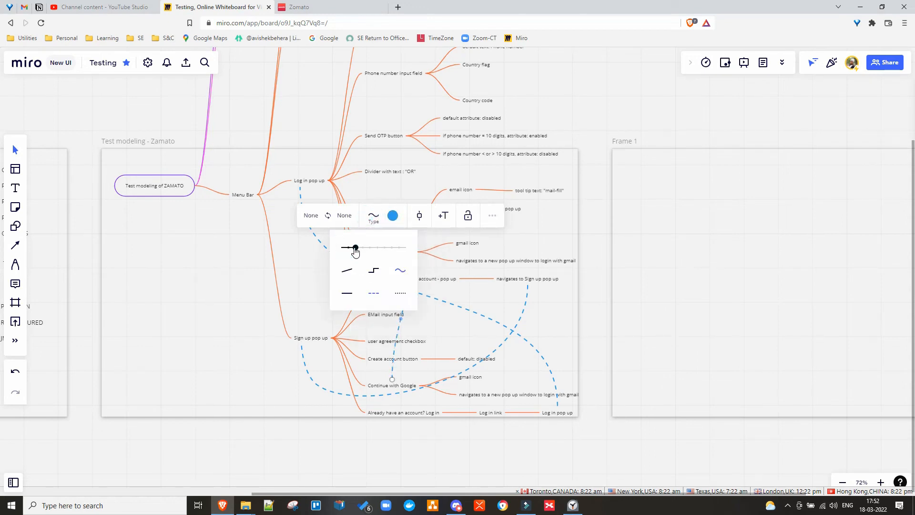
left_click(310, 268)
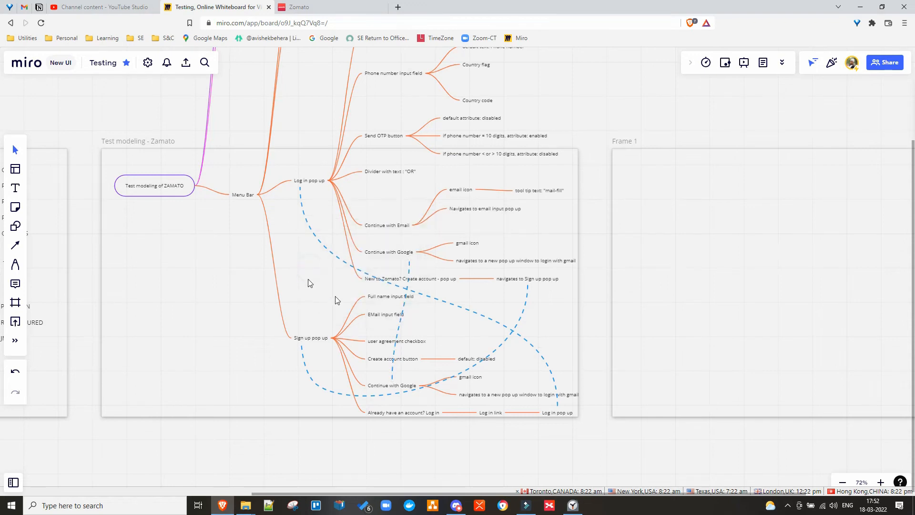
left_click(495, 324)
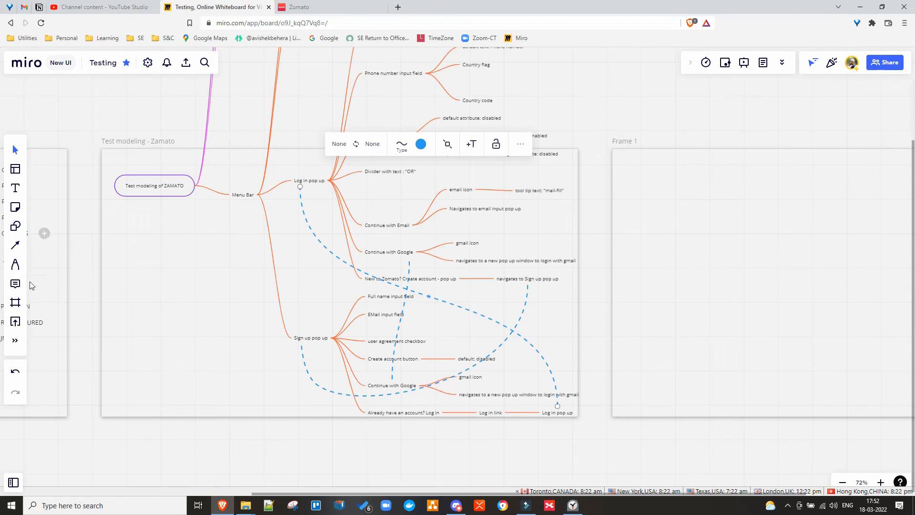
Draw a short elbow connector near the Sign up branches, then delete it as a stray.
left_click(16, 246)
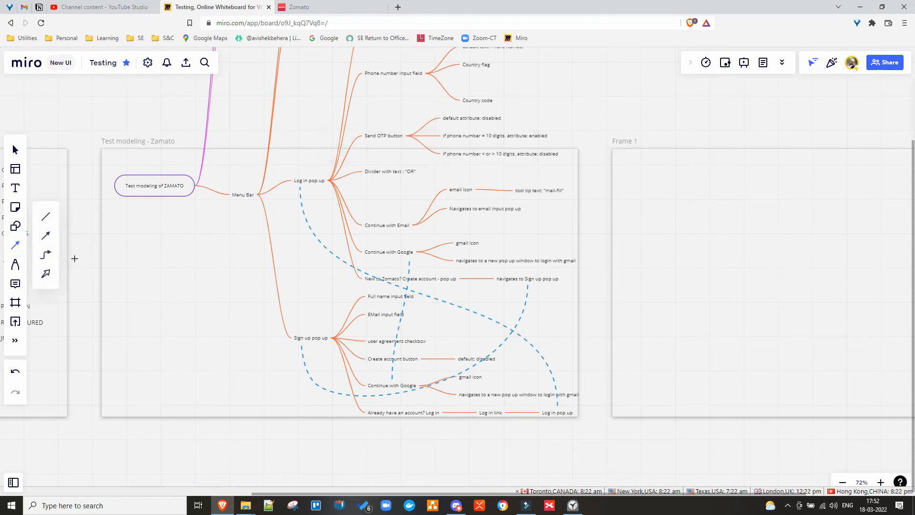
left_click(45, 255)
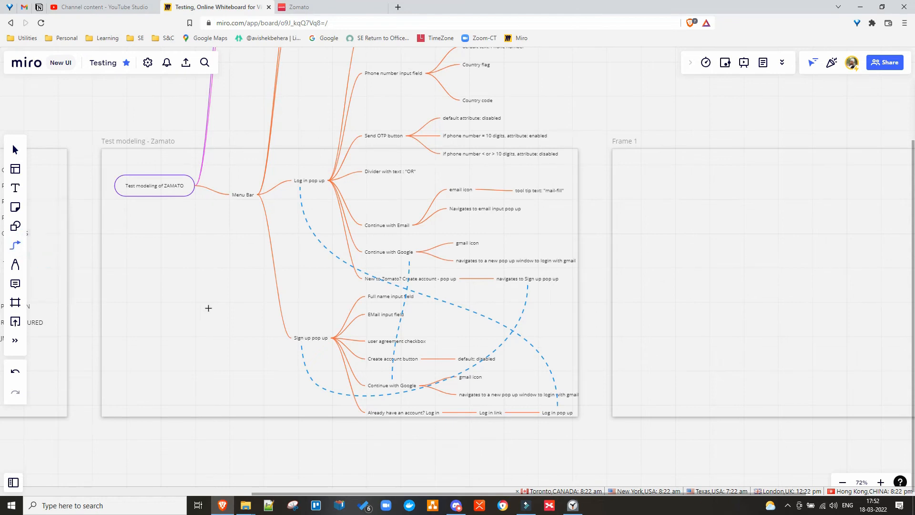
left_click_drag(480, 331, 488, 306)
left_click(462, 330)
left_click(489, 307)
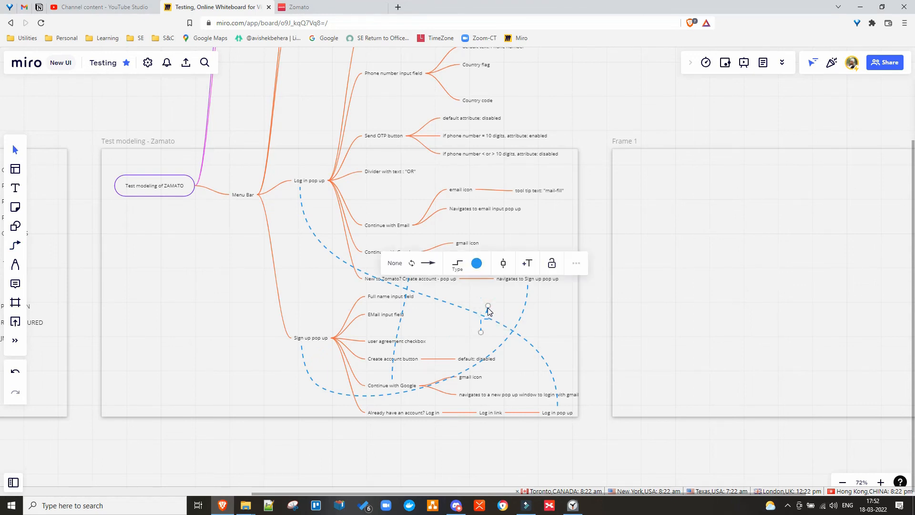
key("Delete")
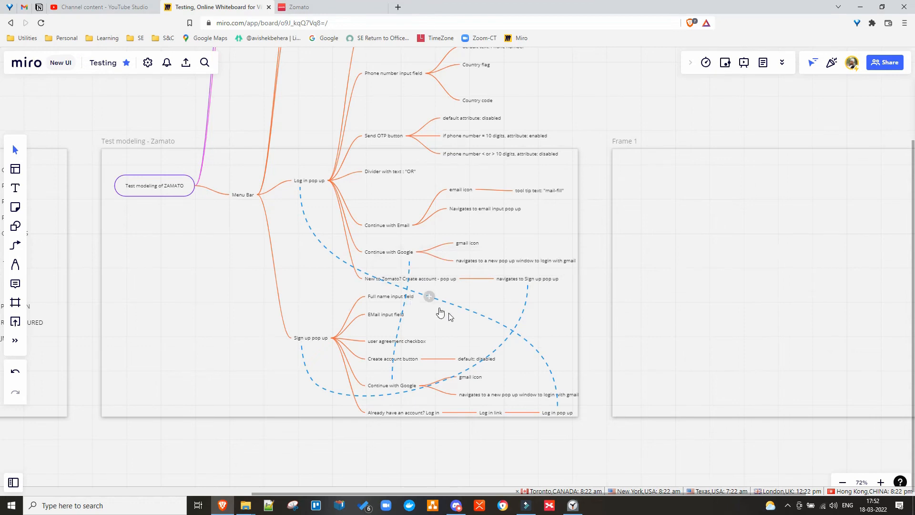
Add an arrowhead to the start of the long blue dashed connector.
left_click(469, 311)
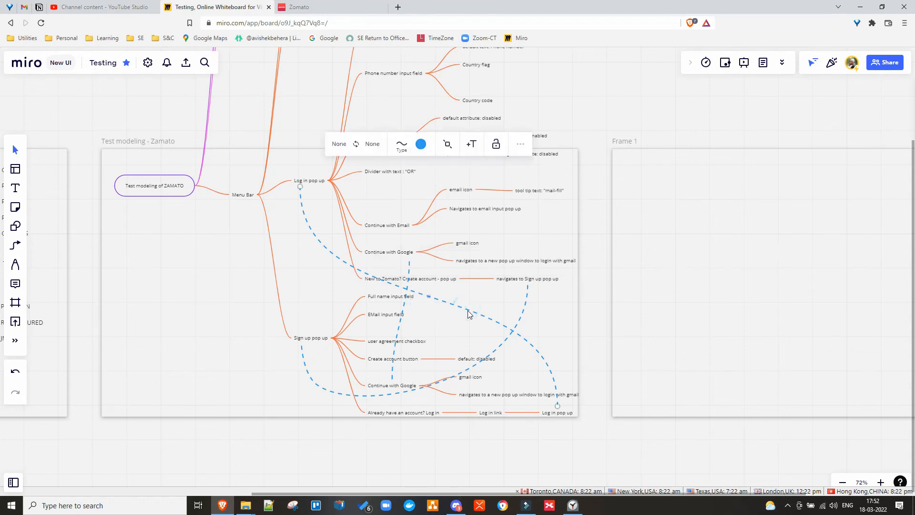
left_click(355, 143)
left_click(339, 144)
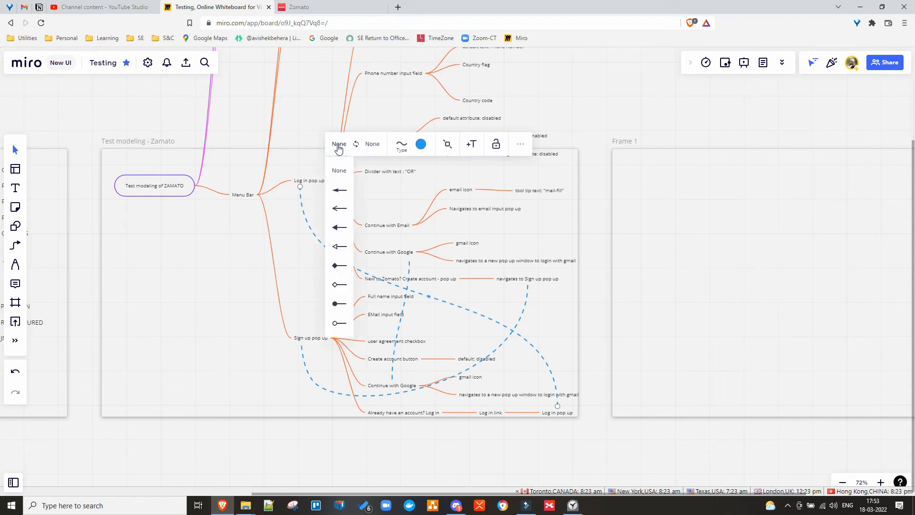
left_click(340, 190)
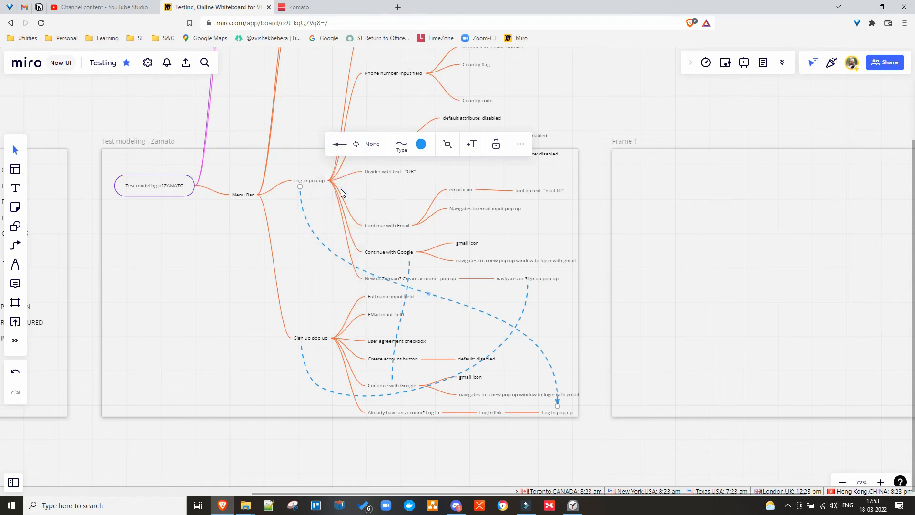
left_click(339, 148)
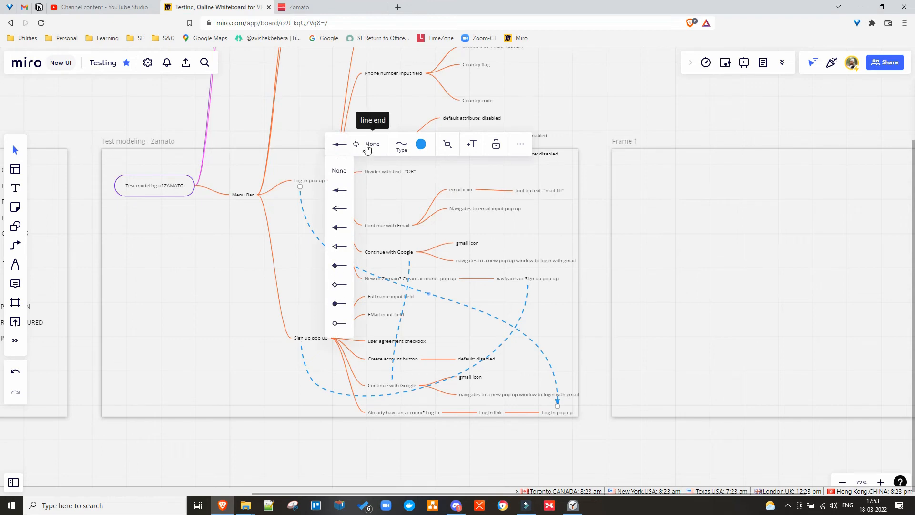
left_click(395, 343)
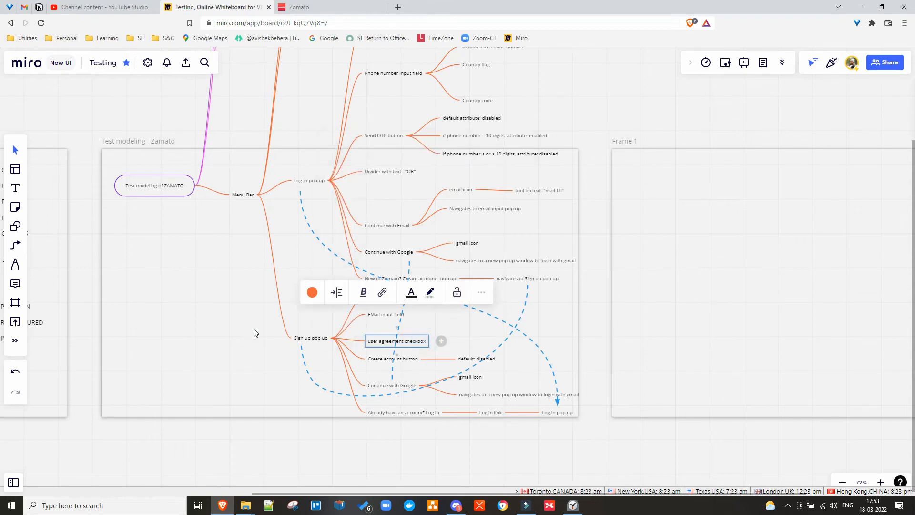
Give the dashed cross-link and the dashed link from Sign up pop up arrowhead line ends.
left_click(401, 318)
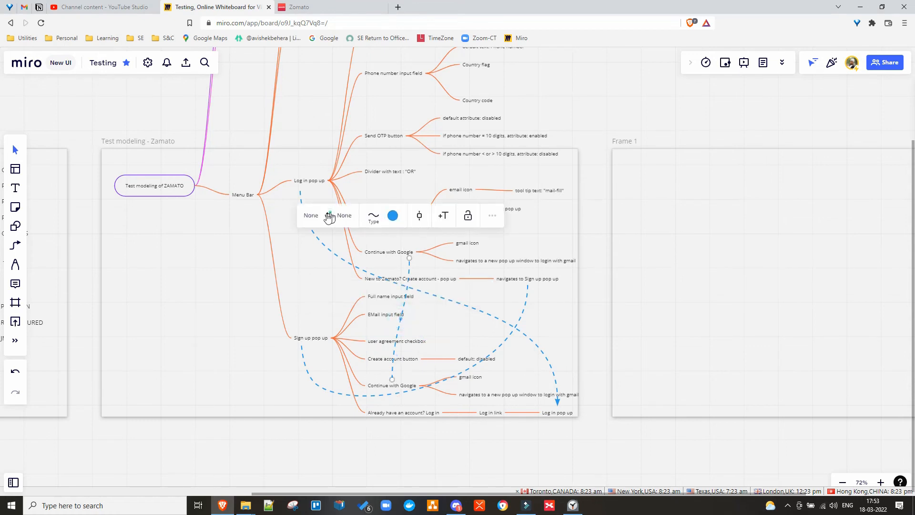
left_click(306, 217)
left_click(313, 214)
left_click(314, 216)
left_click(312, 261)
left_click(526, 303)
left_click(323, 242)
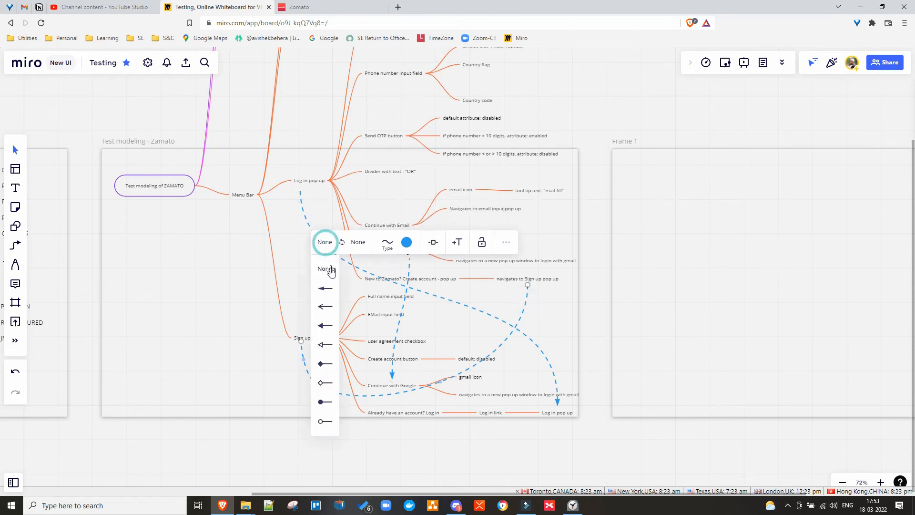
left_click(325, 290)
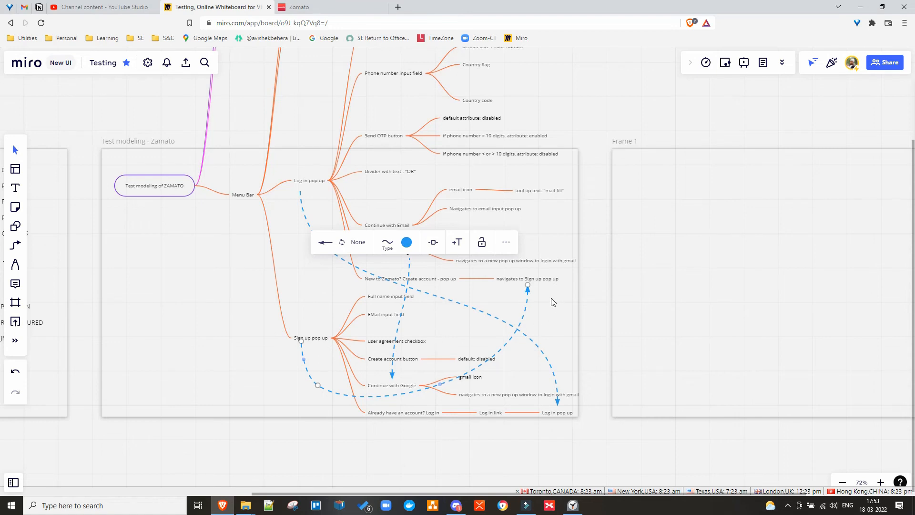
Move the whole mind map lower on the board and switch to the Zomato site.
left_click(190, 313)
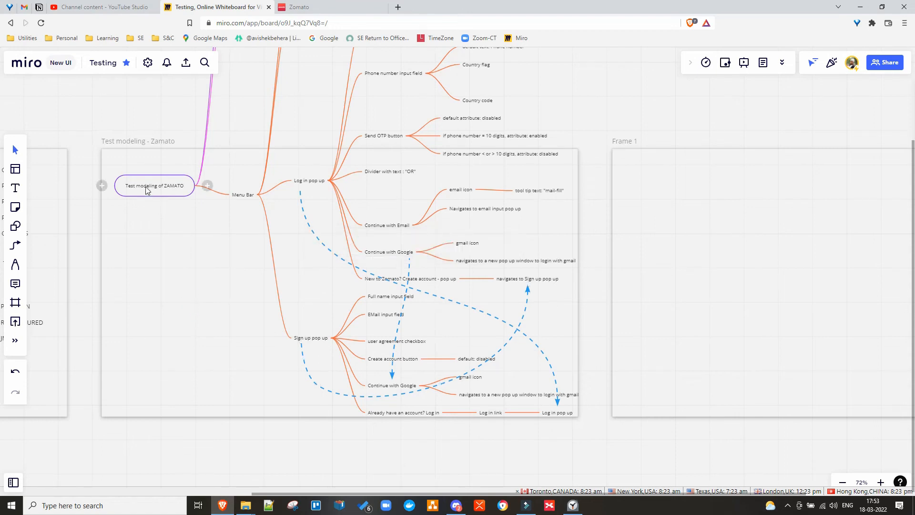
left_click_drag(146, 189, 162, 308)
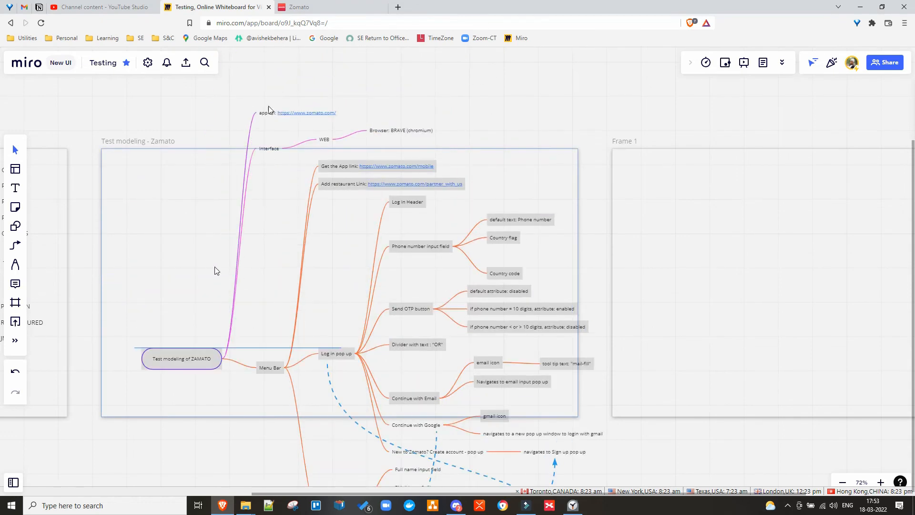
left_click(296, 13)
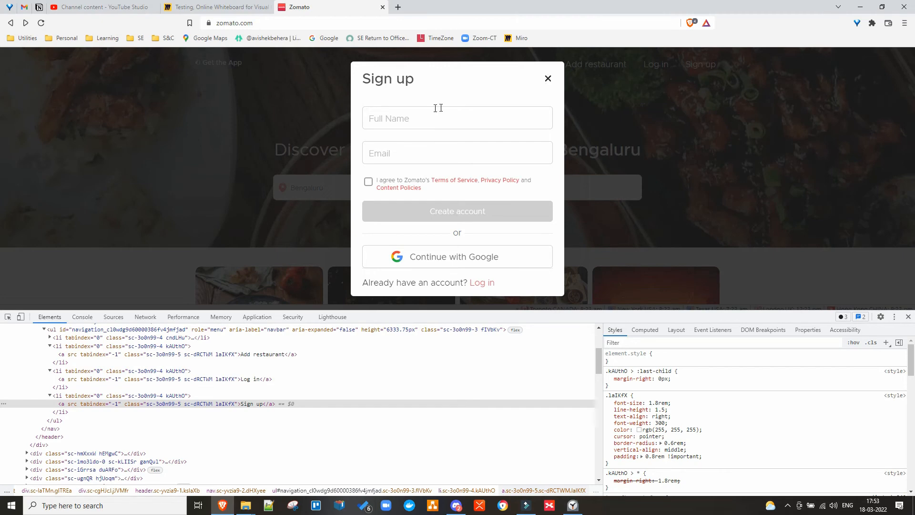
On Zomato, close Sign up, inspect the logo's element, select the heading, then return to Miro.
left_click(548, 79)
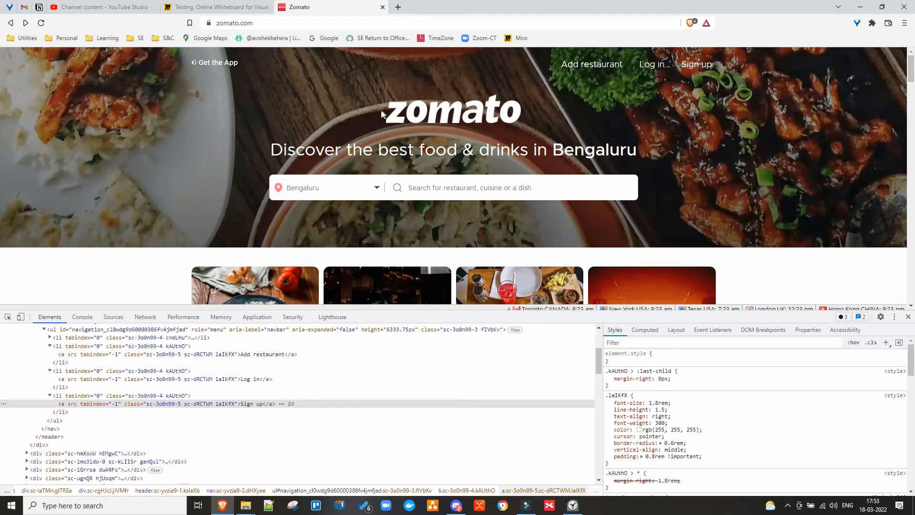
right_click(433, 106)
left_click(470, 208)
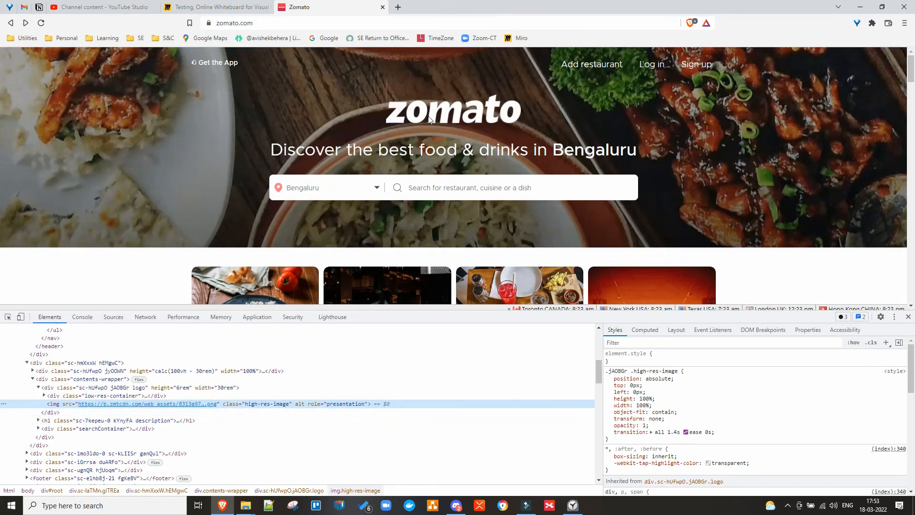
triple_click(276, 152)
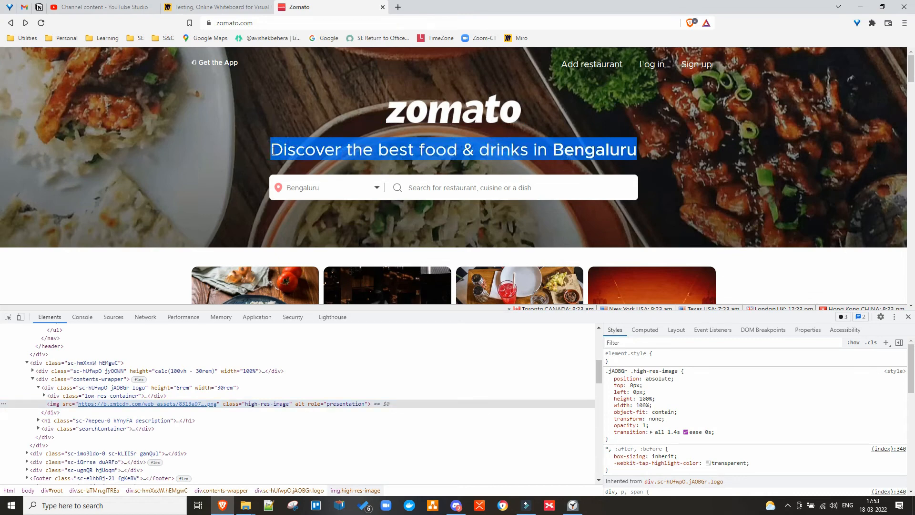
left_click(164, 8)
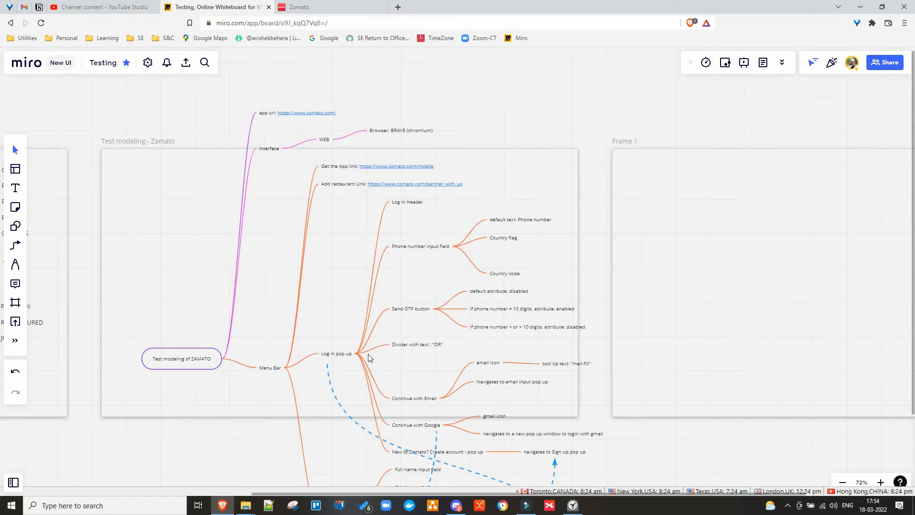
Shift the mind map up-right and evenly re-space Log in pop up's child nodes.
left_click(340, 358)
left_click(340, 357)
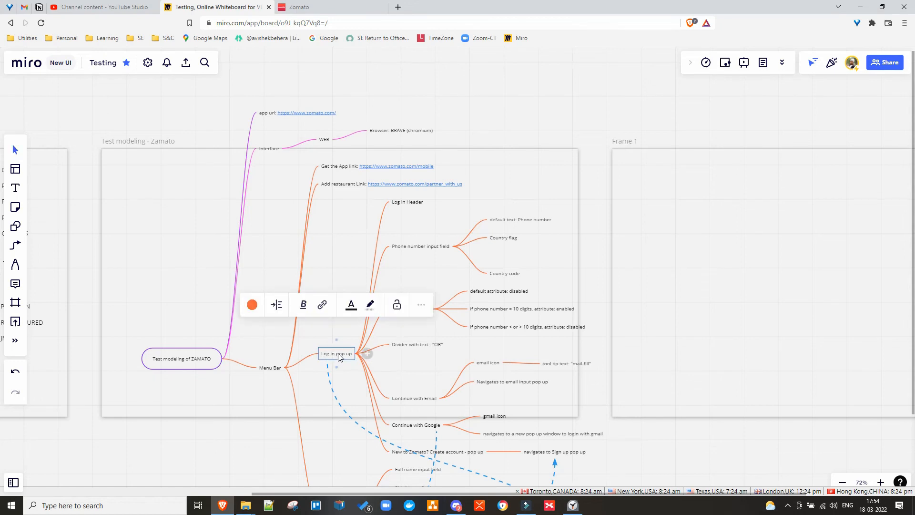
right_click(339, 355)
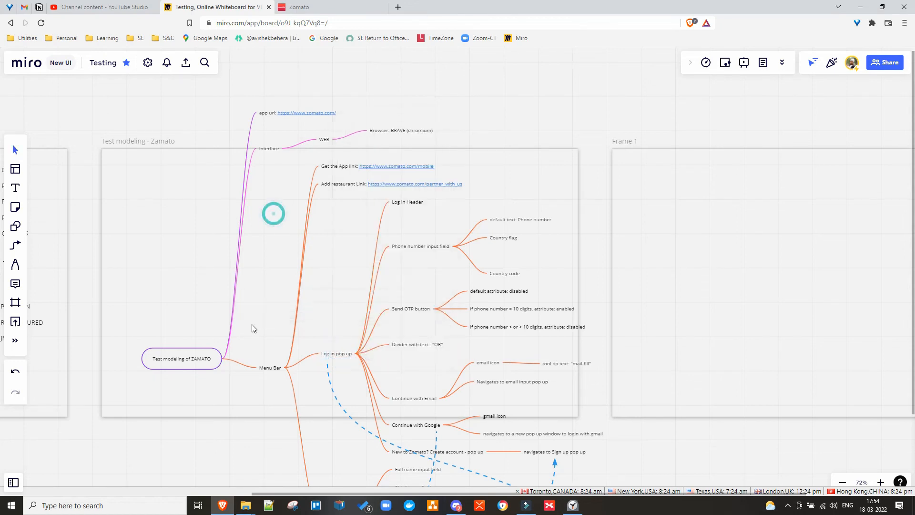
left_click(273, 215)
left_click_drag(197, 358, 258, 216)
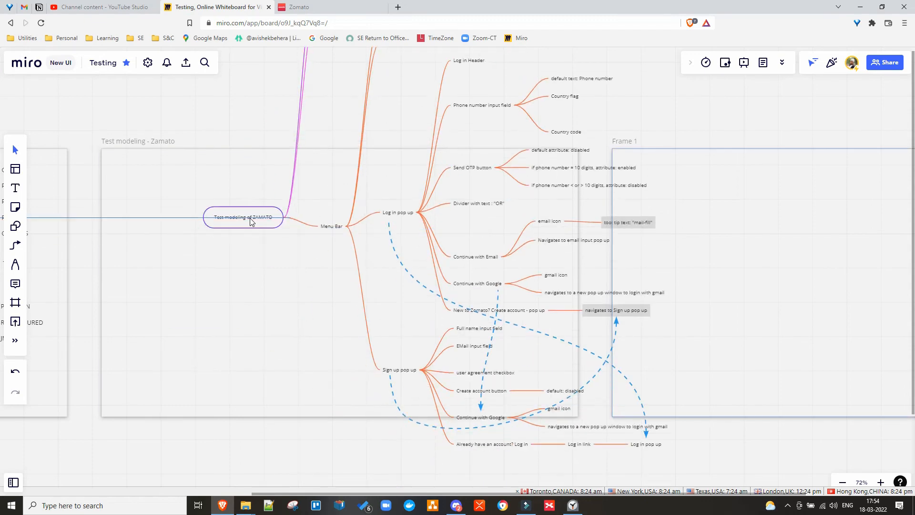
left_click(335, 227)
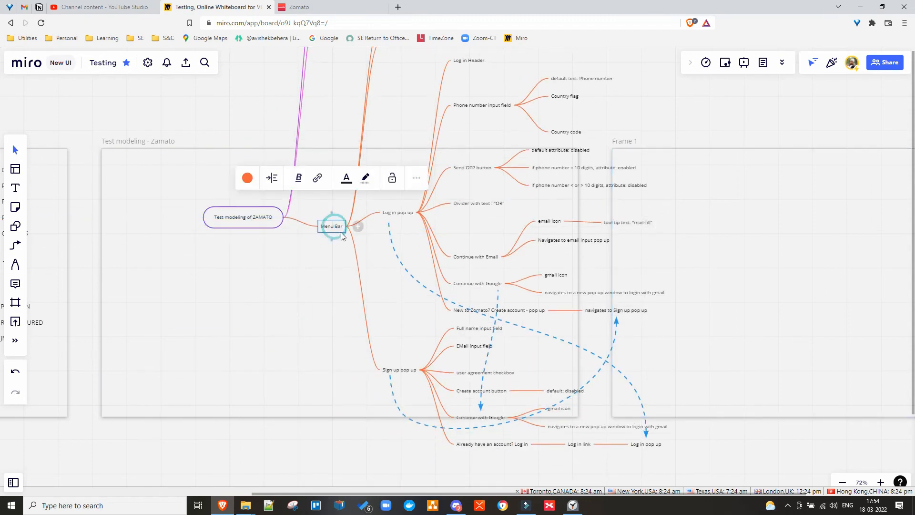
left_click(409, 214)
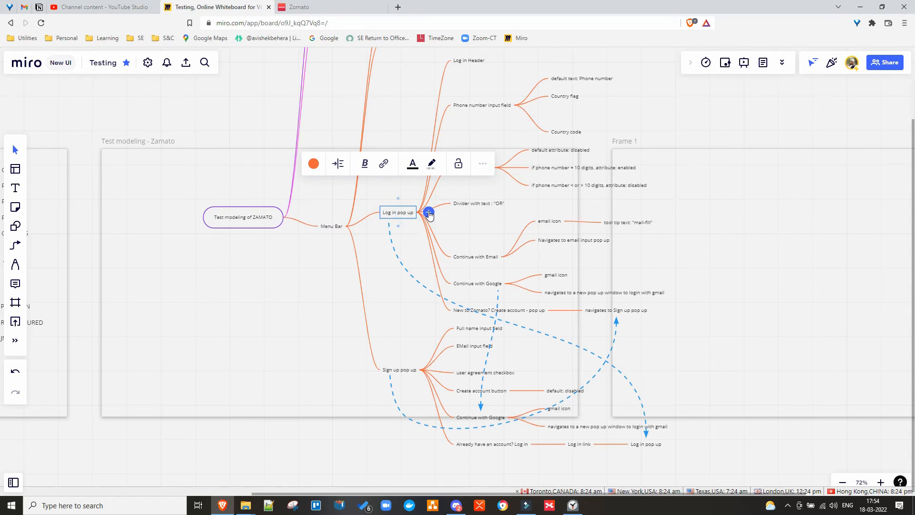
left_click(336, 164)
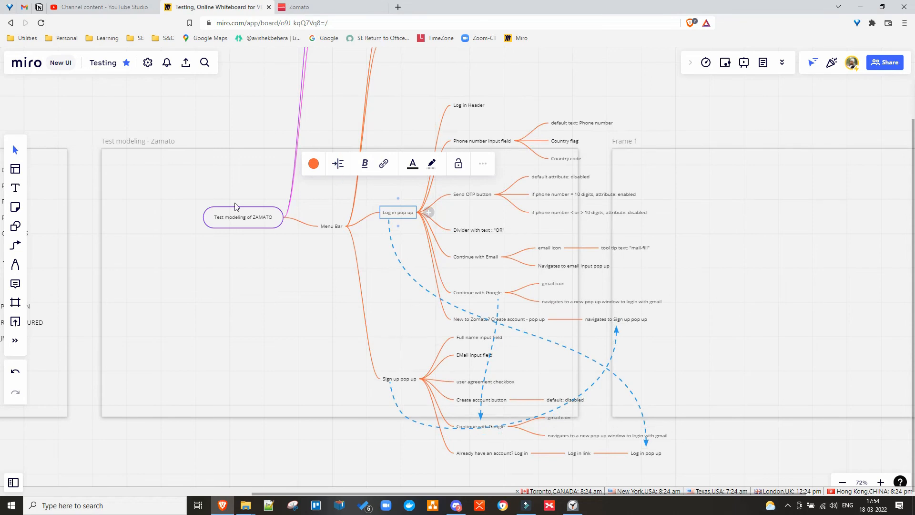
Evenly re-space the root node's branches and nudge the mind map into place.
left_click(236, 216)
left_click(179, 165)
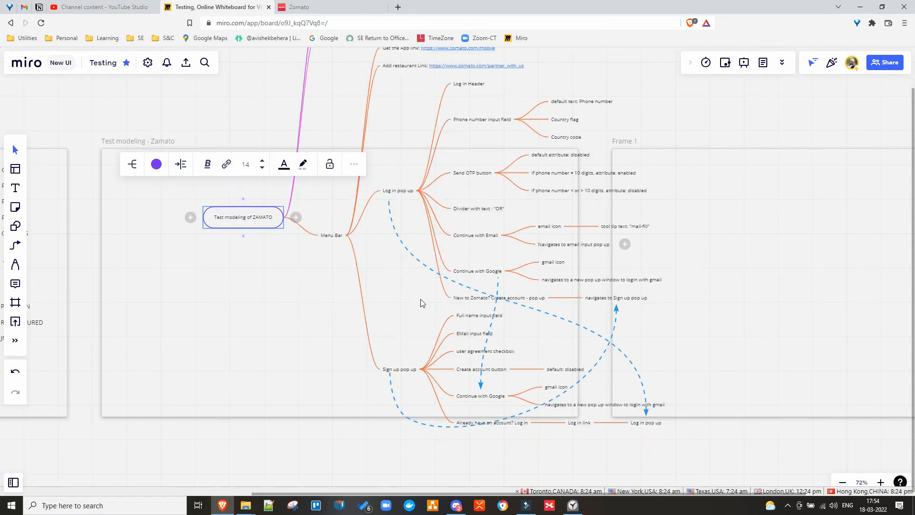
left_click(317, 318)
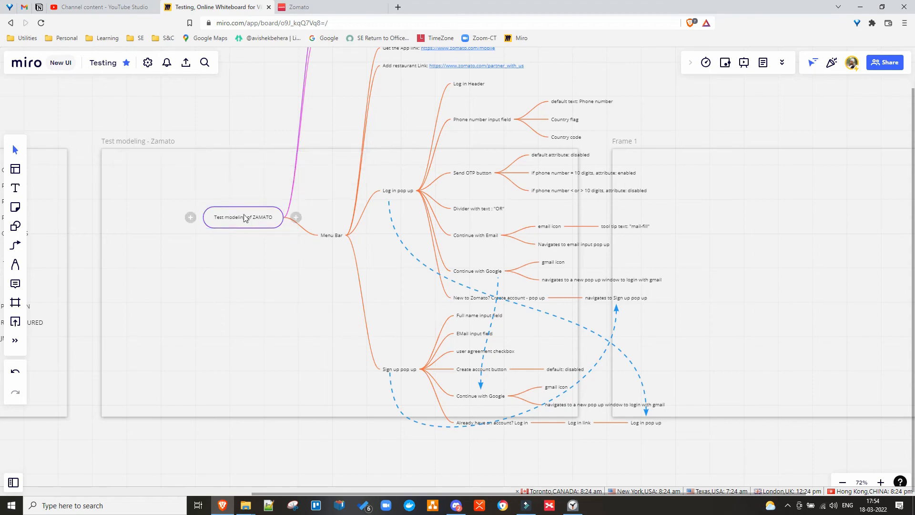
mouse_move(244, 217)
left_mouse_down()
mouse_move(203, 263)
mouse_move(231, 197)
mouse_move(247, 213)
left_mouse_up()
left_click(334, 231)
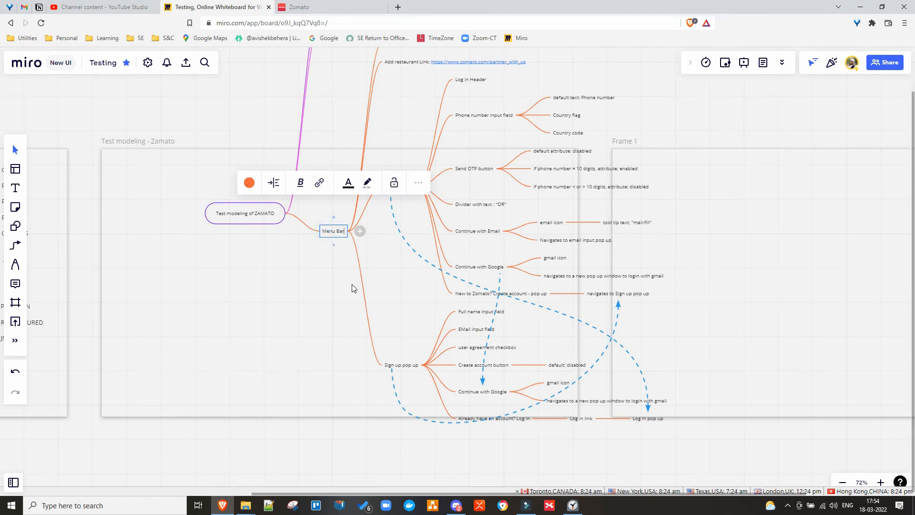
Add a 'HOME PAGE header' branch beside Menu Bar with a 'ZAMATO LOGO Image' child.
key("Return")
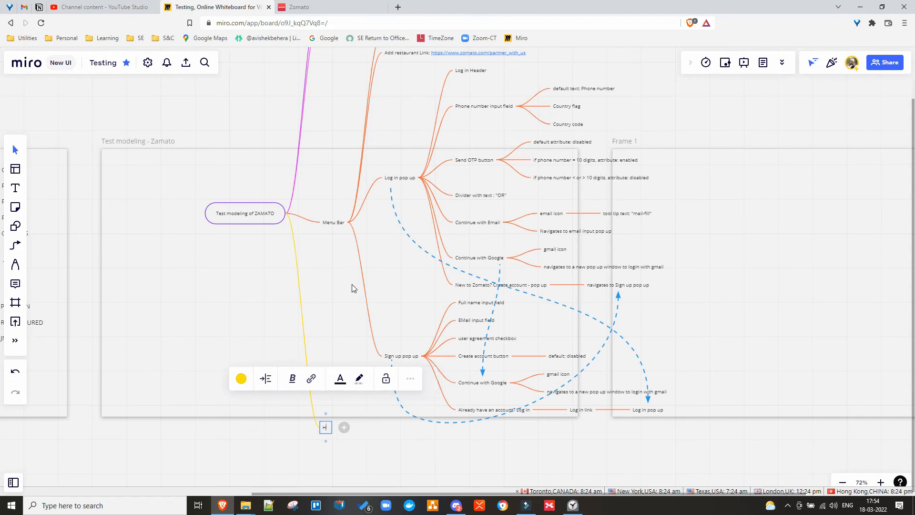
type("HOME PAHGE")
key("BackSpace")
key("BackSpace")
key("BackSpace")
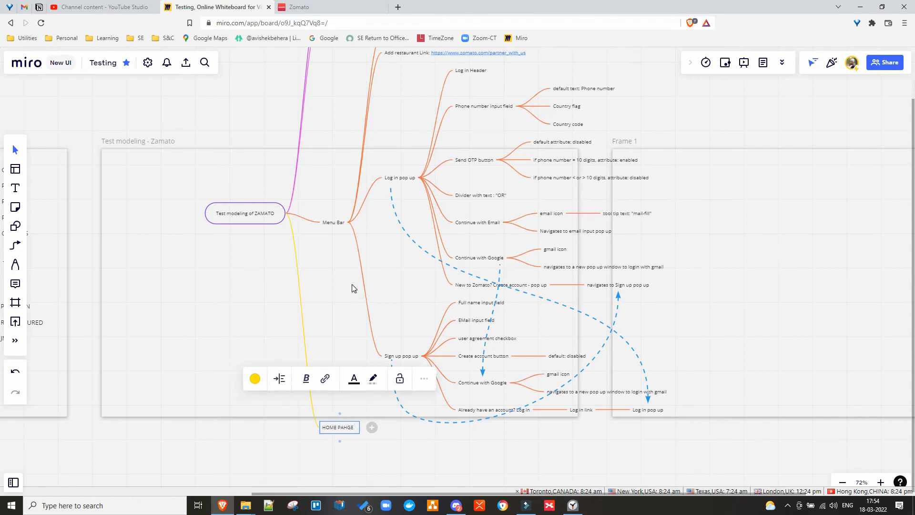
type("GE header")
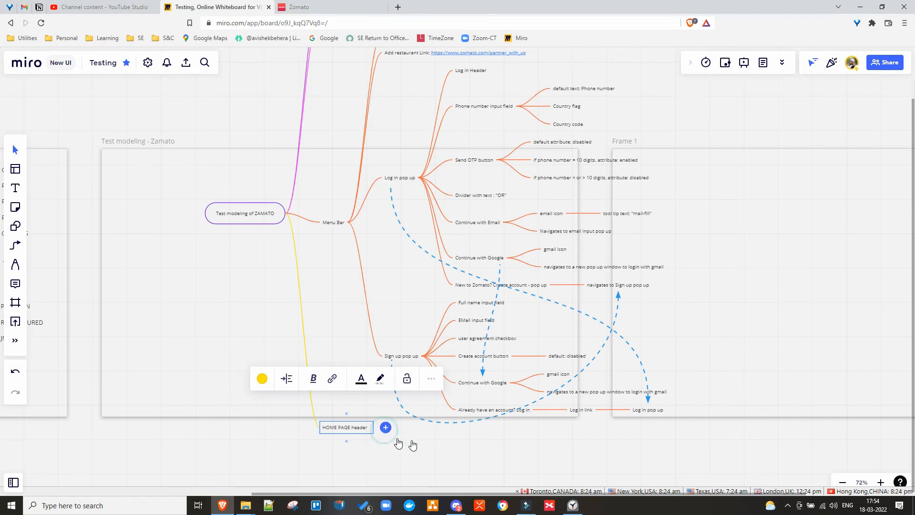
left_click(385, 428)
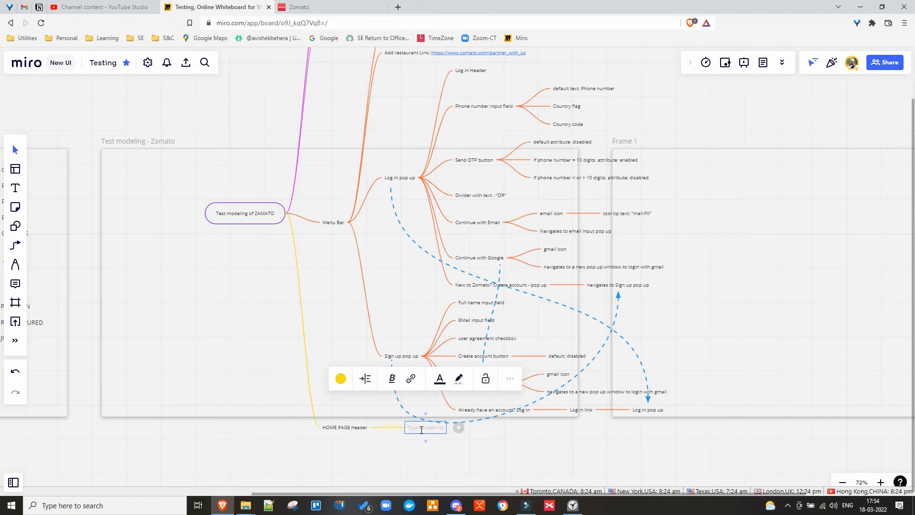
type("ZAMATO")
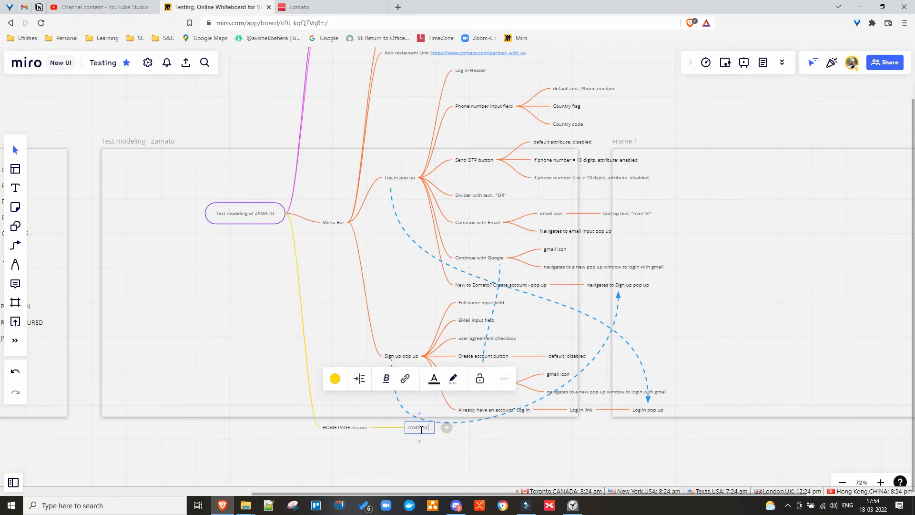
type(" LOGO ")
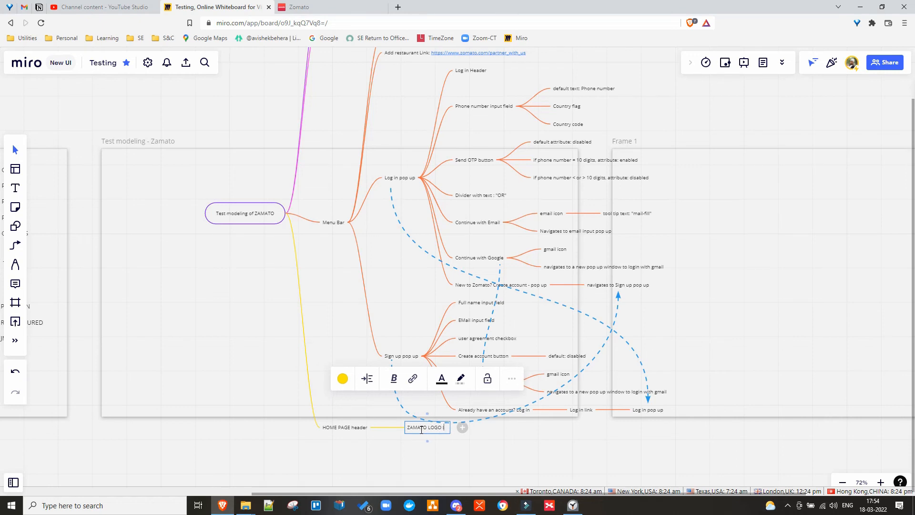
type("Image")
Add a 'HEADER : text:' node with the pasted Zomato tagline, removing its trailing empty lines.
key("Return")
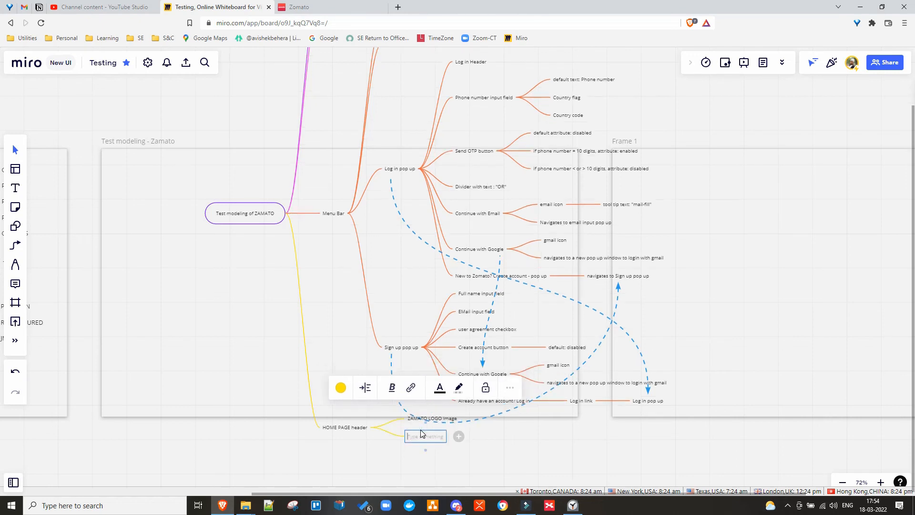
type("Discover the best food & drinks in Bengaluru")
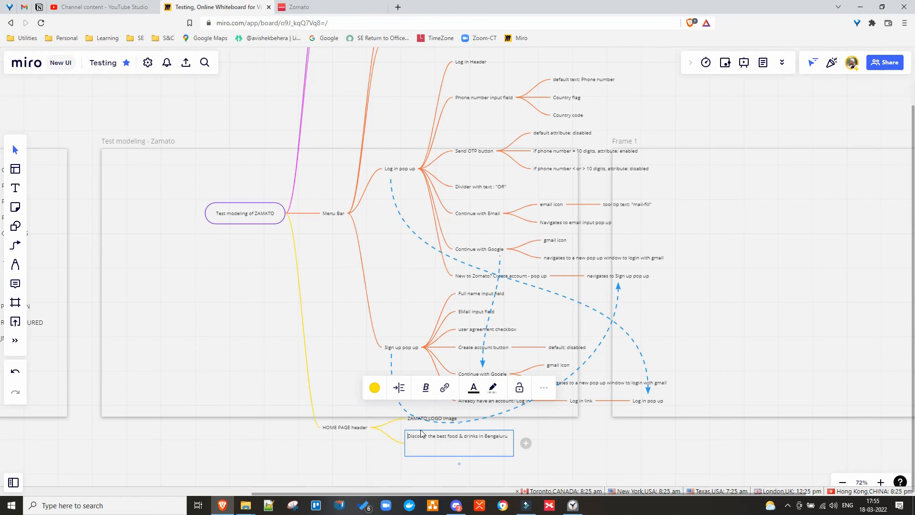
type("HEADER : ")
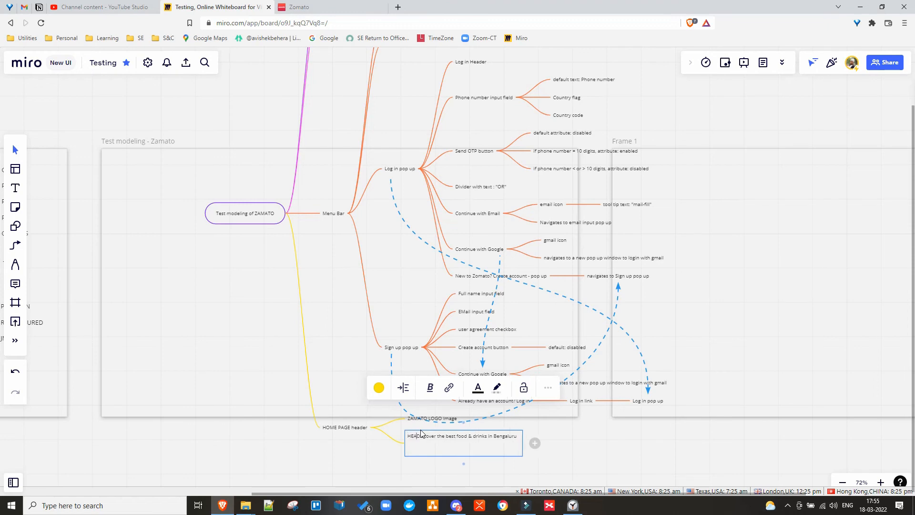
type("text")
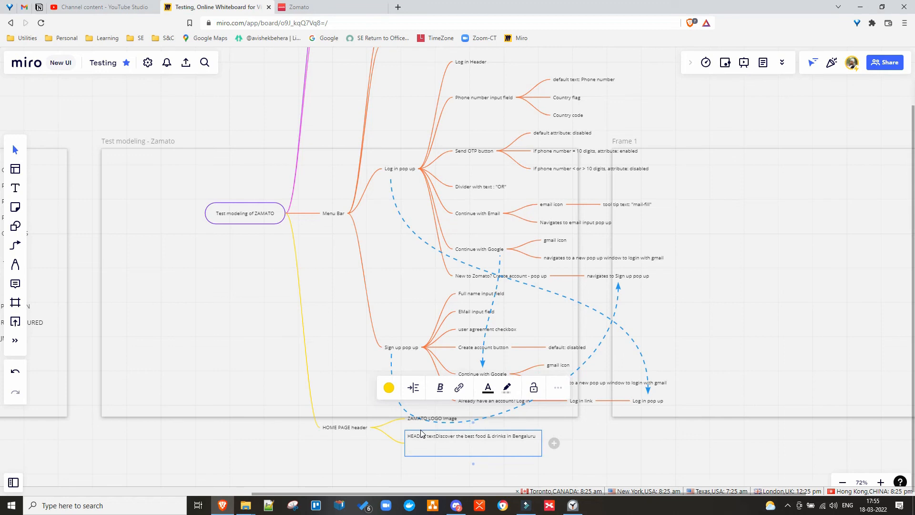
type(":")
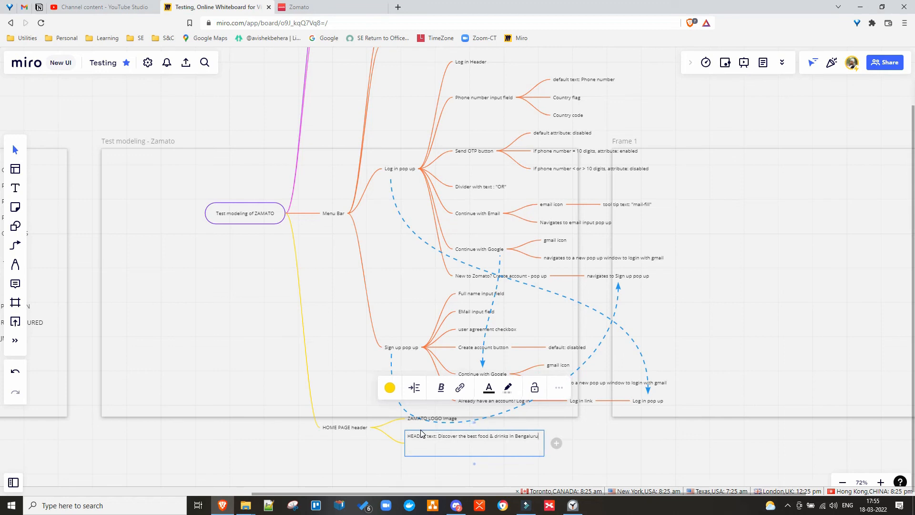
key("Delete")
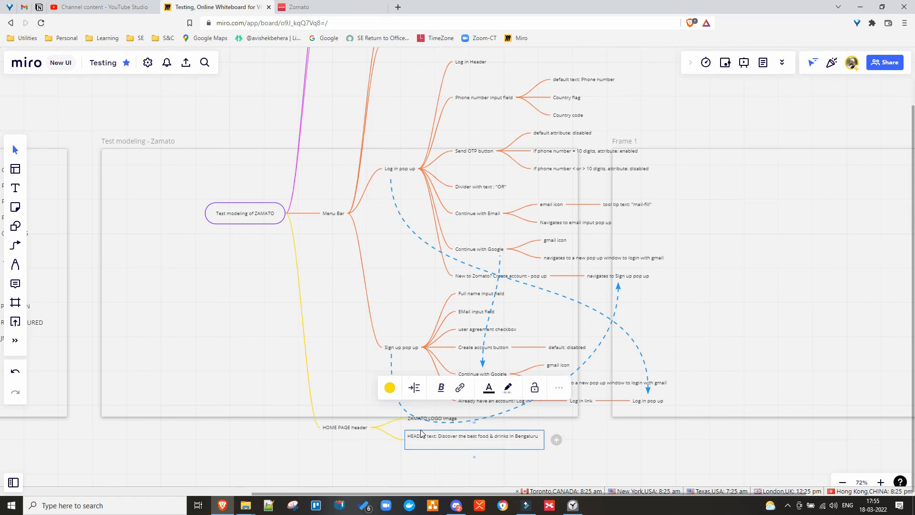
key("Delete")
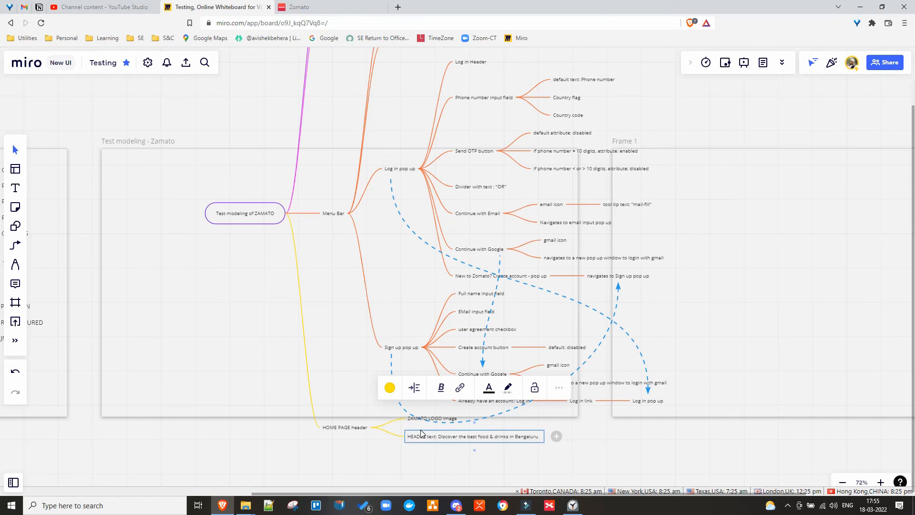
left_click(362, 462)
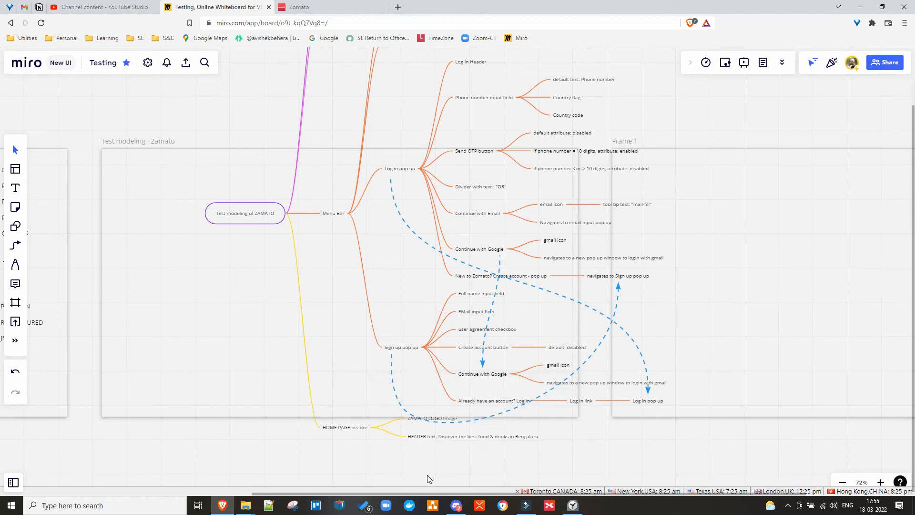
left_click(453, 436)
left_click(315, 8)
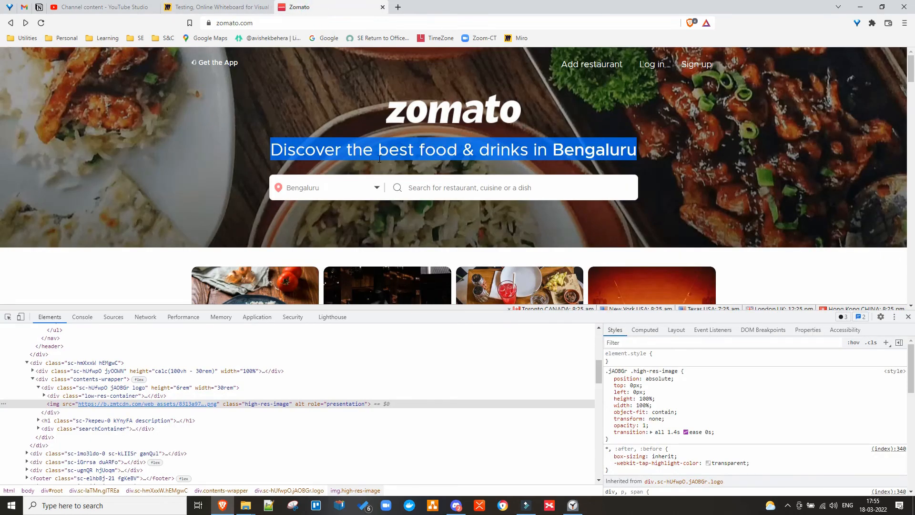
left_click(425, 189)
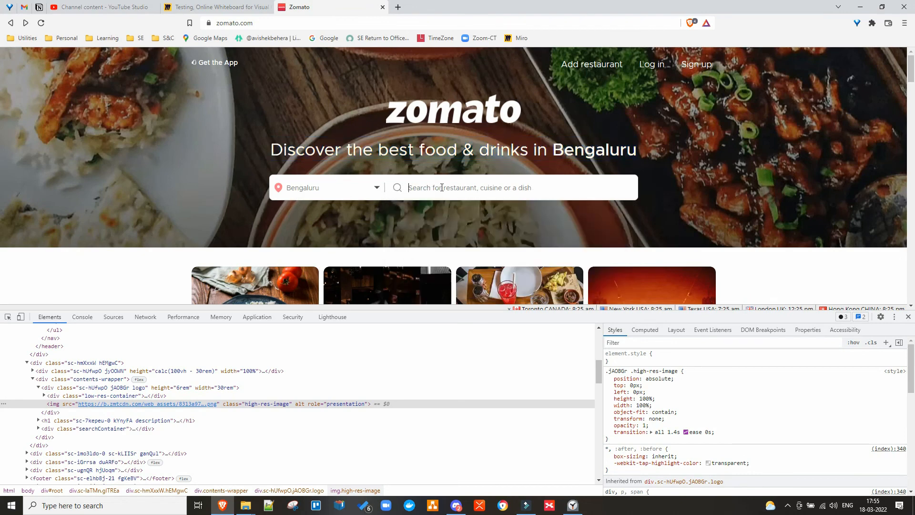
right_click(311, 188)
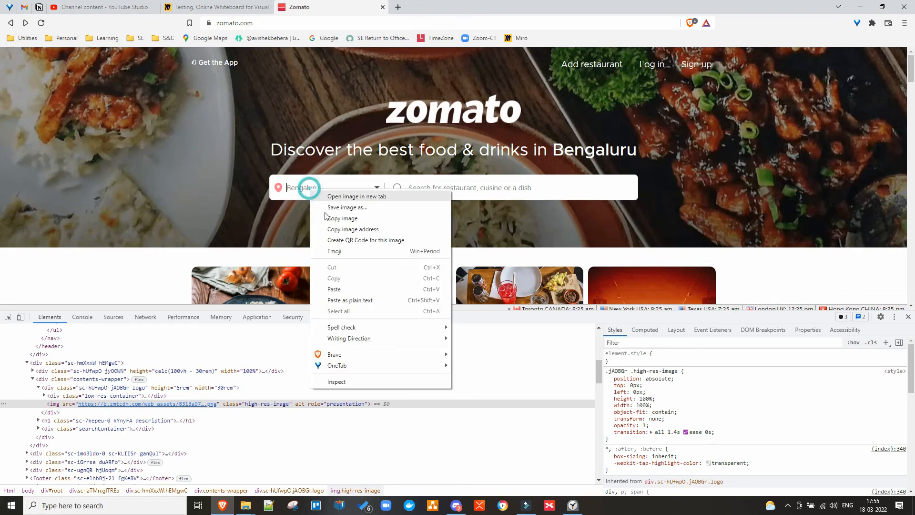
left_click(370, 381)
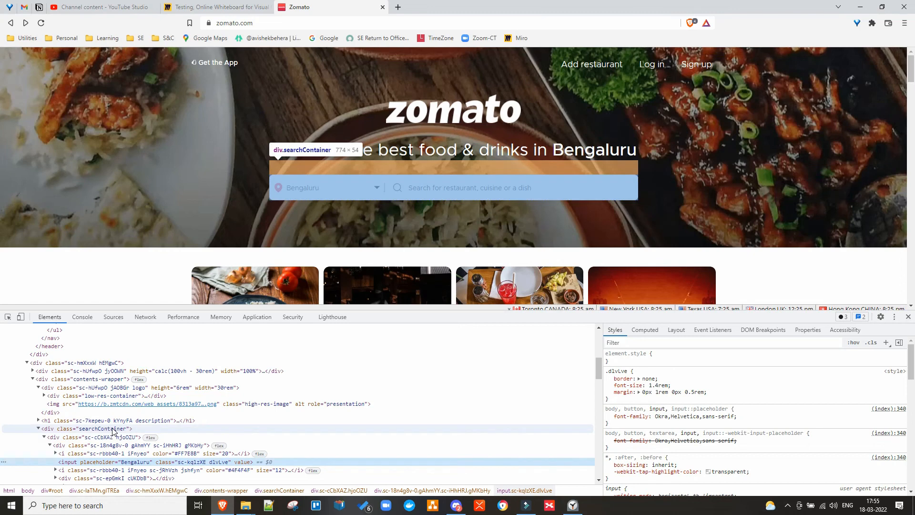
left_click(206, 7)
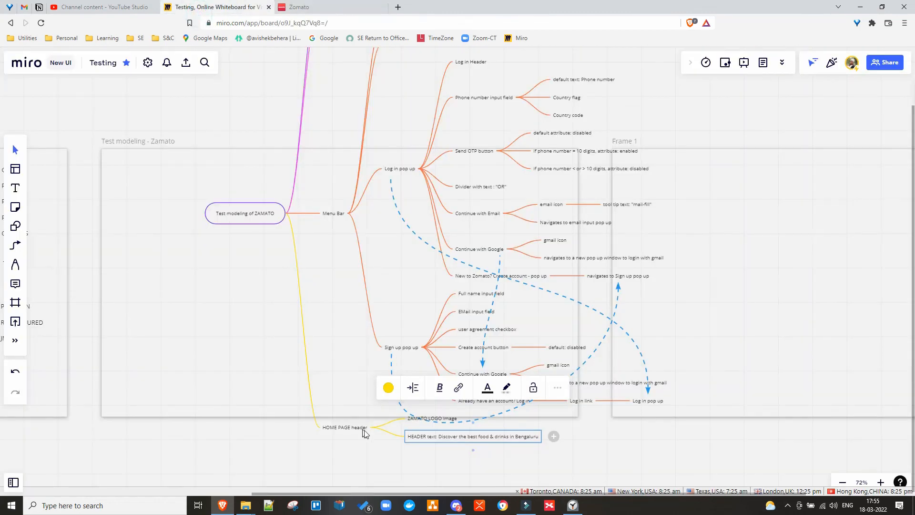
Add a 'Location Search Input' sibling branch below HOME PAGE header.
left_click(336, 427)
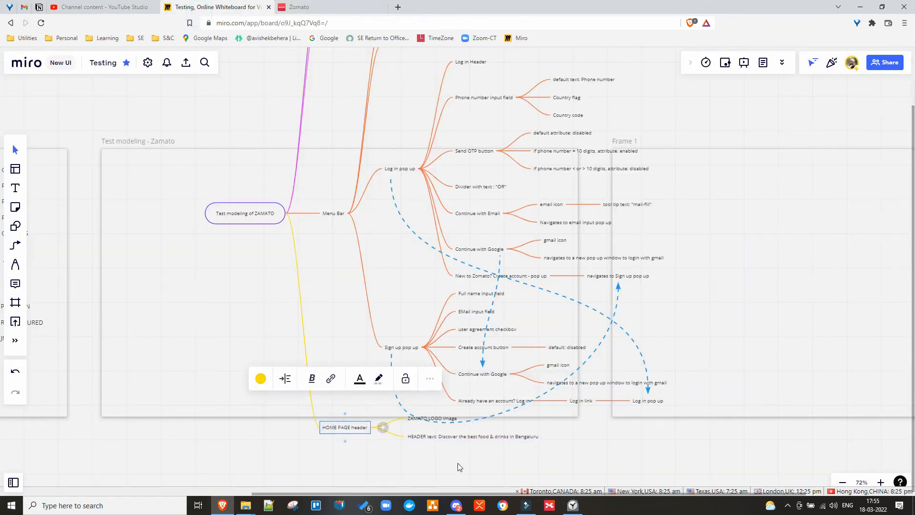
key("Return")
type("Locati")
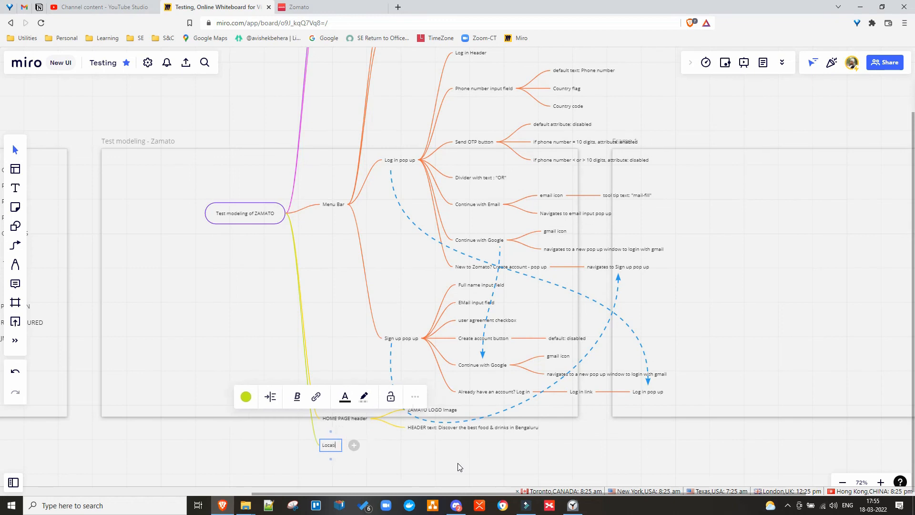
type("on Sear")
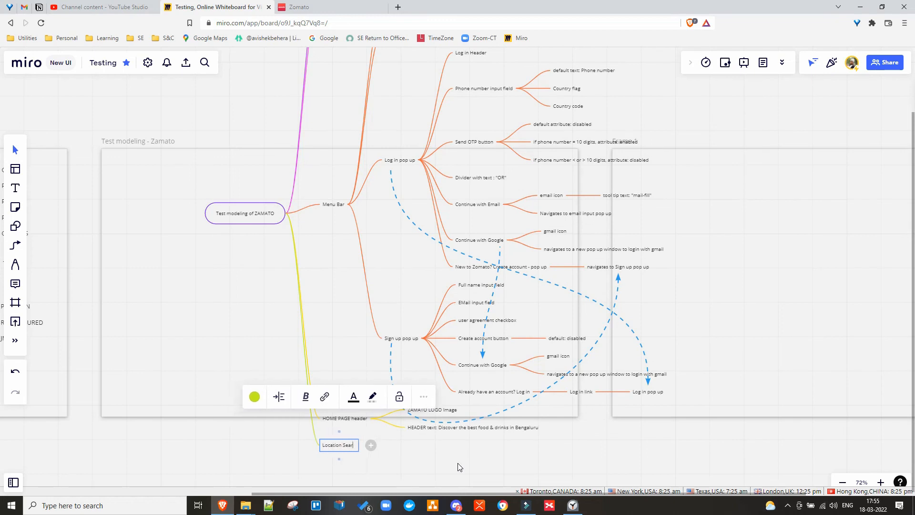
type("ch Input")
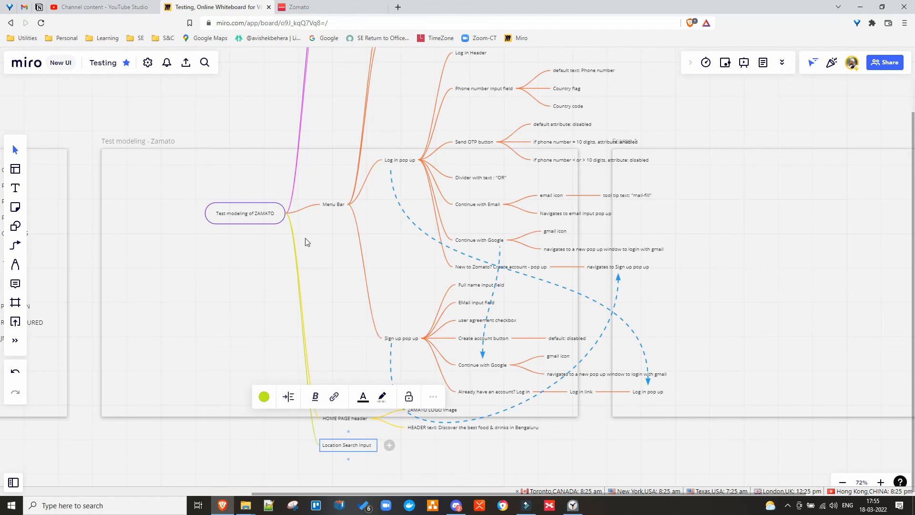
left_click_drag(251, 211, 112, 62)
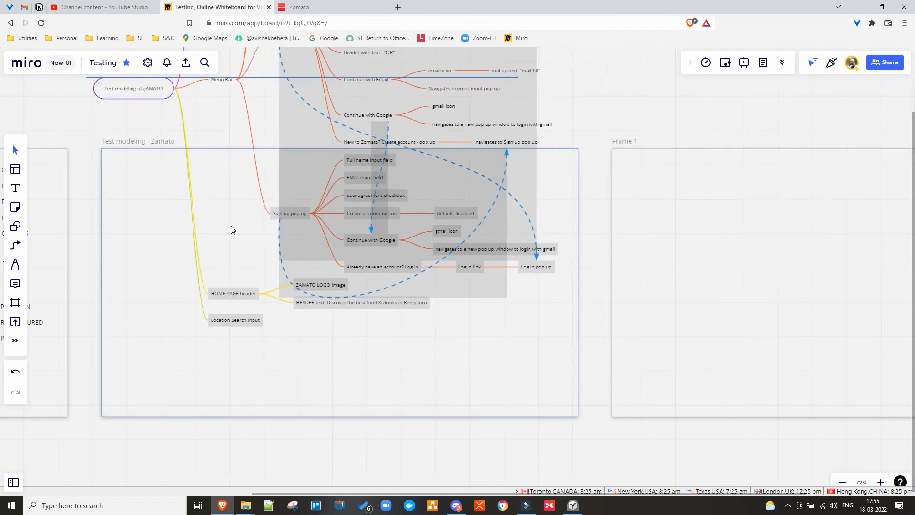
Chain 'Current Location' and 'Default: Based on location' nodes under Location Search Input.
left_click(247, 321)
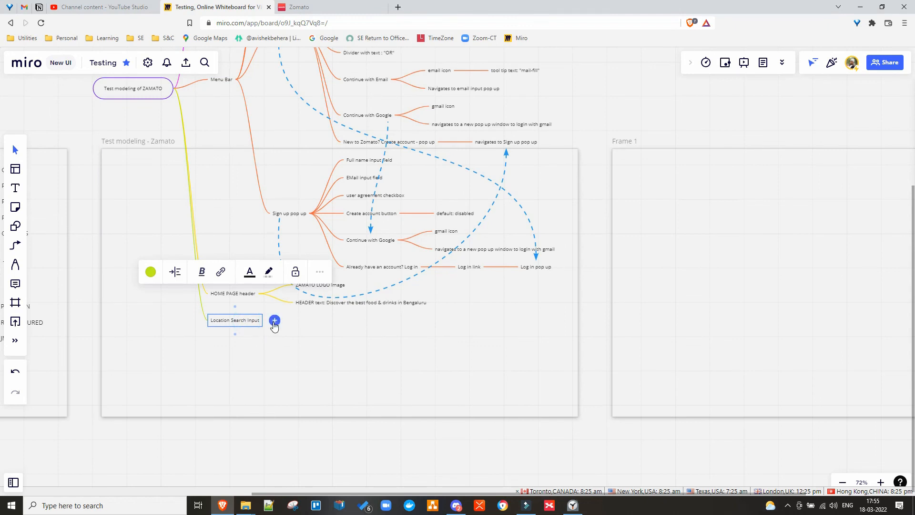
left_click(275, 320)
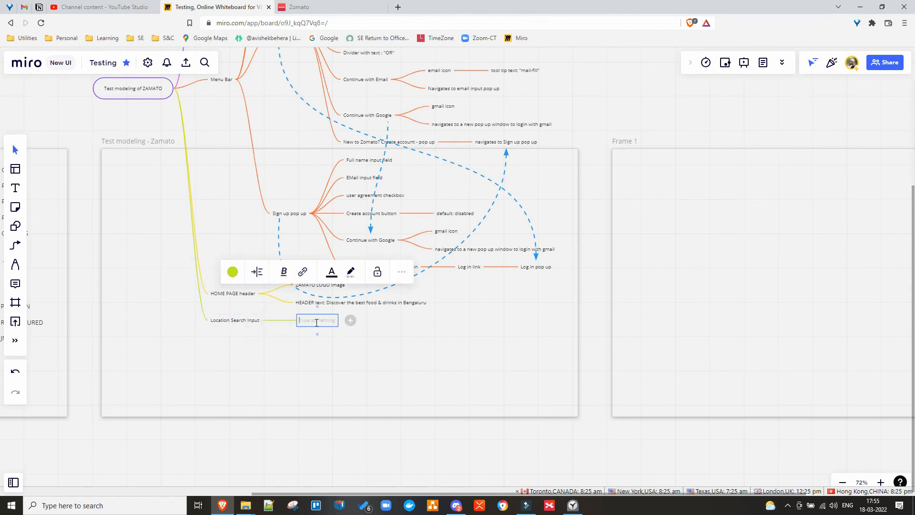
type("Current")
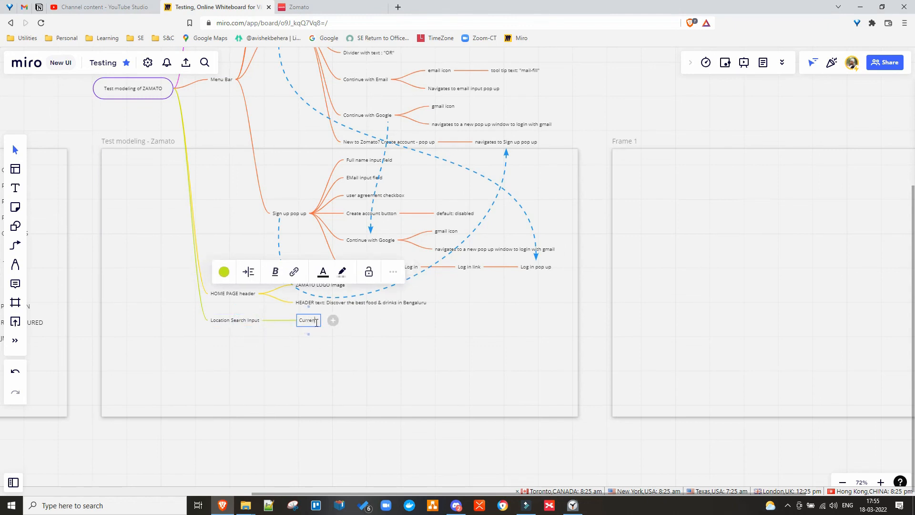
type(" Location")
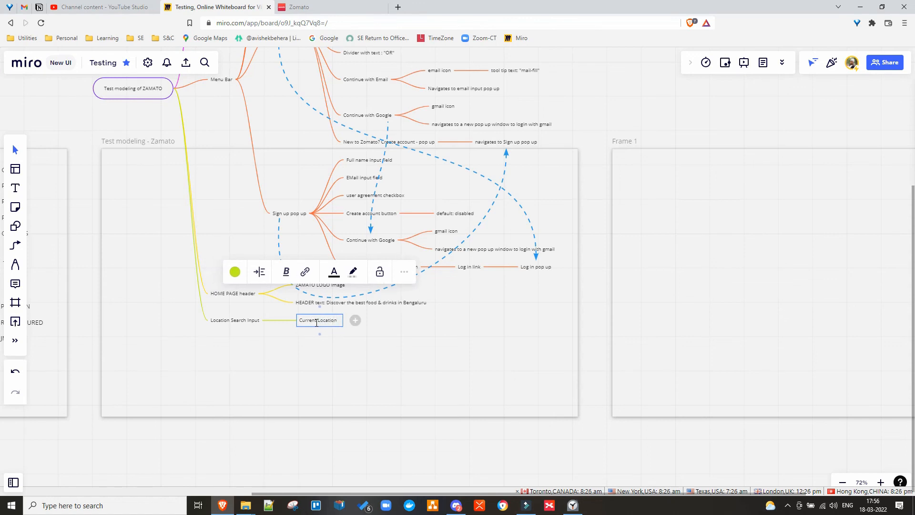
left_click(355, 320)
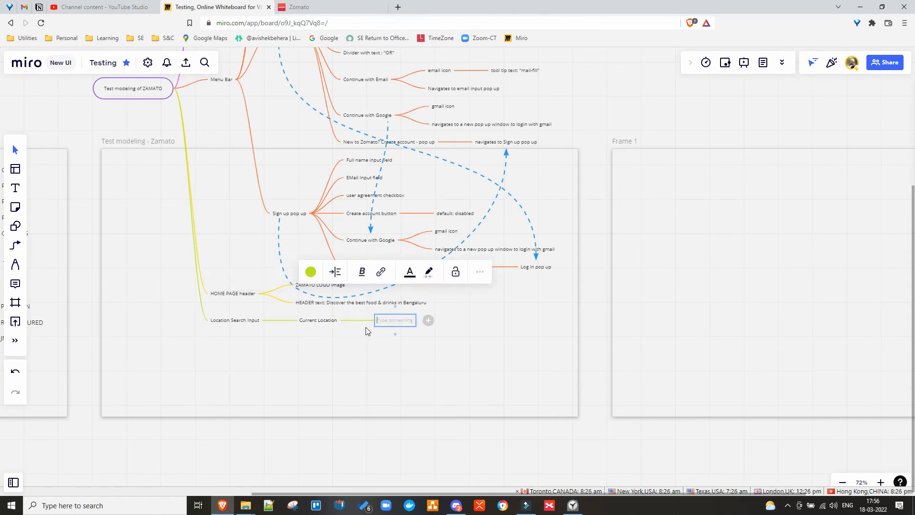
type("Default")
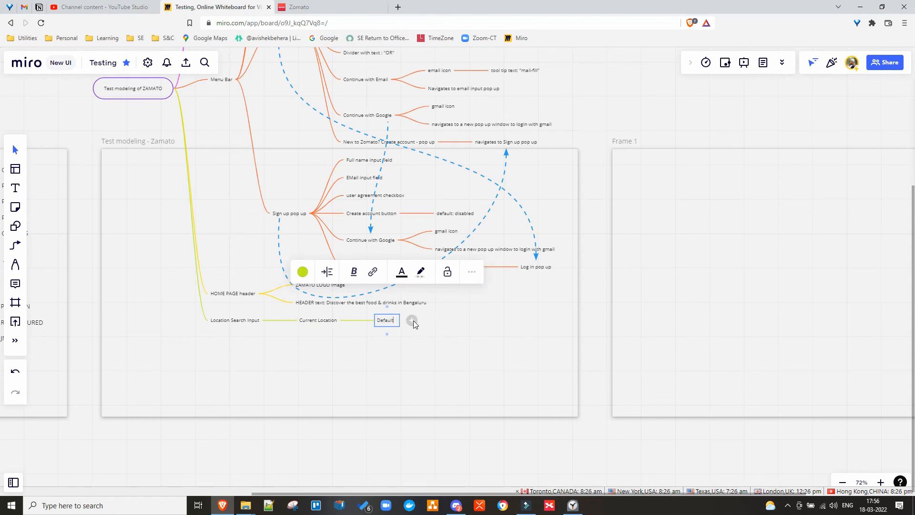
type(":")
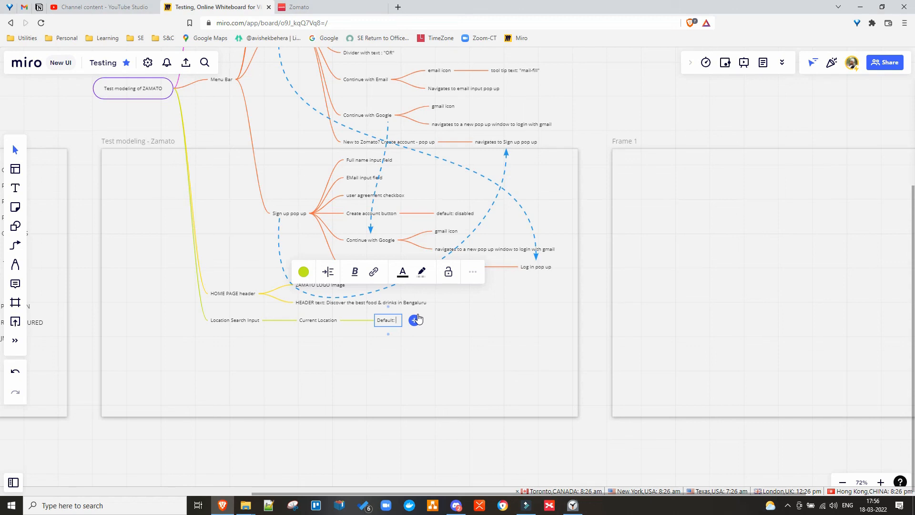
type("Based")
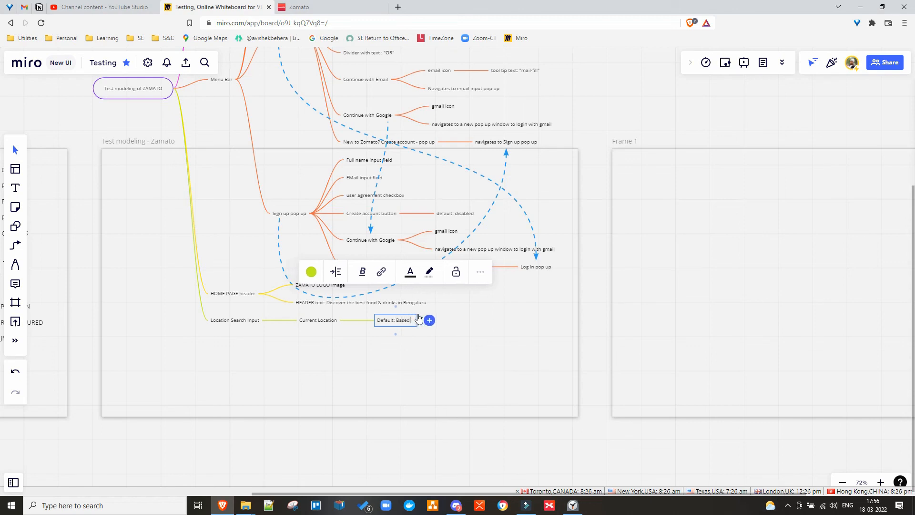
type(" on location")
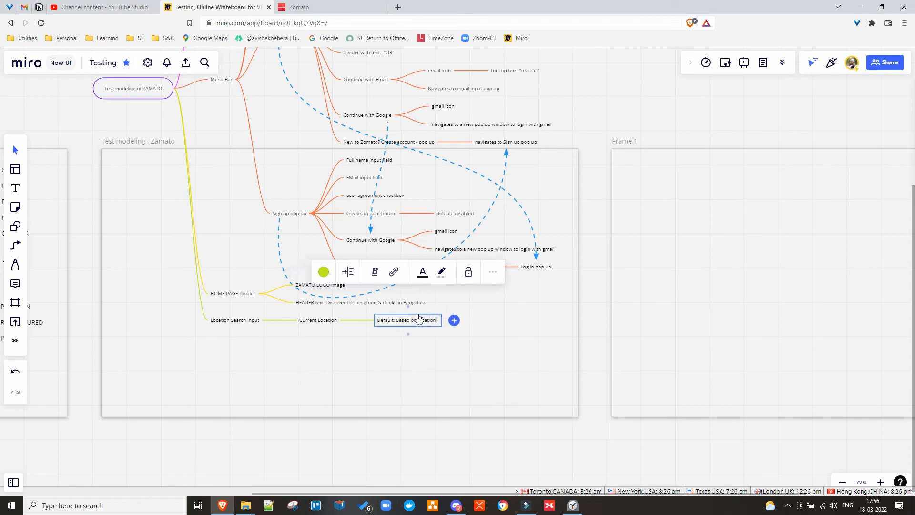
left_click(324, 7)
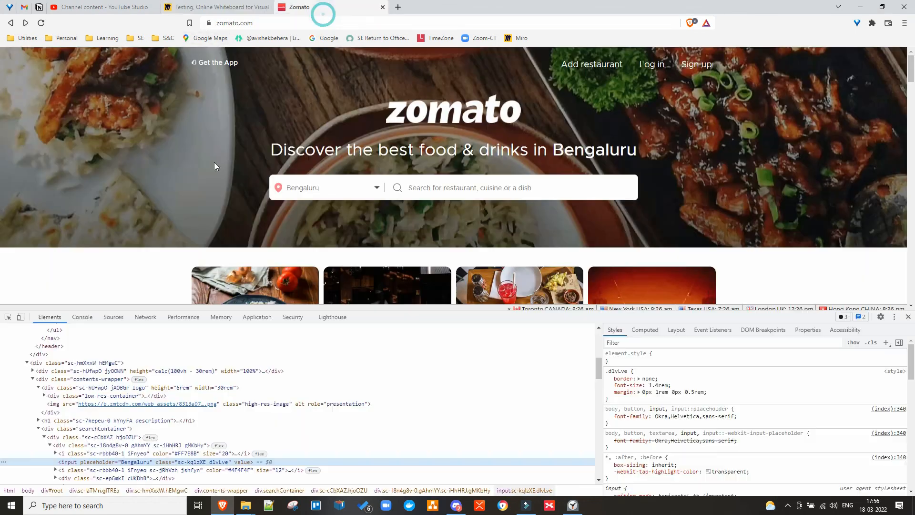
On Zomato, try 'Detect current location' and dismiss the location-permission error.
left_click(375, 190)
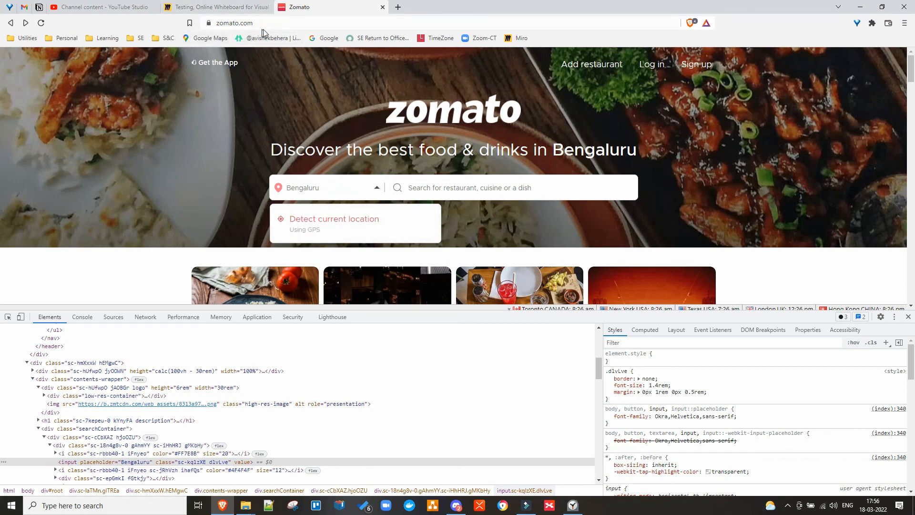
left_click(322, 226)
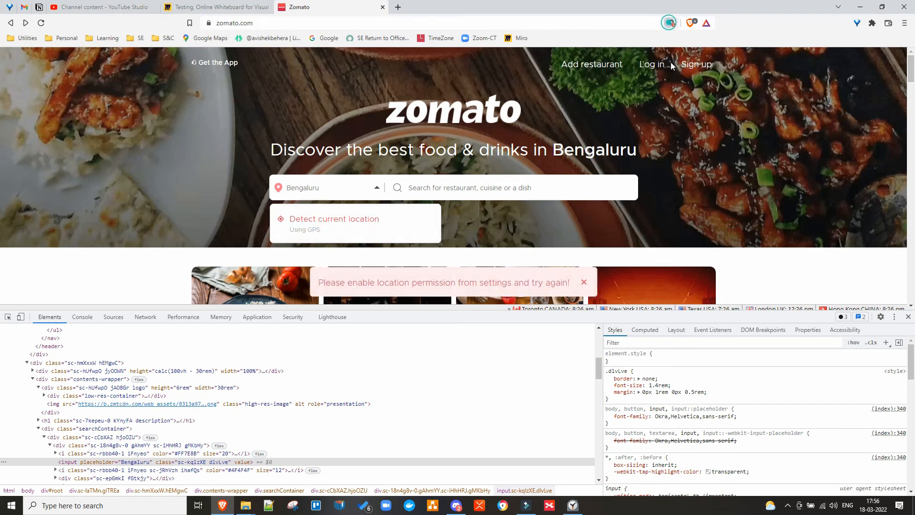
left_click(672, 23)
left_click(707, 37)
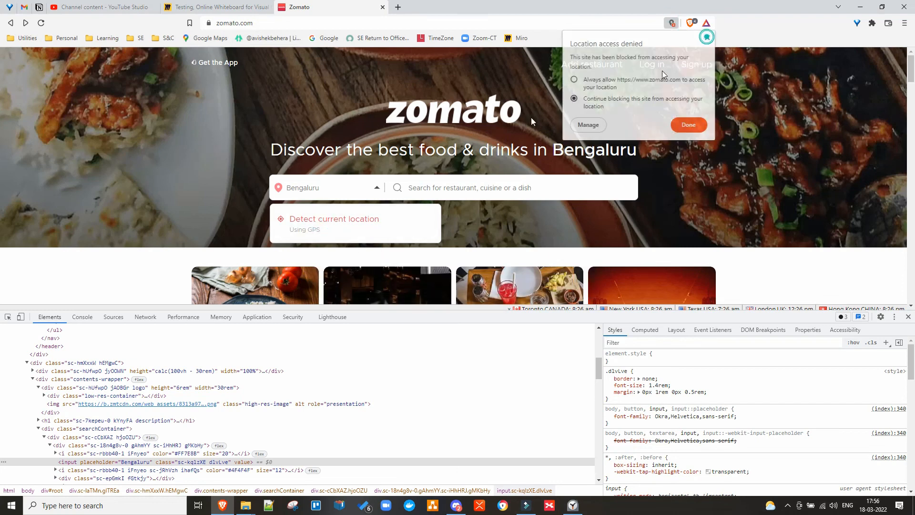
left_click(427, 188)
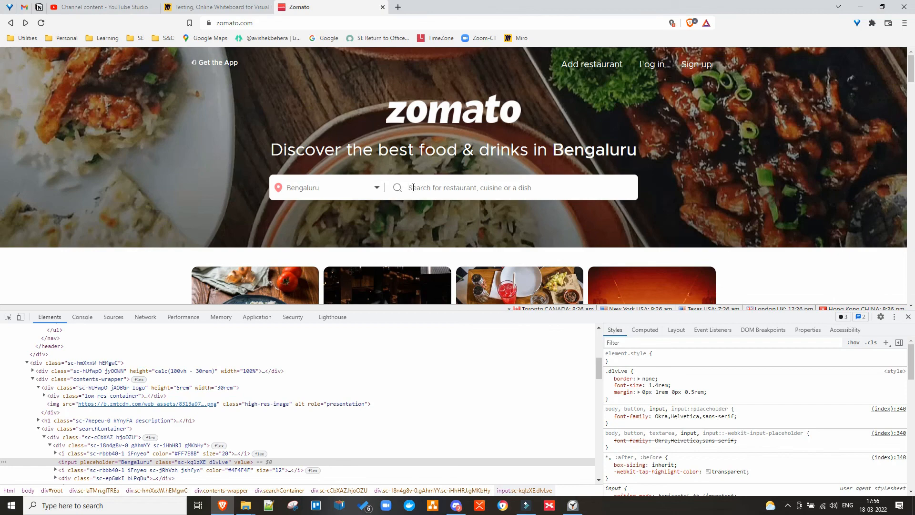
left_click(193, 10)
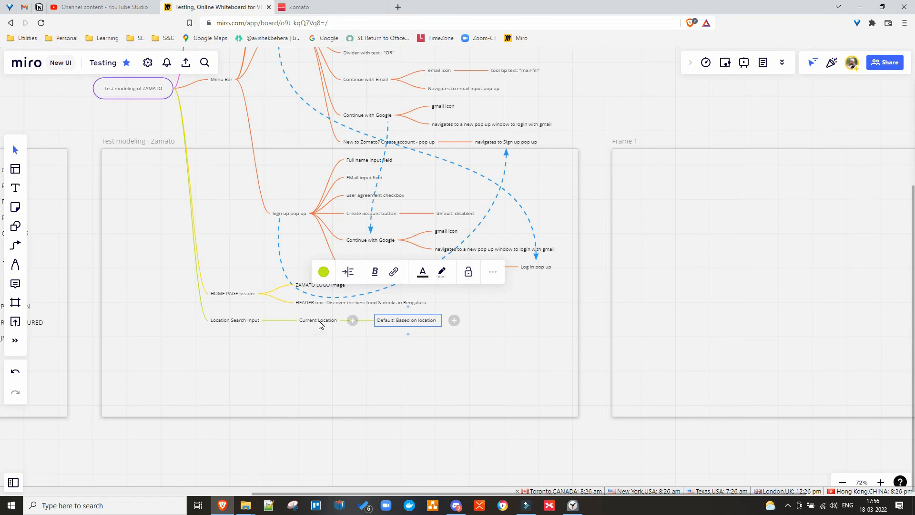
Add a 'Location search box' child under Location Search Input, with a 'Default text: "' node.
left_click(253, 320)
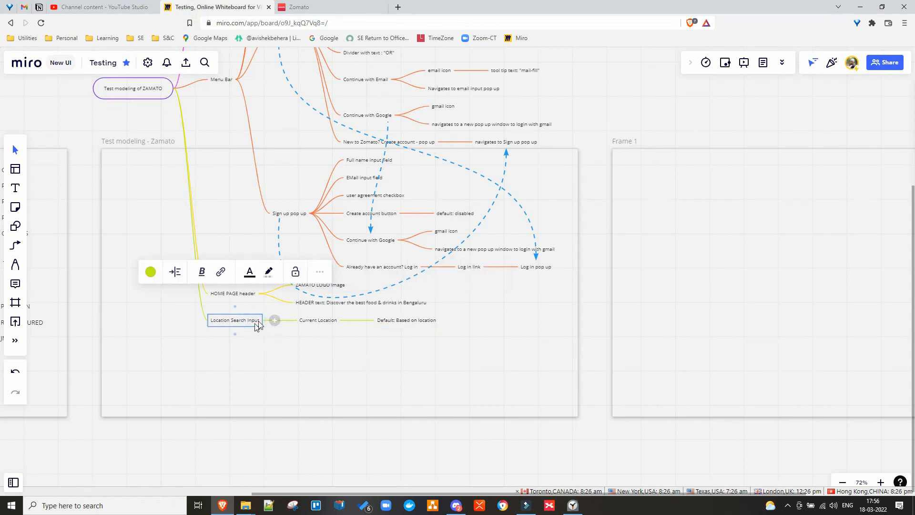
left_click(274, 321)
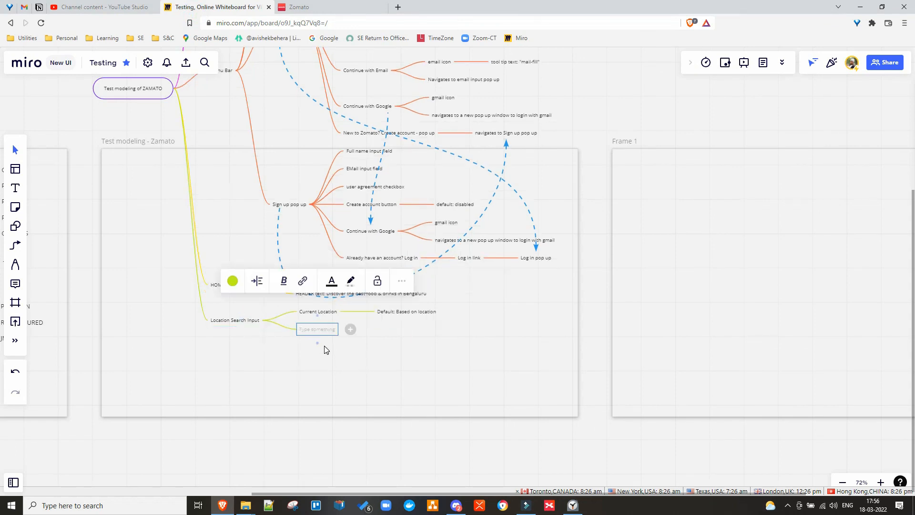
type("Location")
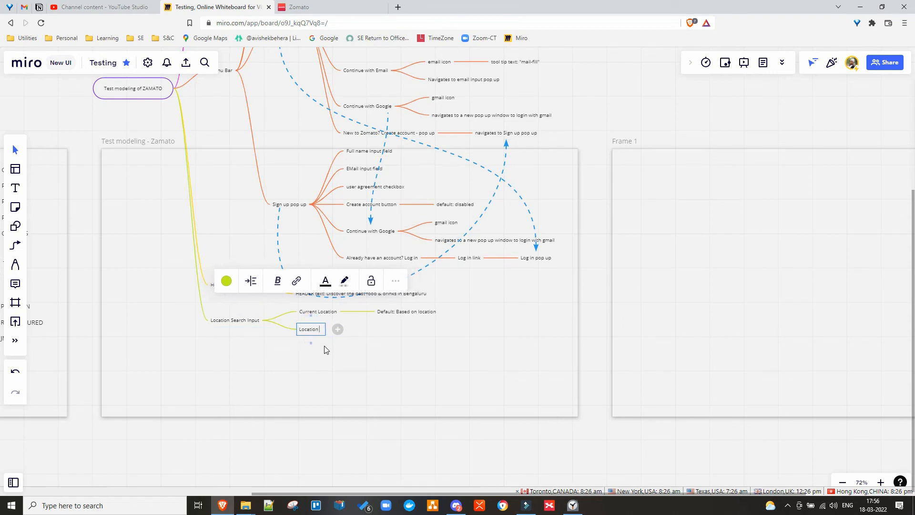
type(" search in")
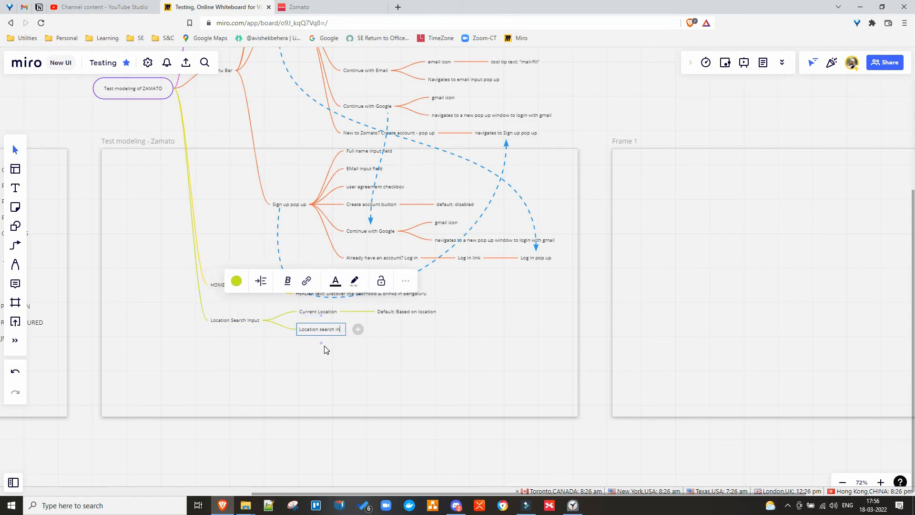
key("BackSpace")
key("BackSpace")
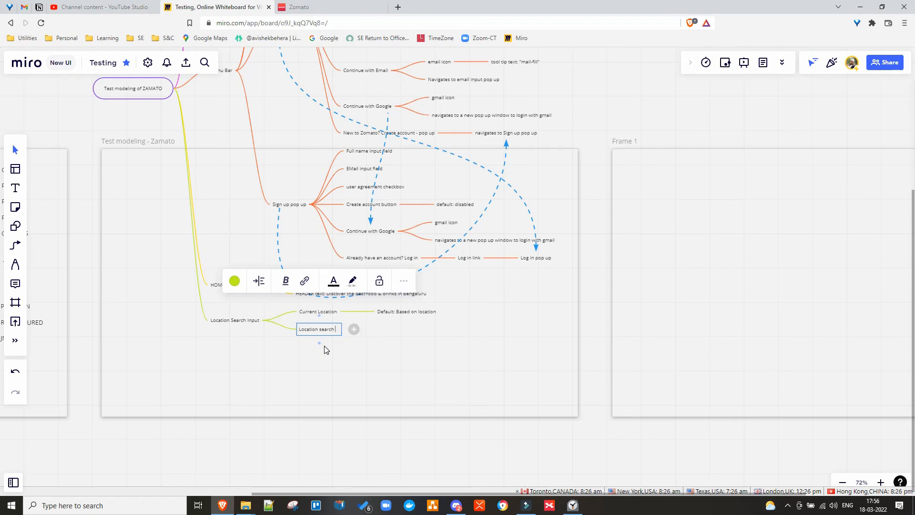
type("box")
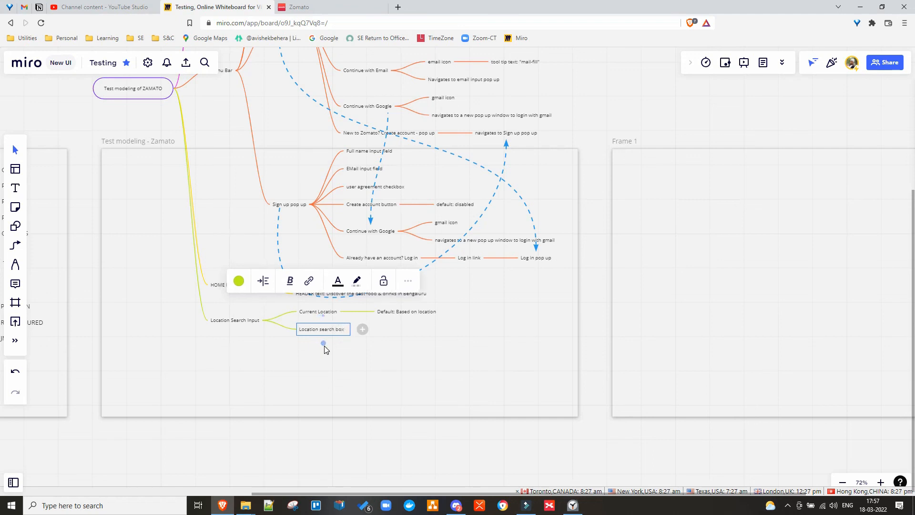
left_click(362, 329)
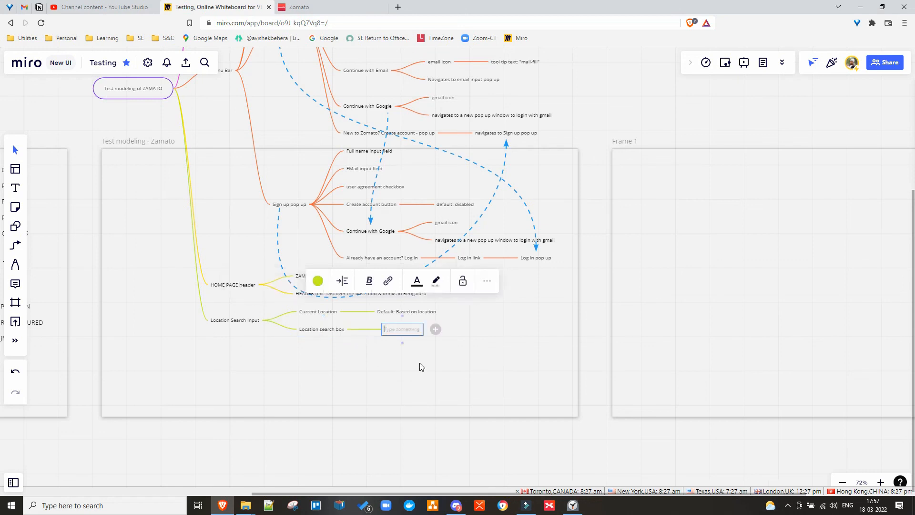
type("F")
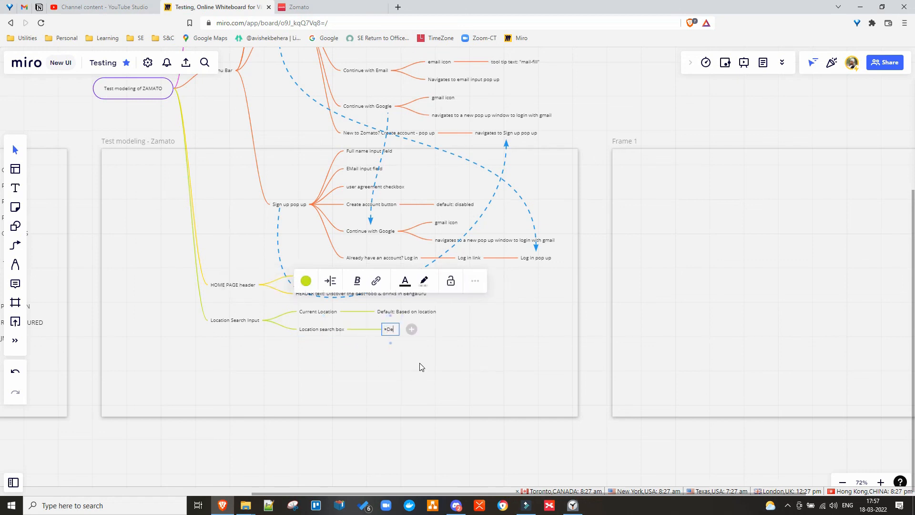
key("BackSpace")
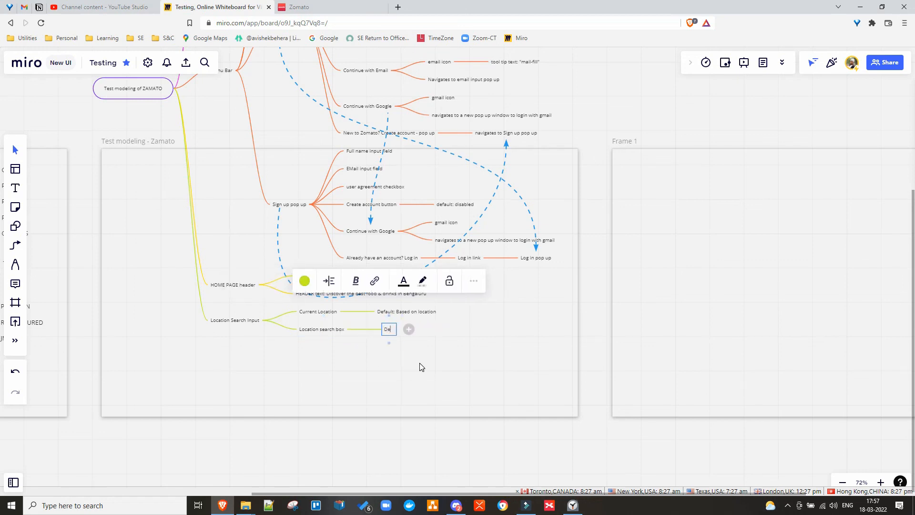
type("Default text")
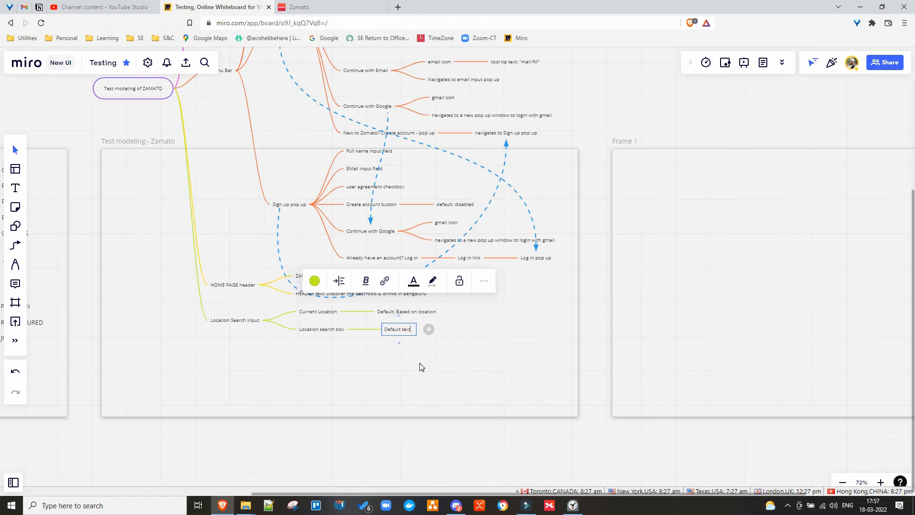
type(": \"")
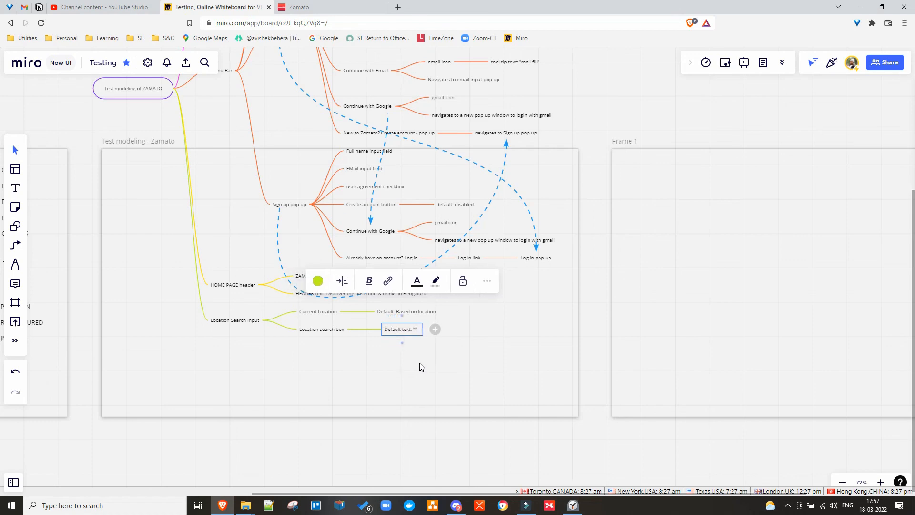
left_click(296, 8)
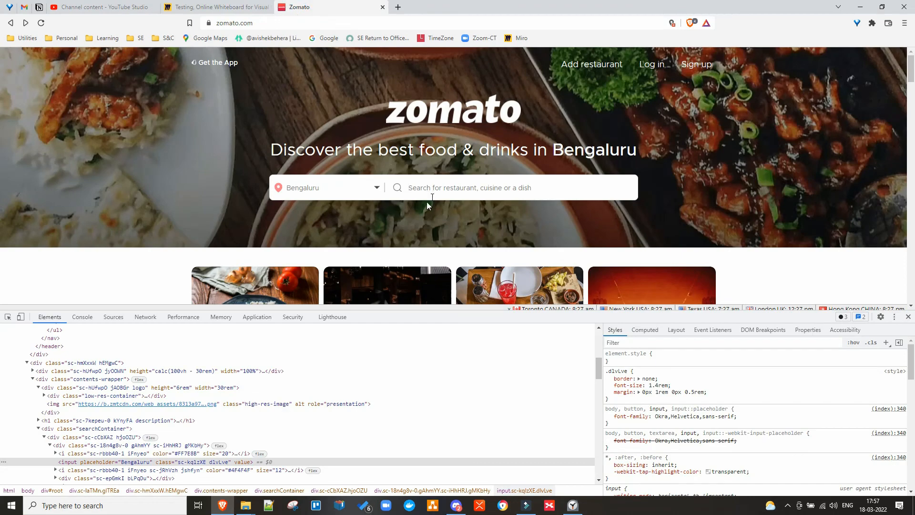
Inspect Zomato's search box and copy its placeholder 'Search for restaurant, cuisine or a dish'.
right_click(420, 189)
left_click(446, 389)
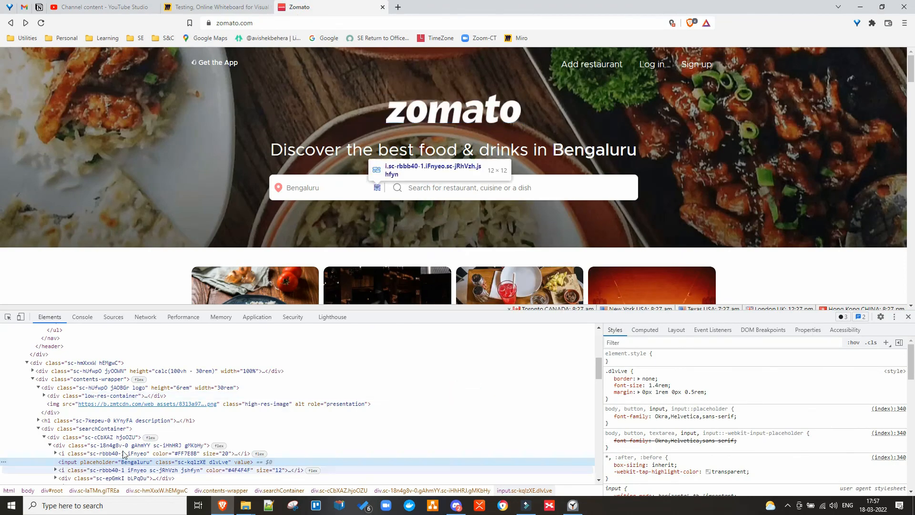
scroll(123, 454, "down", 3)
left_click(192, 404)
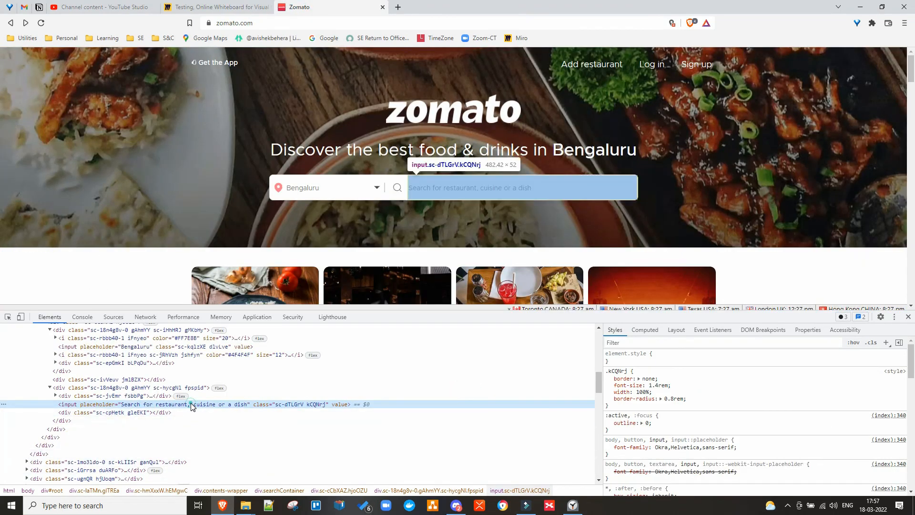
double_click(192, 404)
key("ctrl+c")
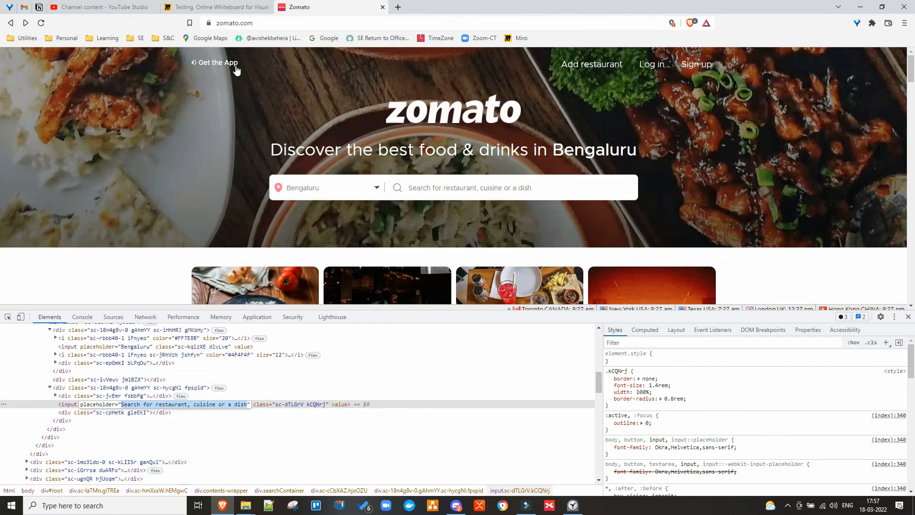
left_click(203, 7)
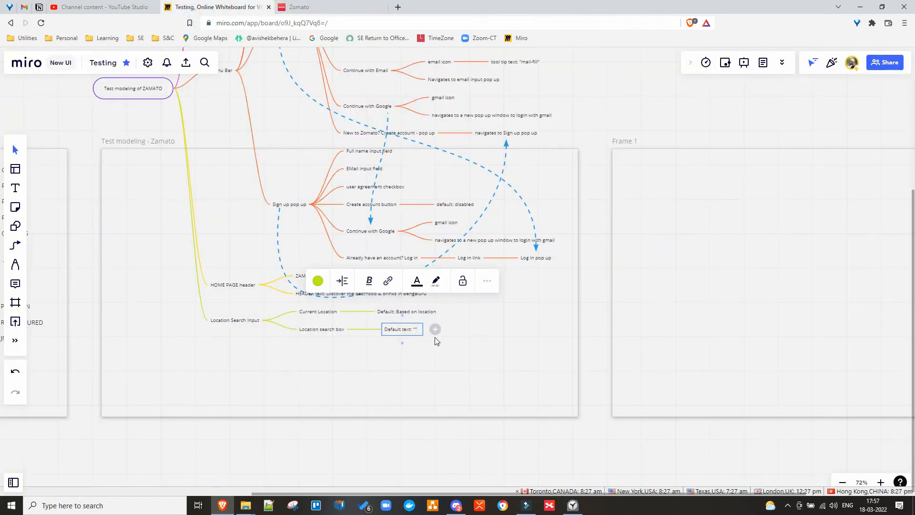
Complete the node as Default text: "Search for restaurant, cuisine or a dish" and shift the map down.
key("ctrl+v")
type("\"")
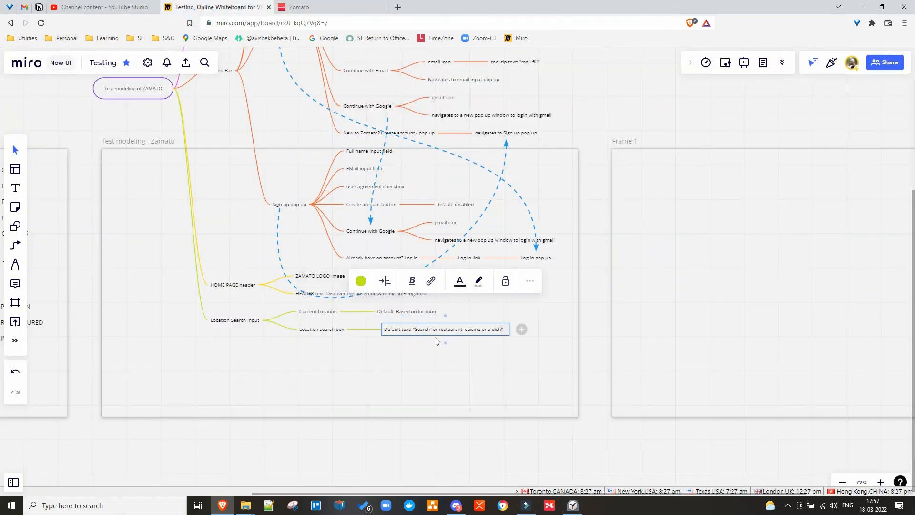
left_click(404, 362)
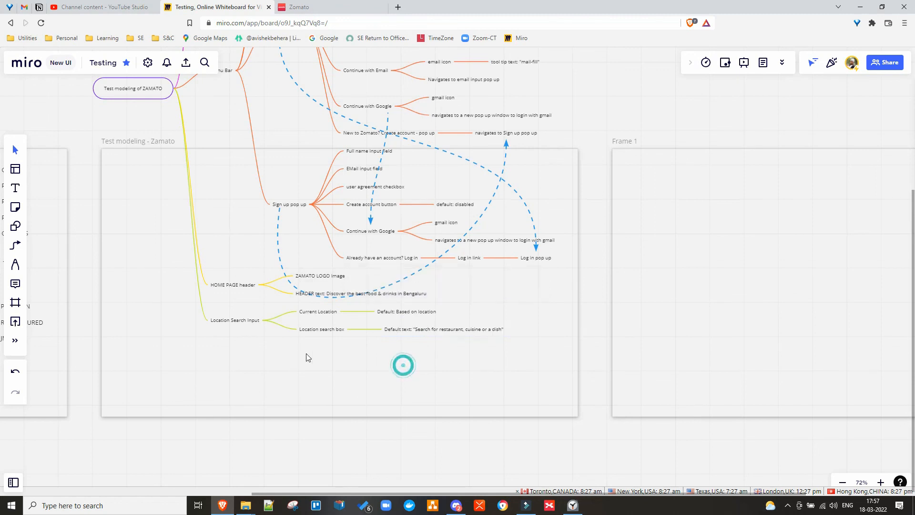
left_click(574, 507)
left_click(574, 506)
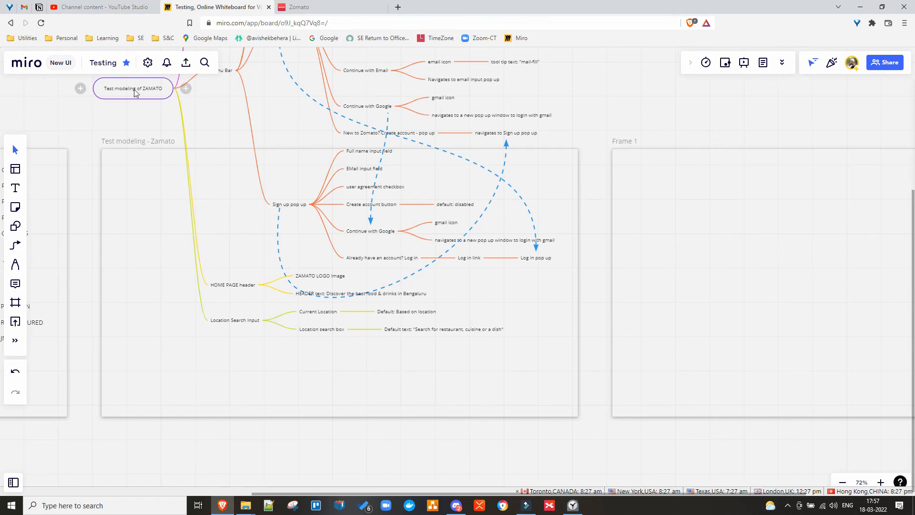
left_click_drag(129, 89, 188, 320)
left_click(305, 6)
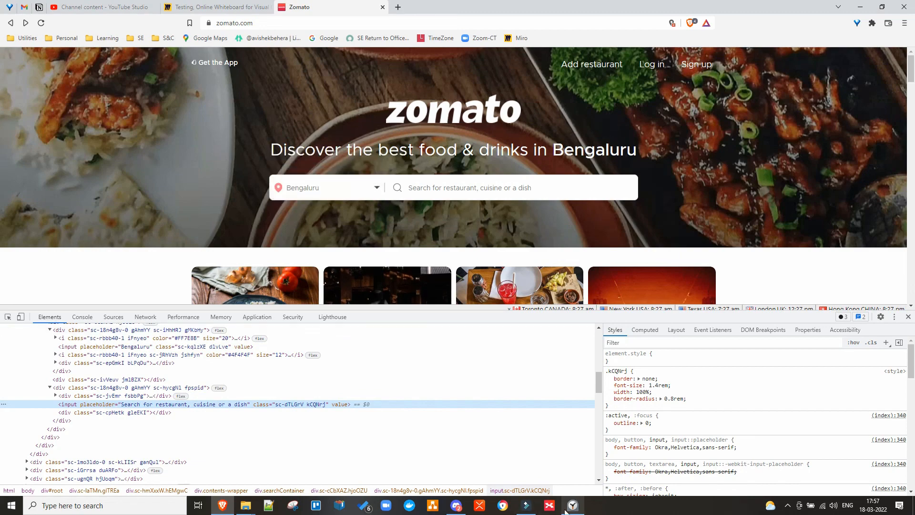
Drag the ZAMATO mind map up and left within the Test modeling - Zamato frame.
left_click(216, 8)
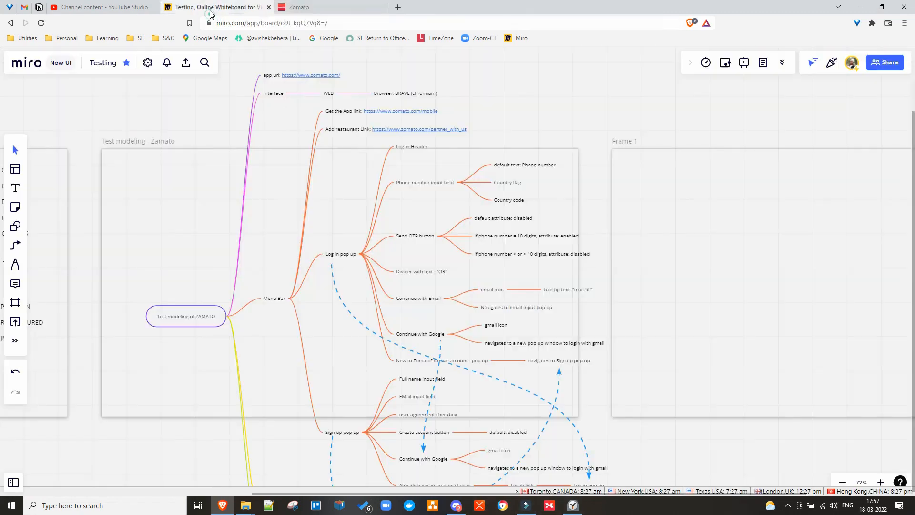
mouse_move(175, 324)
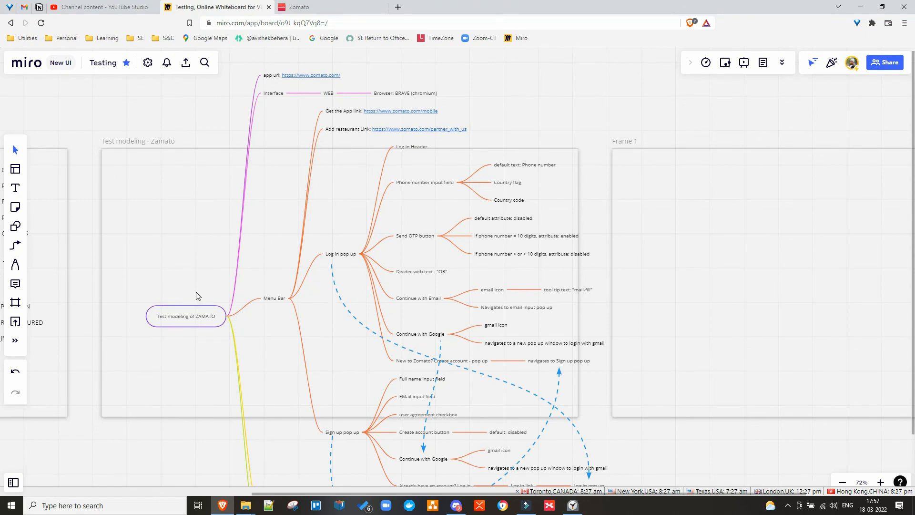
left_click_drag(198, 318, 170, 196)
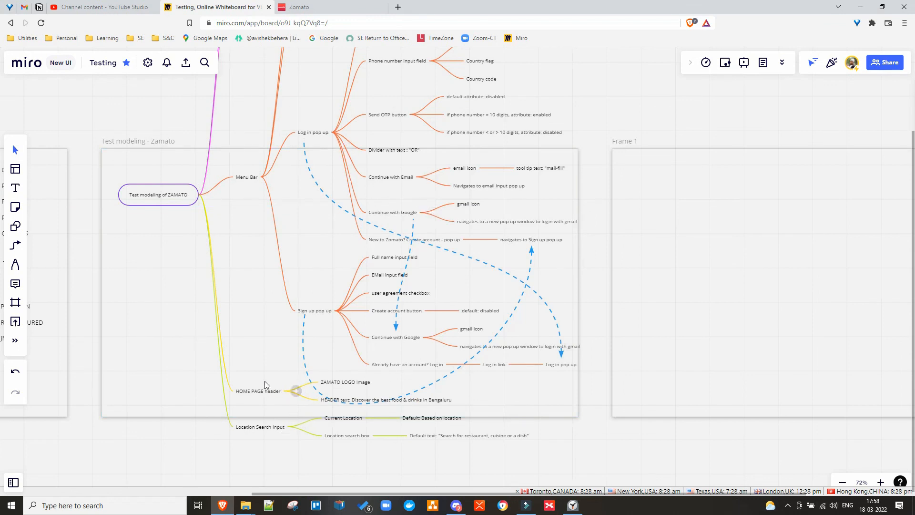
left_click_drag(149, 197, 256, 290)
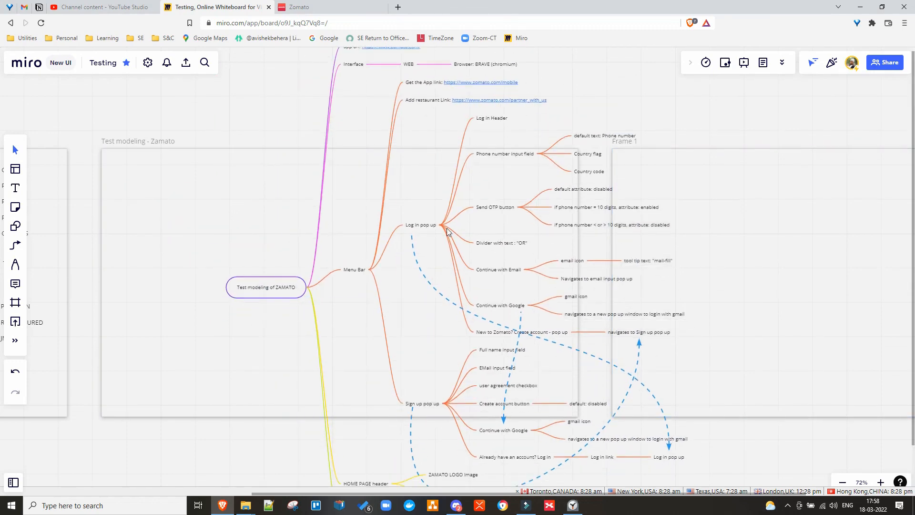
left_click(278, 286)
right_click(278, 286)
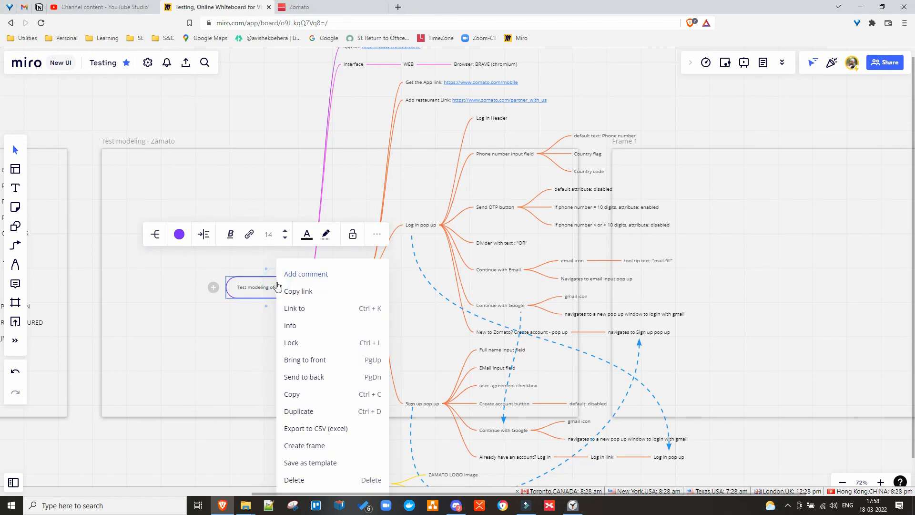
left_click(222, 333)
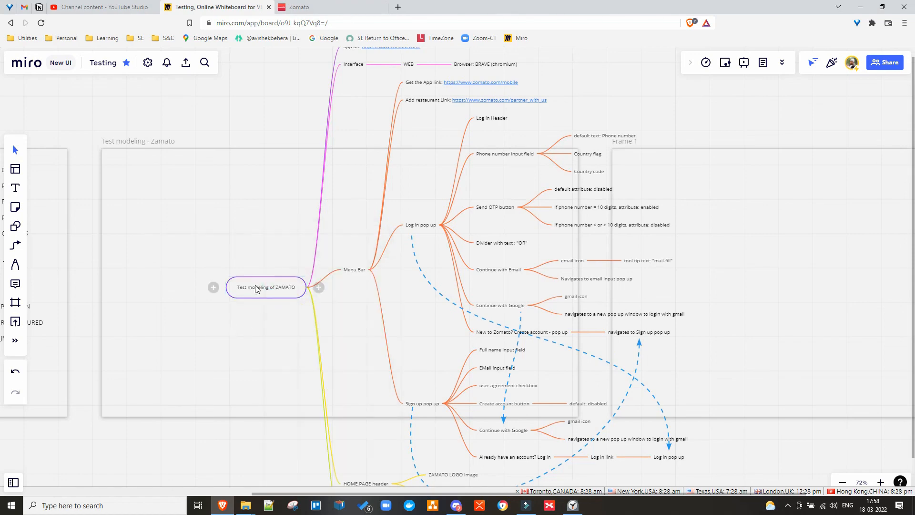
left_click_drag(257, 290, 200, 207)
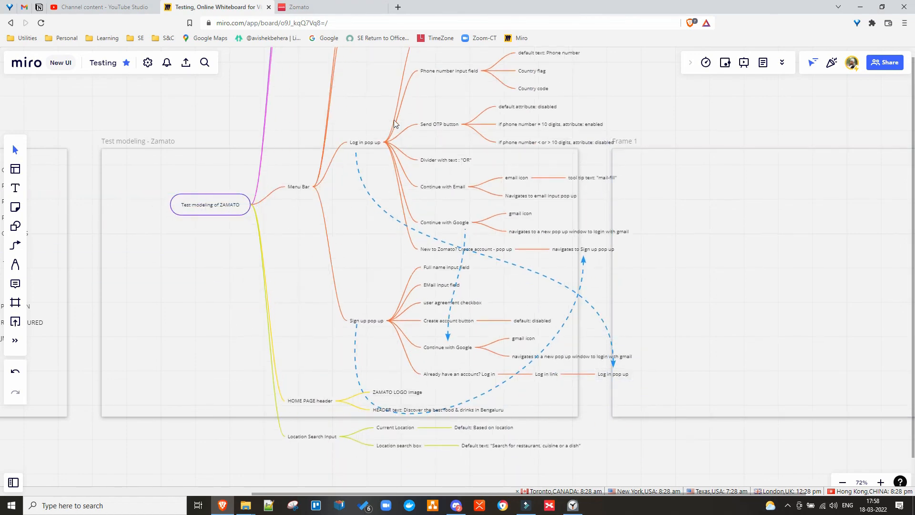
left_click(342, 12)
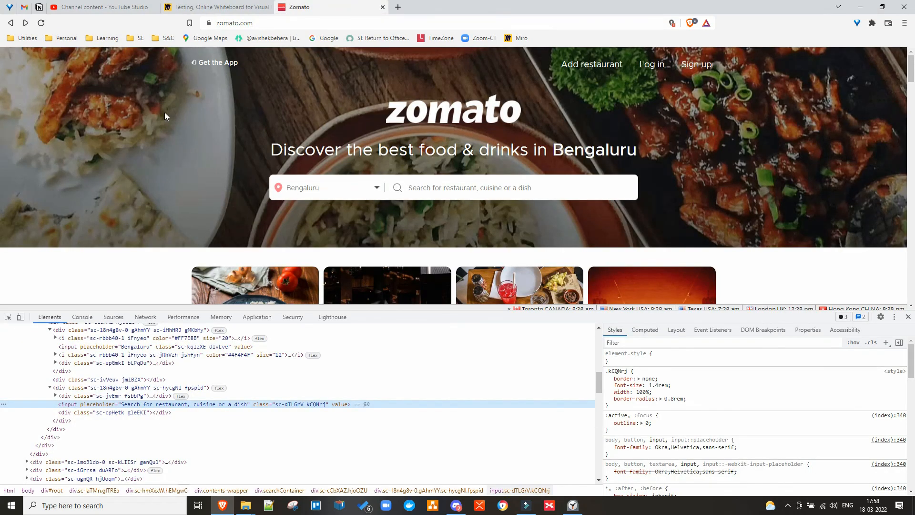
Scroll the Zomato page down to the Bengaluru localities list, then return to Miro.
scroll(164, 125, "down", 10)
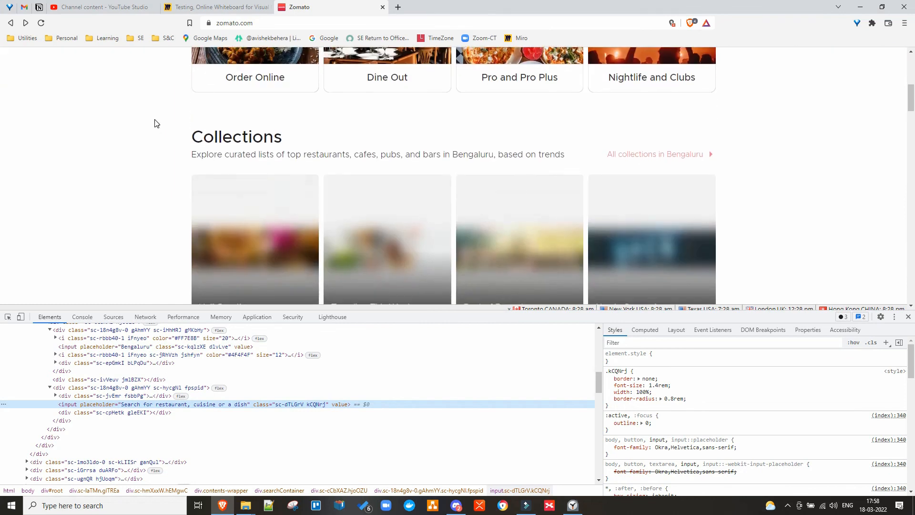
left_click(231, 9)
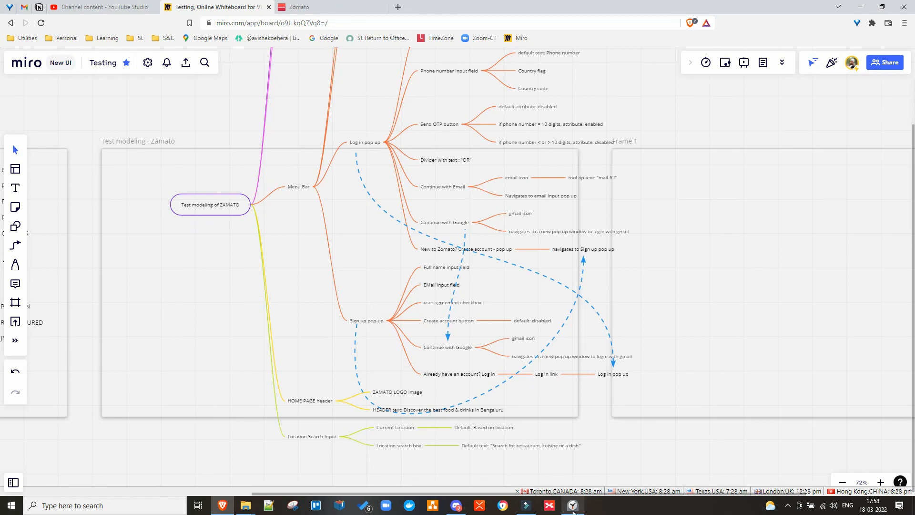
mouse_move(572, 506)
mouse_move(224, 208)
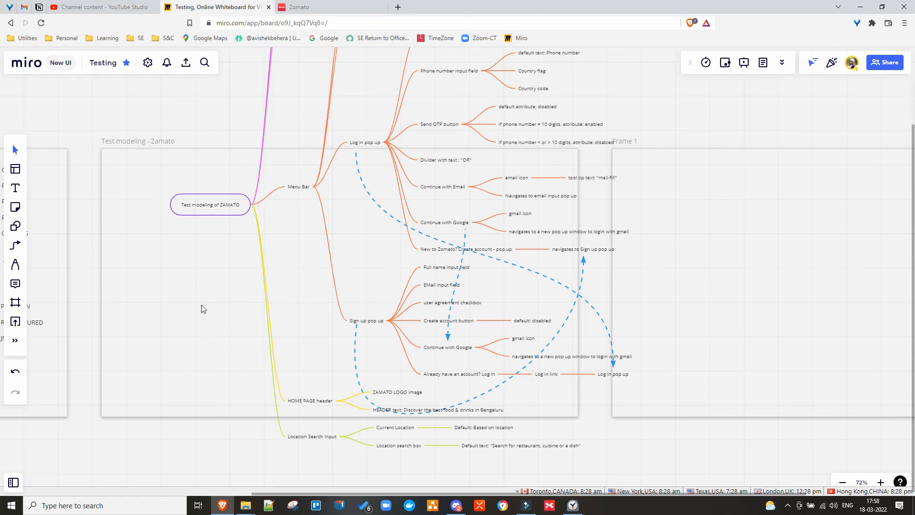